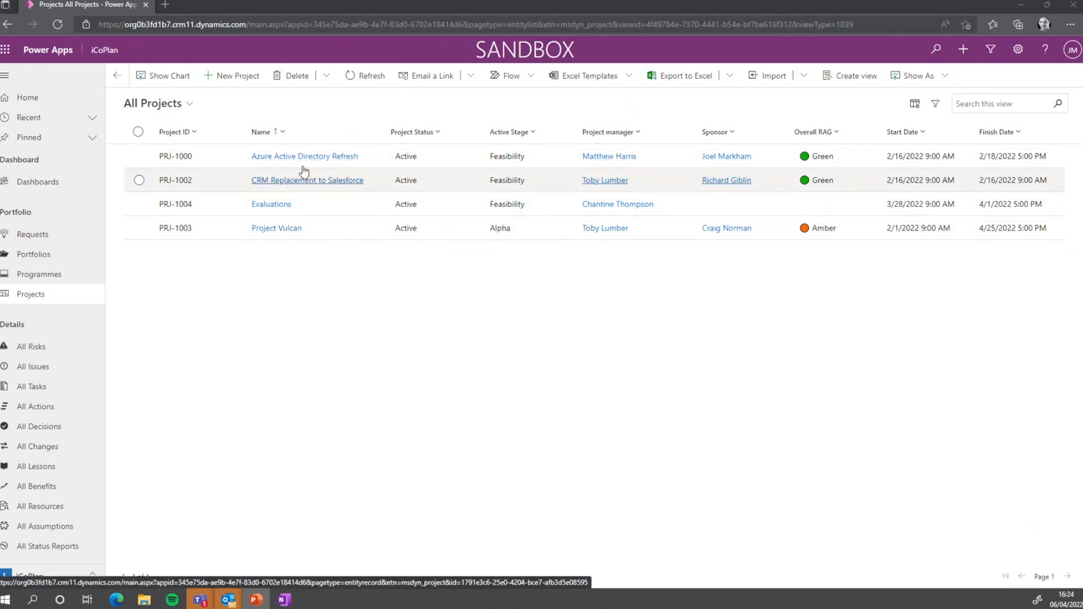
Open the Azure Active Directory Refresh project's task list and select the first task's name
left_click(305, 161)
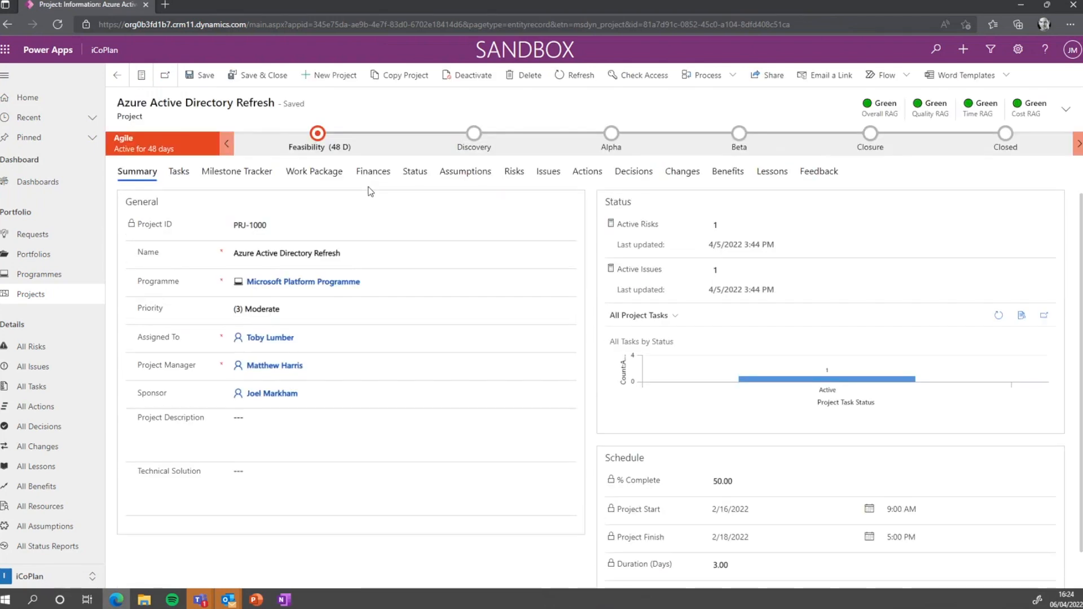
left_click(179, 172)
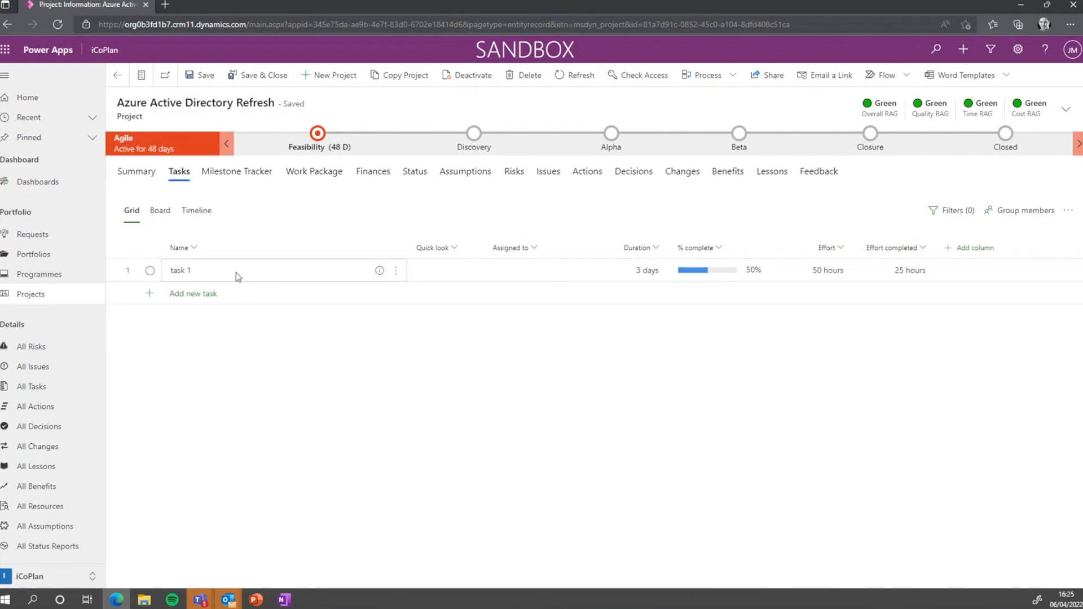
left_click(175, 270)
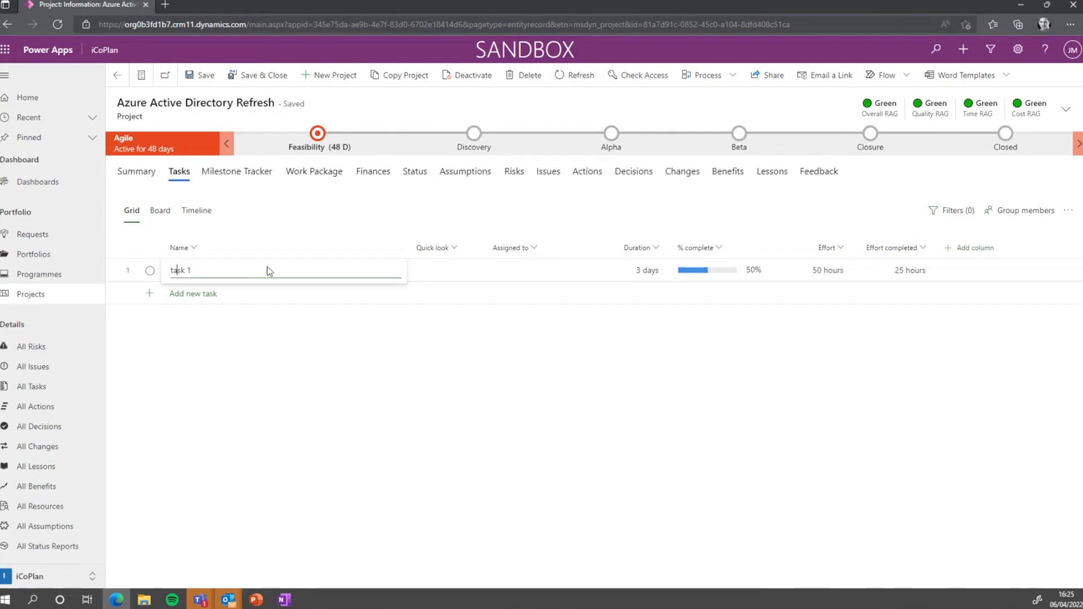
Capitalise the first task's name to 'Task 1'
key("Left")
key("BackSpace")
type("T")
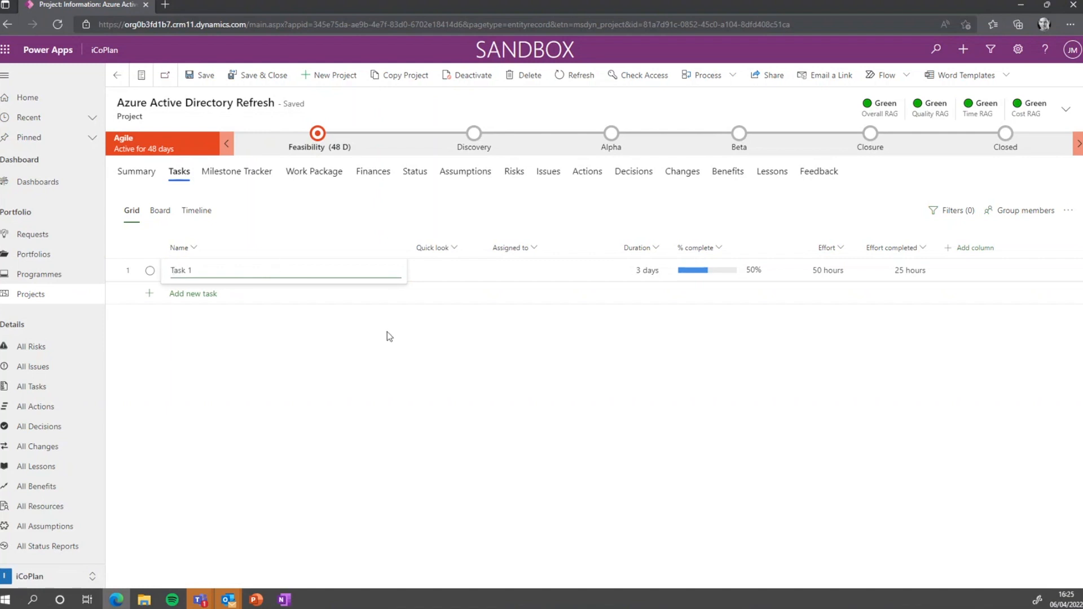
Add a second task named 'Task 2' and open Task 1's assignee list
left_click(257, 294)
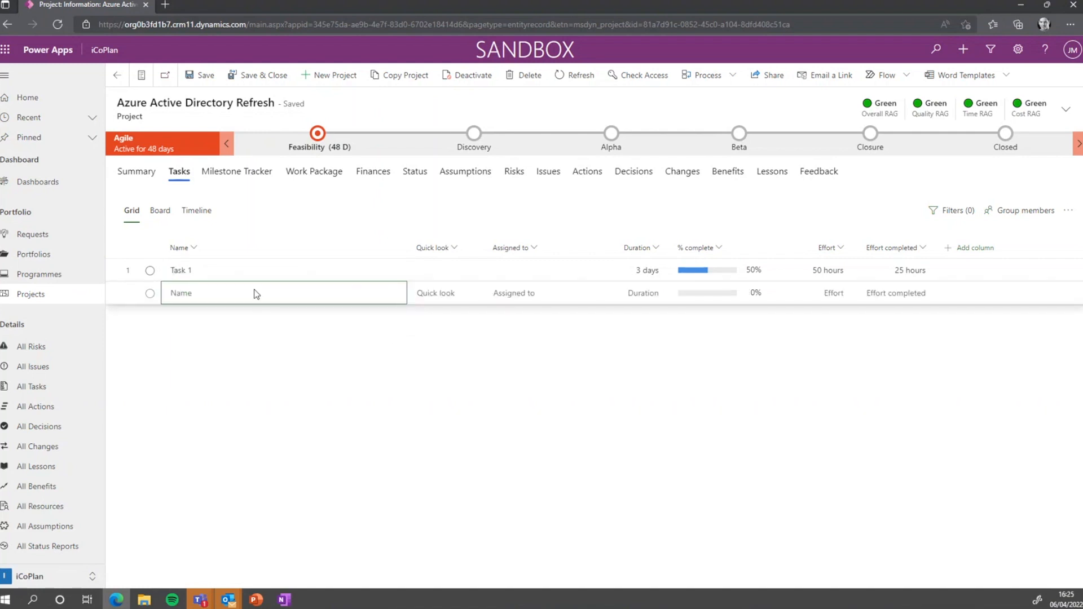
left_click(190, 292)
type("Task 2")
key("Return")
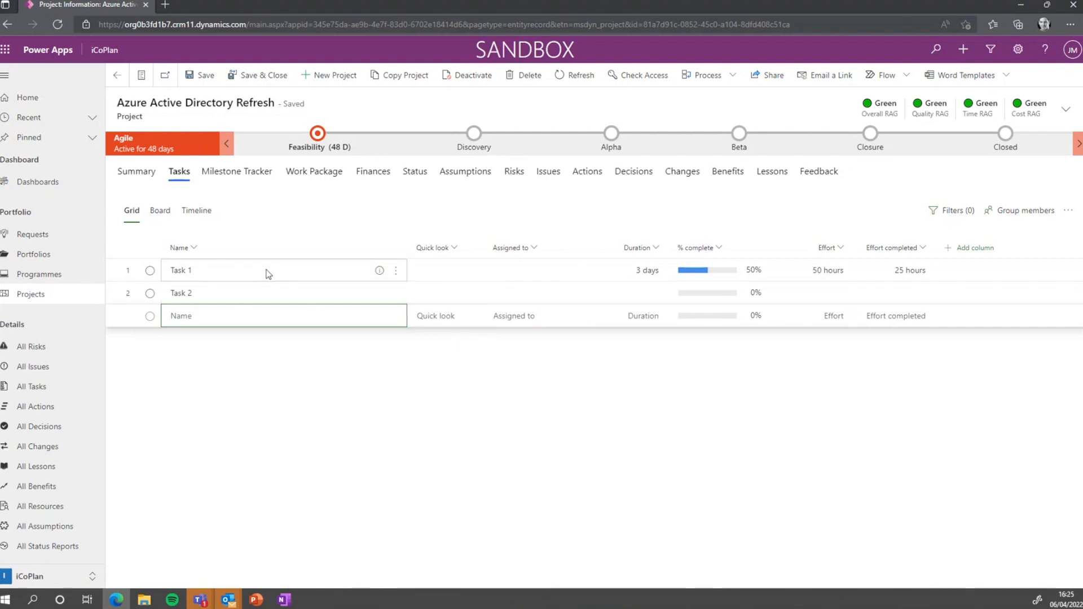
left_click(518, 270)
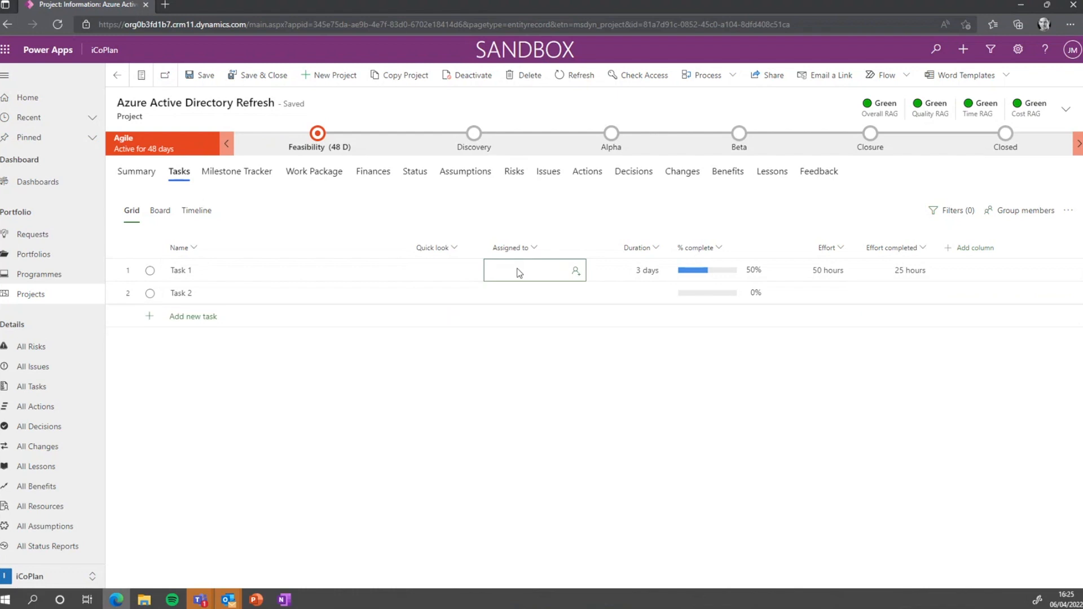
left_click(575, 271)
Assign a team member to Task 1, then search for and pick a person for Task 2
left_click(550, 340)
left_click(555, 298)
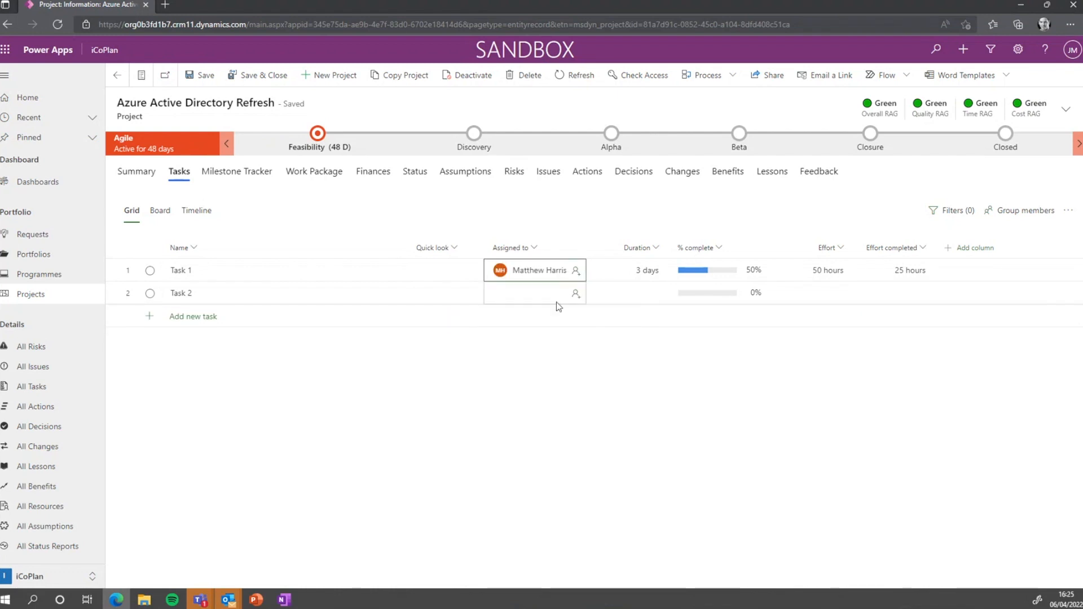
left_click(575, 293)
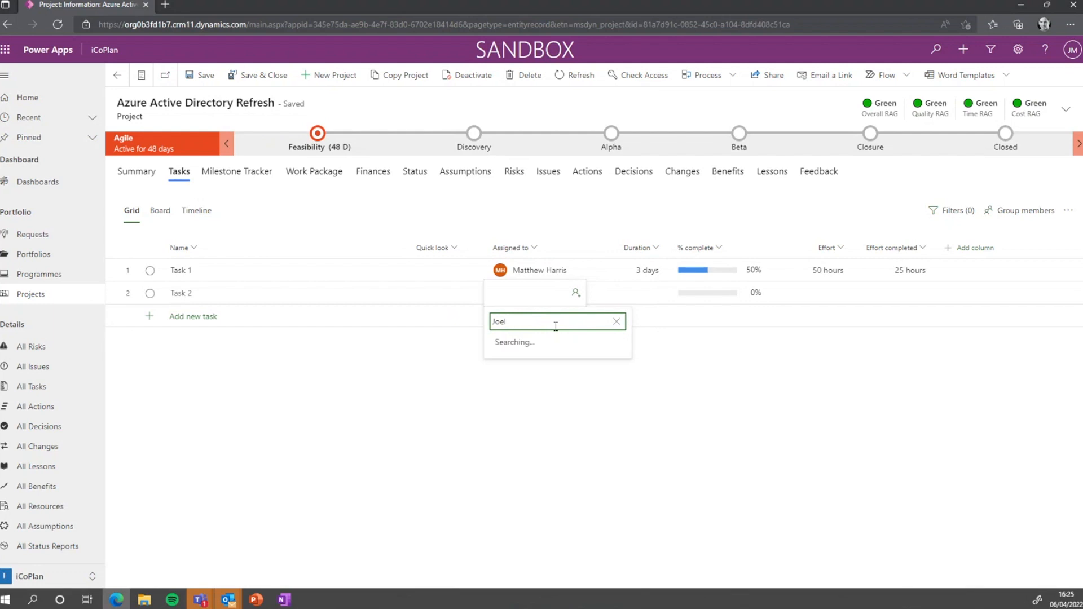
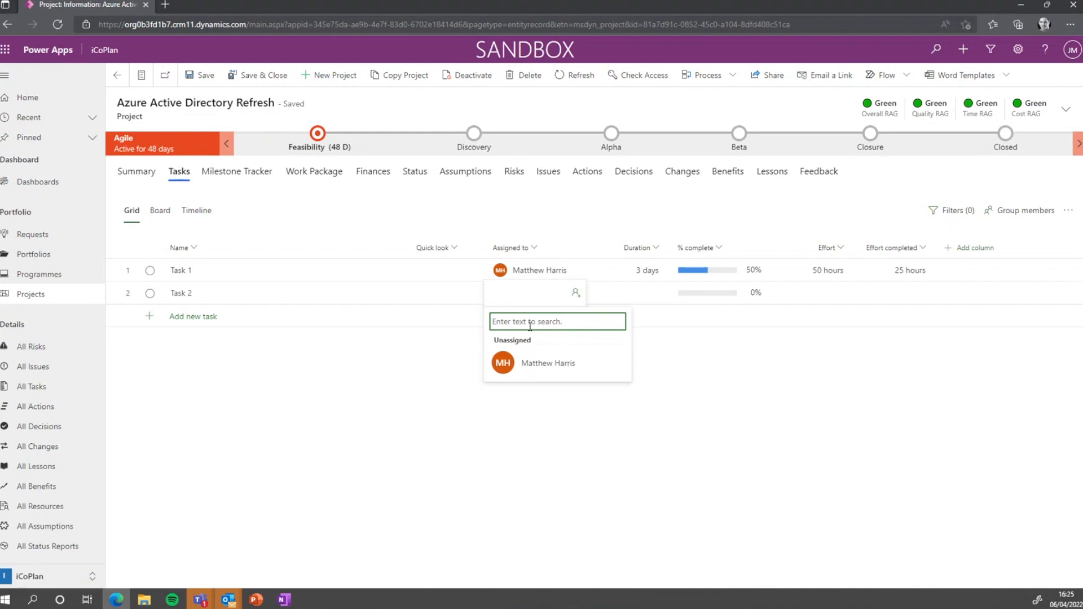
type("Tob")
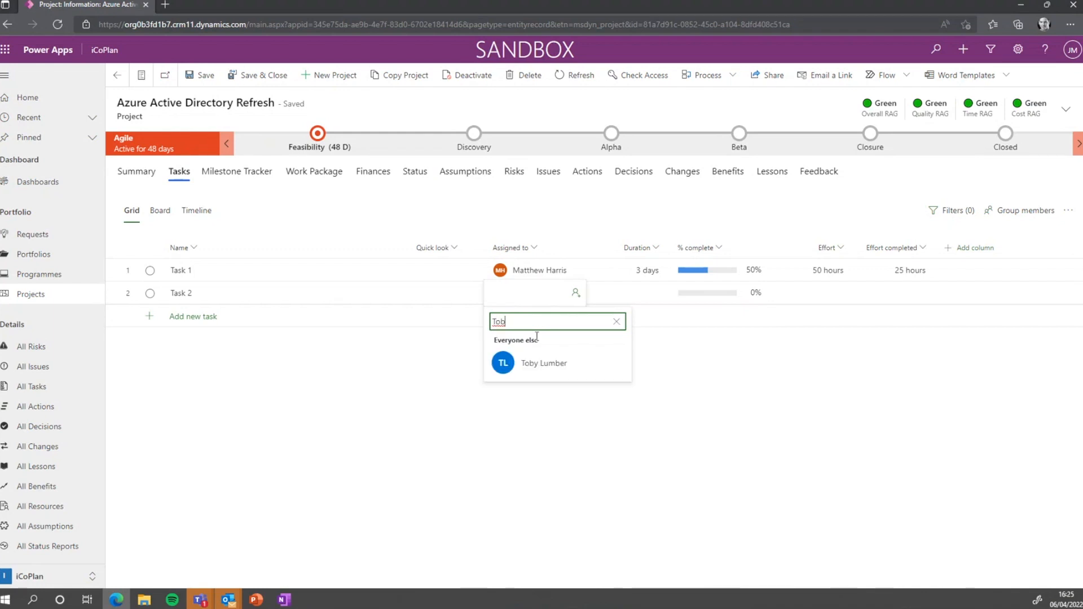
left_click(546, 364)
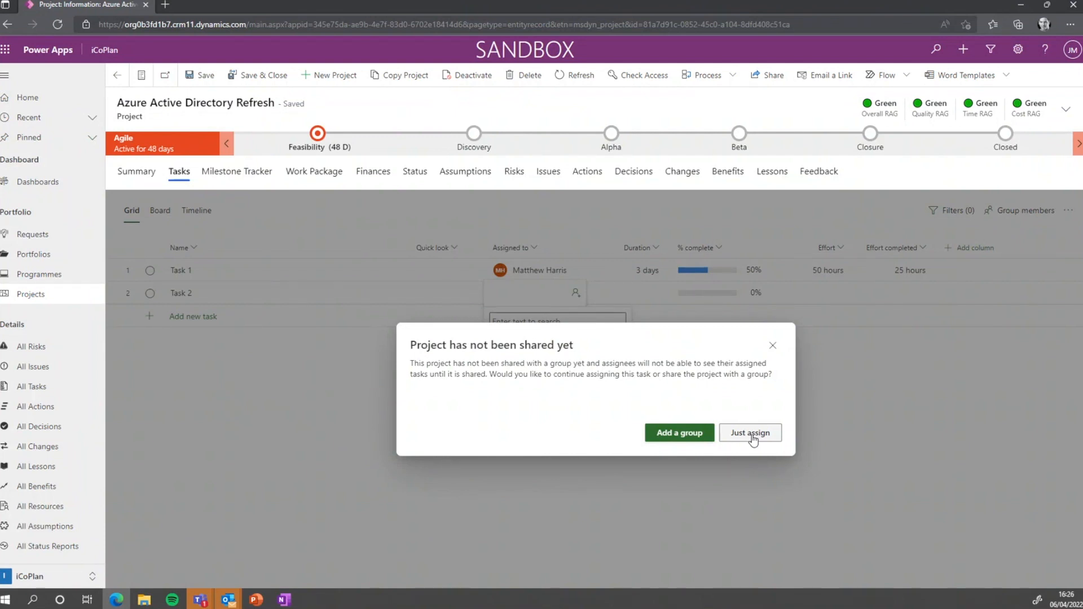
Share the project with a new group using Create and assign
left_click(708, 435)
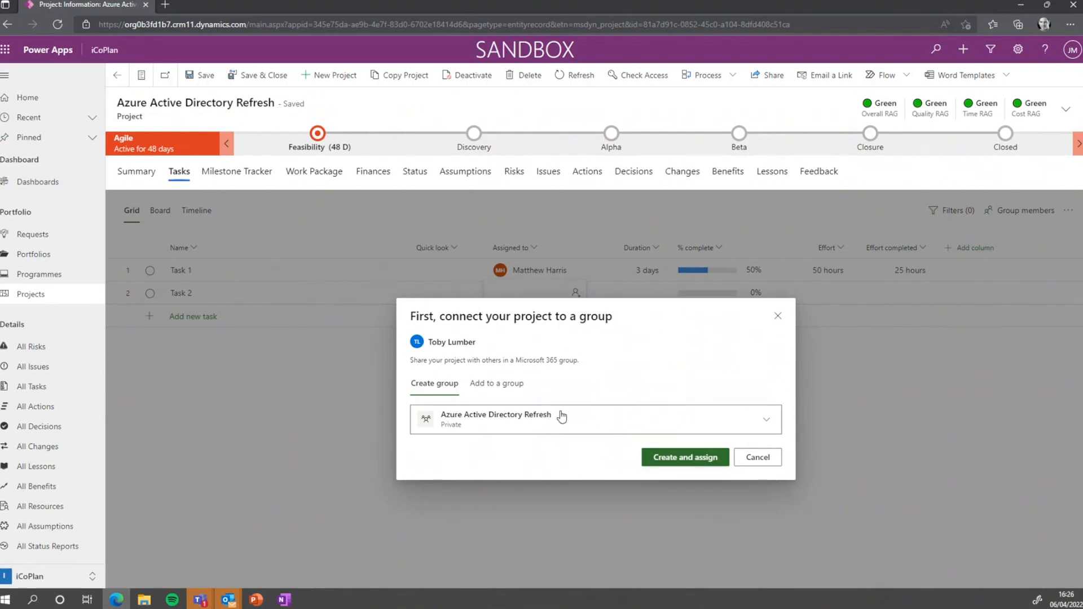
left_click(680, 457)
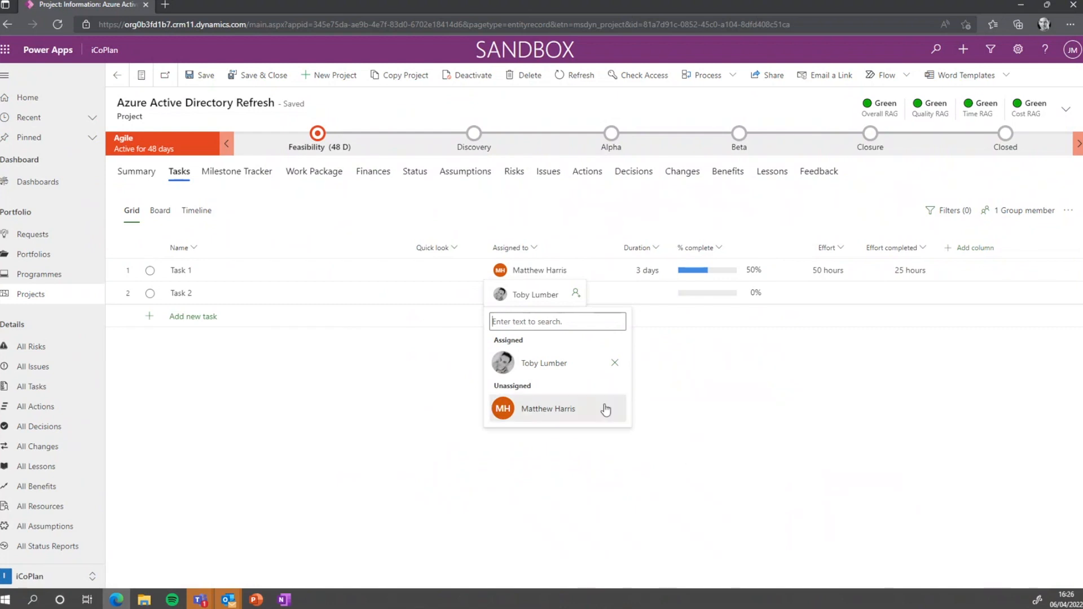
left_click(435, 356)
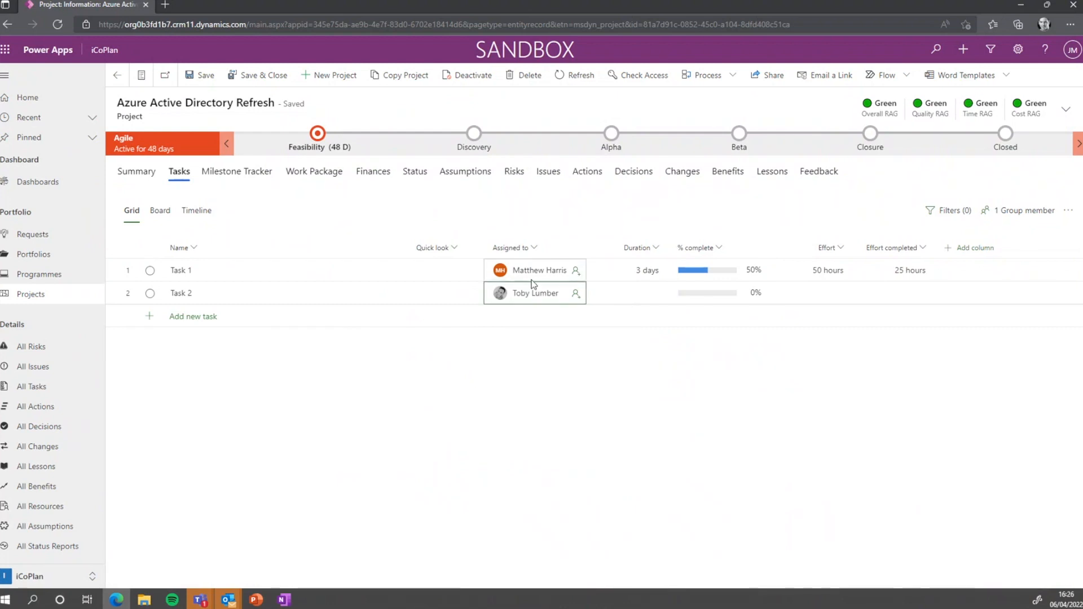
Search for and add a second team member to Task 2's assignees
left_click(572, 294)
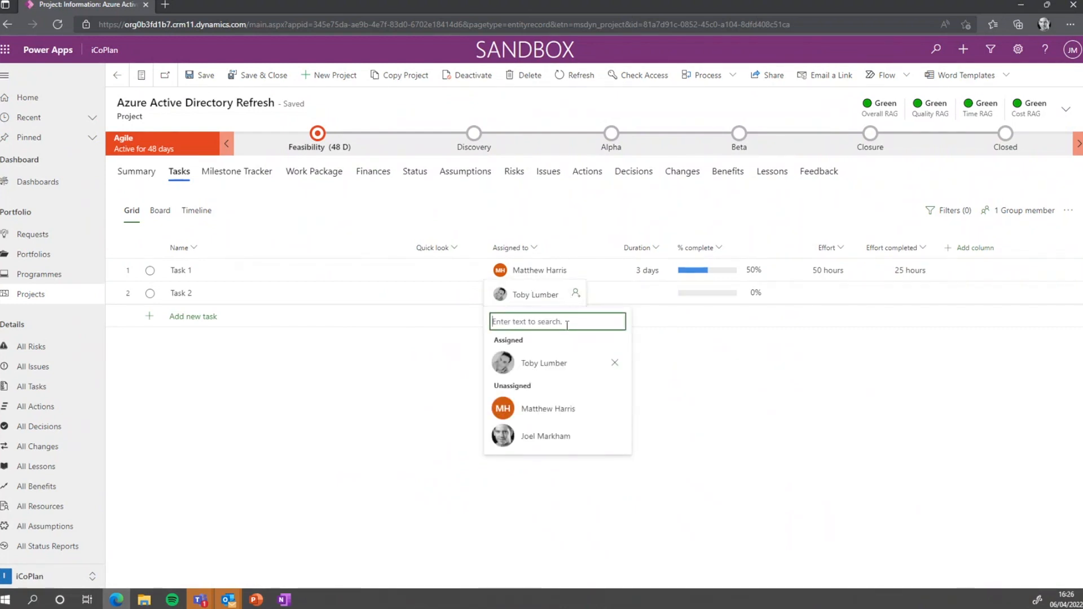
type("Joel")
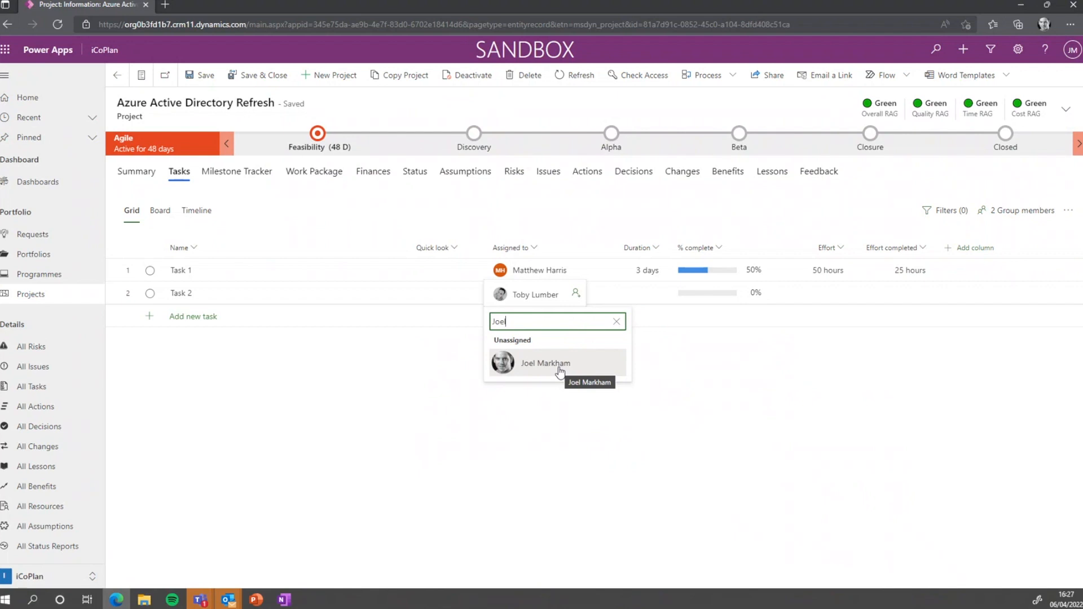
left_click(559, 368)
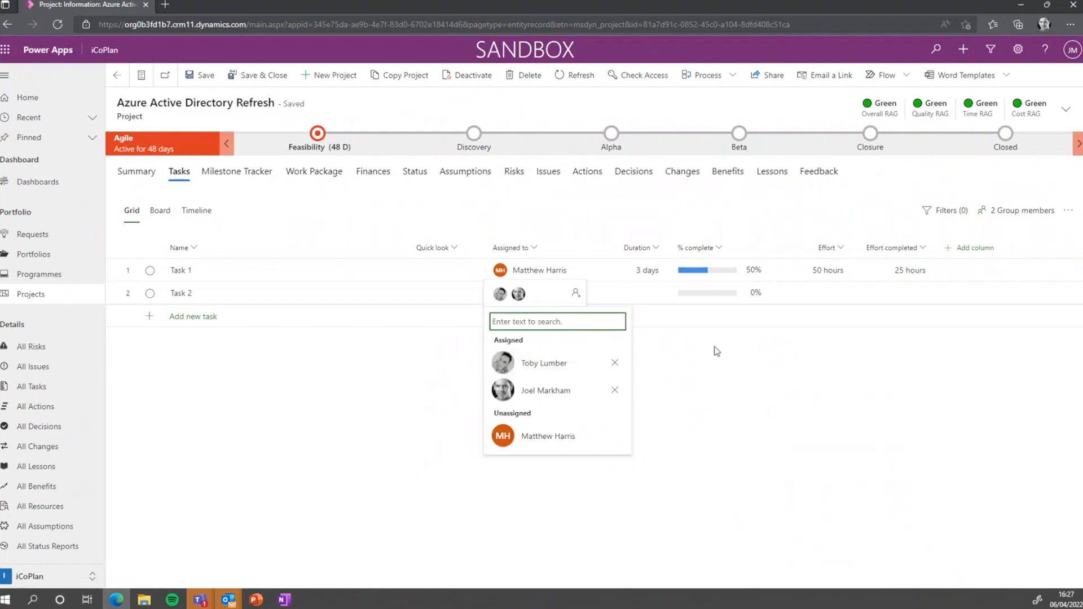
left_click(581, 357)
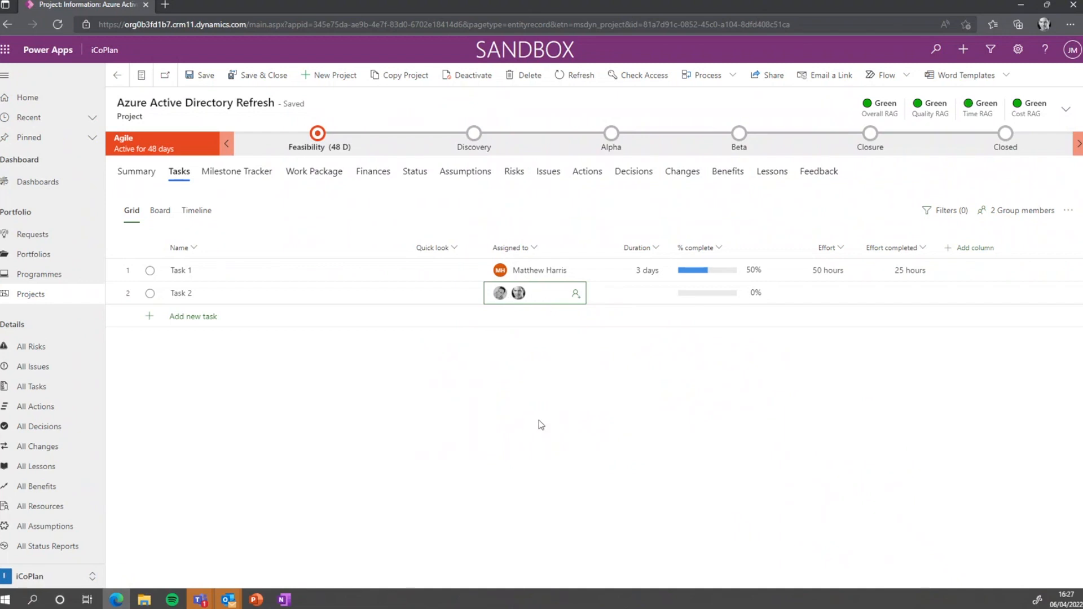
Rename the tasks to 'Build the High level design' and 'Kick Off Meeting'
left_click(218, 295)
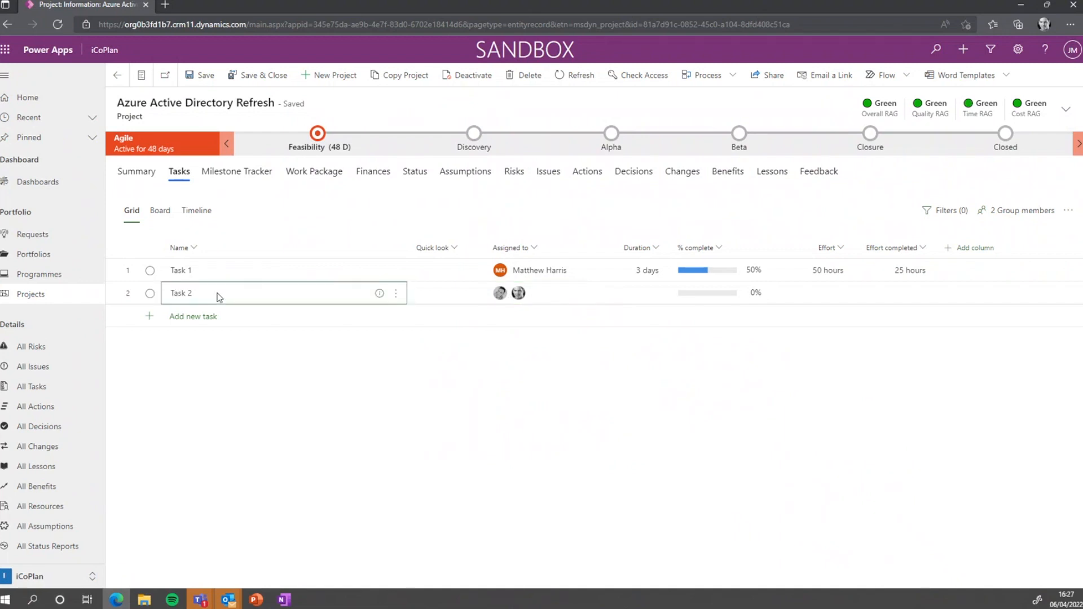
left_click(220, 297)
key("BackSpace")
key("BackSpace")
key("BackSpace")
key("BackSpace")
key("BackSpace")
key("BackSpace")
type("Build the H")
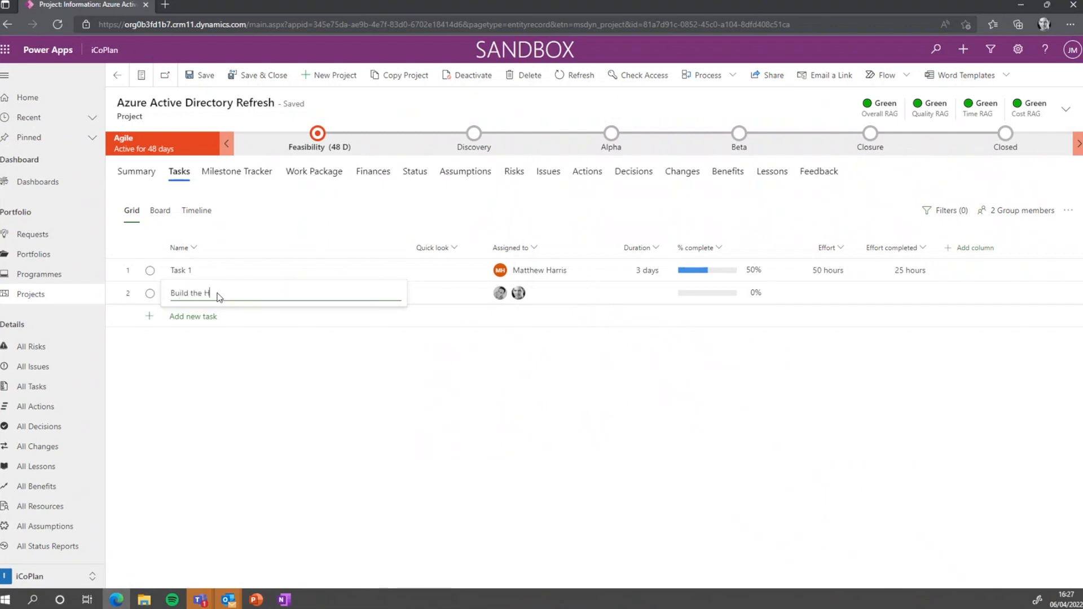
type("igh level design")
key("Return")
left_click(231, 270)
type("Kic")
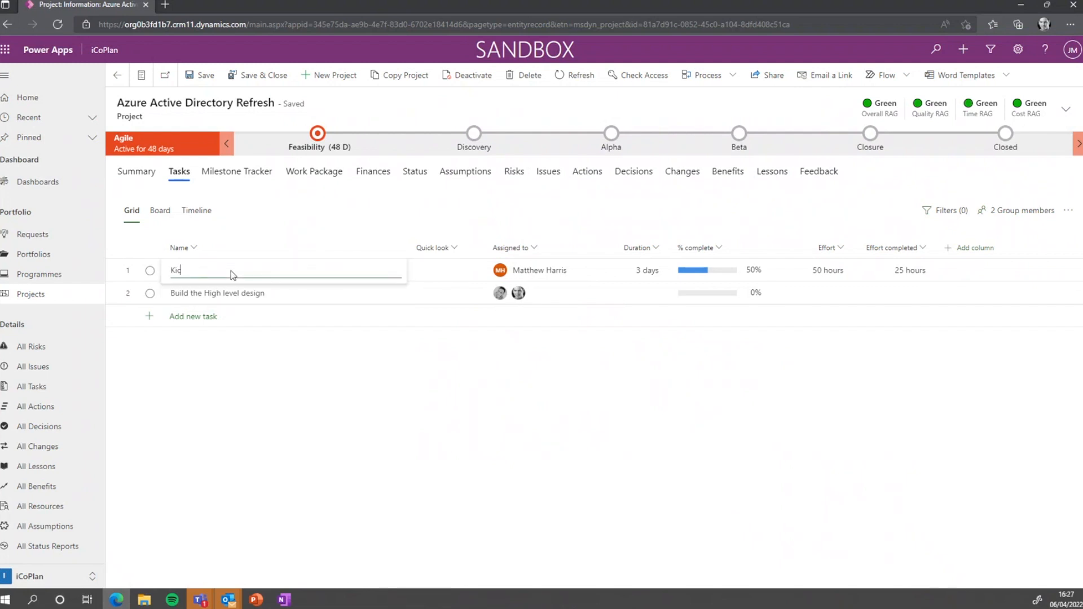
type("k Off Meeting")
Add a third task named 'Create PID'
left_click(203, 317)
type("Create Pr")
key("BackSpace")
key("Return")
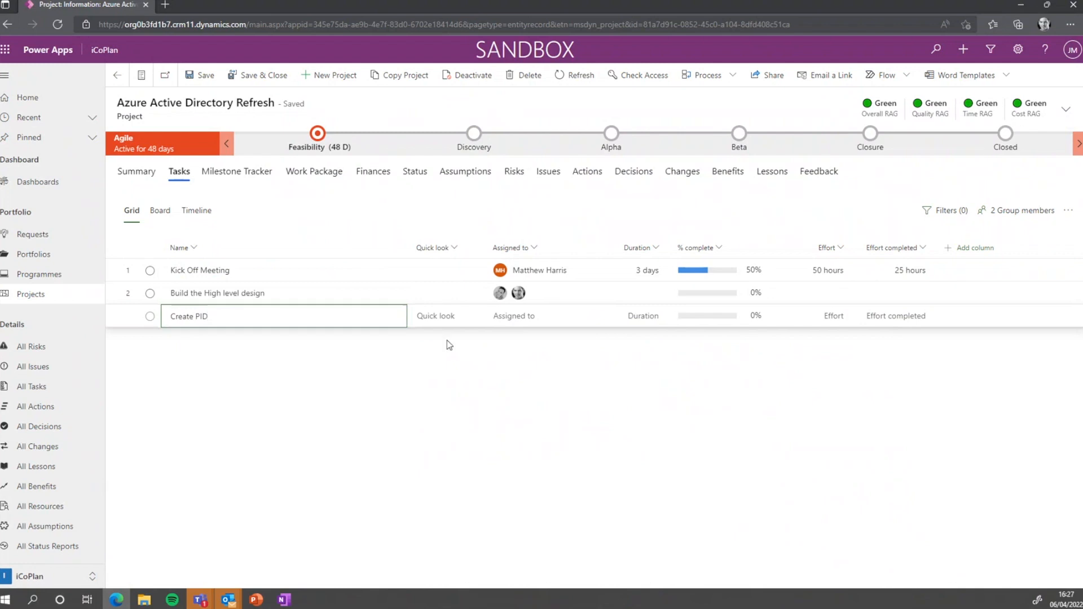
left_click(526, 317)
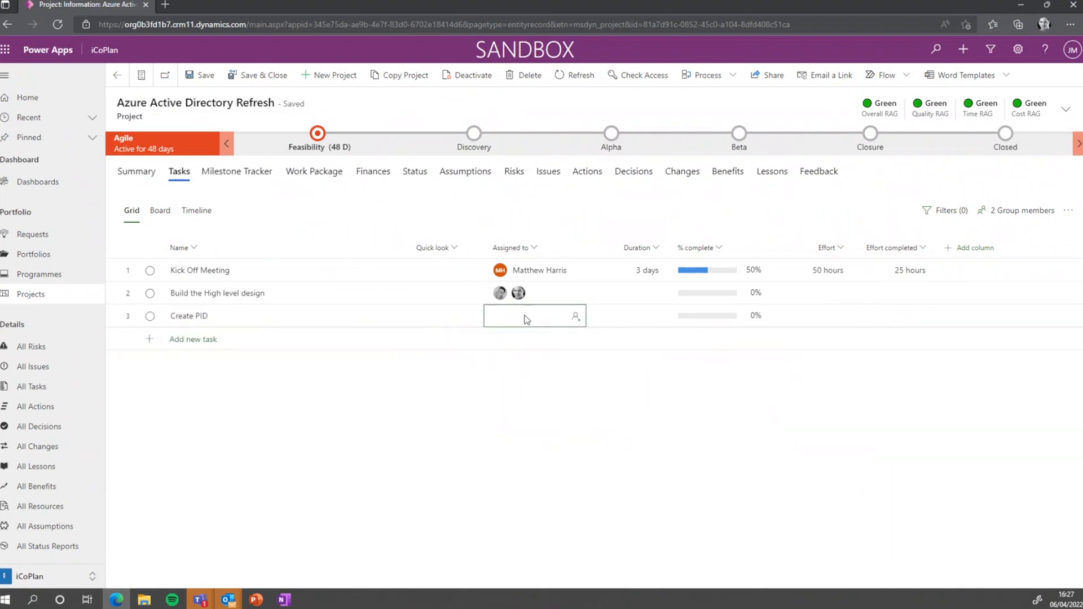
Assign a team member from the people list to the Create PID task
left_click(575, 315)
left_click(545, 408)
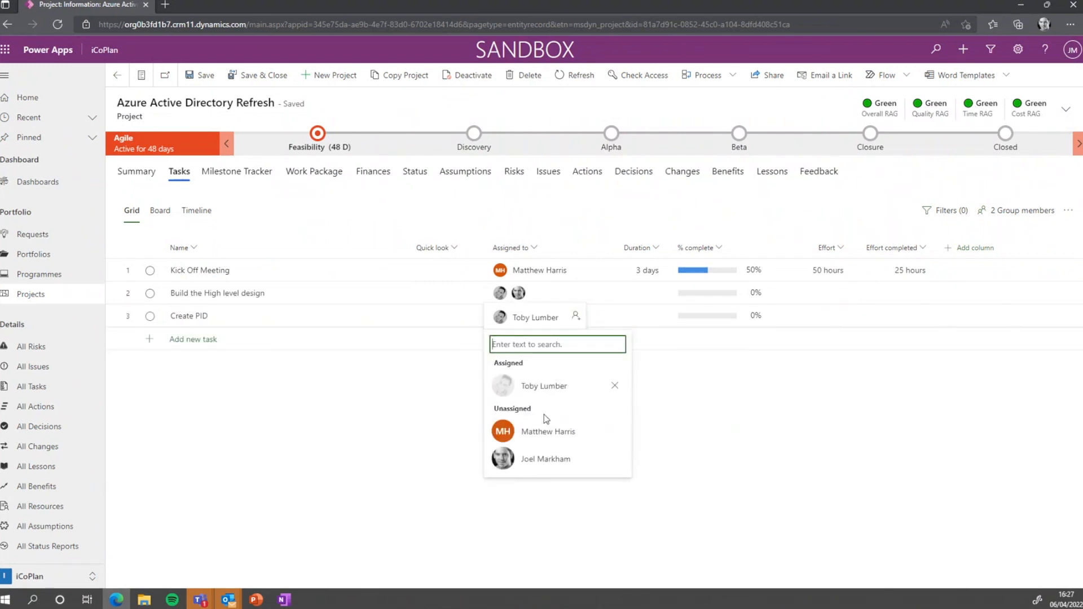
left_click(706, 410)
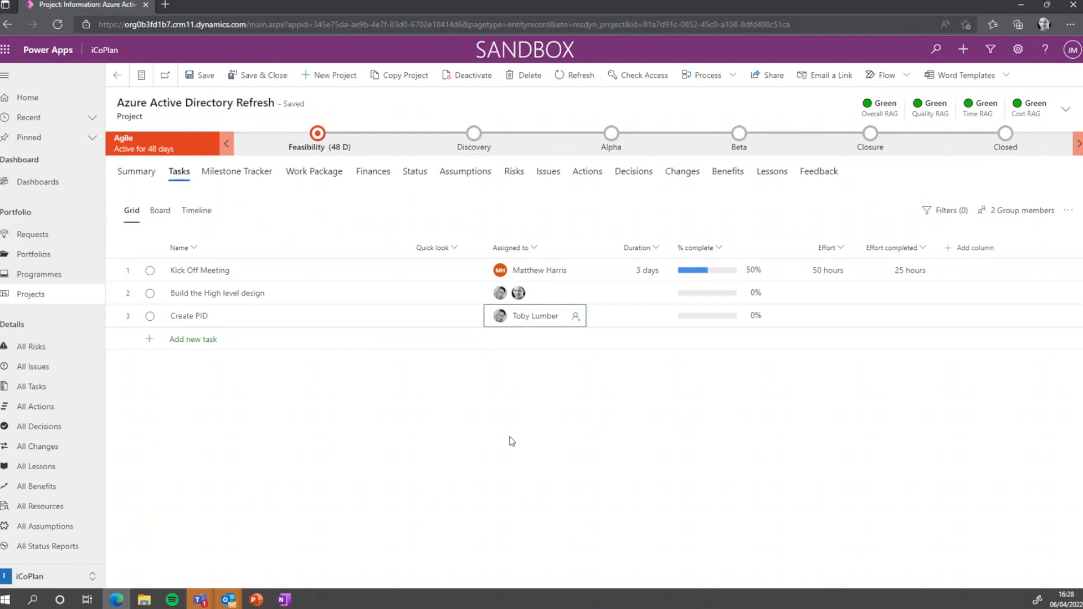
left_click(656, 297)
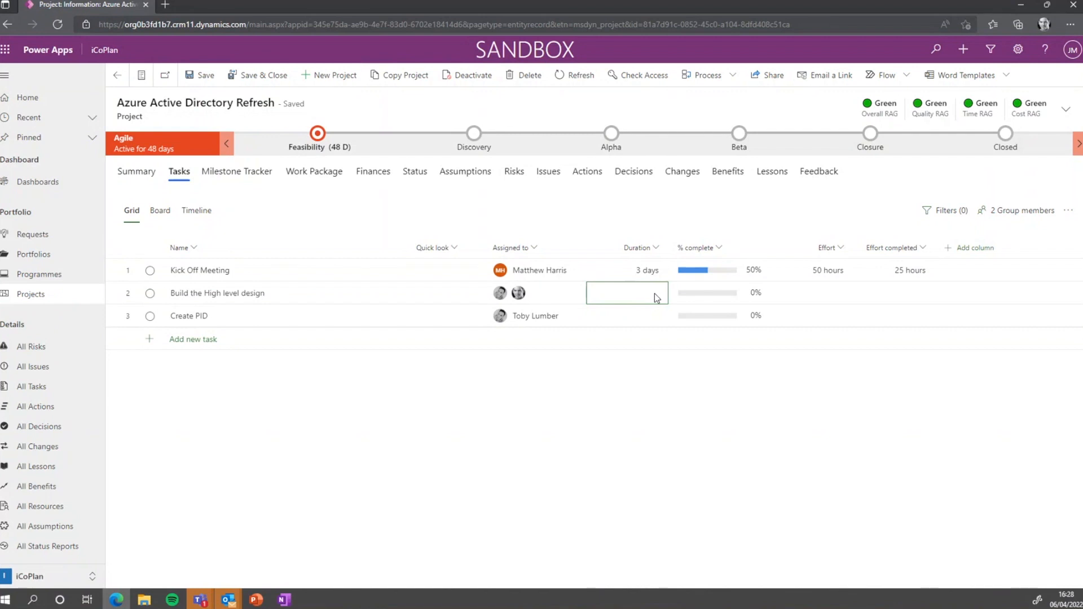
Set Build the High level design's duration to 5 months
left_click(656, 294)
type("5 we")
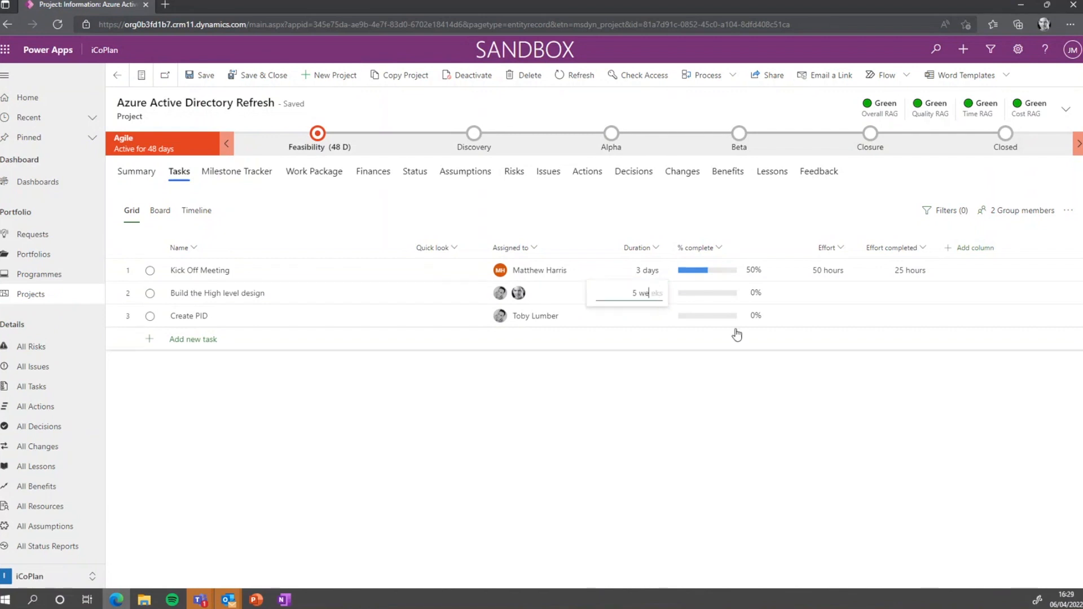
key("BackSpace")
key("BackSpace")
type("d")
key("BackSpace")
type("m")
key("BackSpace")
type("onths")
key("Return")
Set Create PID's duration to 5 weeks
key("Tab")
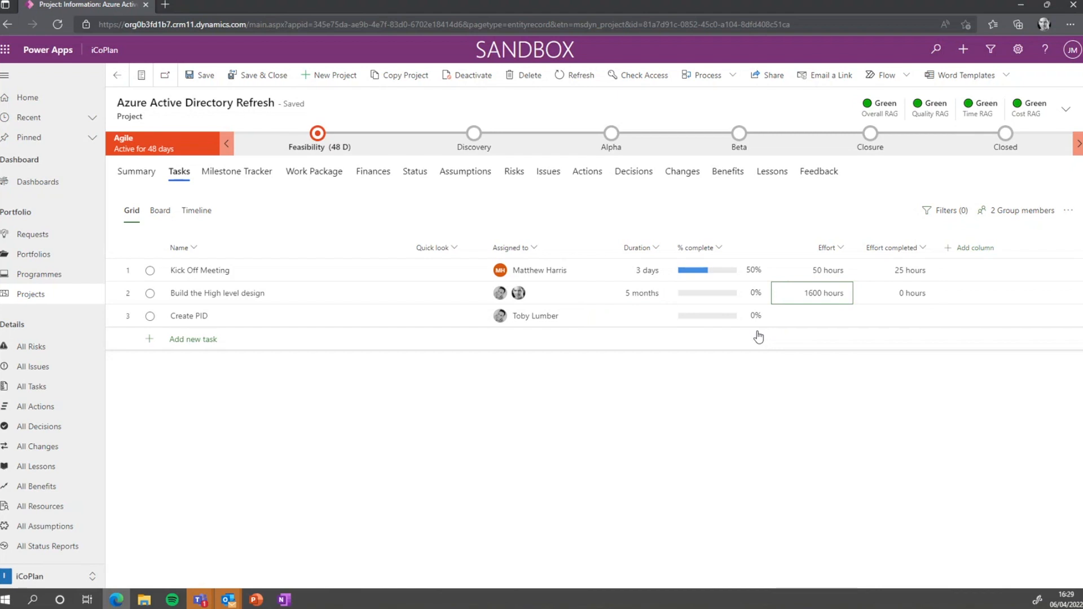
key("Tab")
key("shift+Tab")
key("shift+Tab")
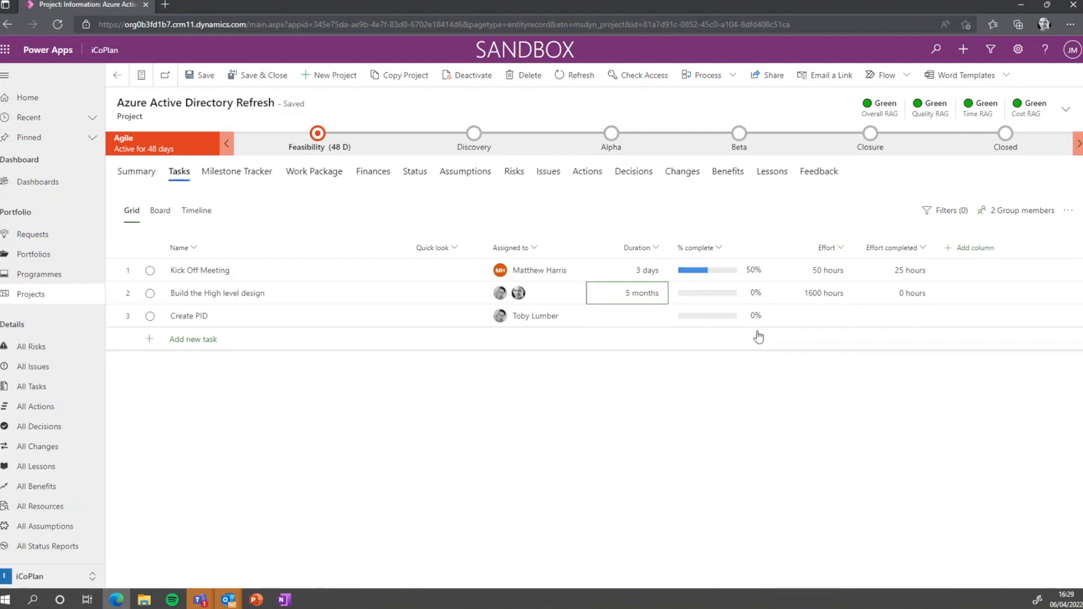
key("Down")
type("5 weeks")
key("Return")
key("Up")
key("Tab")
key("Tab")
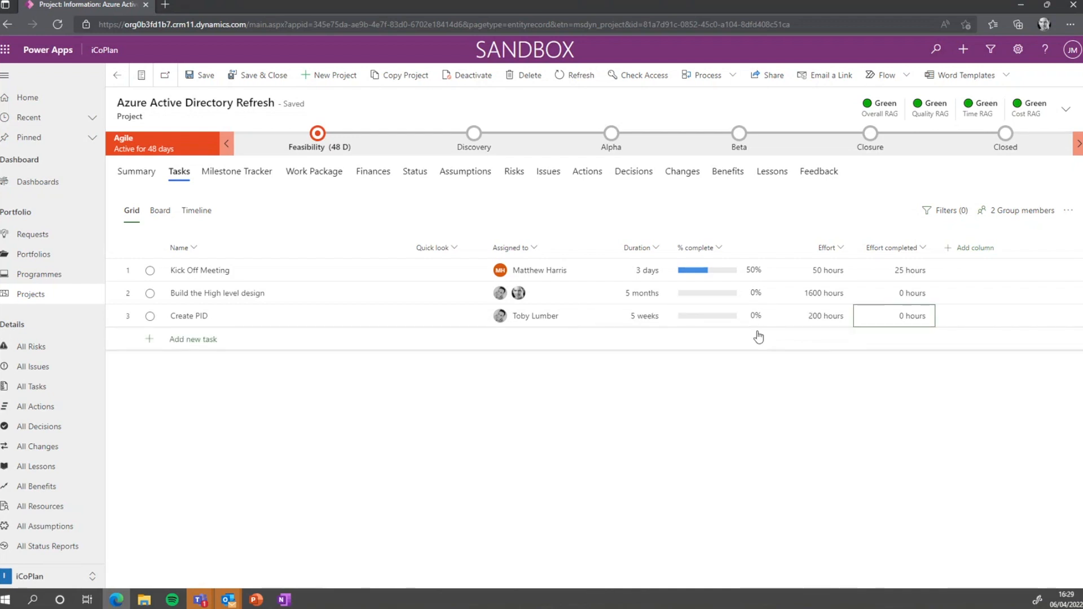
Set the design task's effort to 800 hours and Kick Off Meeting's effort to 10 hours
key("Up")
key("shift+Tab")
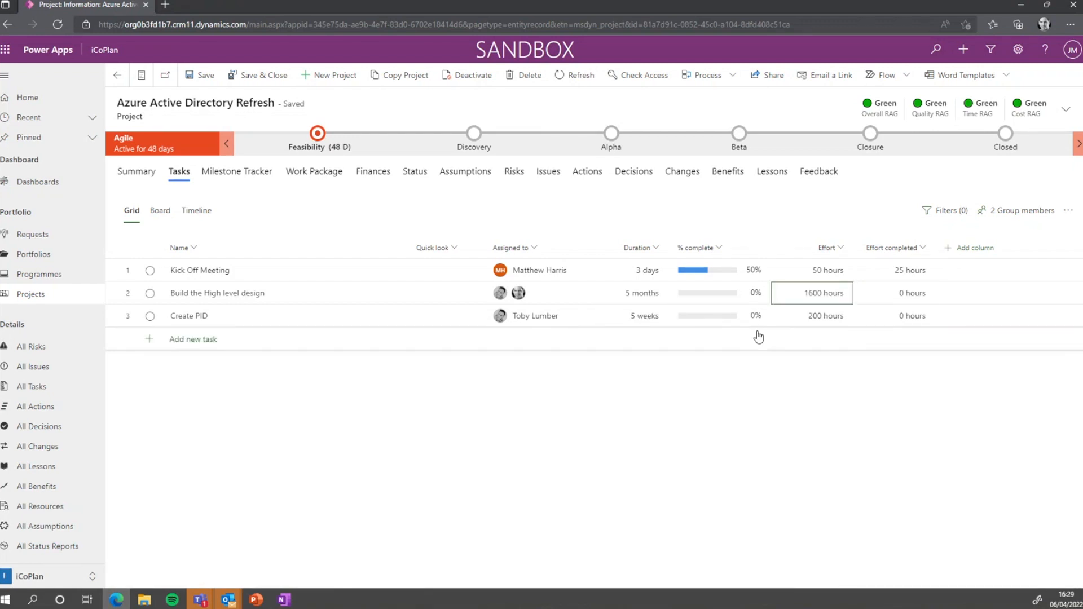
type("800")
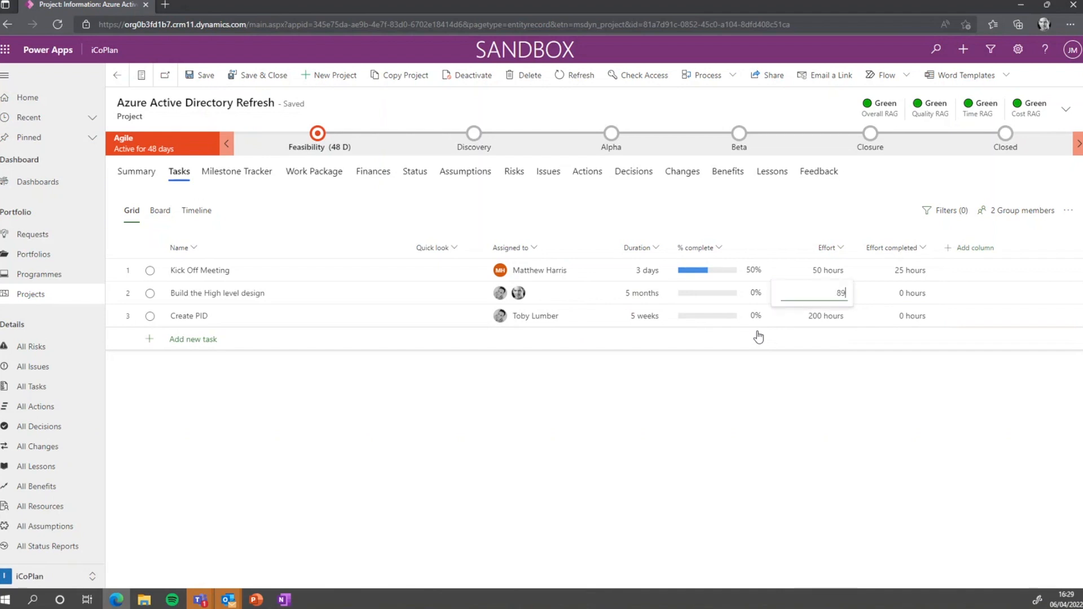
key("Return")
key("Up")
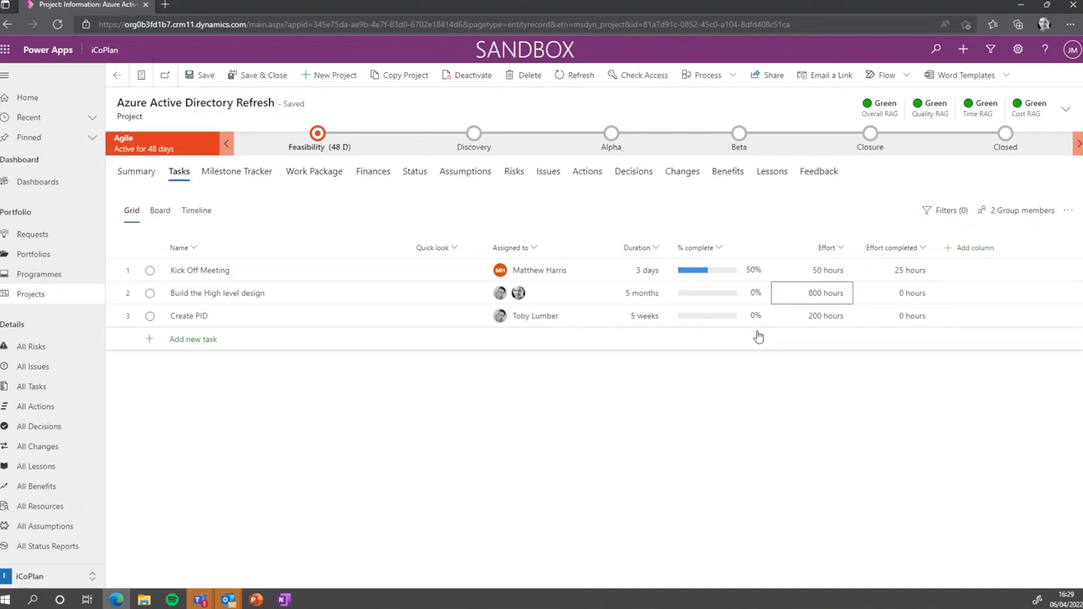
key("Up")
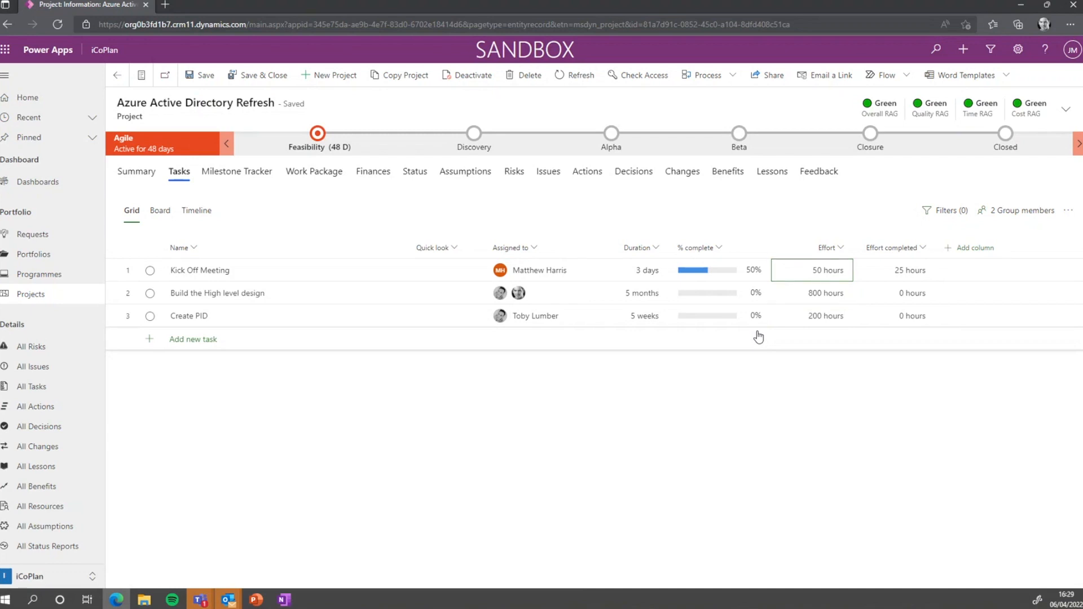
type("10h")
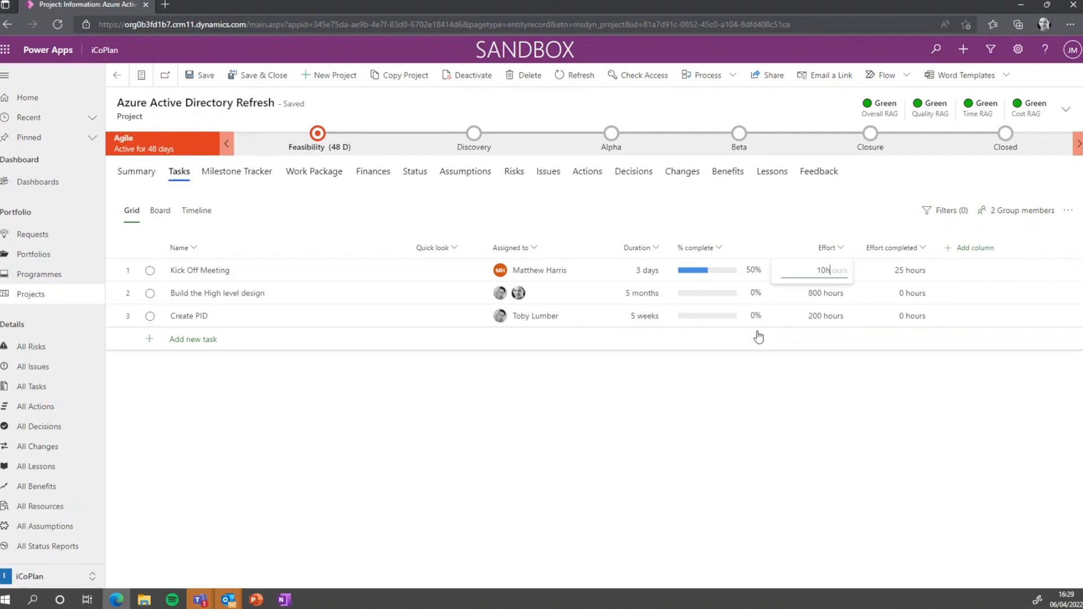
key("Return")
key("Down")
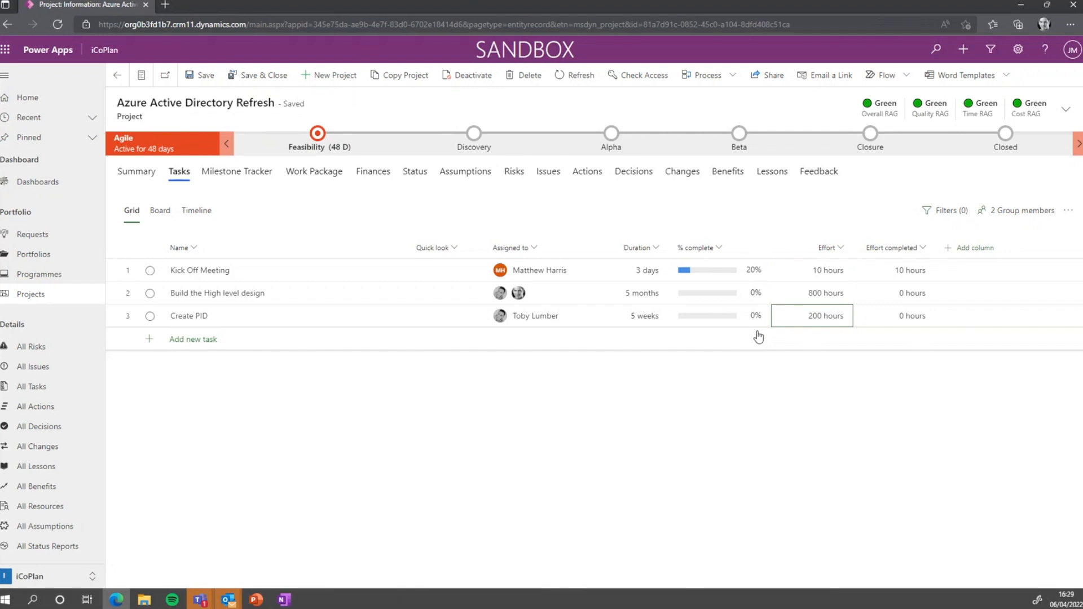
Set Create PID's effort to 24 hours and Kick Off Meeting's effort completed to 15
type("24")
key("Return")
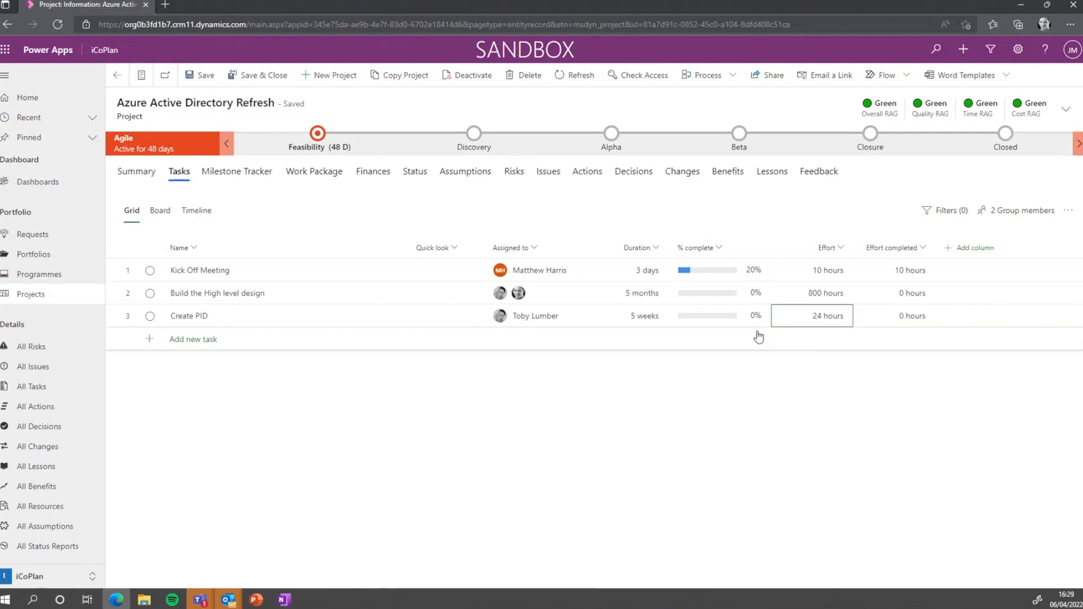
key("Up")
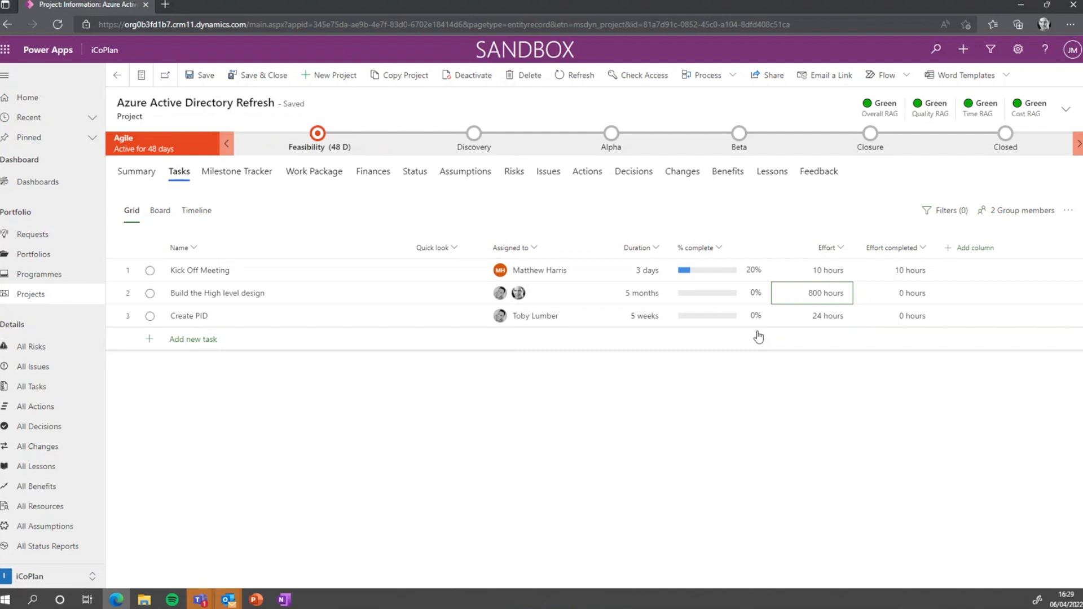
key("Up")
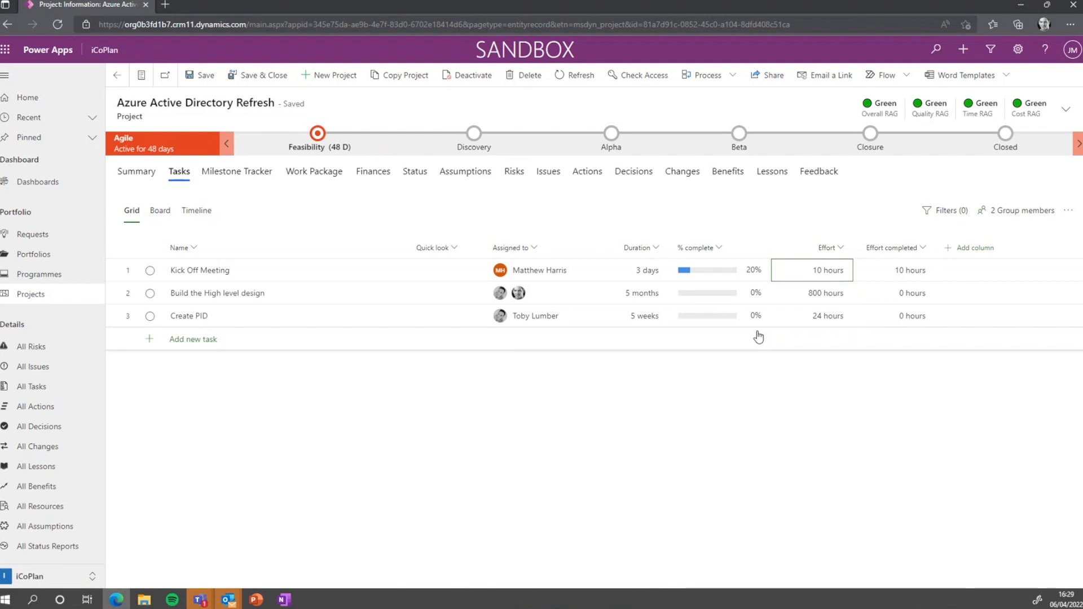
key("Right")
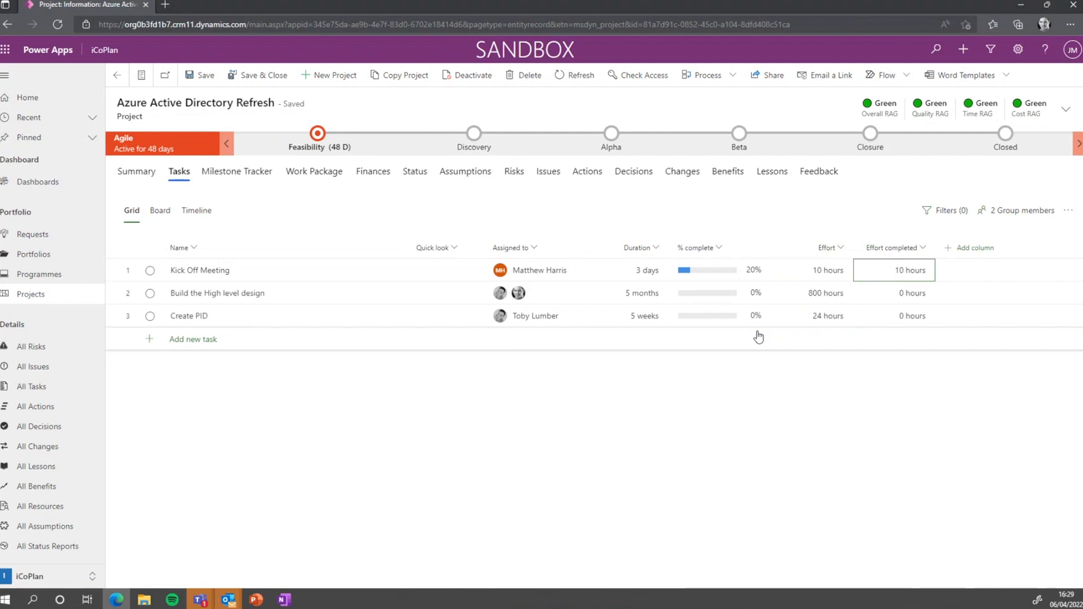
type("20")
key("Return")
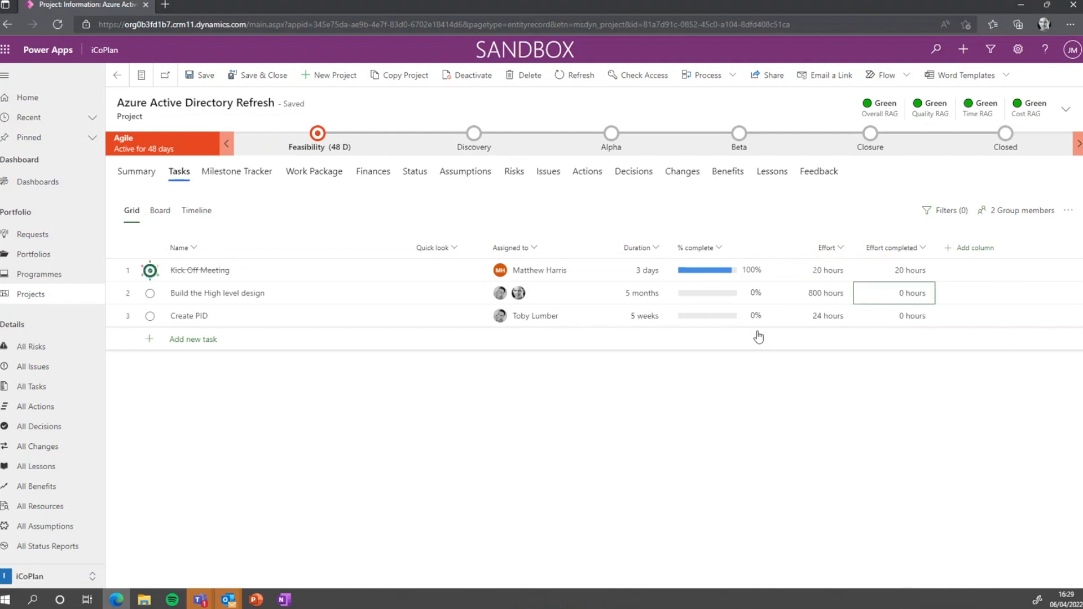
key("Up")
type("15")
key("Return")
key("Up")
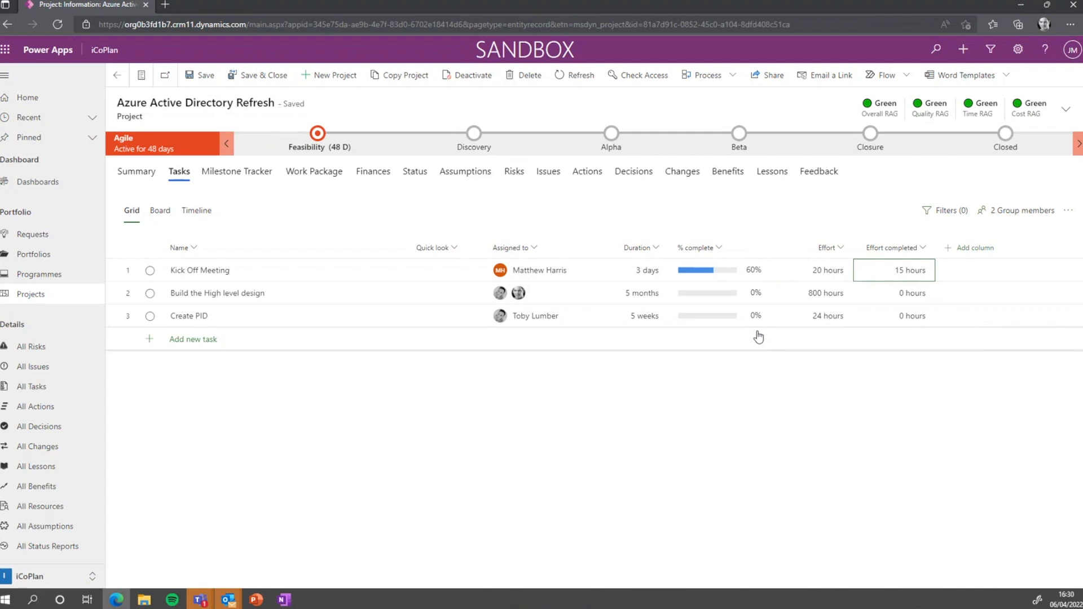
Mark Build the High level design 50% complete, undoing a stray 25-hour completed entry
key("Left")
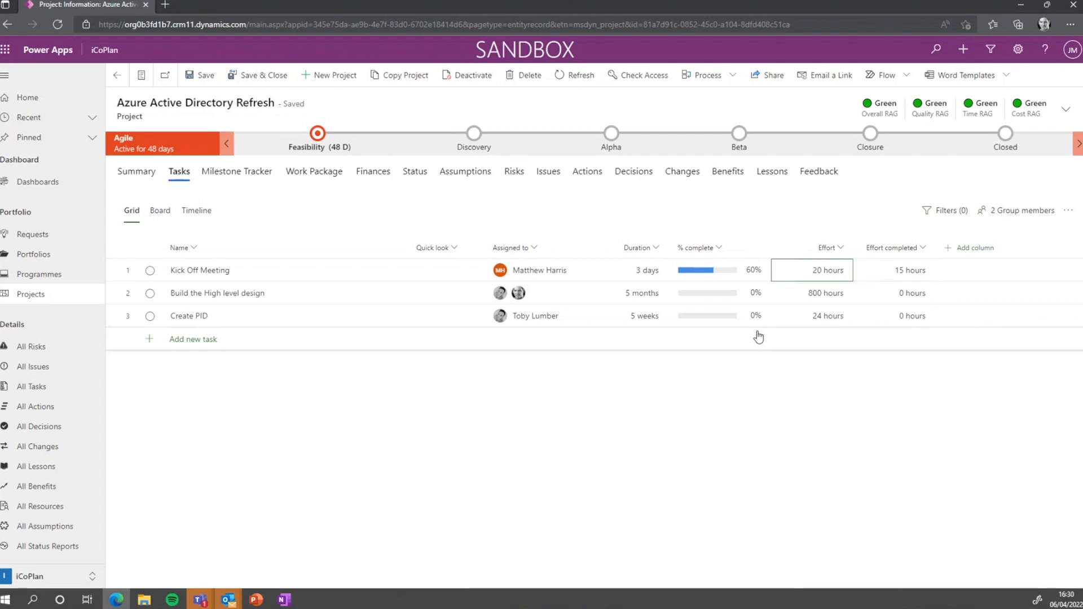
key("Right")
key("Down")
key("Left")
key("Left")
type("50")
key("Return")
key("Right")
key("Left")
key("Right")
key("Right")
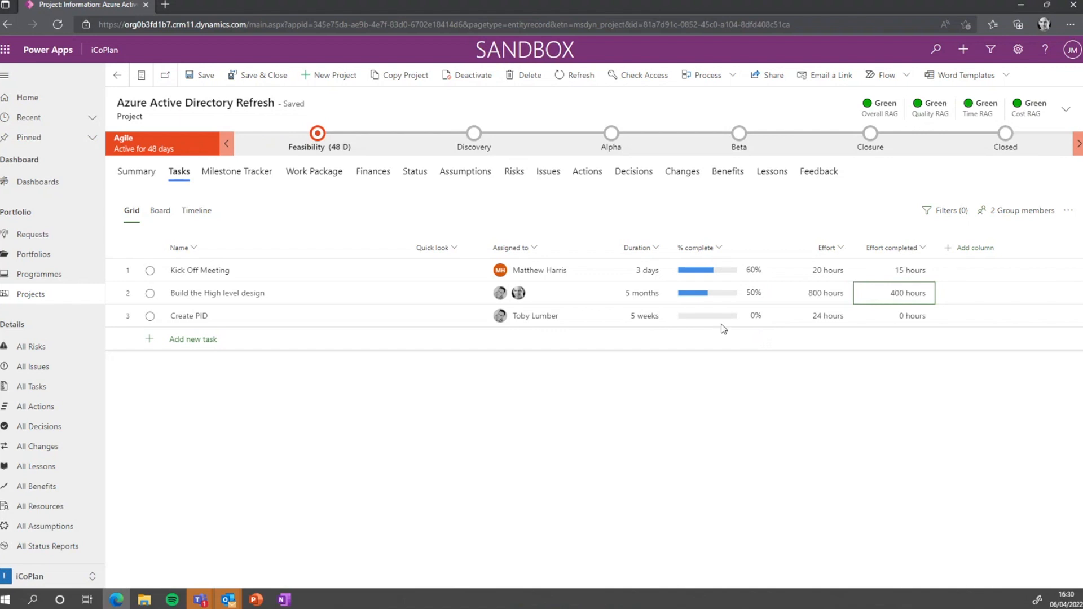
type("25")
key("Return")
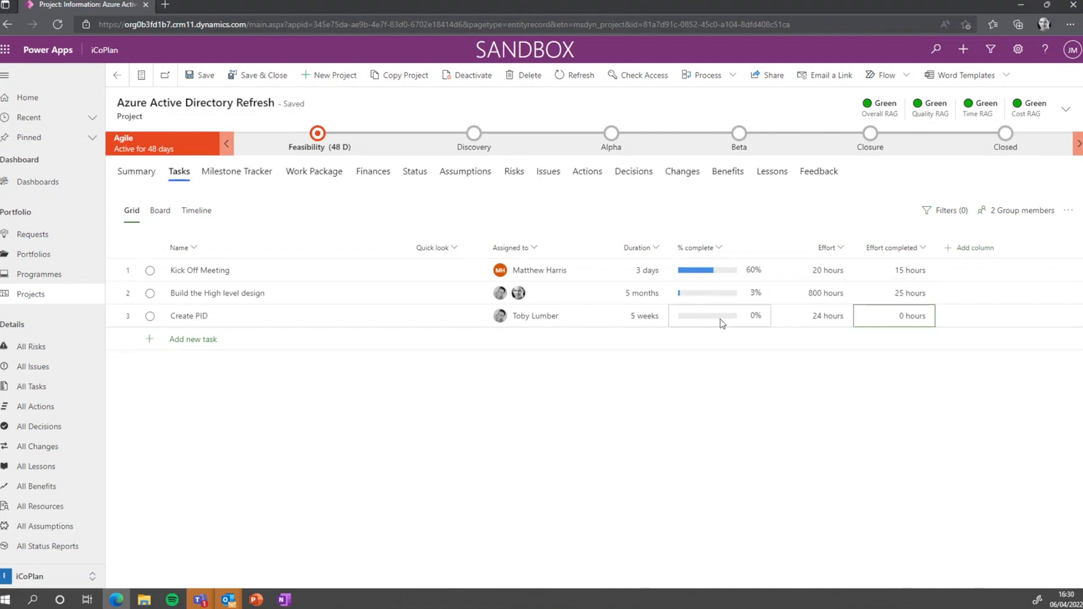
key("ctrl+z")
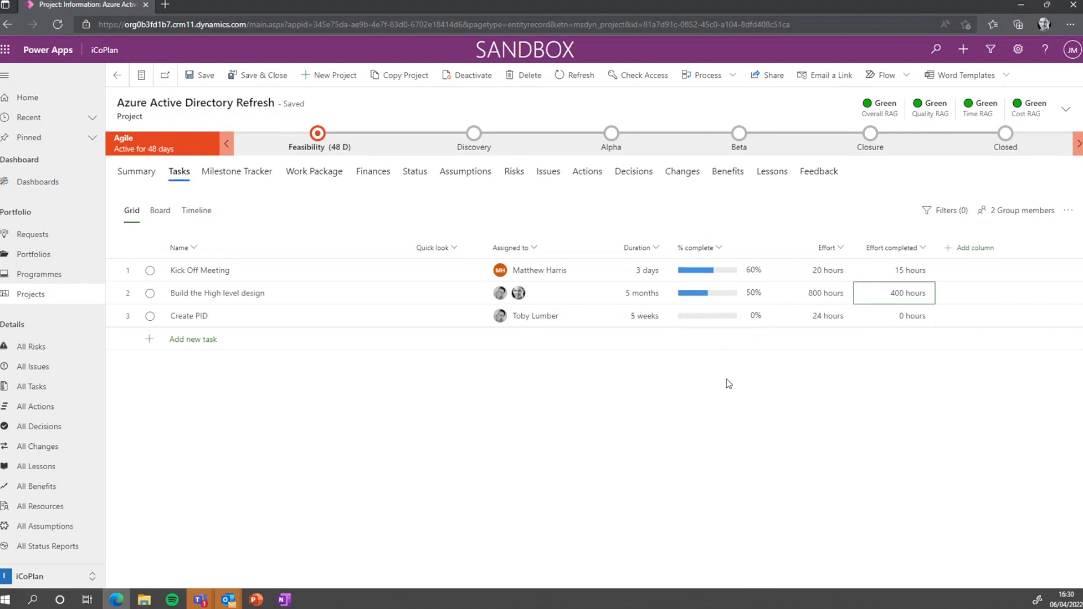
Set Create PID to 25% complete
left_click(699, 313)
type("25")
key("Return")
key("Up")
key("Right")
key("Right")
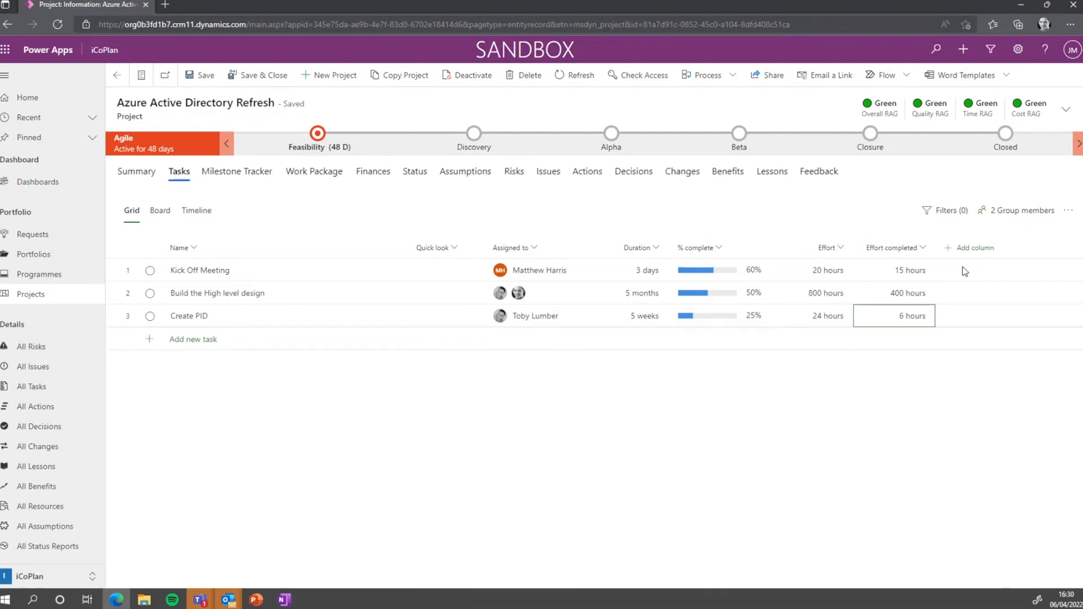
left_click(973, 255)
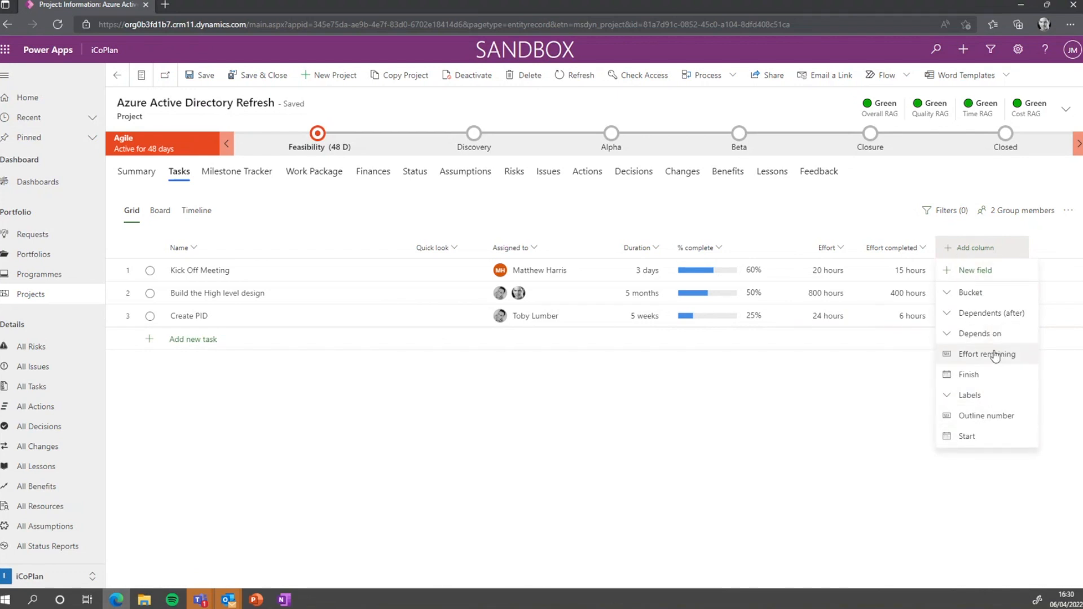
Add the Effort remaining column, then hide Quick look from its column header menu
left_click(975, 355)
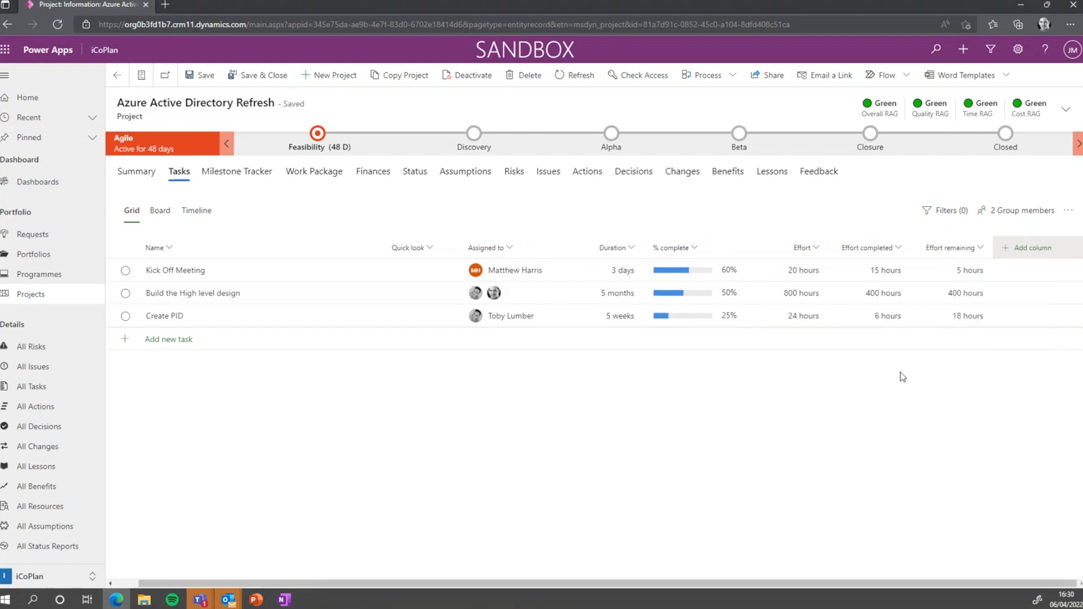
left_click(423, 250)
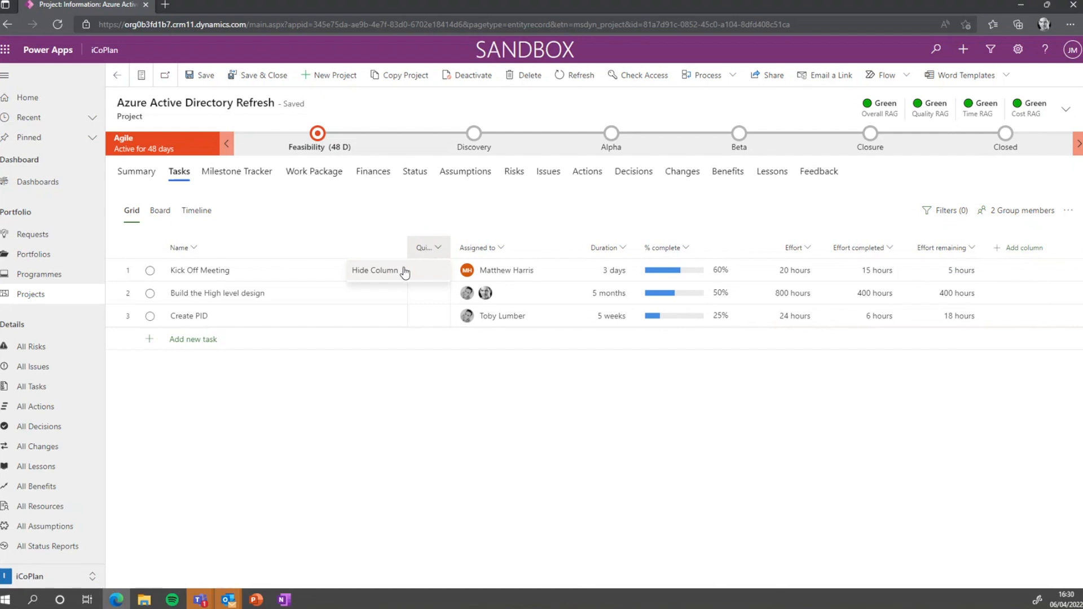
left_click(1028, 363)
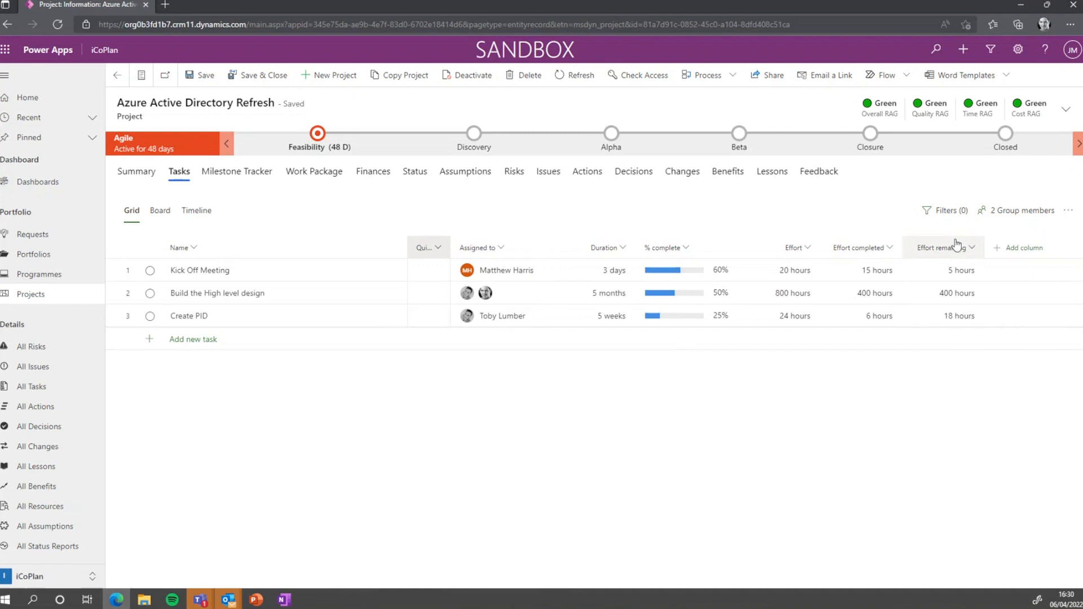
left_click(422, 255)
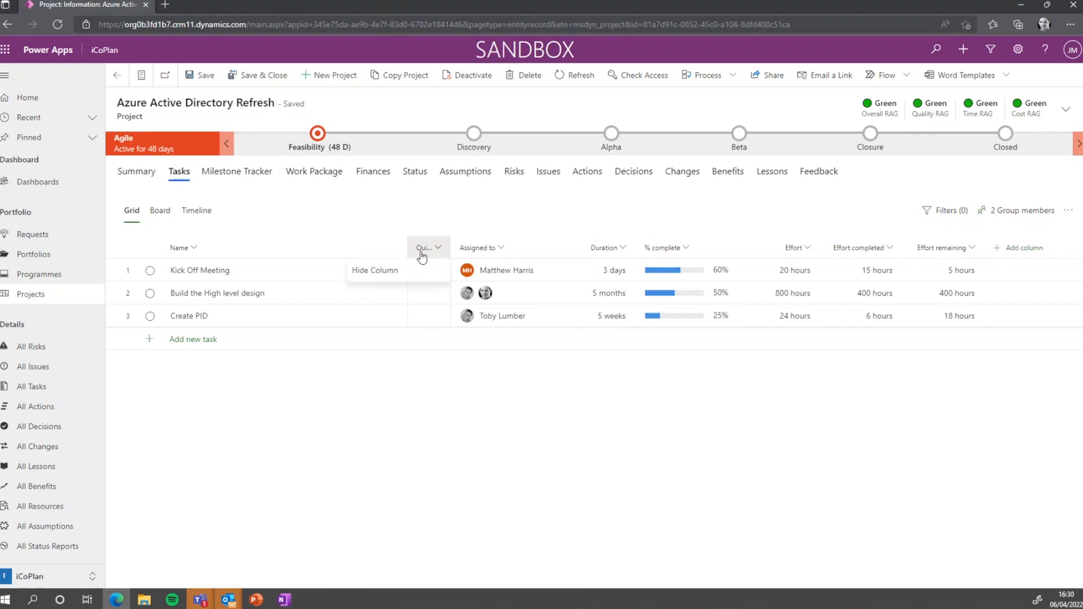
left_click(403, 273)
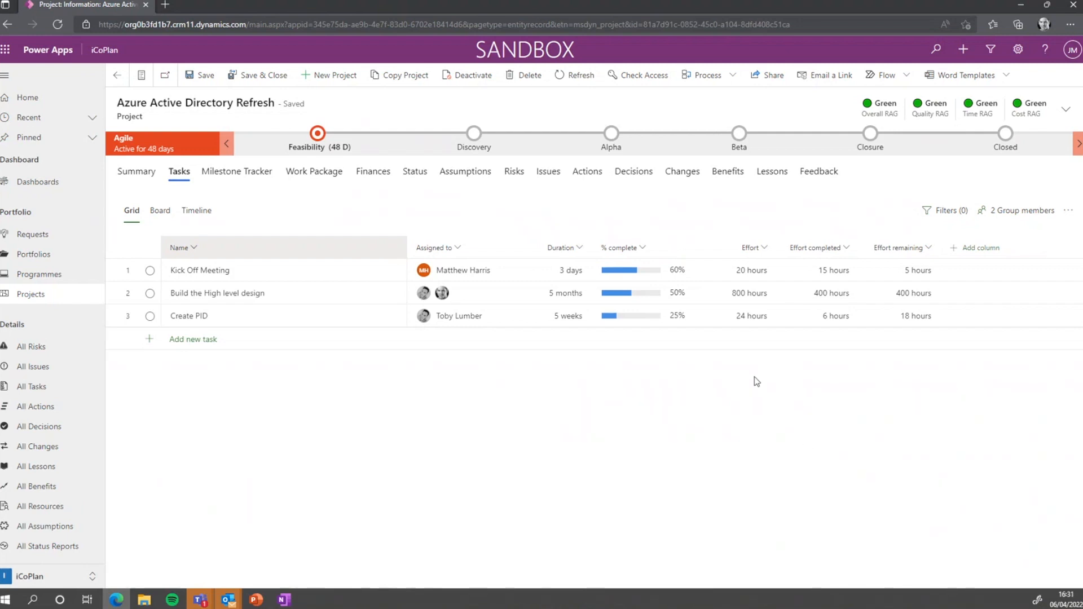
left_click(976, 254)
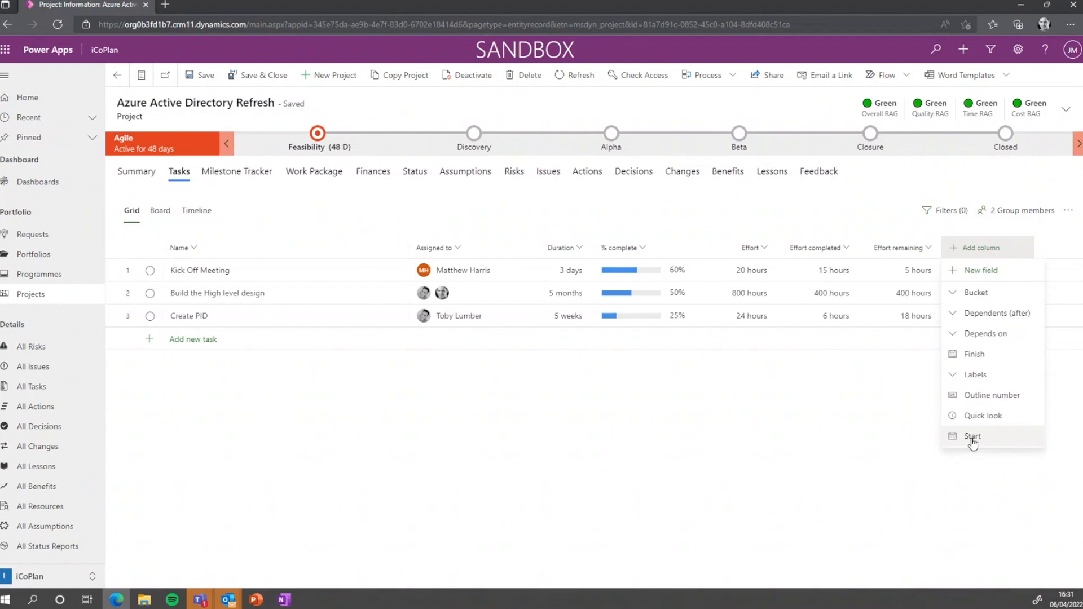
Add a Depends on column and make Build the High level design depend on Kick Off Meeting
left_click(984, 339)
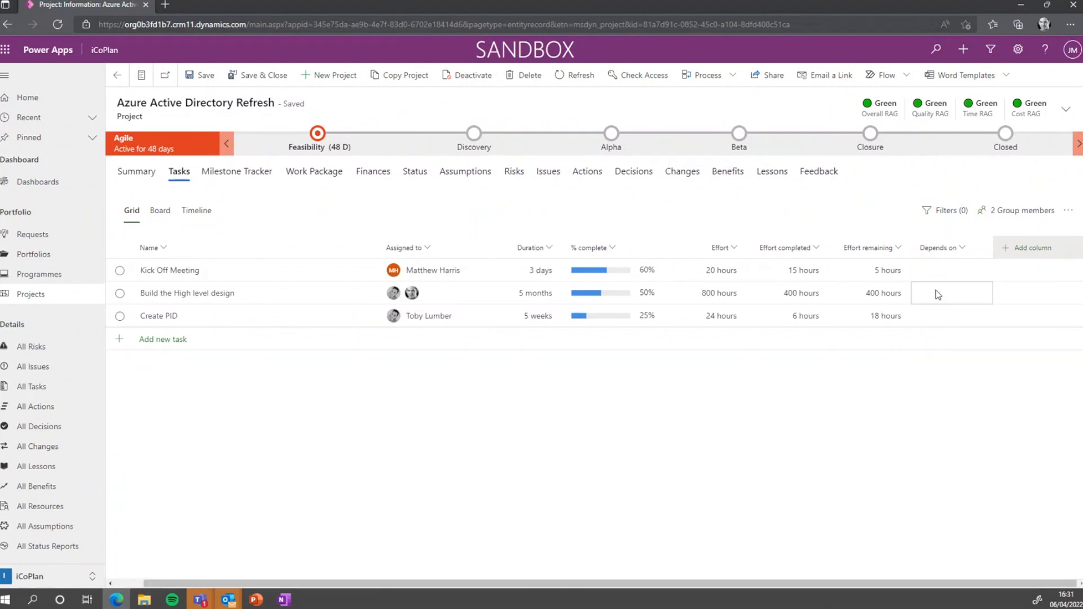
left_click_drag(375, 248, 327, 248)
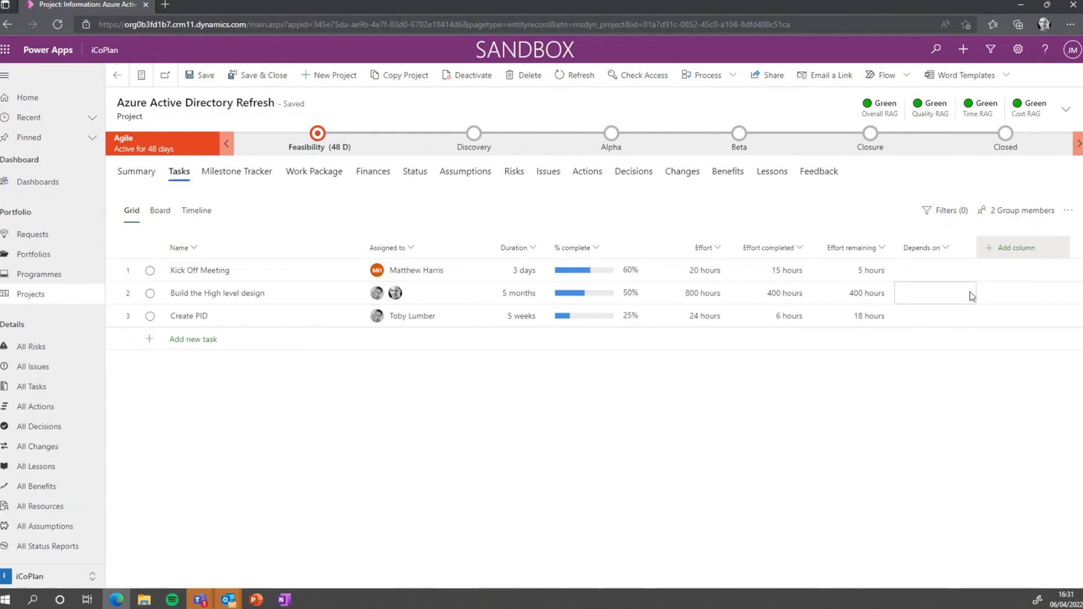
left_click(922, 291)
type("1")
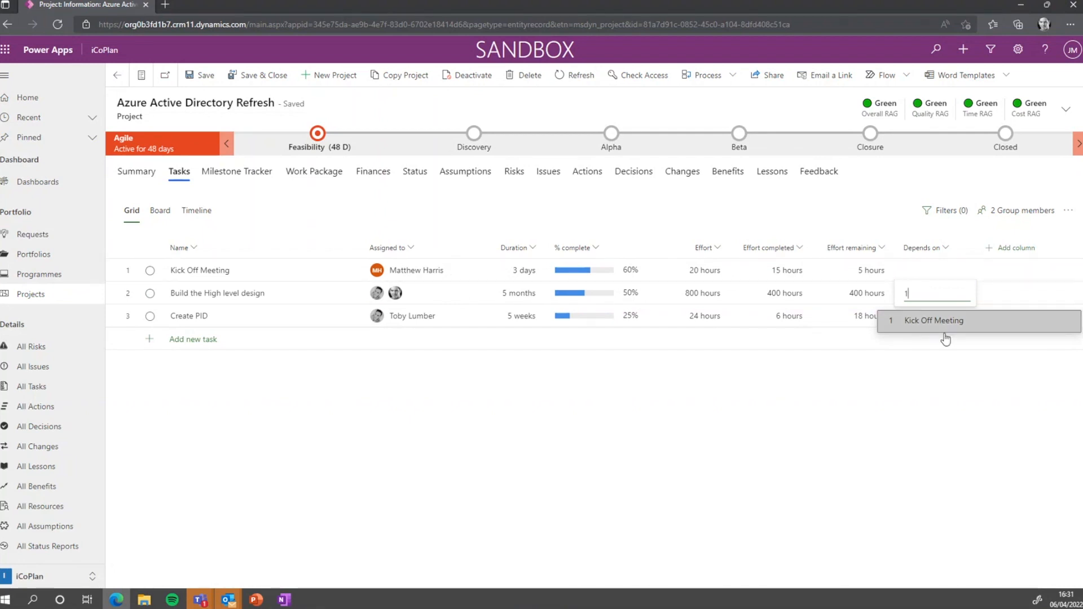
key("BackSpace")
type("Kick Off Meeting")
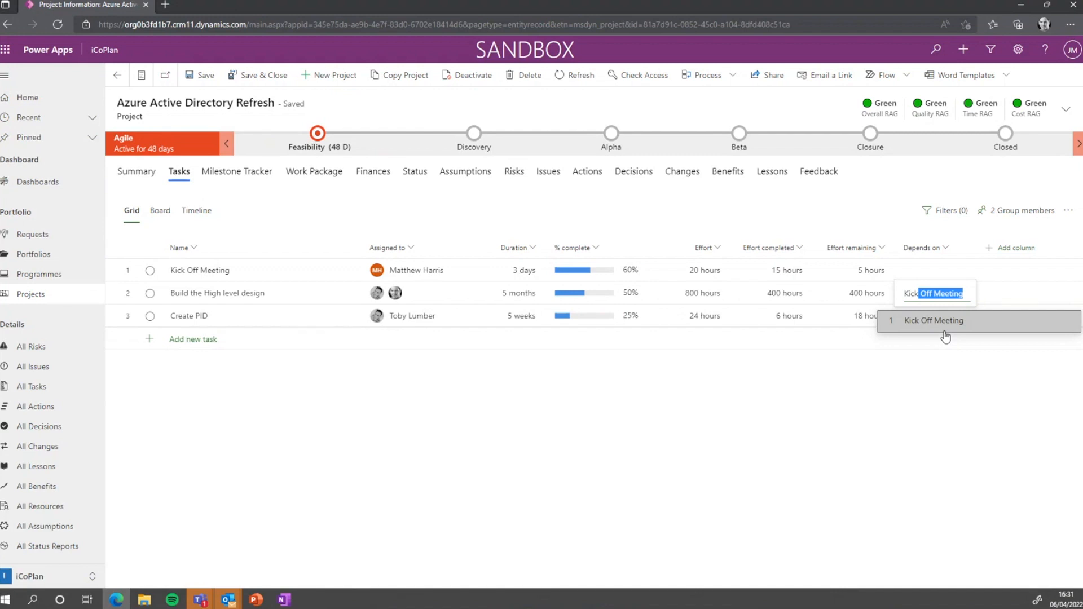
left_click(945, 333)
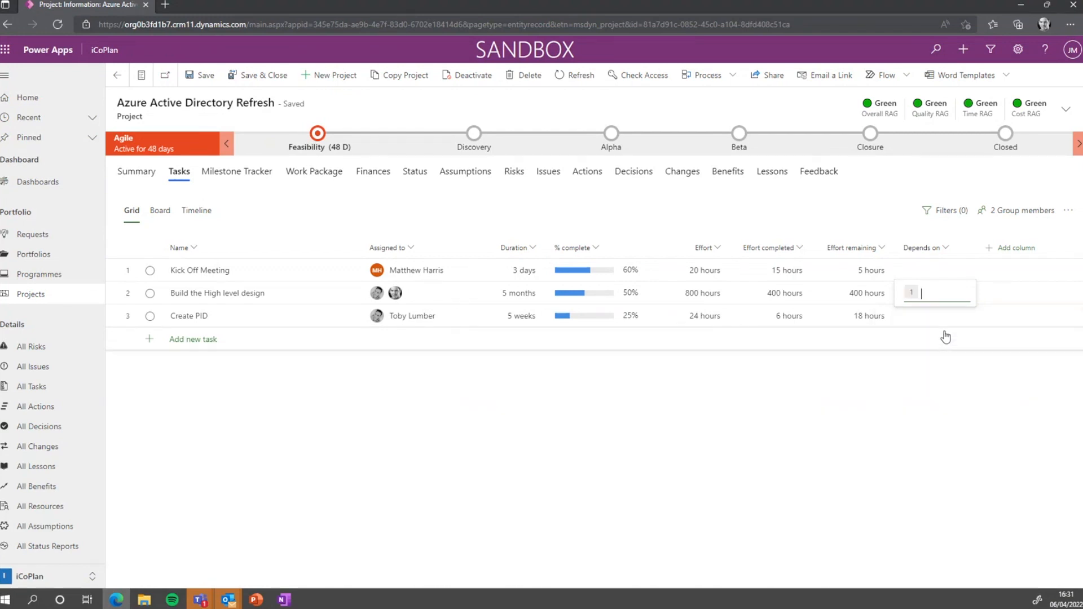
key("Return")
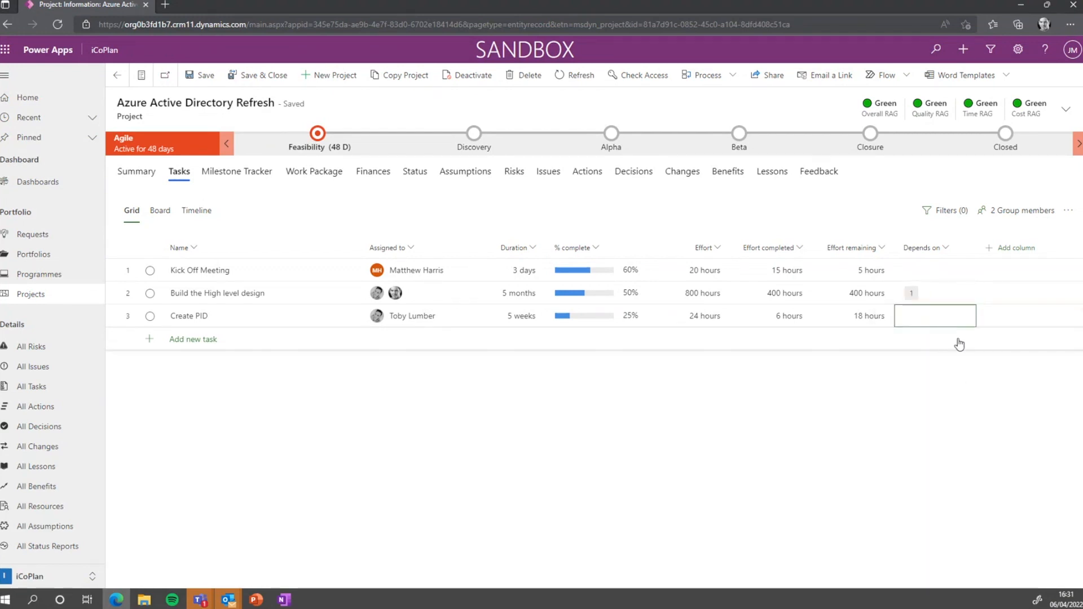
left_click(963, 295)
left_click(953, 339)
left_click(946, 285)
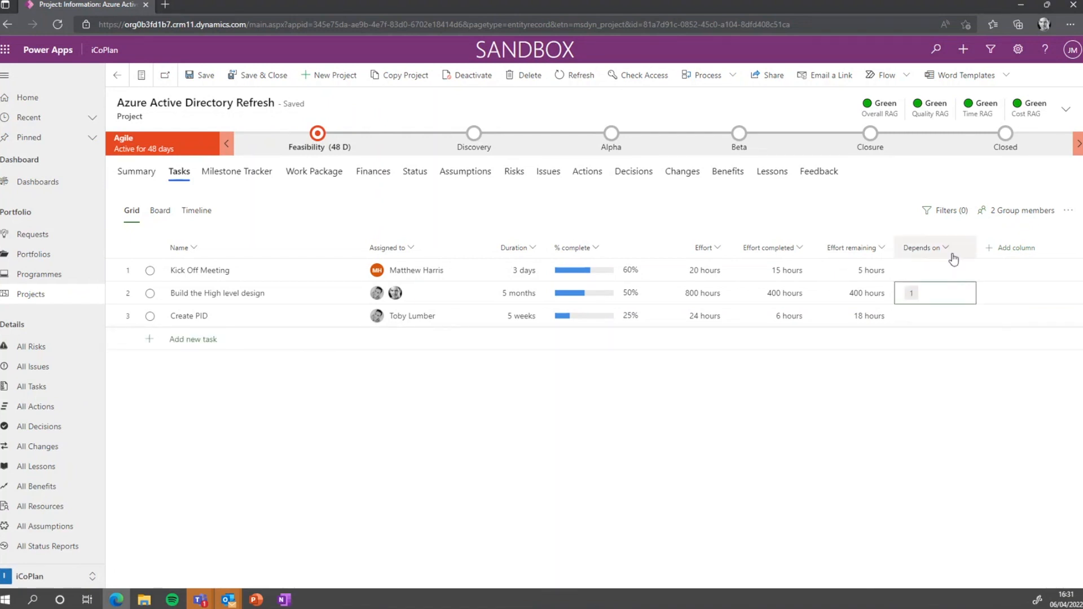
Add a Start column and narrow the Name, Depends on and Start columns
left_click(1001, 253)
left_click(1017, 422)
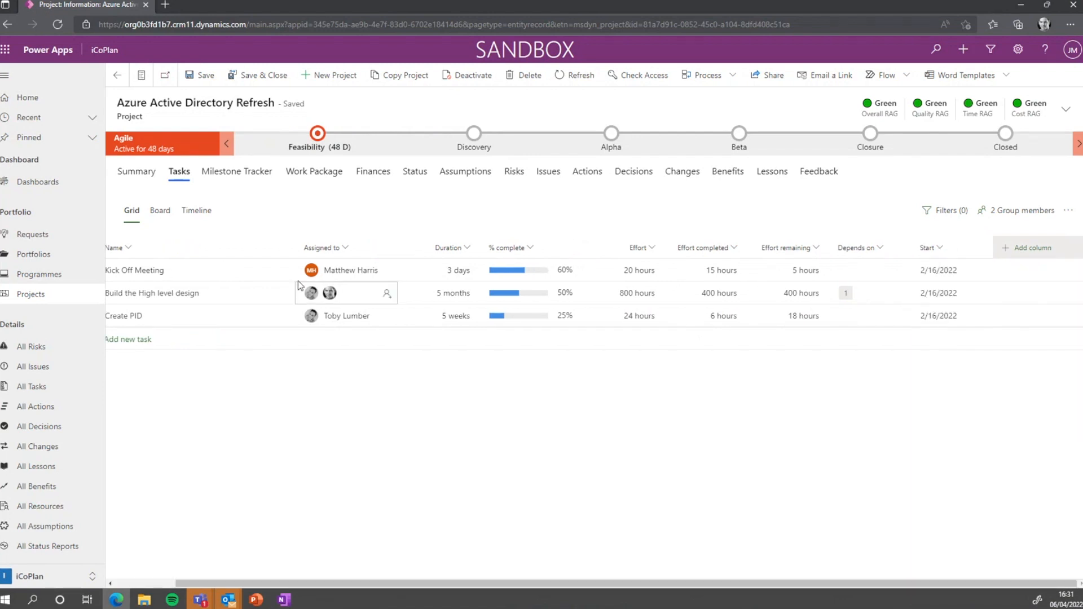
left_click_drag(290, 248, 241, 248)
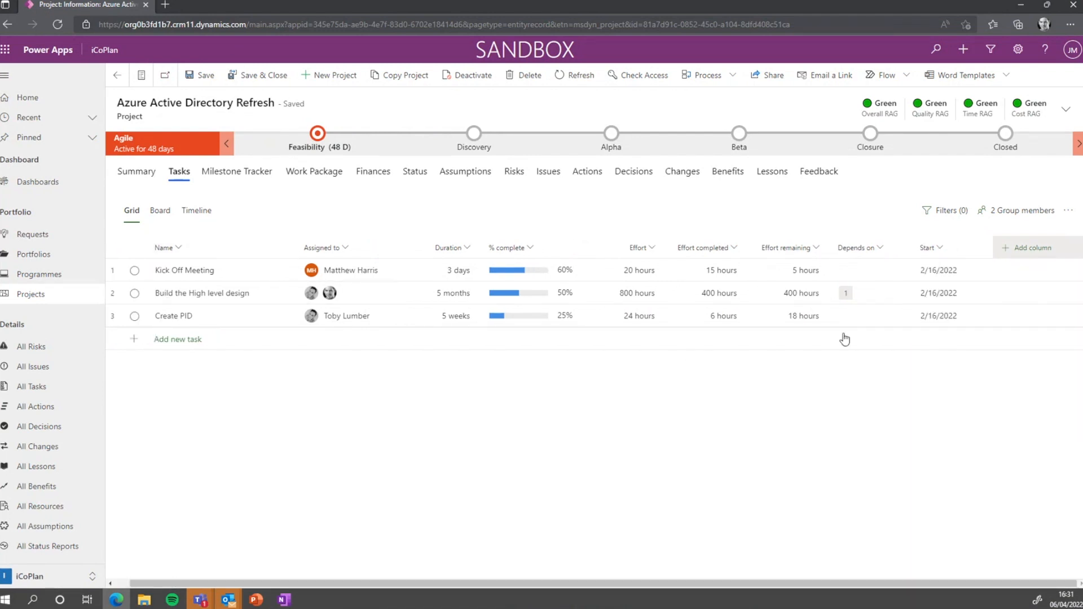
left_click_drag(911, 249, 899, 249)
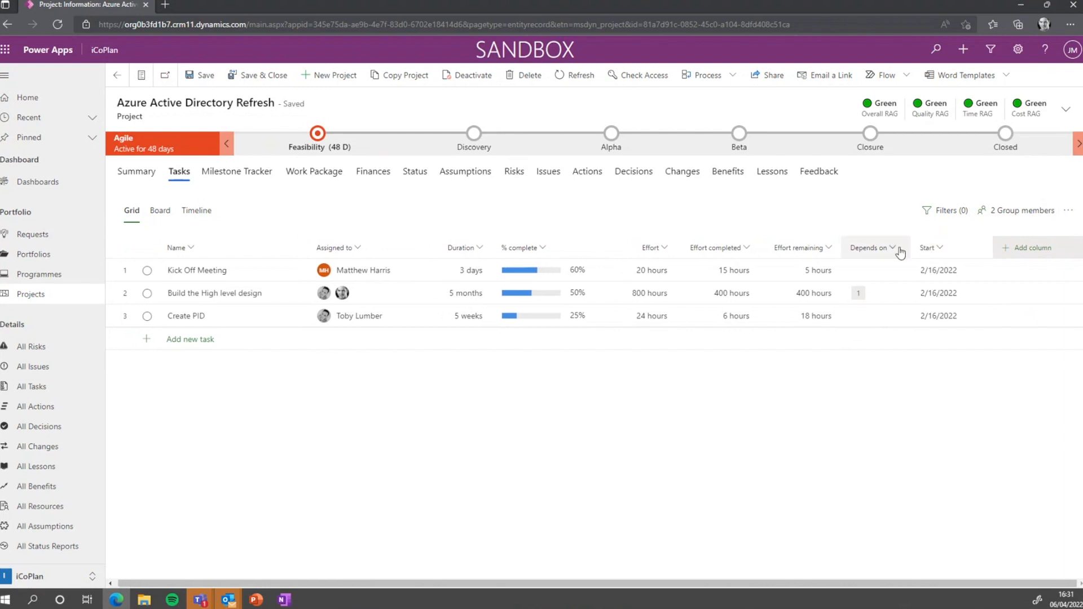
left_click_drag(977, 254, 963, 253)
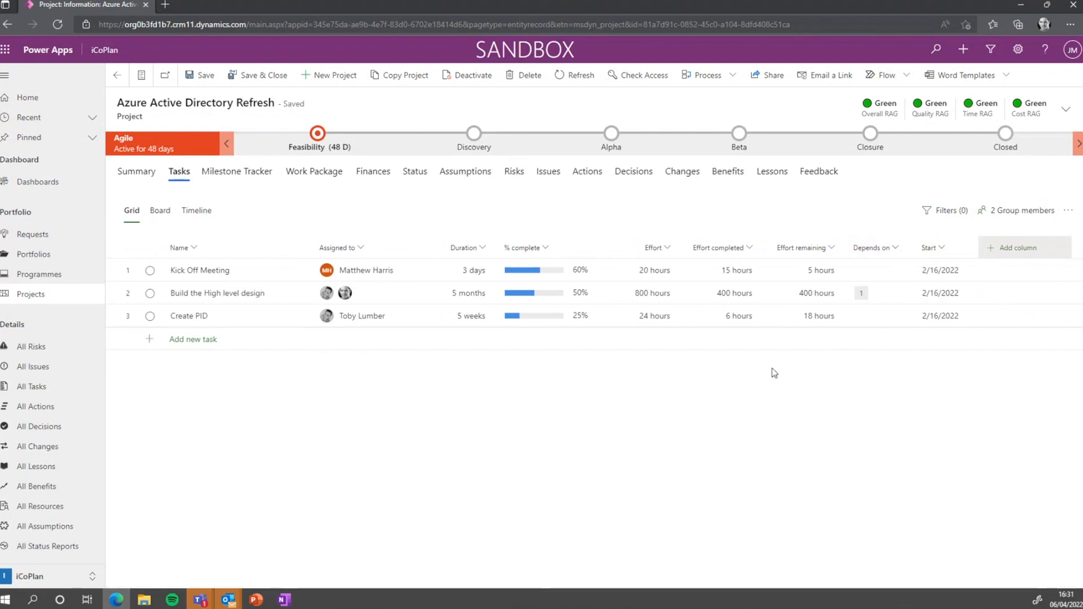
left_click(533, 297)
Try 0% complete on Build the High level design, then undo it
type("0")
key("Return")
key("Up")
key("Right")
key("Right")
key("Right")
key("Right")
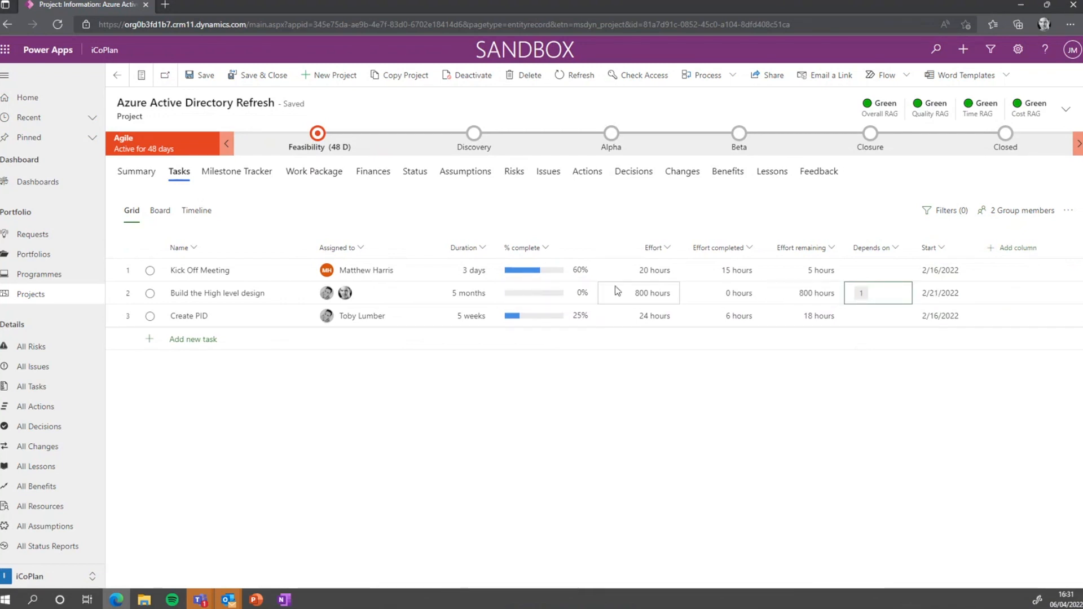
key("ctrl+z")
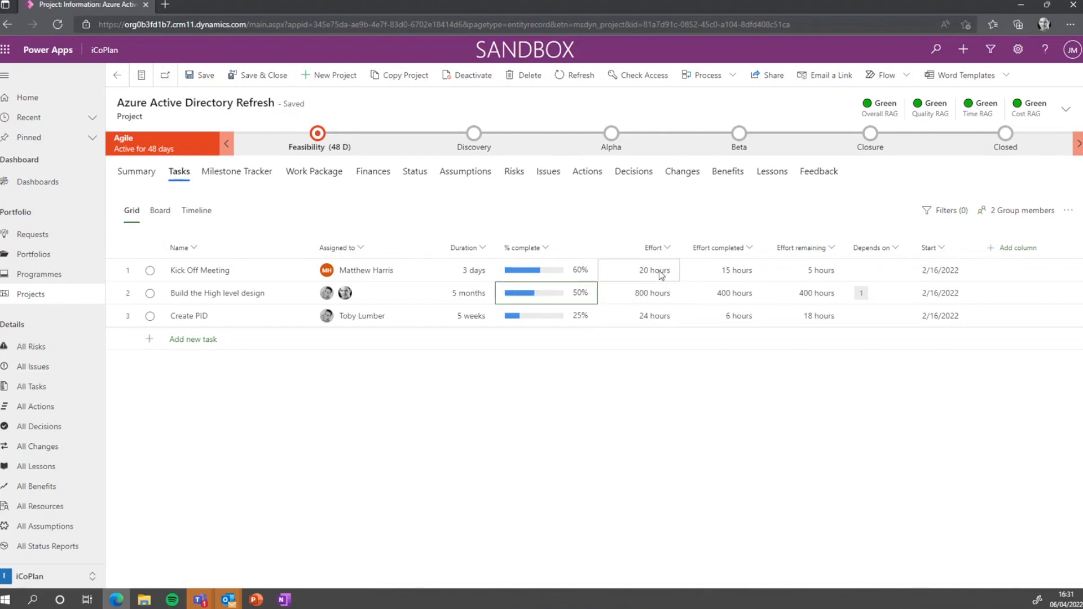
Set Kick Off Meeting's duration to 6 days and the design task to 0% complete
left_click(473, 273)
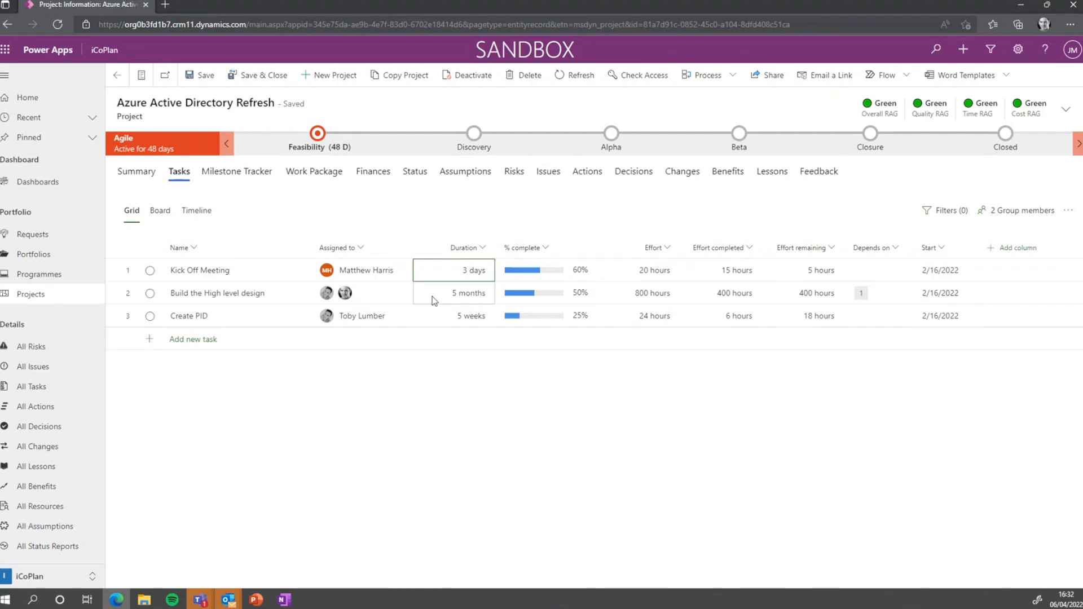
type("6d")
key("Return")
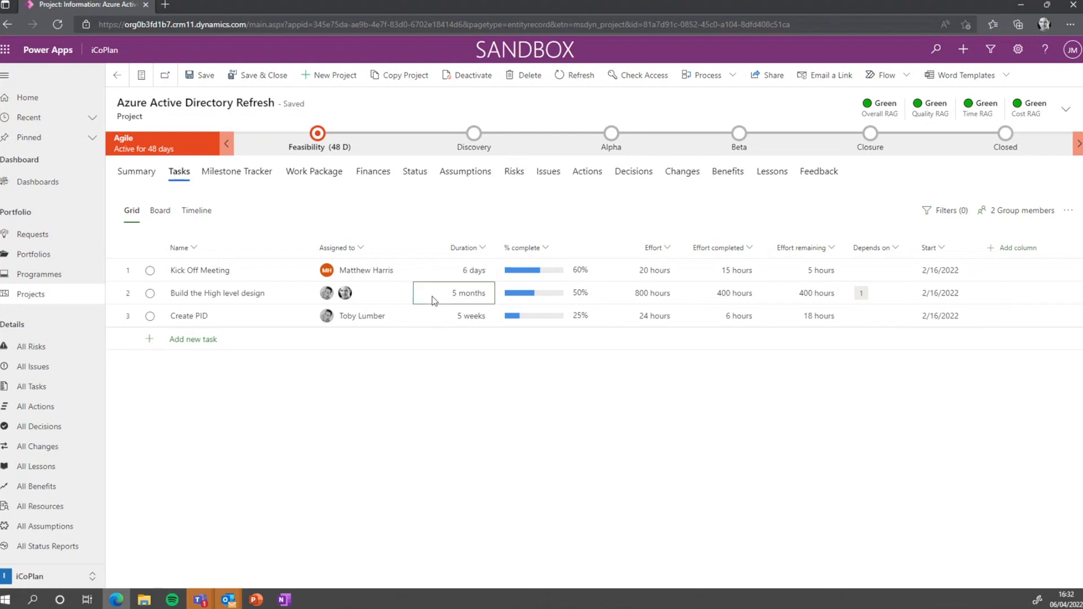
key("Up")
key("Down")
key("Right")
type("0")
key("Return")
Clear and re-enter the design task's dependency on task 1, Kick Off Meeting
key("Up")
key("Right")
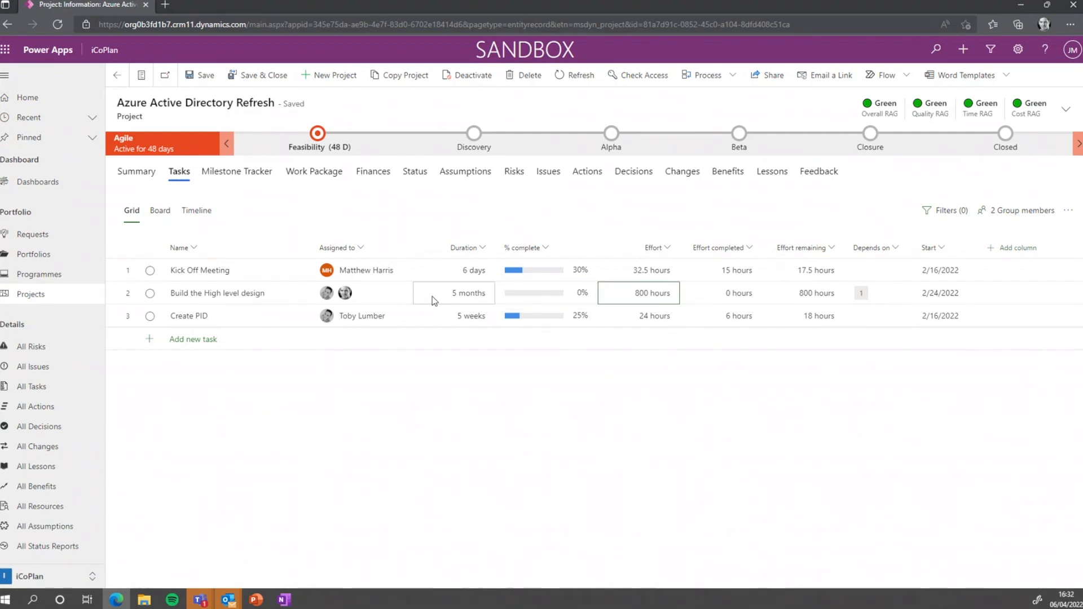
key("Right")
key("Right")
key("Right")
key("Delete")
key("Right")
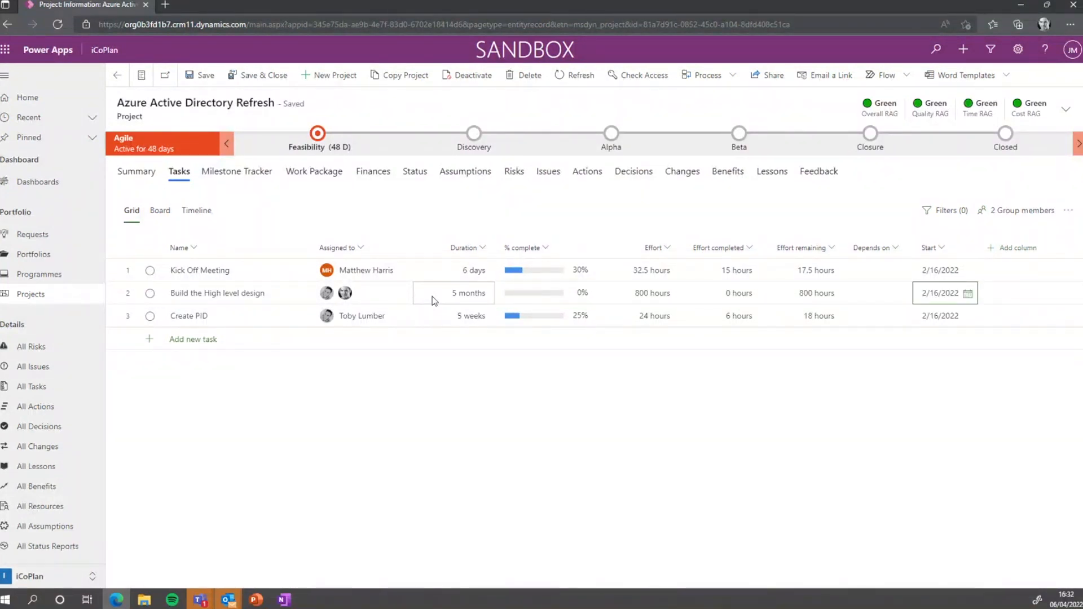
key("Left")
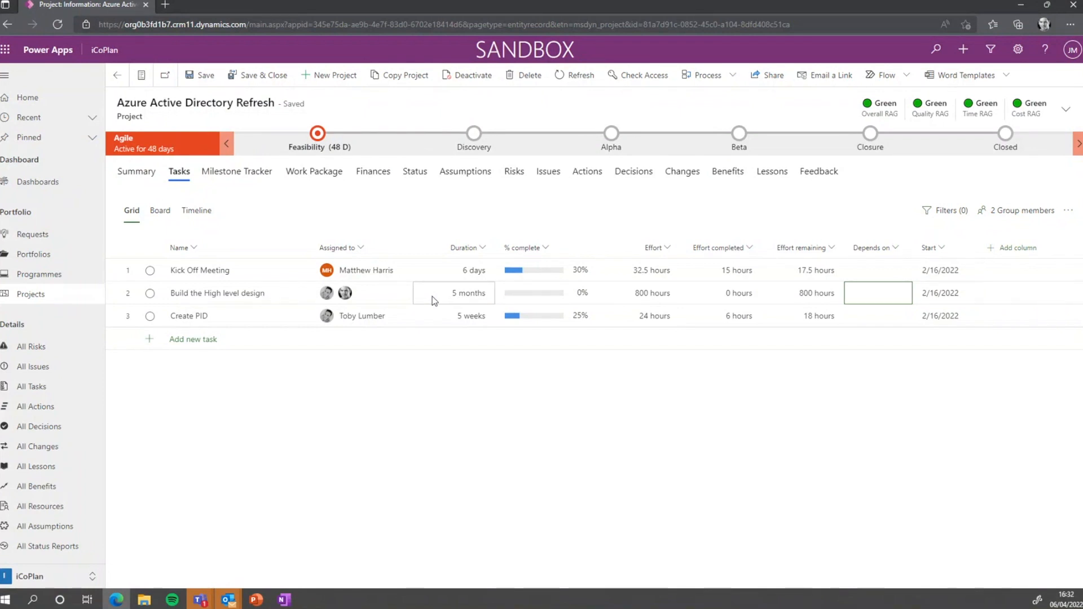
key("Left")
key("Left")
key("Left")
key("Right")
key("Right")
key("Right")
type("1")
key("Return")
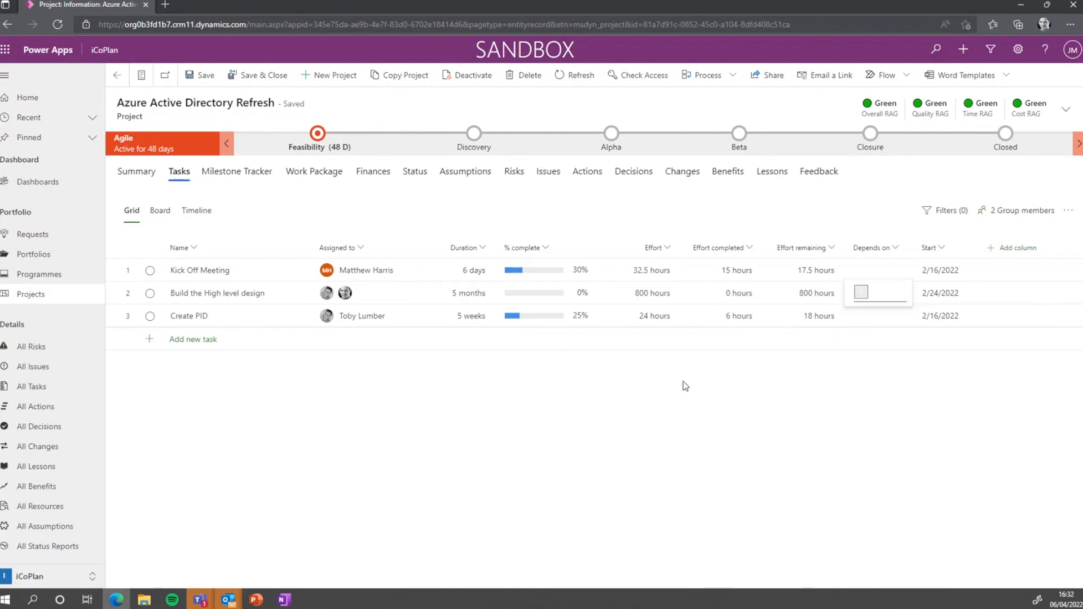
Set Kick Off Meeting's duration to 9 days and dismiss the sharing-failed error
type("9")
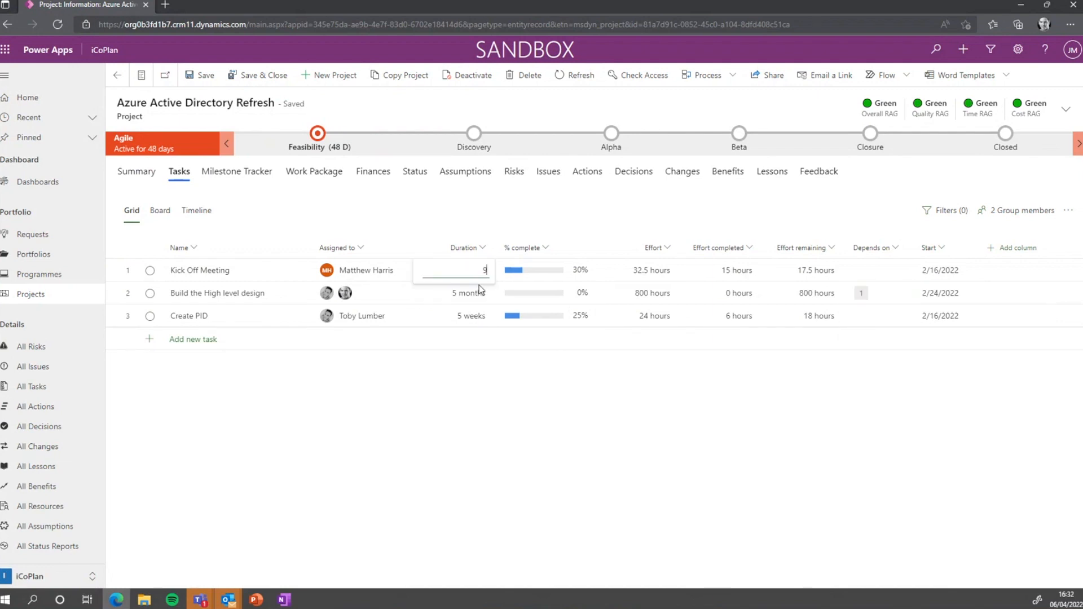
key("Return")
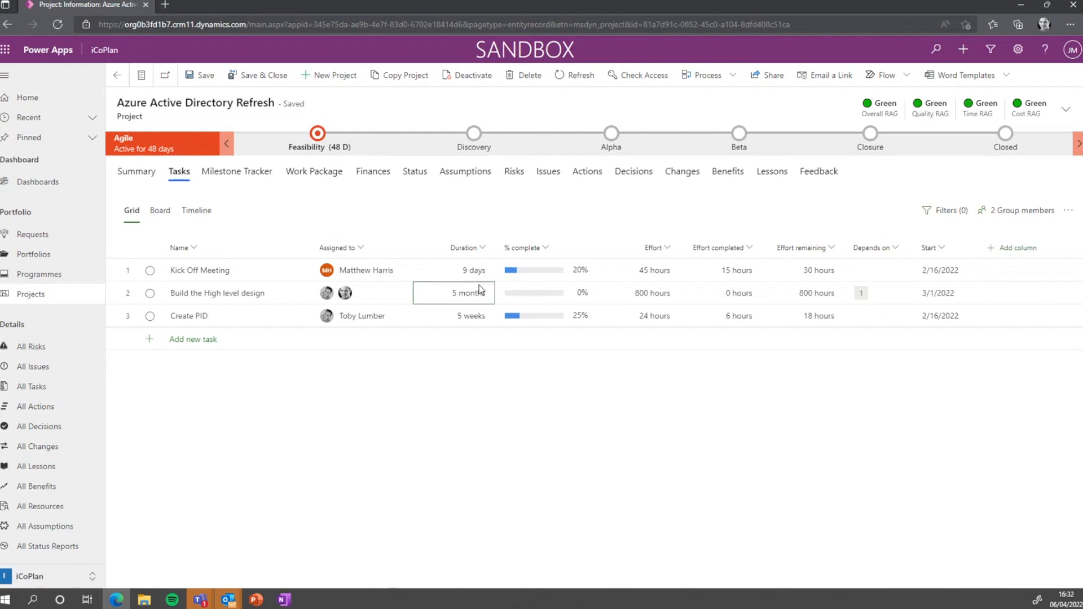
left_click(470, 301)
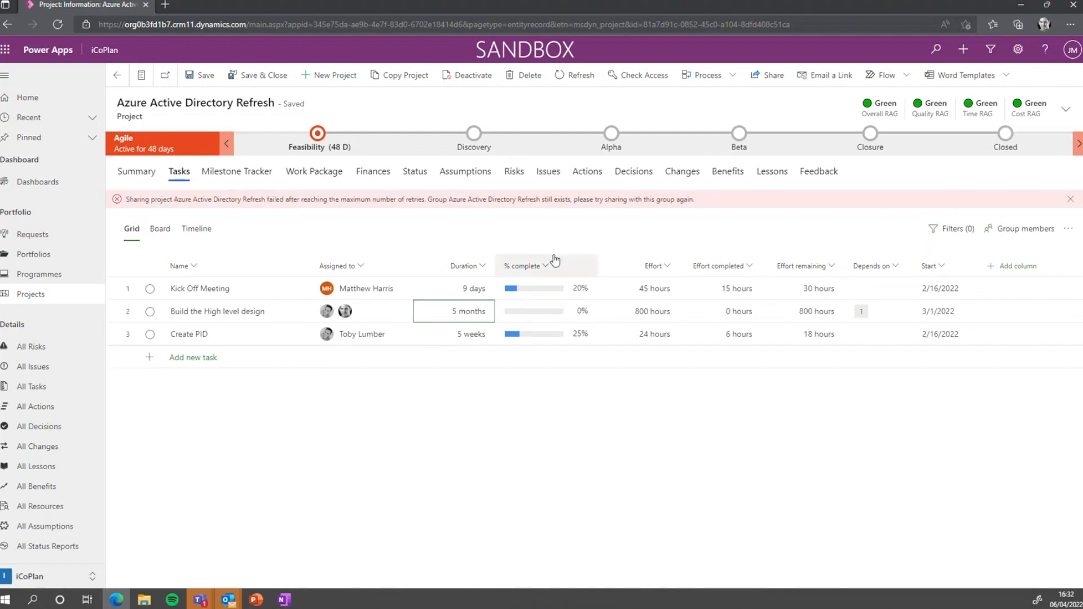
left_click(1071, 199)
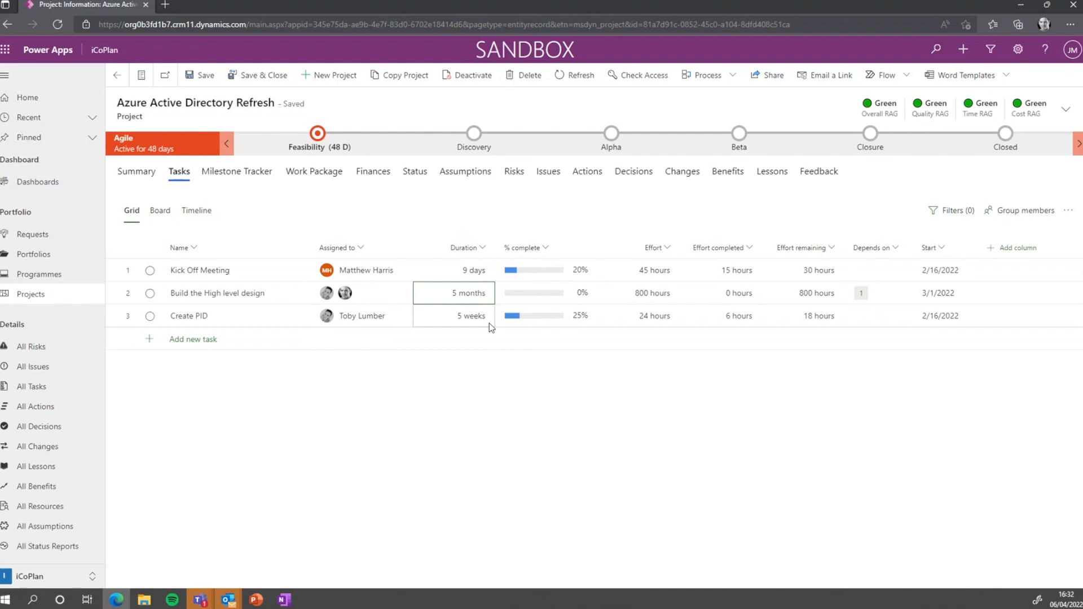
Close the pink sharing-failed banner, leaving the design task starting 3/1/2022 at 0%
mouse_move(543, 293)
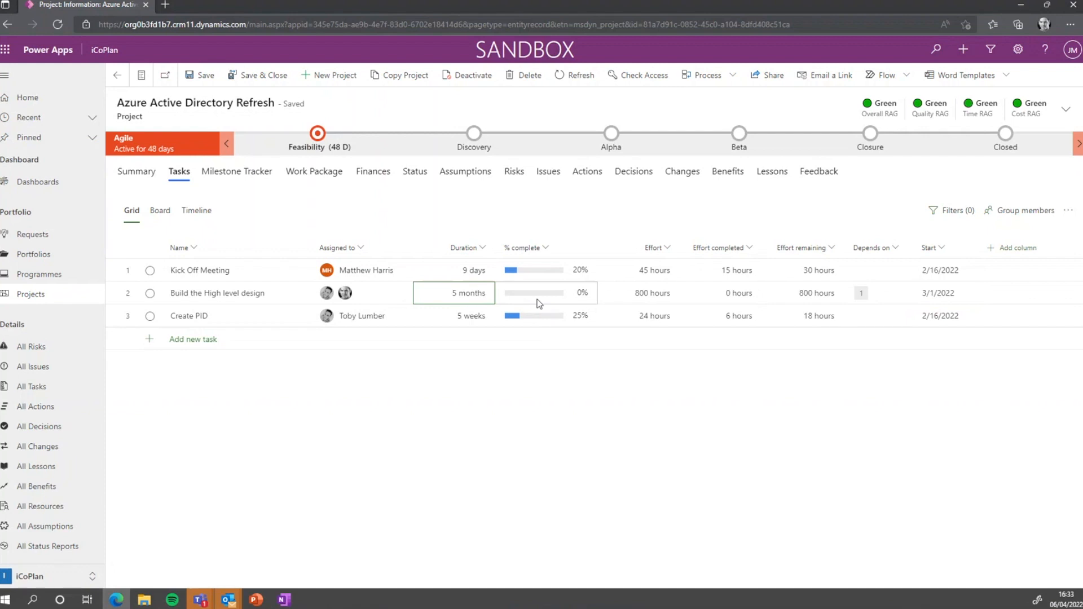
Set Build the High level design to 50% complete
left_click(539, 303)
left_click(538, 304)
type("50")
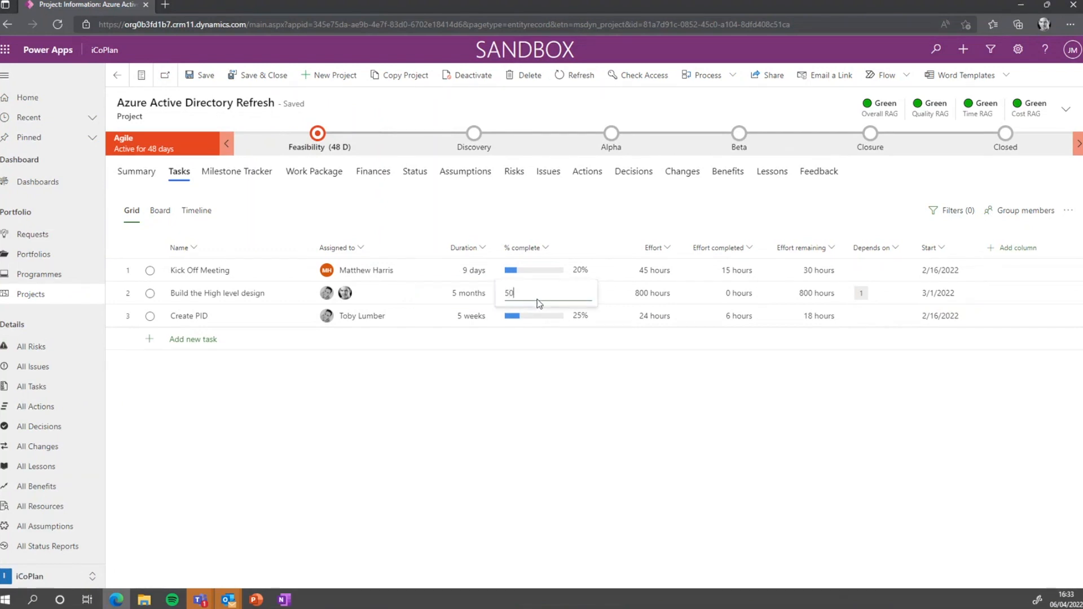
key("Return")
key("Tab")
key("Tab")
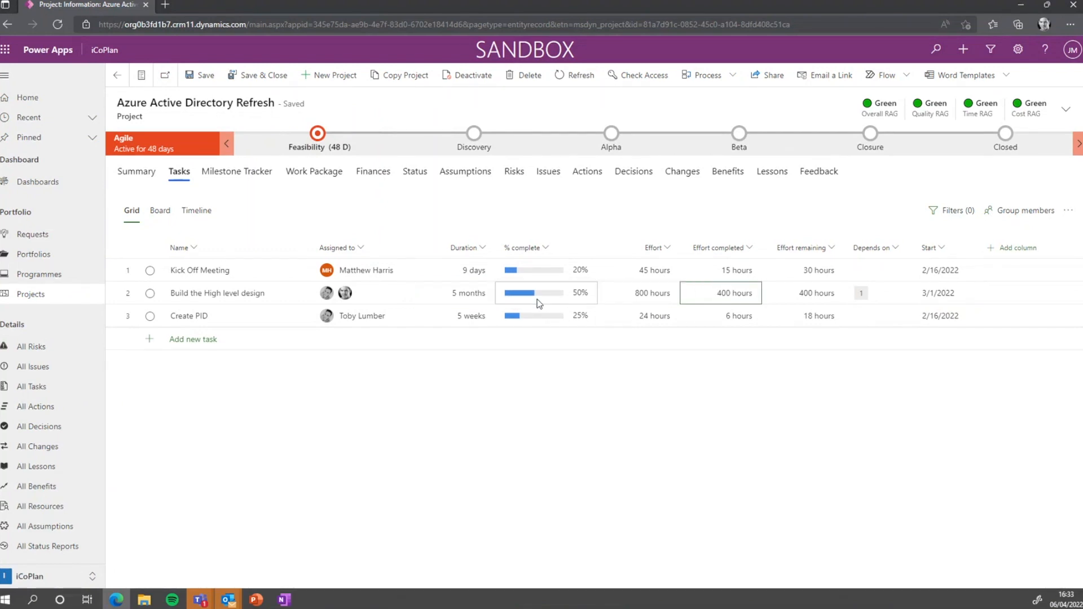
key("Tab")
key("Tab")
key("Tab")
Set Create PID to 0% complete
key("Down")
key("Left")
key("Left")
key("Left")
key("Left")
key("Left")
type("0")
key("Return")
key("Left")
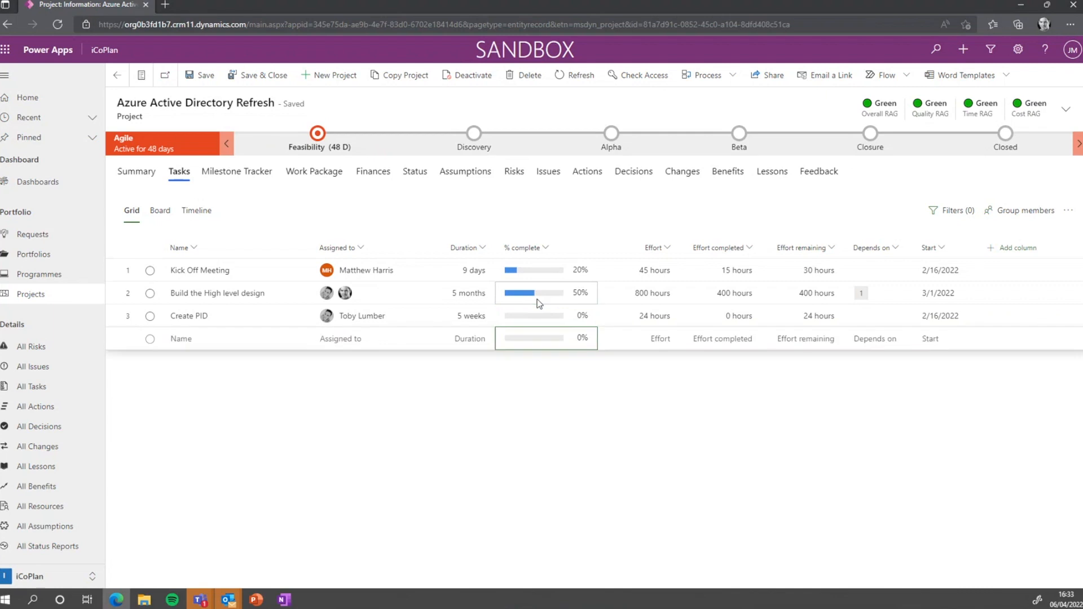
key("Up")
key("Right")
key("Right")
key("Right")
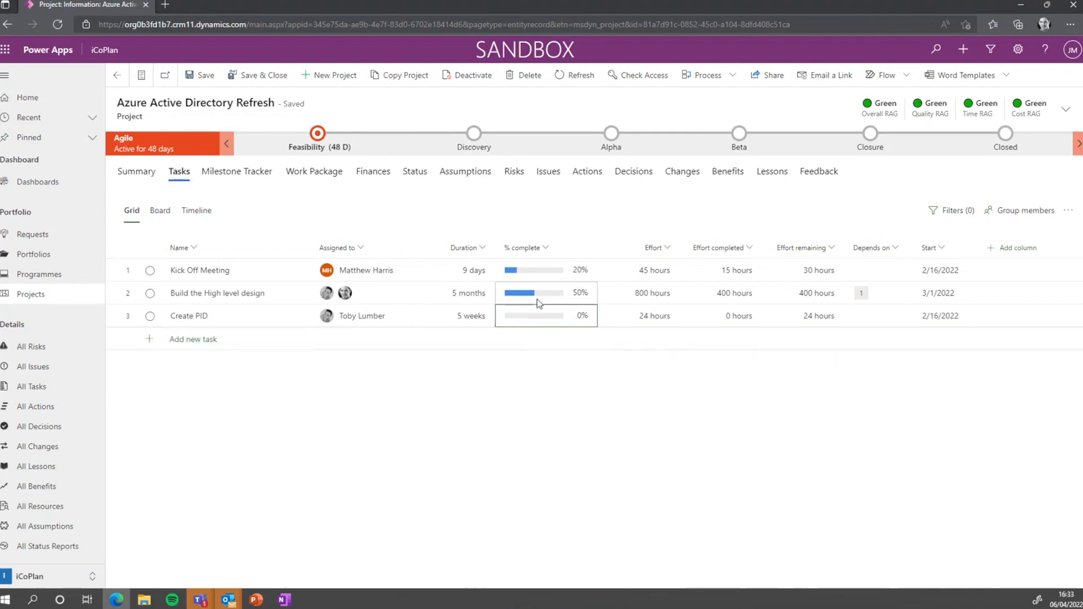
key("Left")
key("Left")
key("Left")
key("Left")
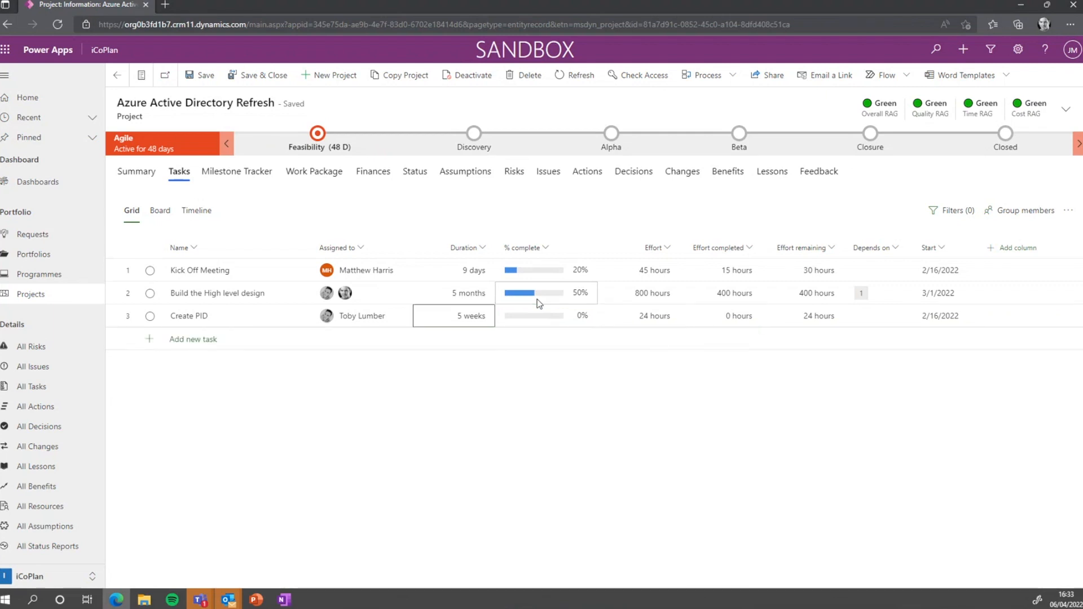
Add a Gate 1 Sign Off task assigned to a team member, with 0 days duration
left_click(229, 342)
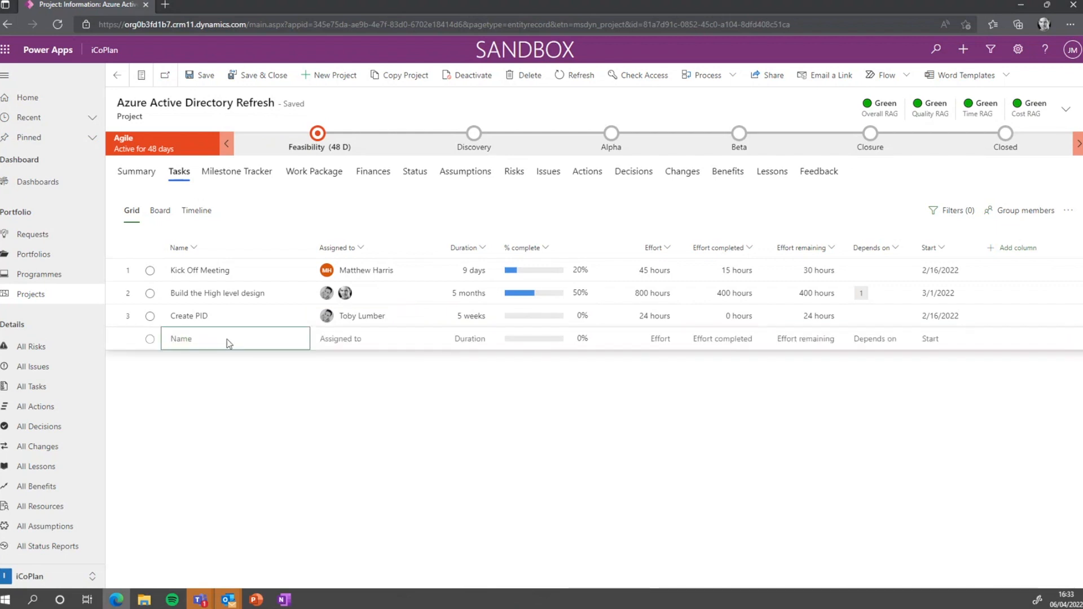
type("Create")
key("BackSpace")
key("BackSpace")
key("BackSpace")
key("BackSpace")
key("BackSpace")
key("BackSpace")
type("Gate 1")
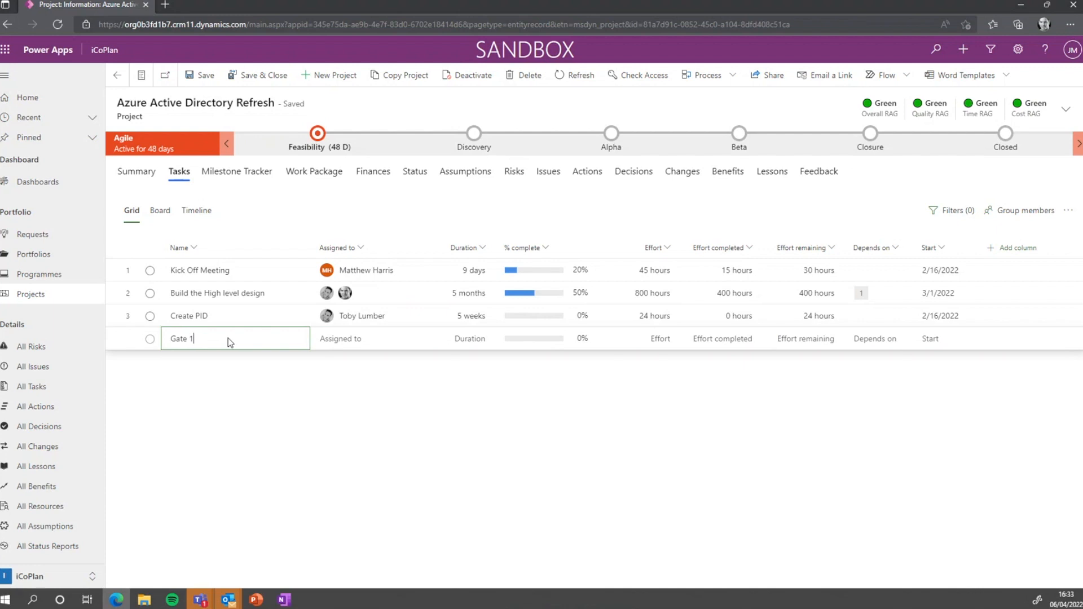
type(" Sign Off")
key("Tab")
key("Return")
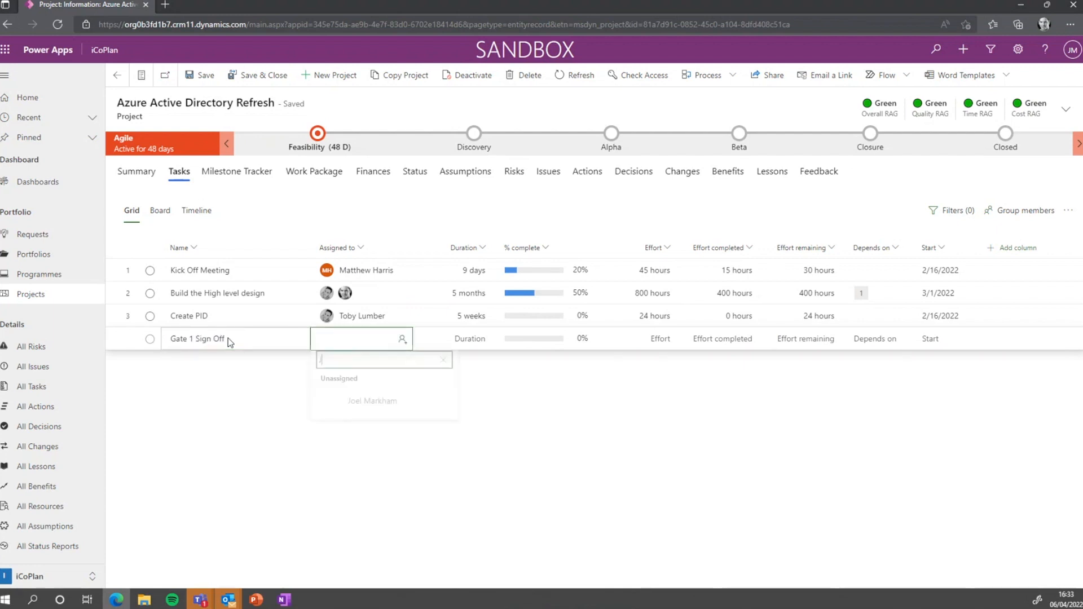
type("Joe")
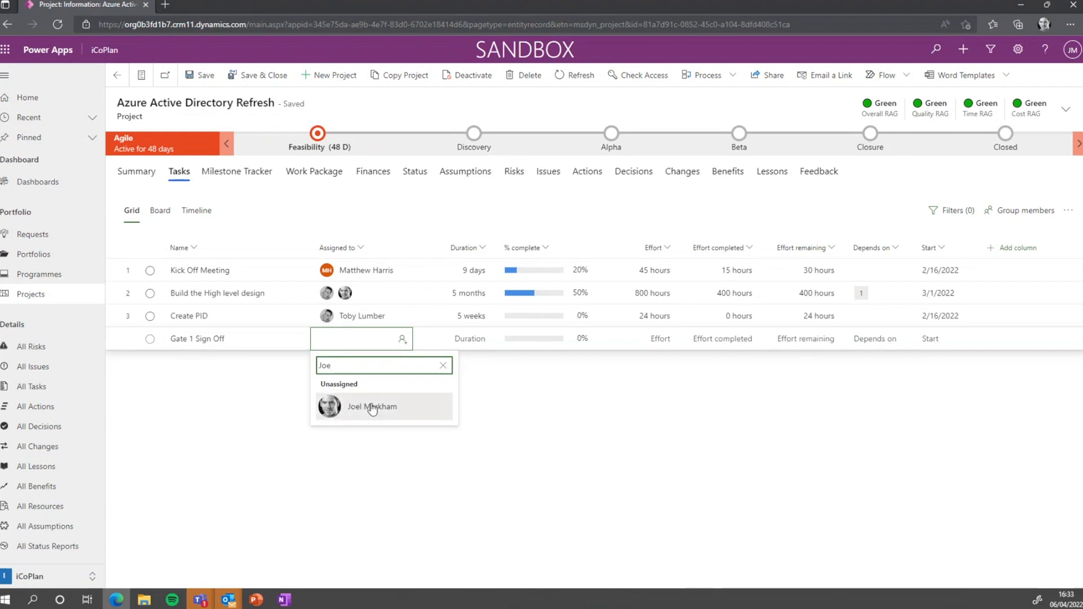
left_click(361, 406)
left_click(474, 338)
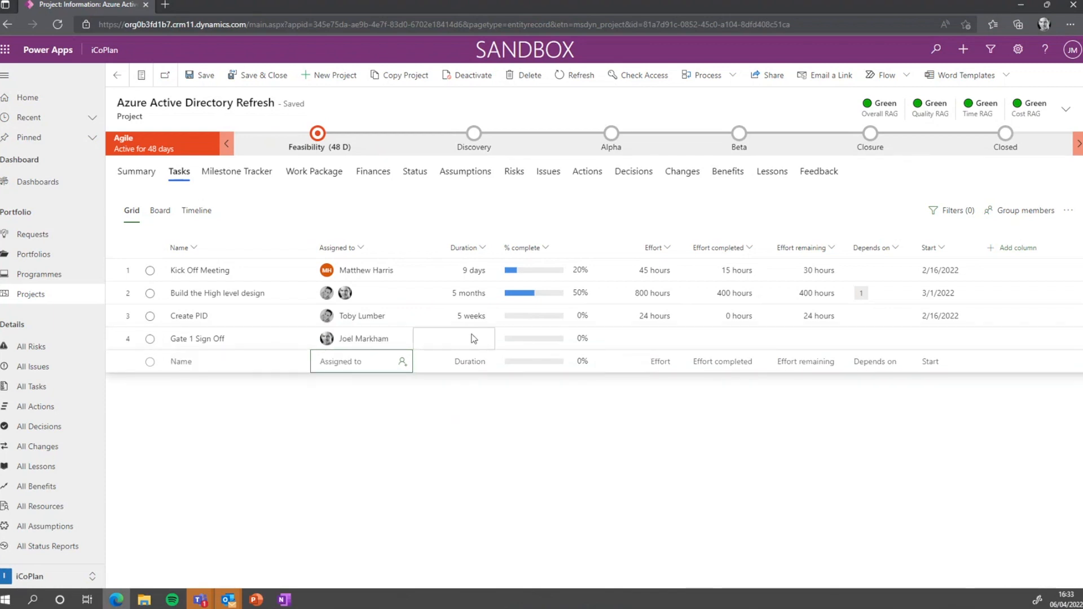
type("0")
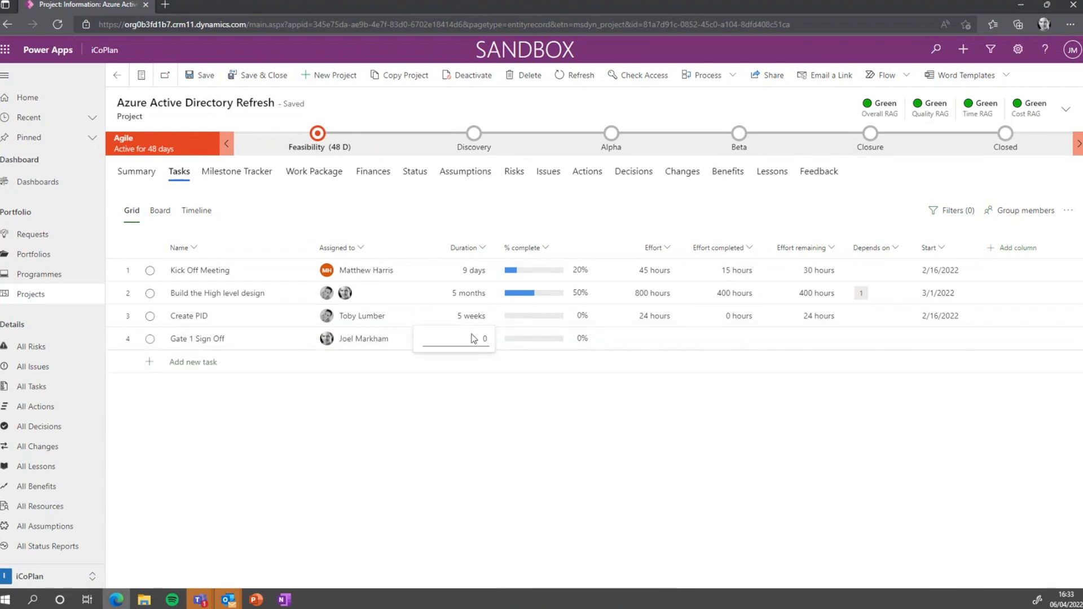
key("Tab")
key("Tab")
key("Tab")
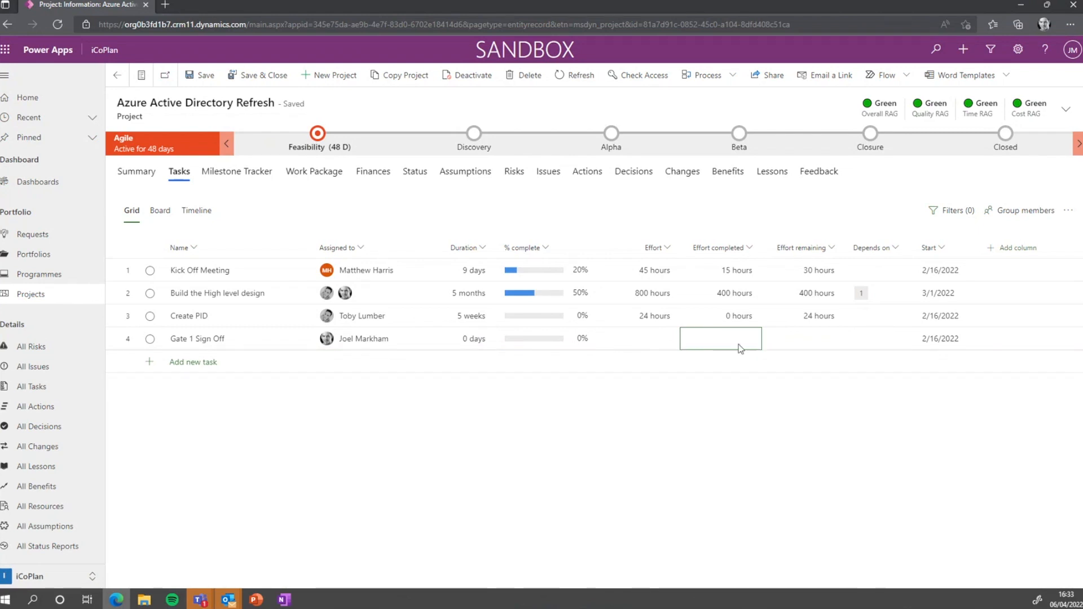
Make Create PID depend on task 2 and Gate 1 Sign Off depend on task 3
left_click(890, 339)
left_click(888, 312)
type("3")
key("BackSpace")
type("2")
key("Return")
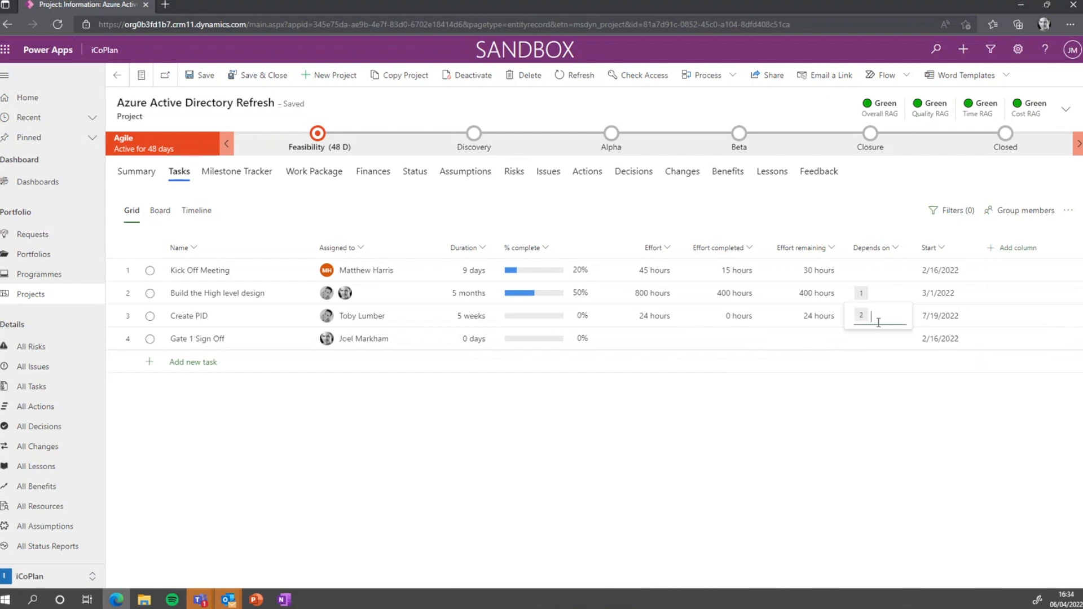
key("Return")
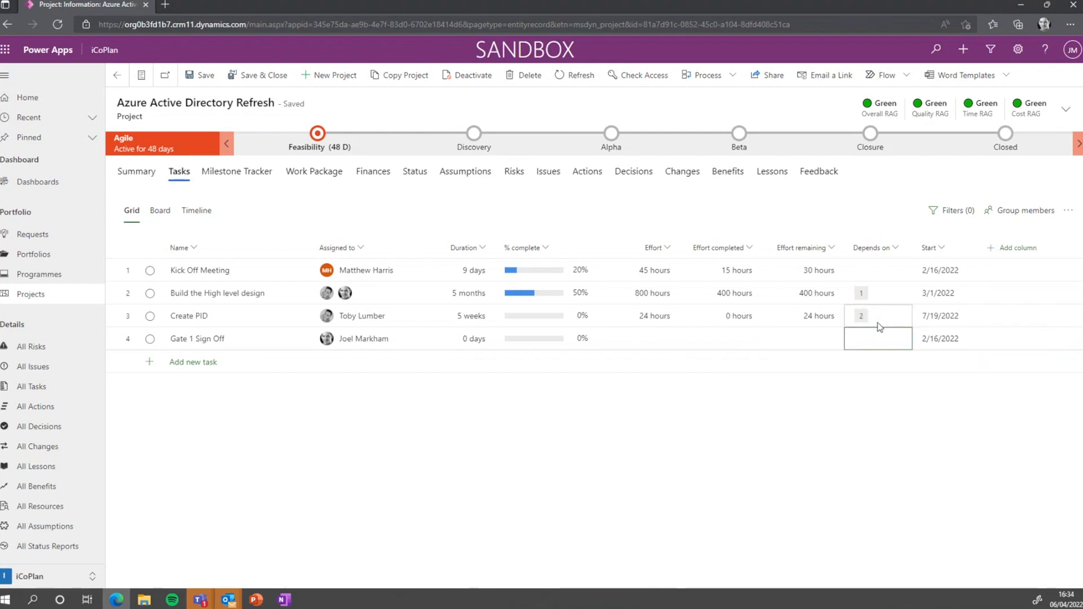
type("3")
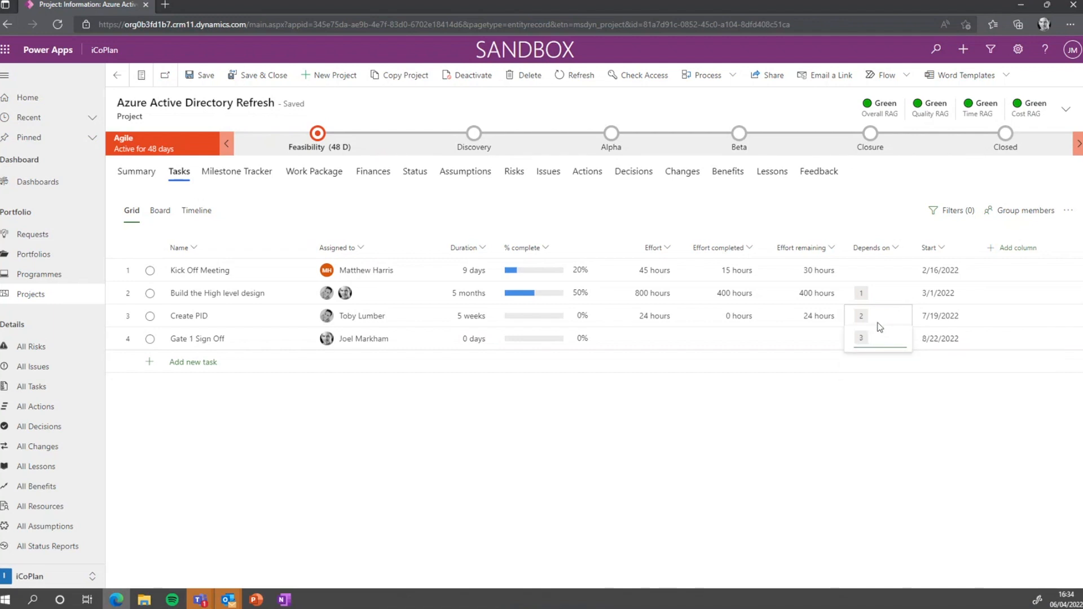
left_click(997, 248)
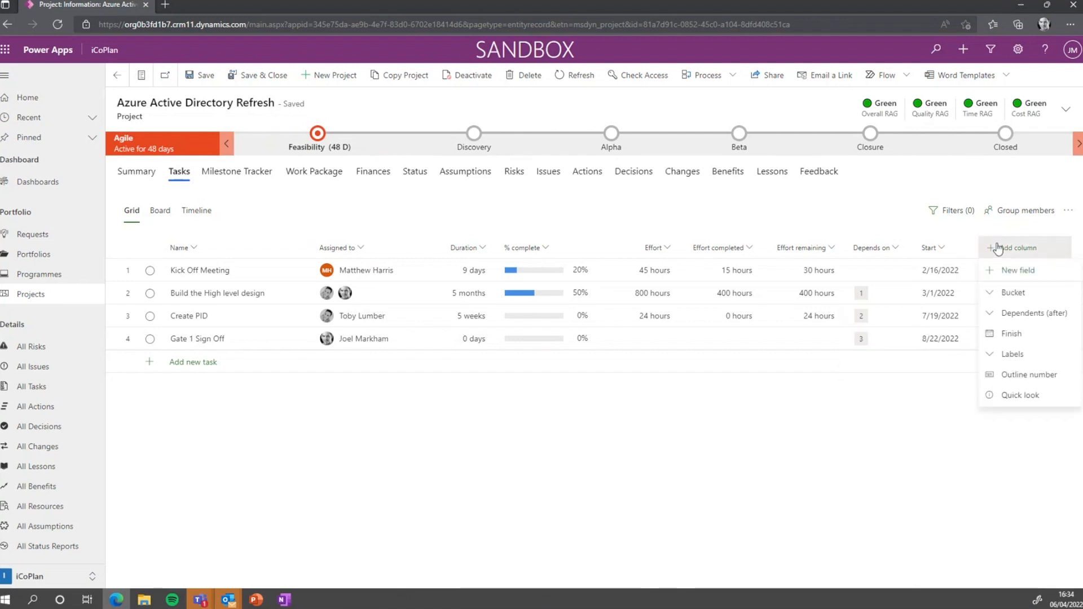
Add a Labels column and rename the Pink label to TDA and Red to CAB
left_click(999, 353)
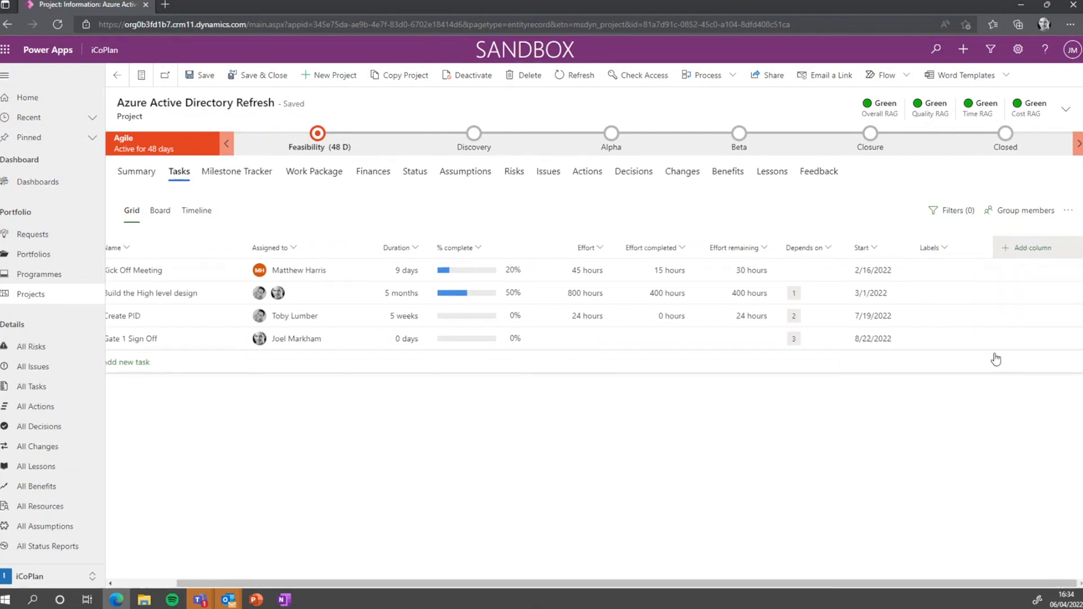
left_click(958, 268)
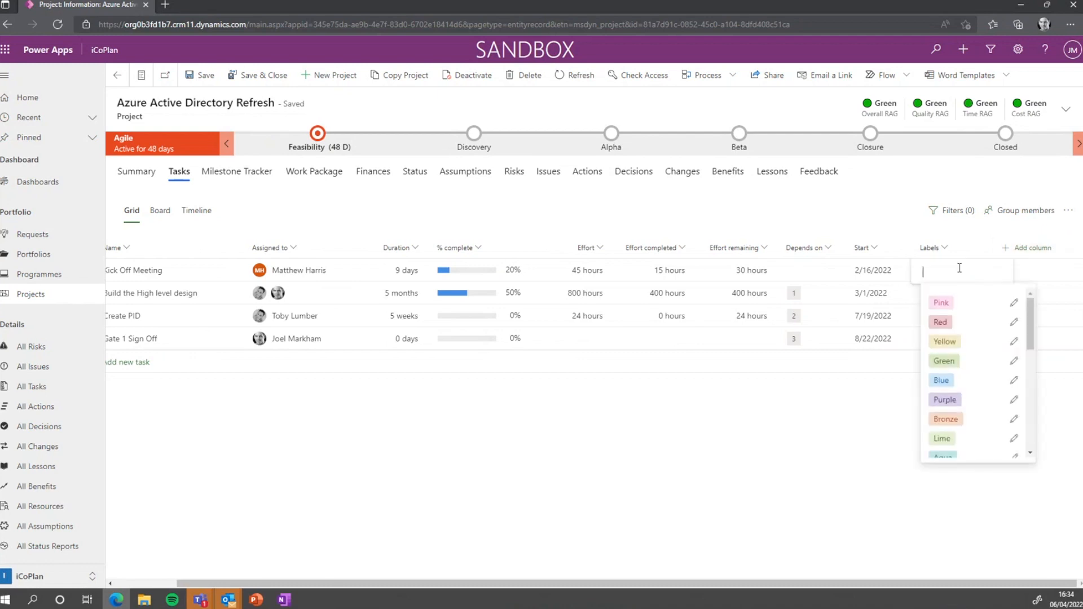
left_click(1014, 304)
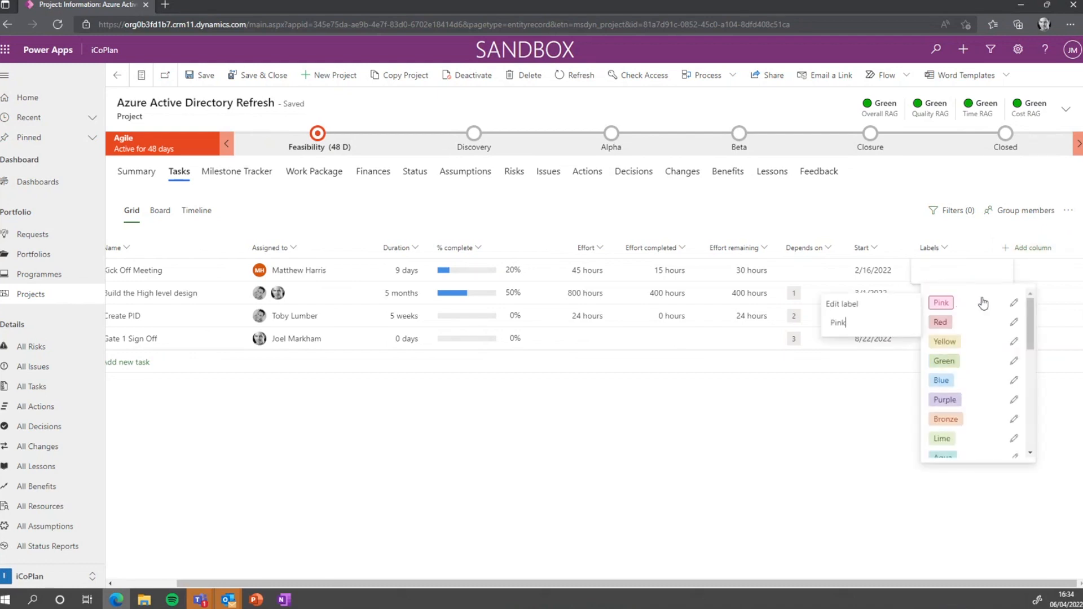
left_click_drag(866, 322, 829, 325)
type("TDA")
left_click(1014, 322)
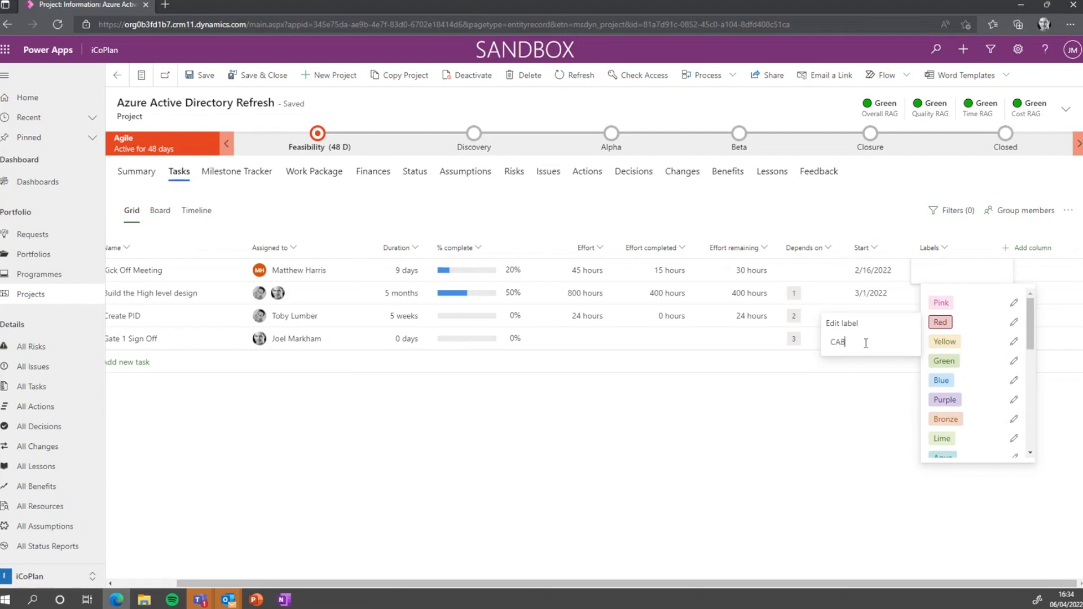
key("Return")
left_click(881, 430)
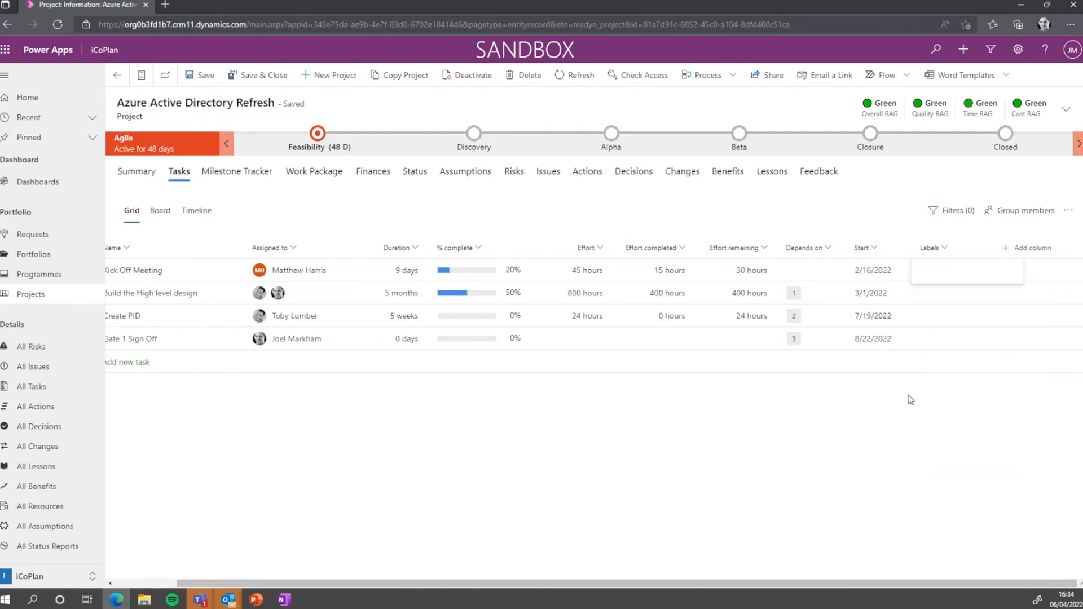
Retry renaming the Pink label to TDA until the change is confirmed
left_click(1003, 279)
left_click(1014, 307)
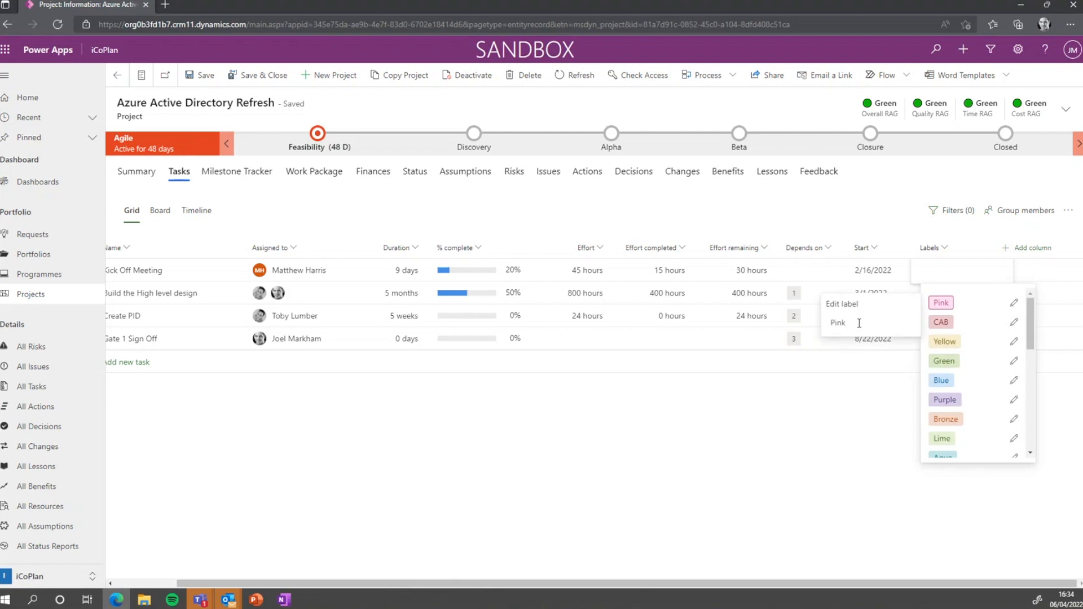
left_click_drag(858, 323, 797, 323)
type("TDA")
left_click(938, 385)
left_click(1006, 278)
left_click(957, 367)
left_click(935, 272)
type("TDA")
key("BackSpace")
key("BackSpace")
key("BackSpace")
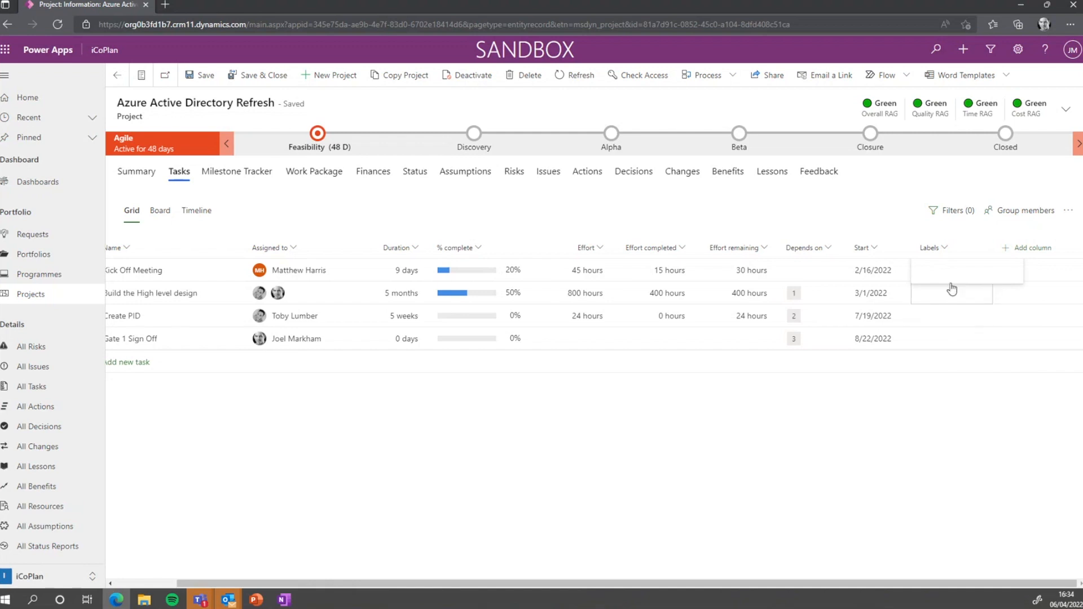
left_click(1014, 302)
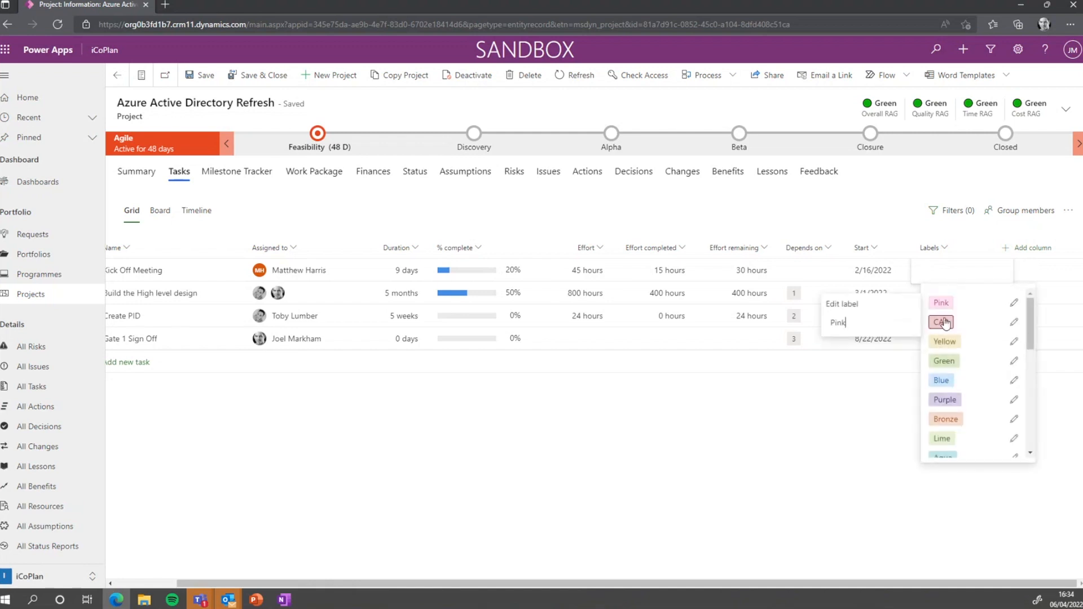
left_click_drag(864, 328, 818, 332)
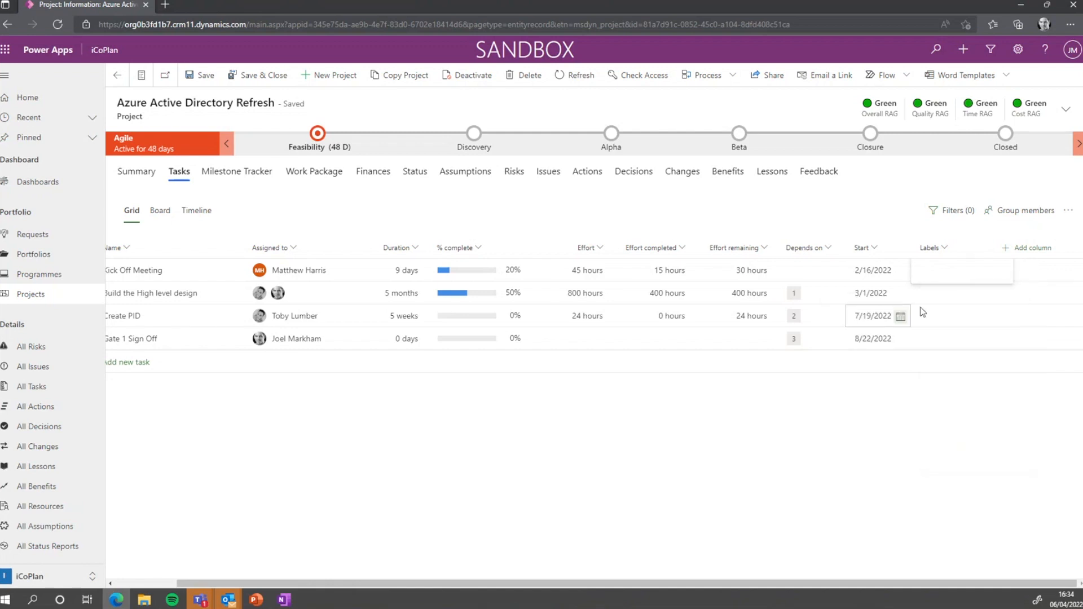
left_click(965, 272)
left_click(1013, 303)
left_click(1018, 306)
left_click(1018, 306)
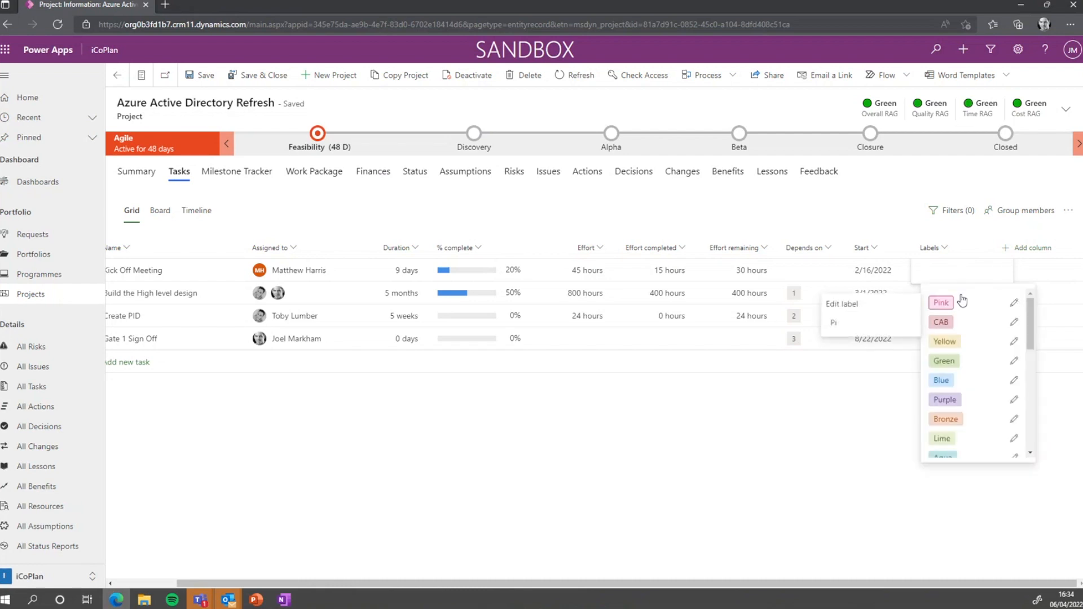
key("Return")
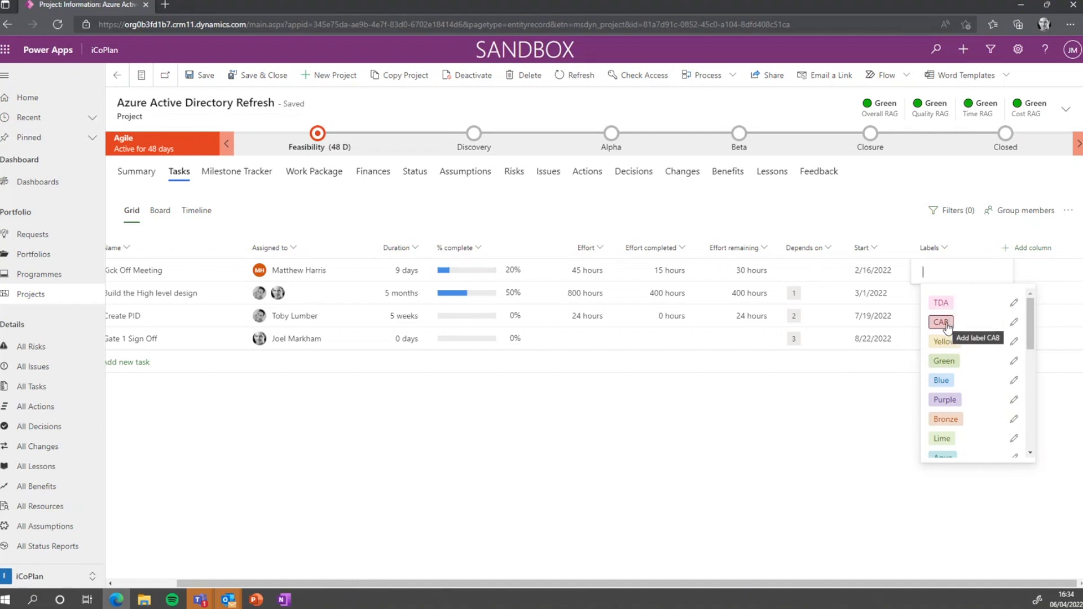
left_click_drag(1028, 311, 1030, 421)
Apply label TDA to Kick Off Meeting and label CAB to Build the High level design
left_click(897, 429)
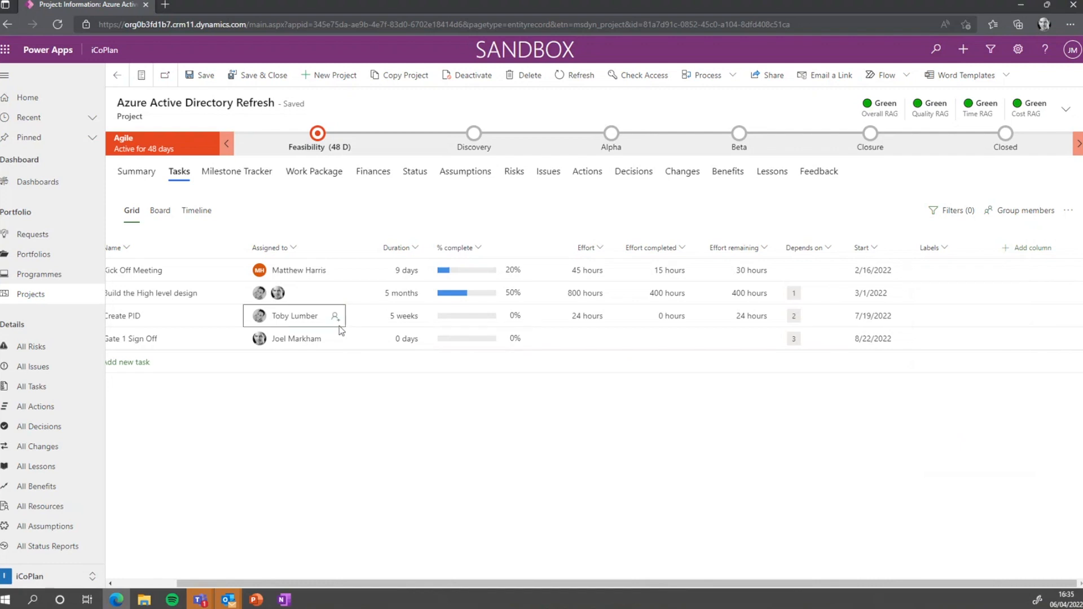
left_click(943, 272)
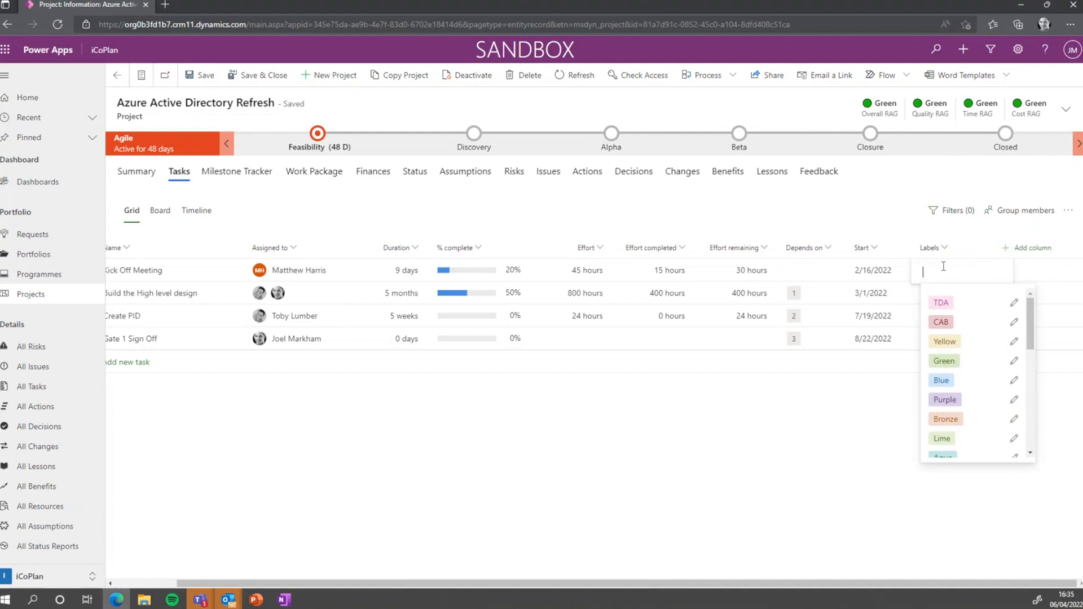
left_click(940, 299)
left_click(948, 294)
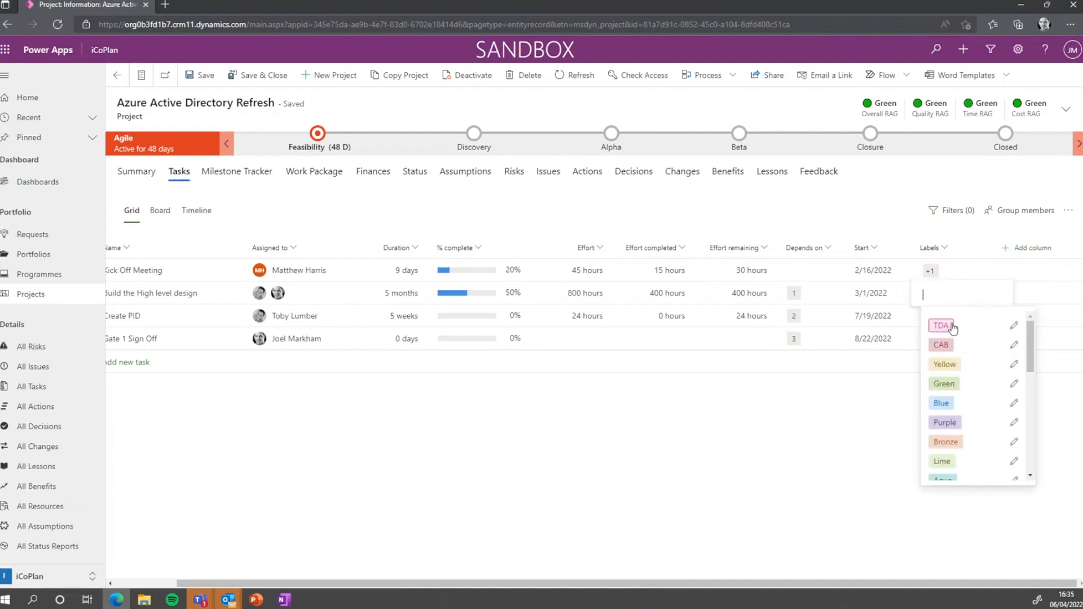
left_click(948, 347)
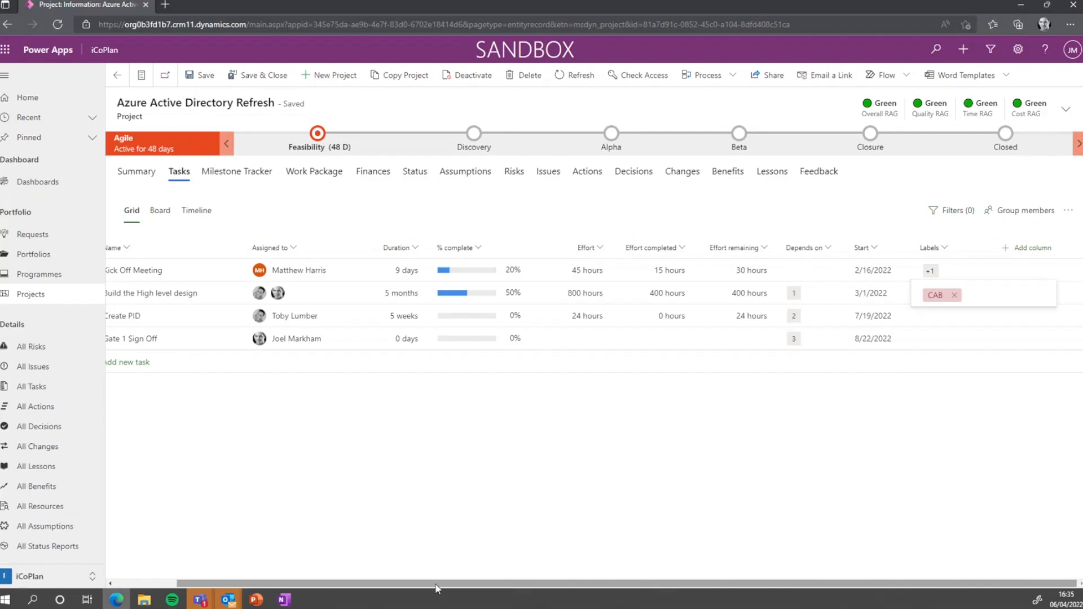
left_click_drag(461, 585, 370, 586)
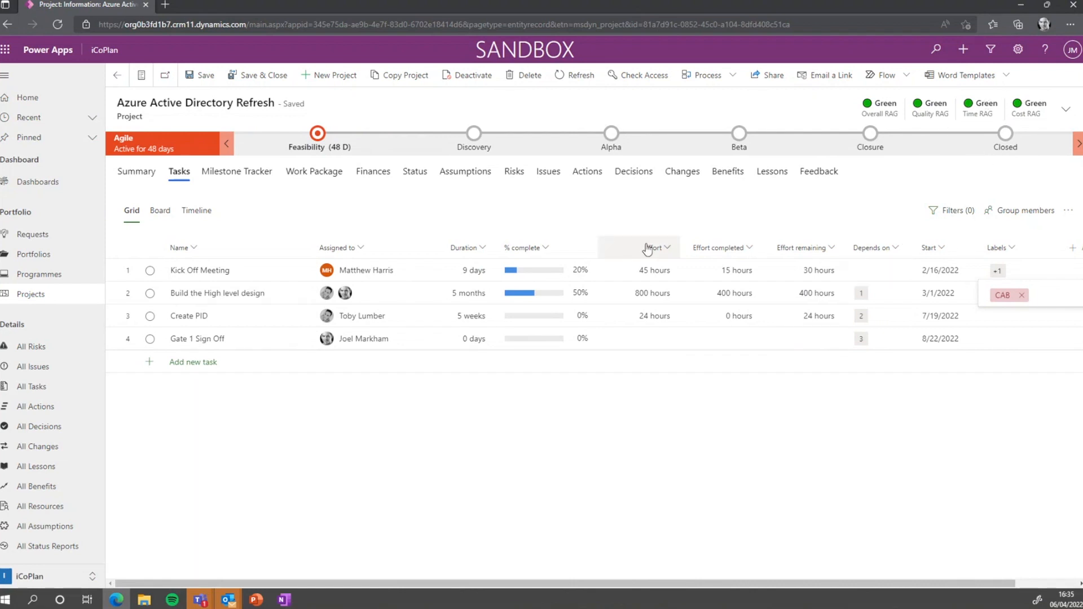
Narrow the % complete, Assigned to and Name columns, and add a narrowed Finish column
left_click_drag(592, 243, 566, 243)
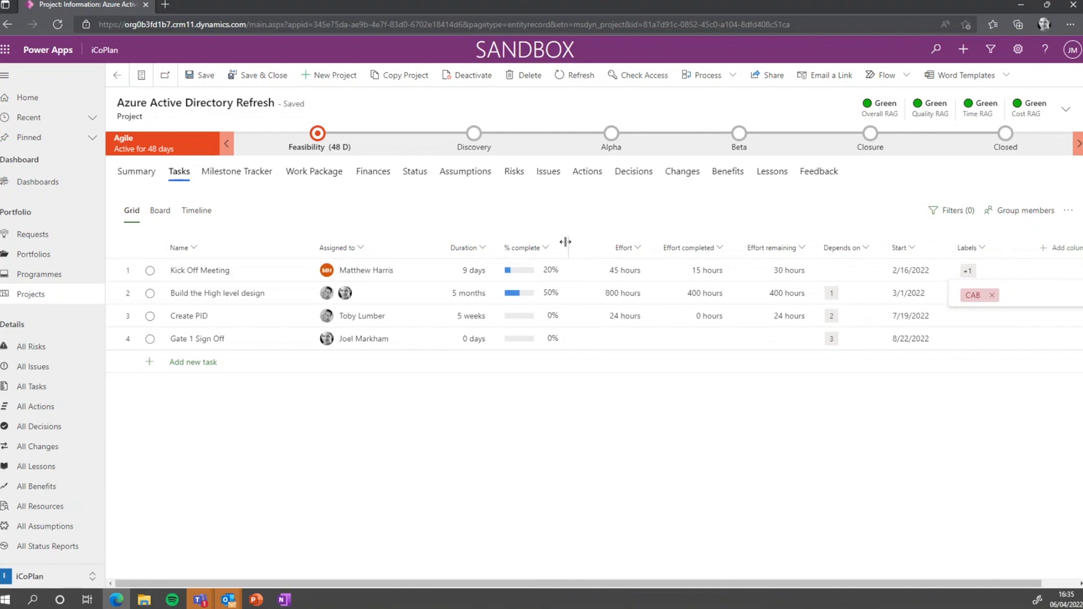
left_click_drag(412, 244, 398, 243)
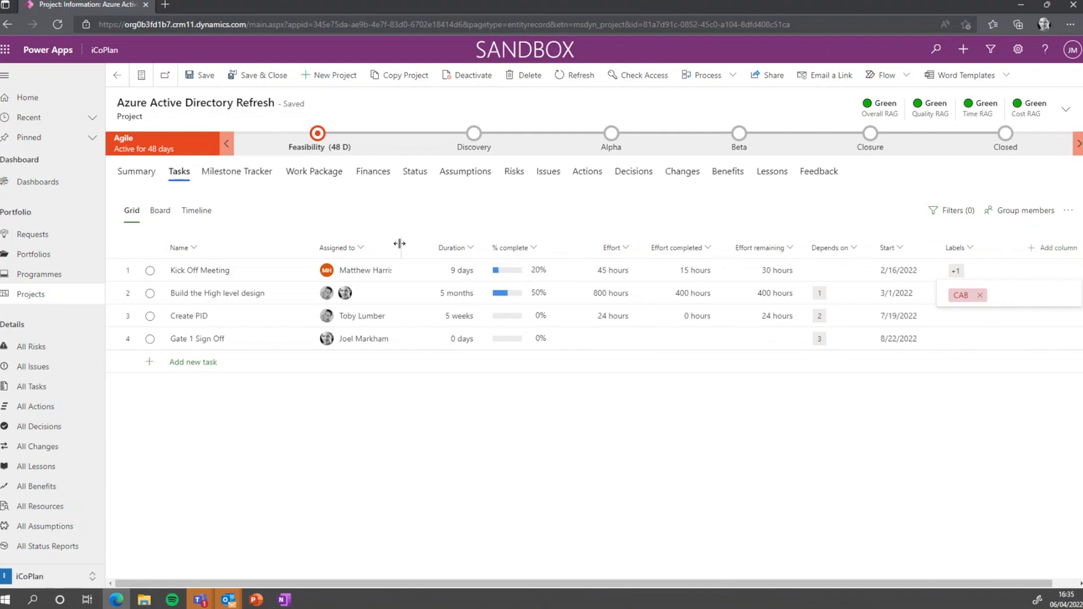
left_click_drag(309, 243, 279, 243)
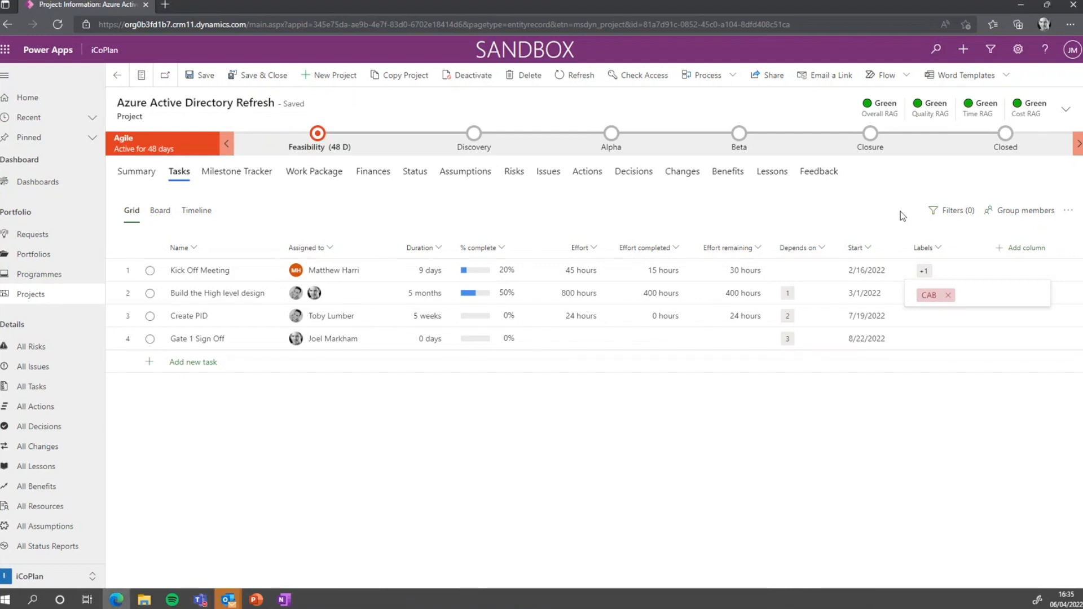
left_click(1001, 250)
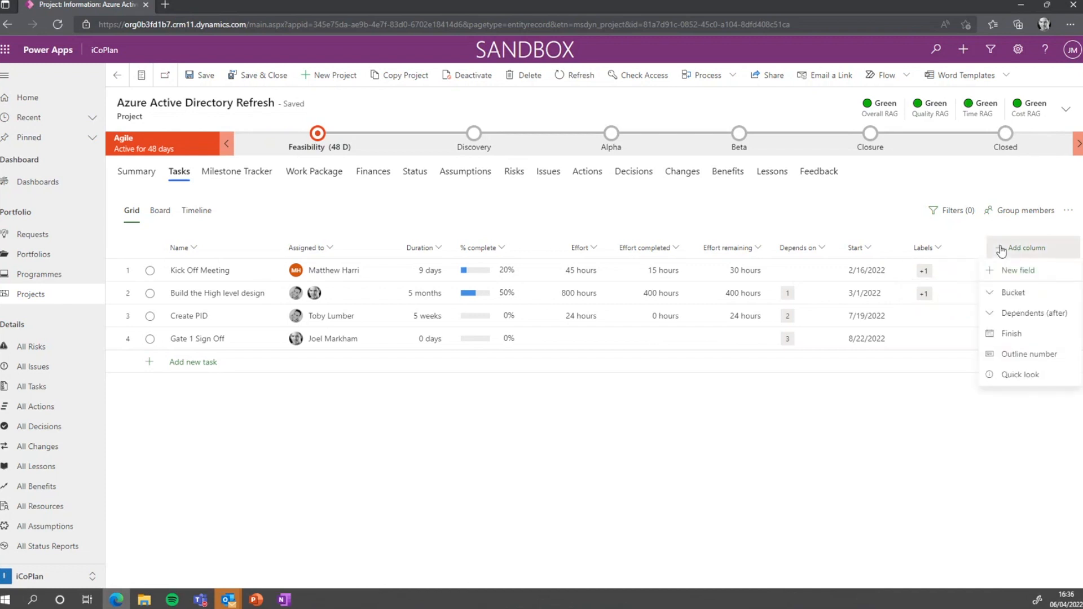
left_click(1021, 334)
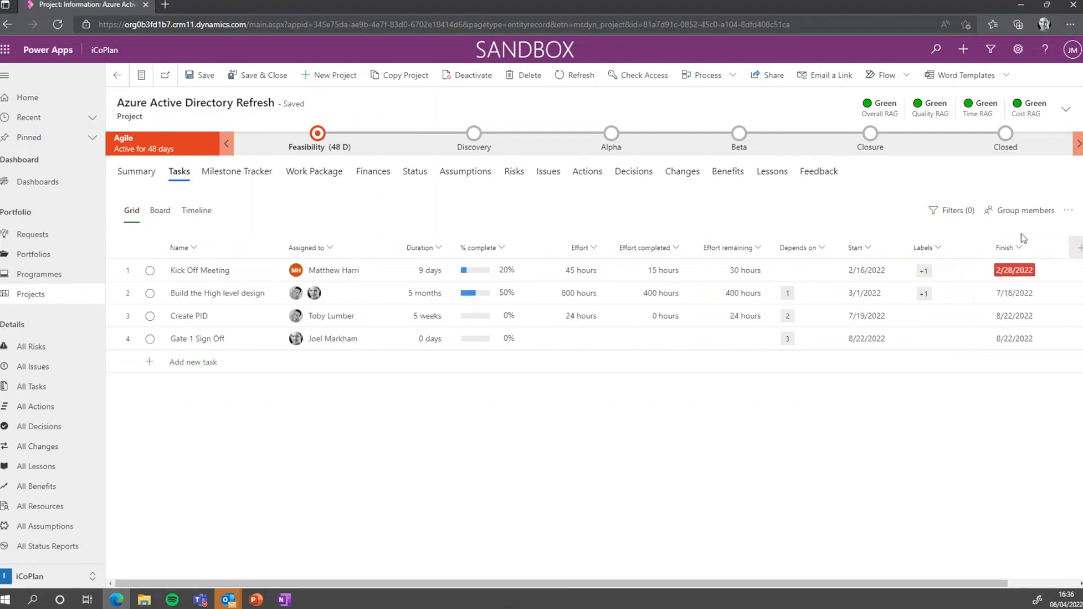
left_click_drag(994, 247, 963, 247)
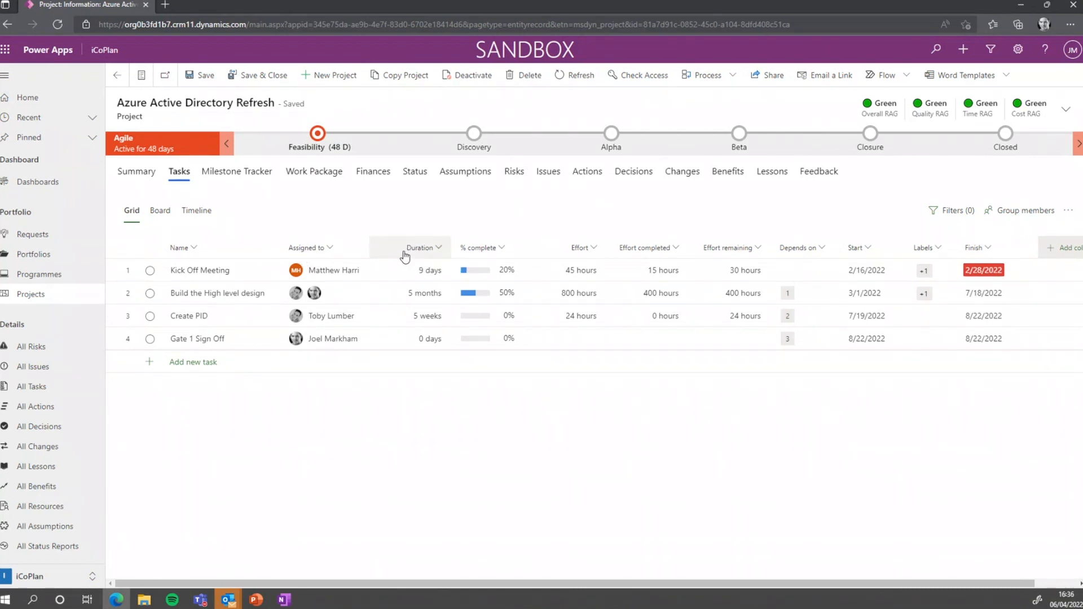
scroll(450, 248, "right", 1)
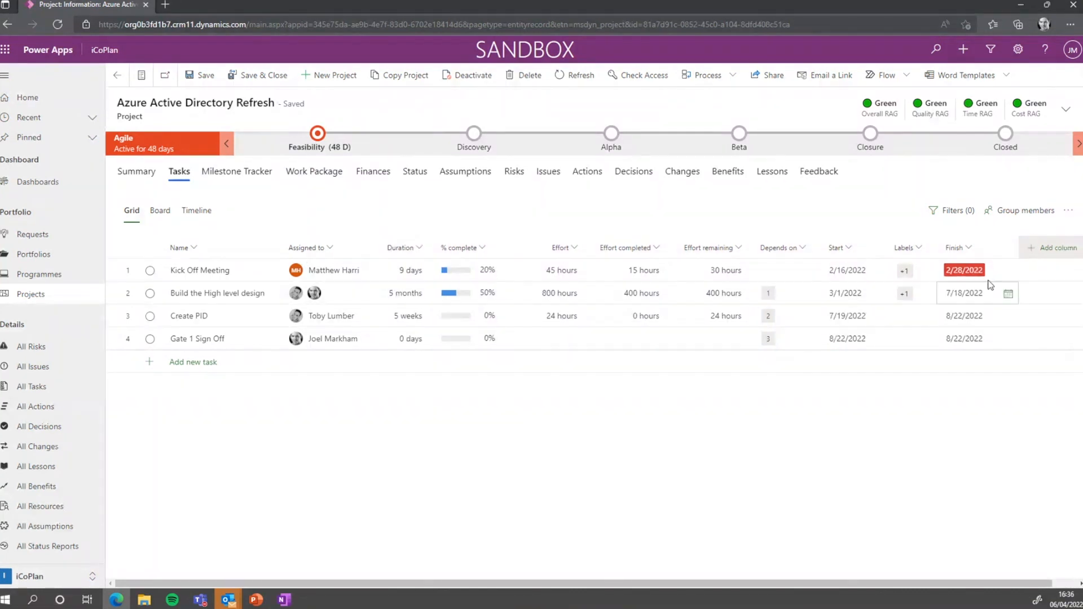
Add a Bucket column, tighten Name and Finish, and keep Kick Off Meeting in Bucket 1
left_click(1044, 248)
left_click(1013, 294)
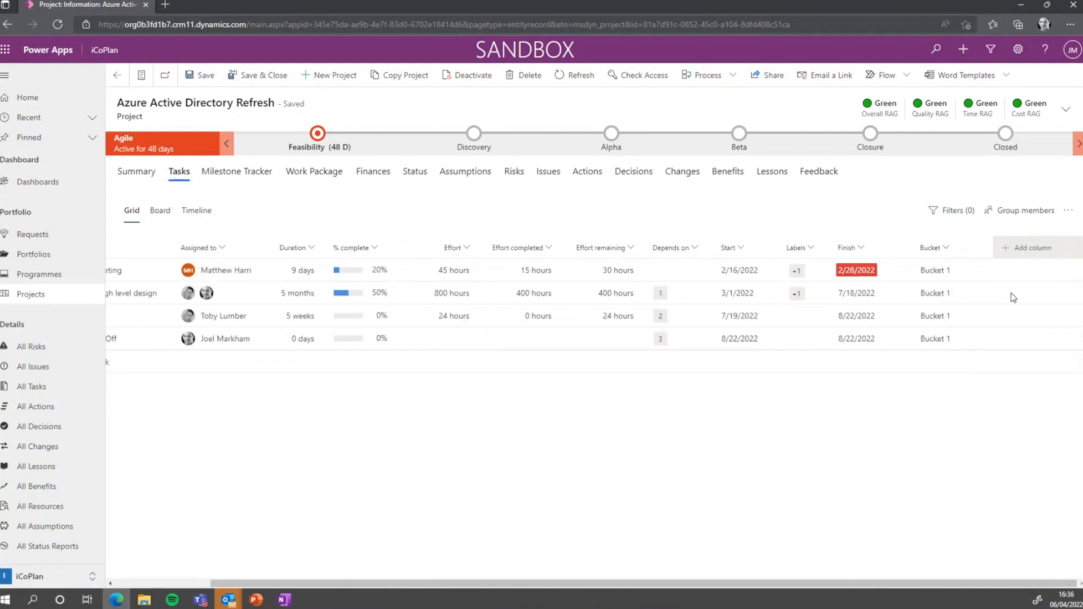
left_click_drag(674, 583, 506, 581)
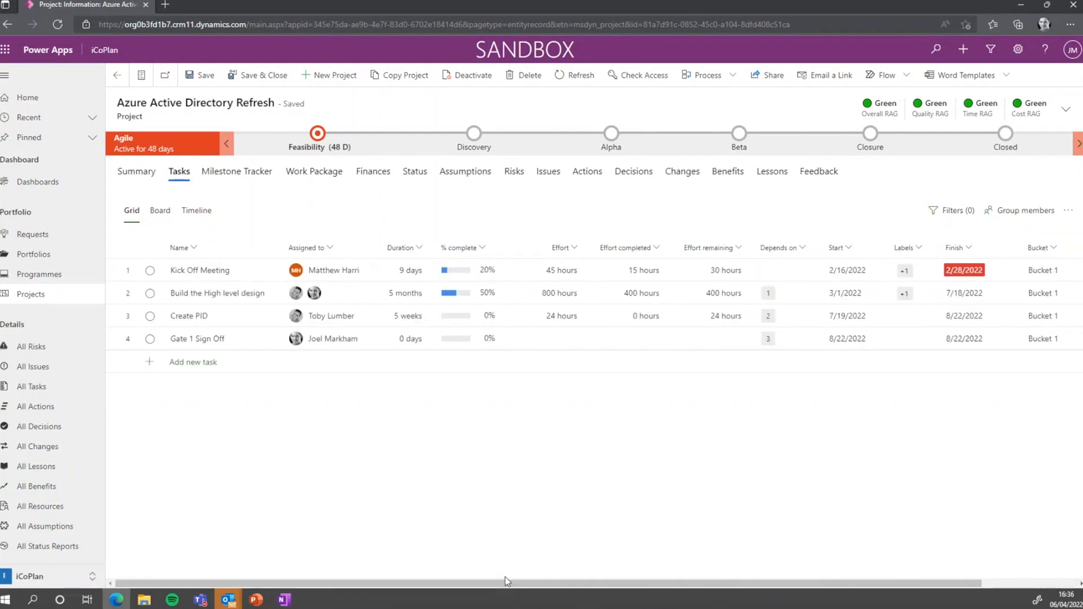
left_click_drag(279, 247, 255, 247)
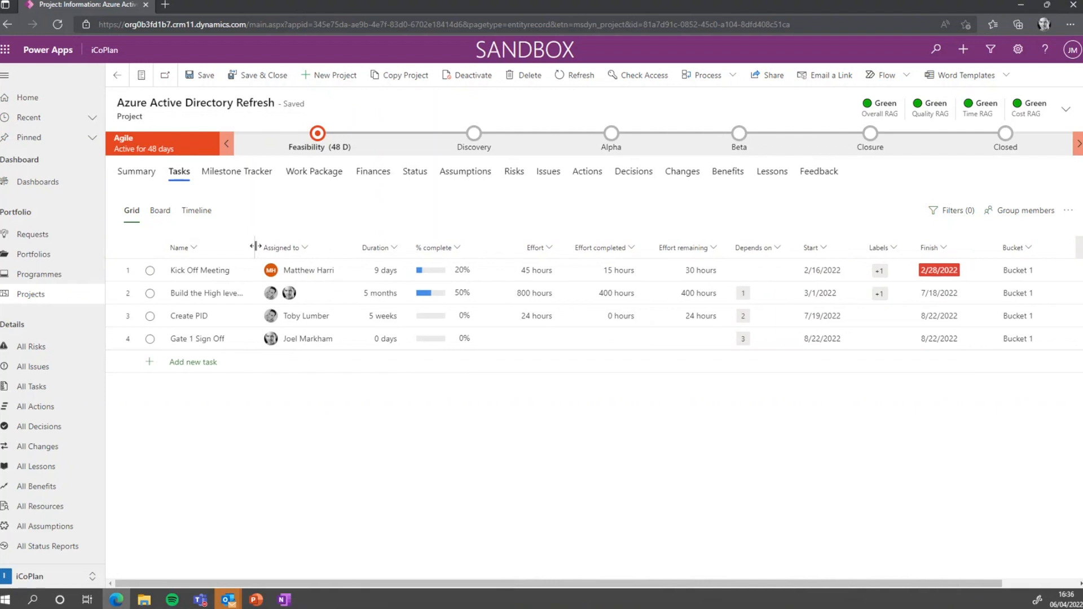
left_click_drag(996, 244, 978, 244)
left_click(1014, 271)
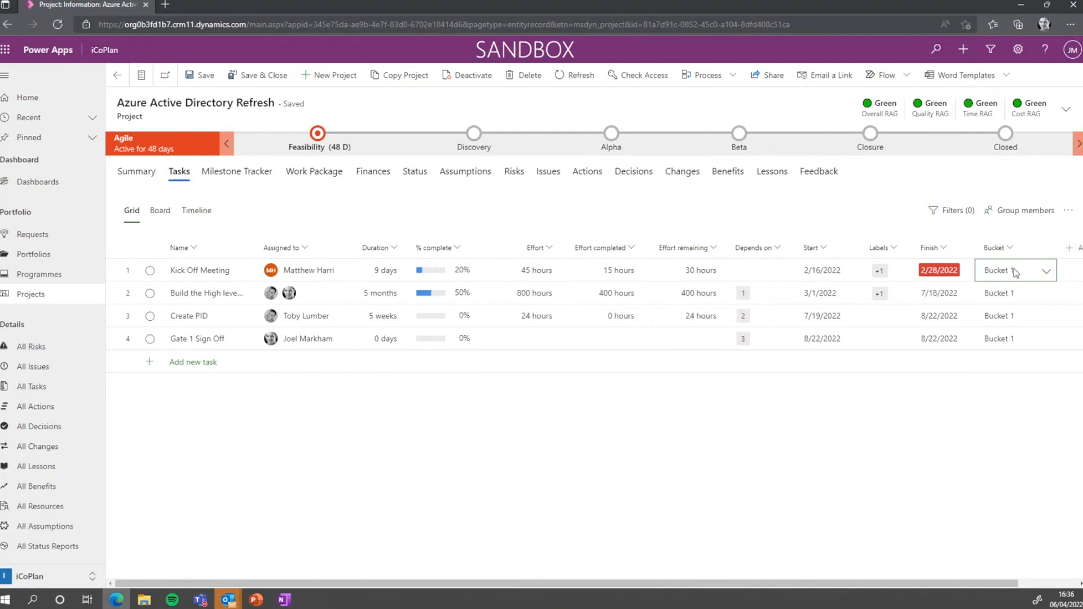
left_click(1014, 273)
left_click(1016, 297)
On the board, rename Bucket 1 to HR and add IT and Finance buckets
left_click(162, 210)
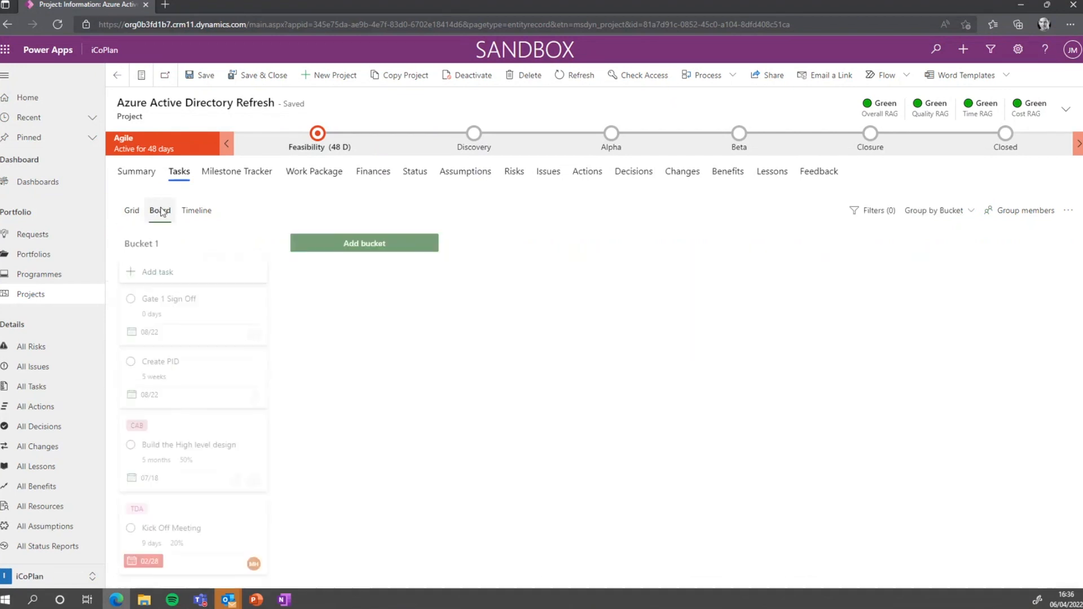
left_click(184, 252)
key("BackSpace")
key("BackSpace")
key("BackSpace")
key("BackSpace")
key("BackSpace")
key("BackSpace")
type("HR")
left_click(375, 248)
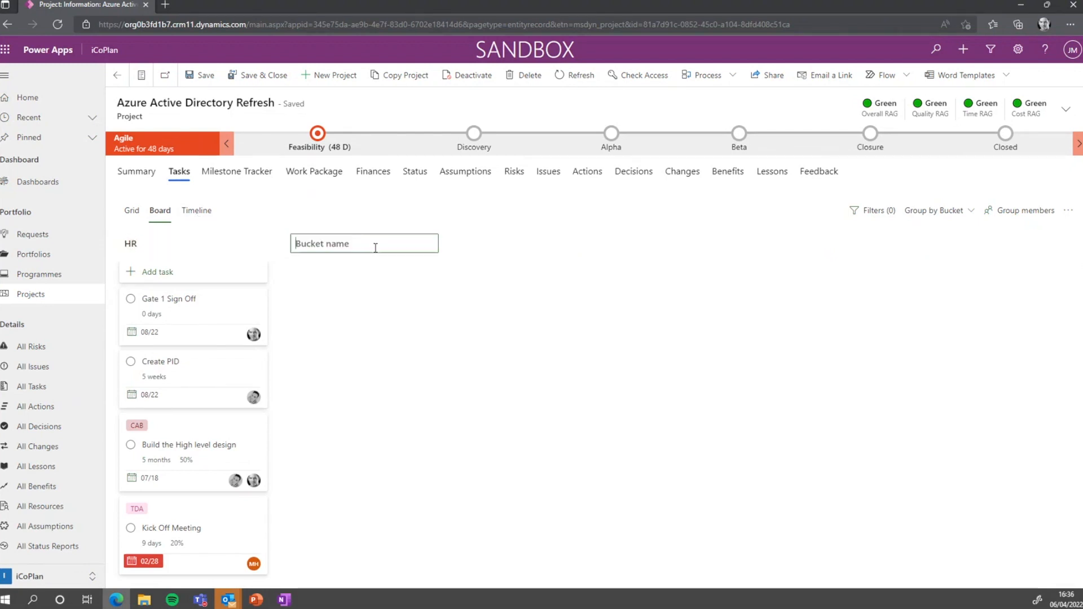
type("IT")
key("Return")
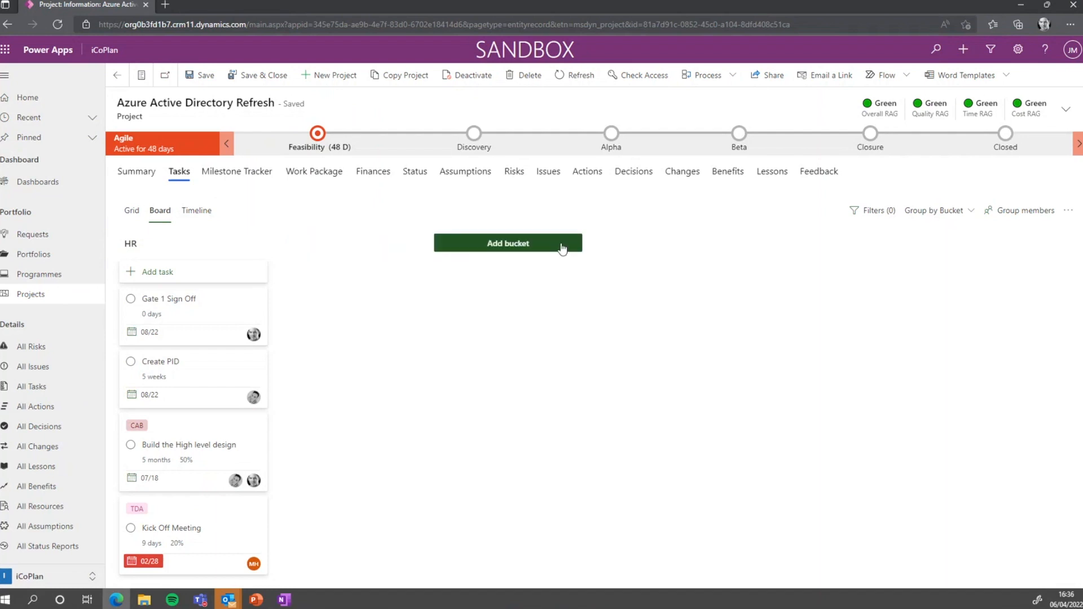
left_click(524, 244)
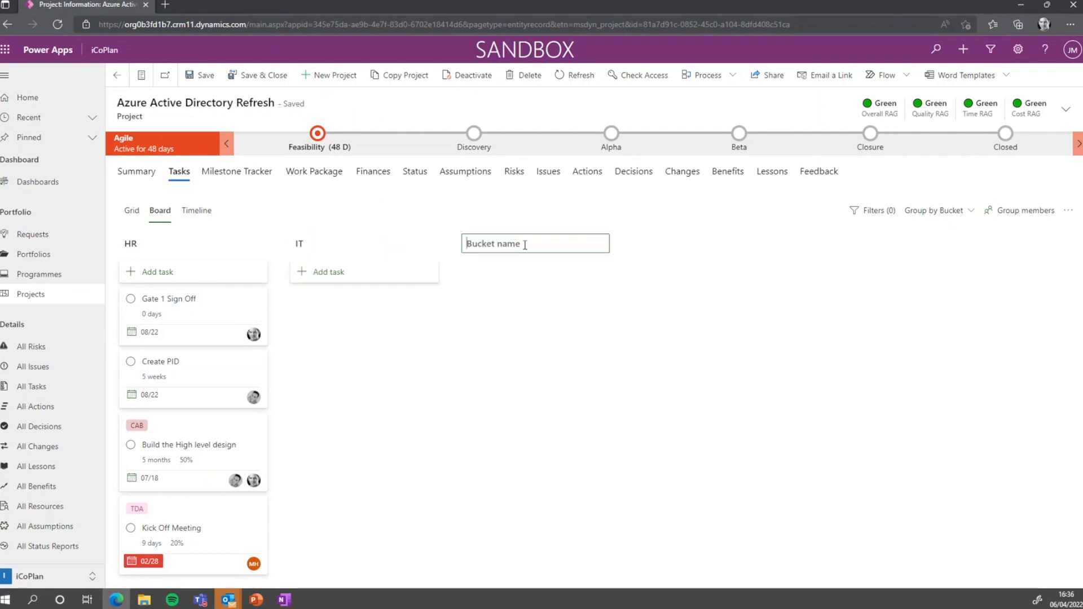
type("Finance")
key("Return")
Move Create PID into IT and the design task into Finance, then return to Grid
left_click_drag(177, 363, 320, 319)
left_click_drag(171, 381, 490, 320)
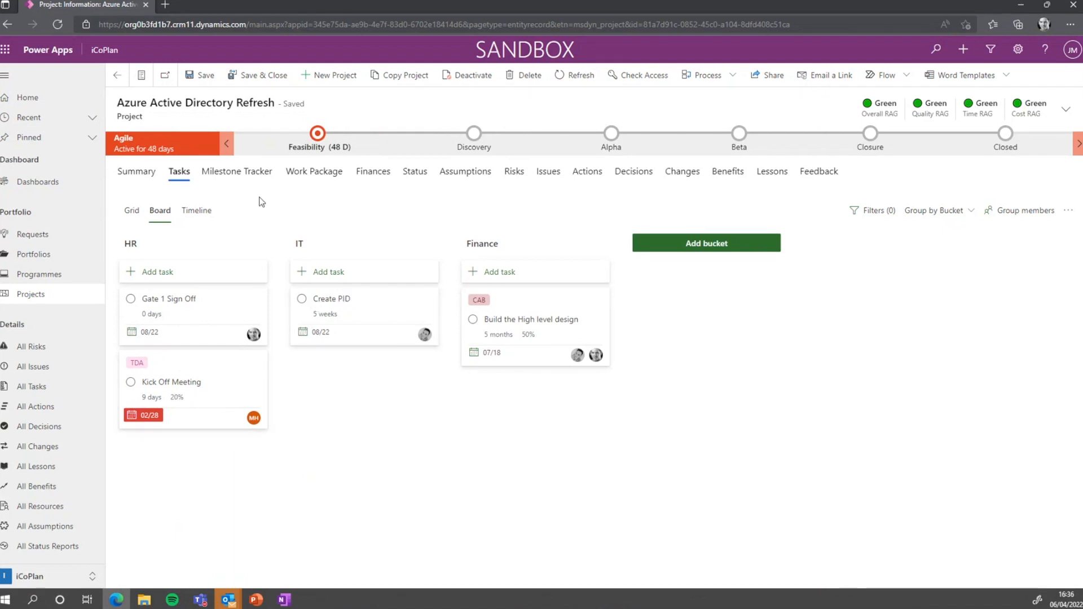
left_click(131, 212)
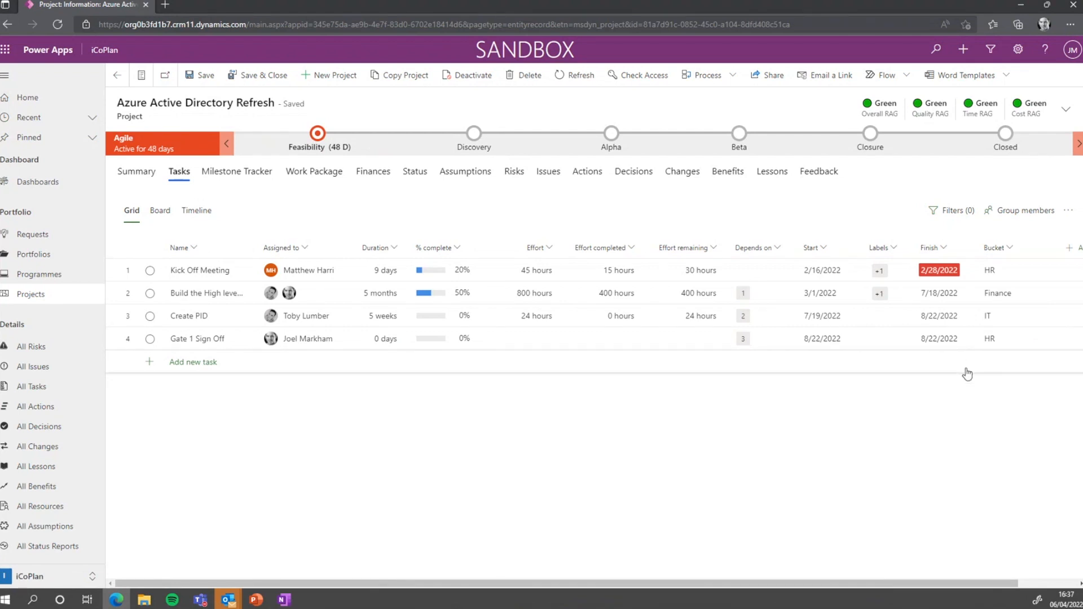
Create a new Yes/No task field named Baselined
left_click_drag(946, 582, 1004, 583)
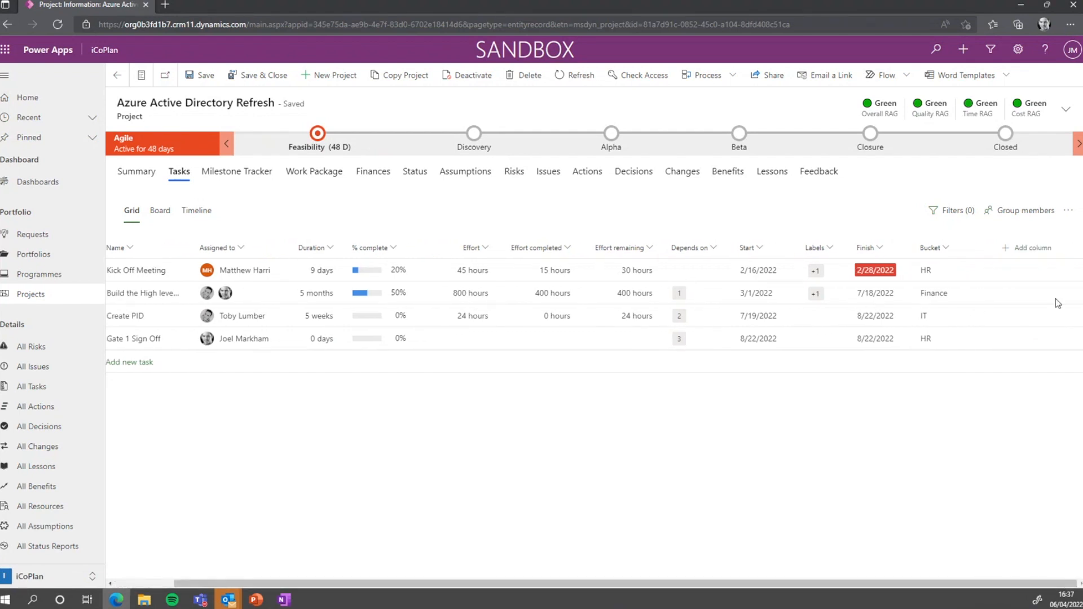
left_click(1009, 248)
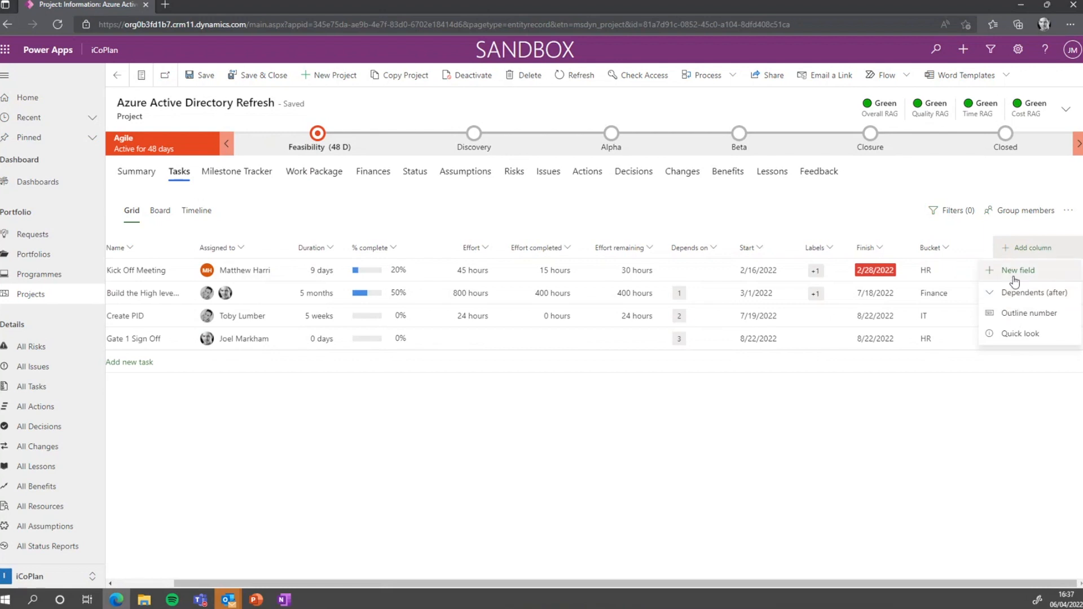
left_click(1013, 273)
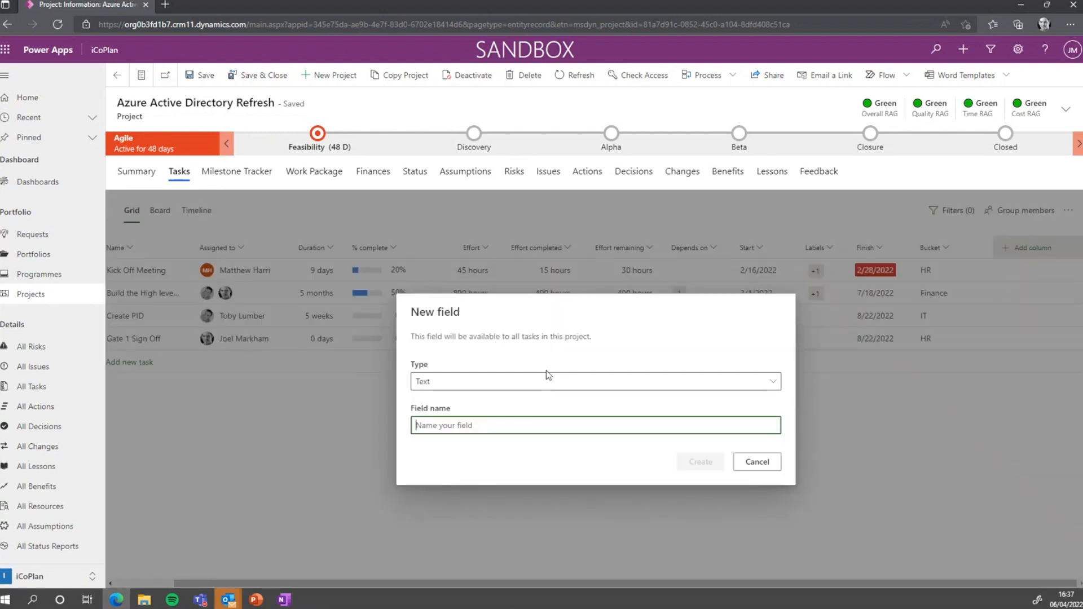
left_click(532, 383)
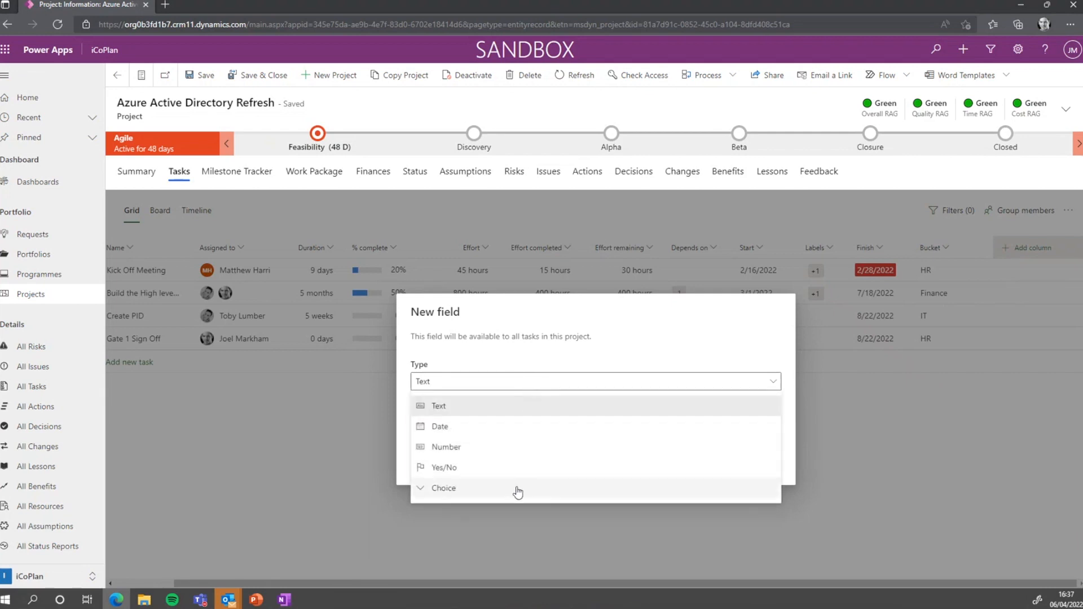
left_click(507, 468)
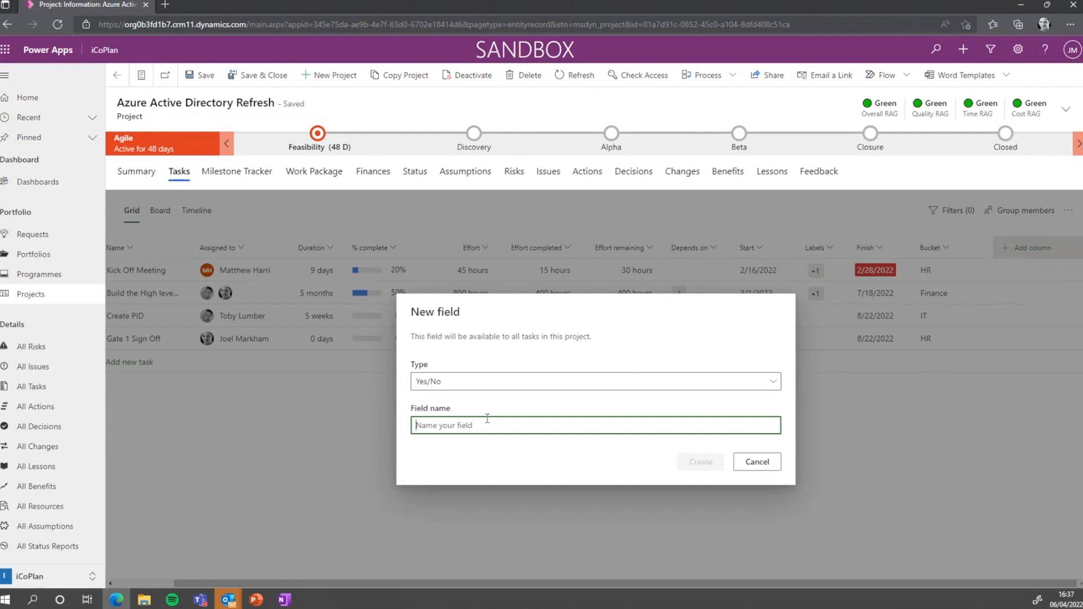
type("Baselined")
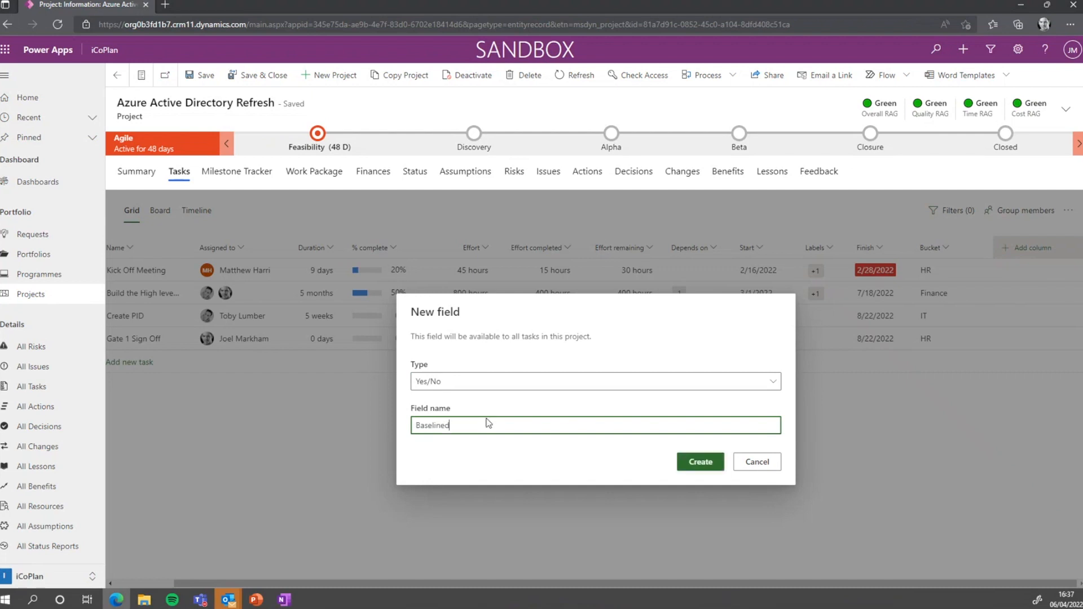
key("Return")
Narrow the Bucket column and set Baselined to Yes for Kick Off Meeting and Create PID
left_click_drag(759, 585, 626, 585)
left_click_drag(1057, 248, 1032, 249)
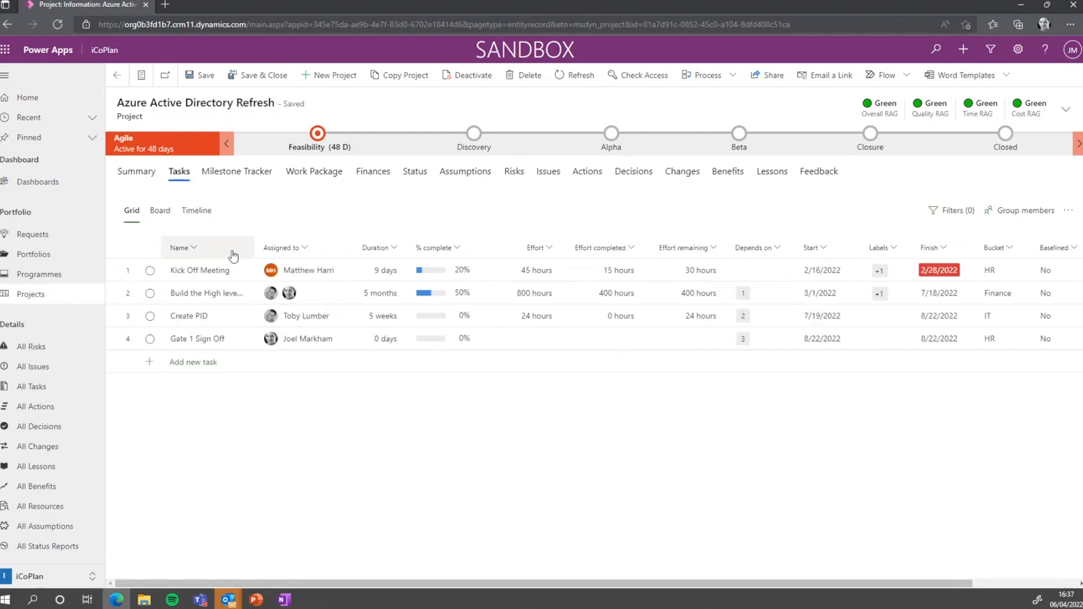
left_click(1058, 274)
left_click(1058, 275)
left_click(1022, 298)
left_click(1044, 317)
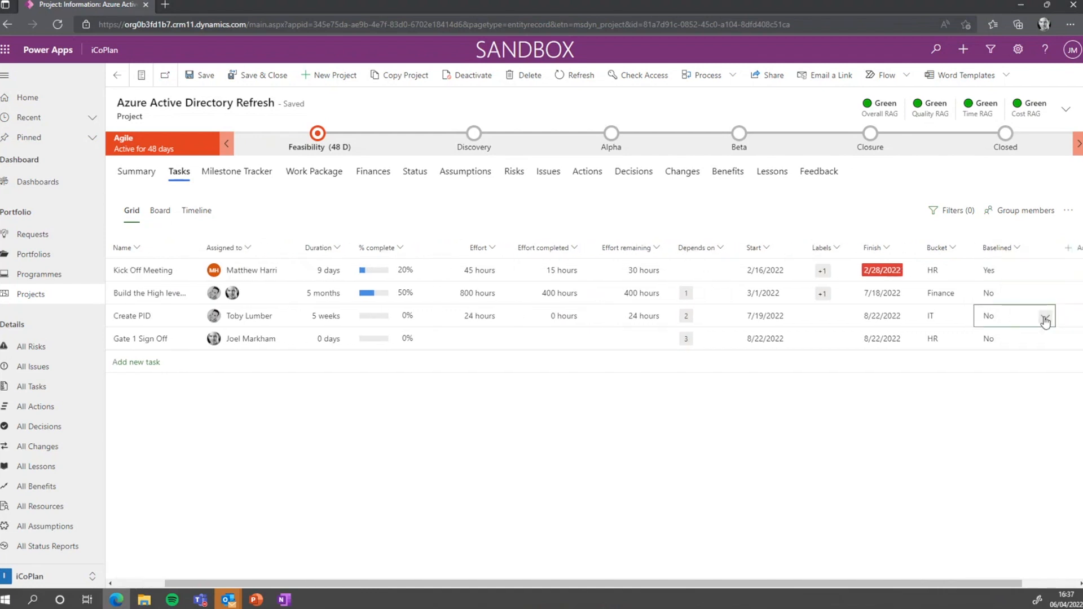
left_click(1010, 316)
left_click(990, 347)
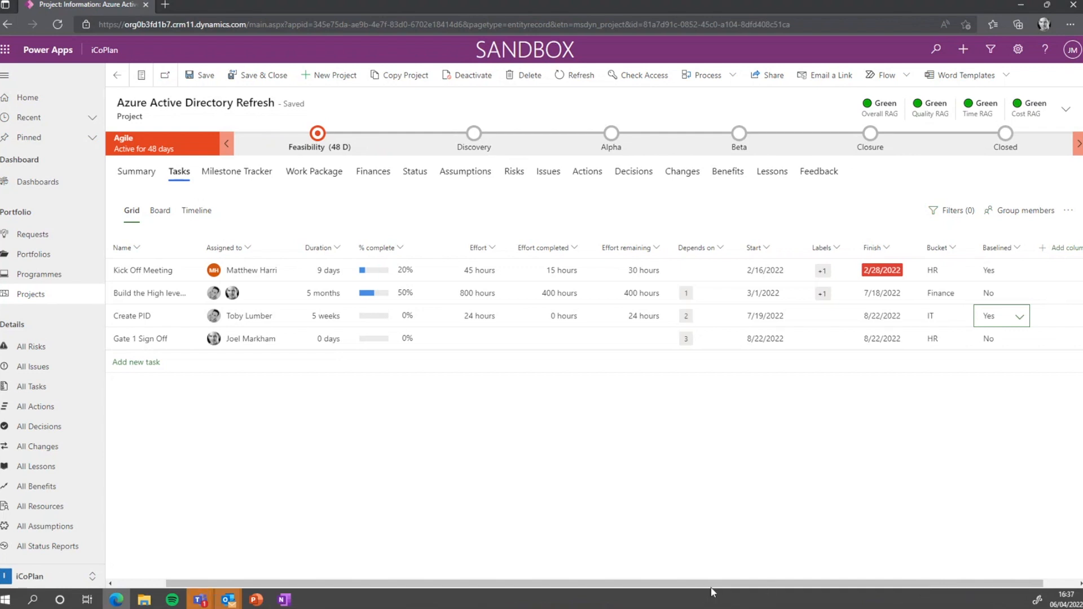
Scroll across the grid and narrow the first column to review the Baselined values
left_click_drag(687, 583, 636, 583)
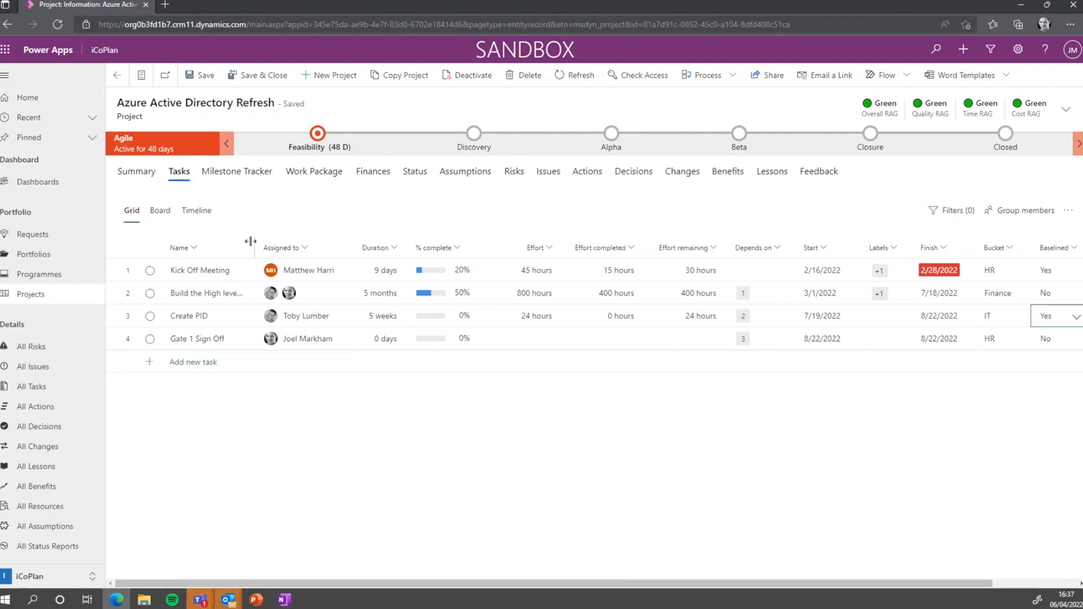
left_click_drag(251, 242, 222, 242)
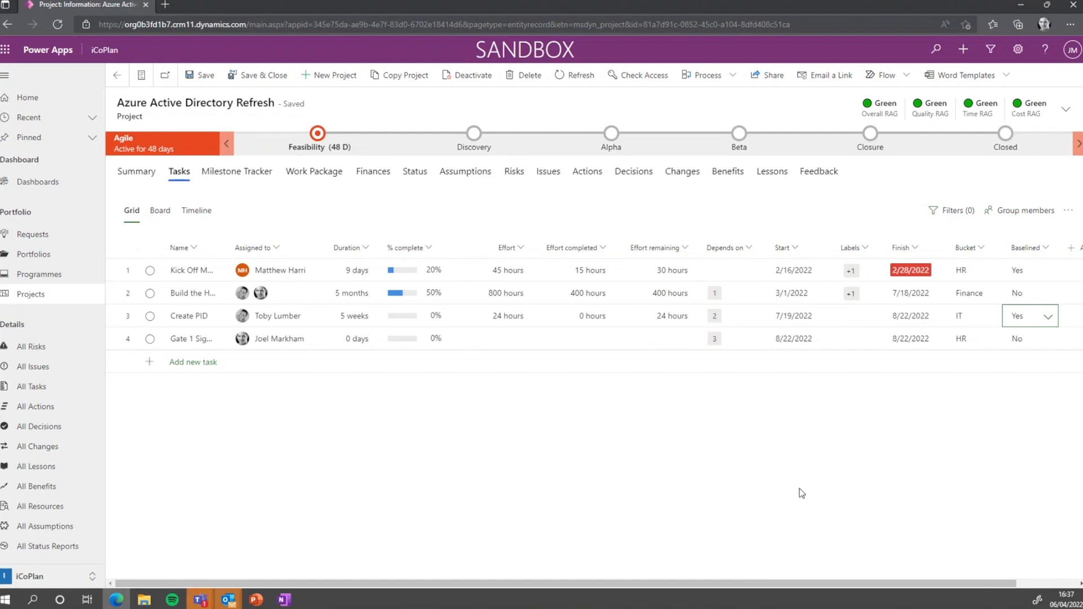
left_click_drag(807, 584, 775, 585)
left_click_drag(922, 582, 1068, 570)
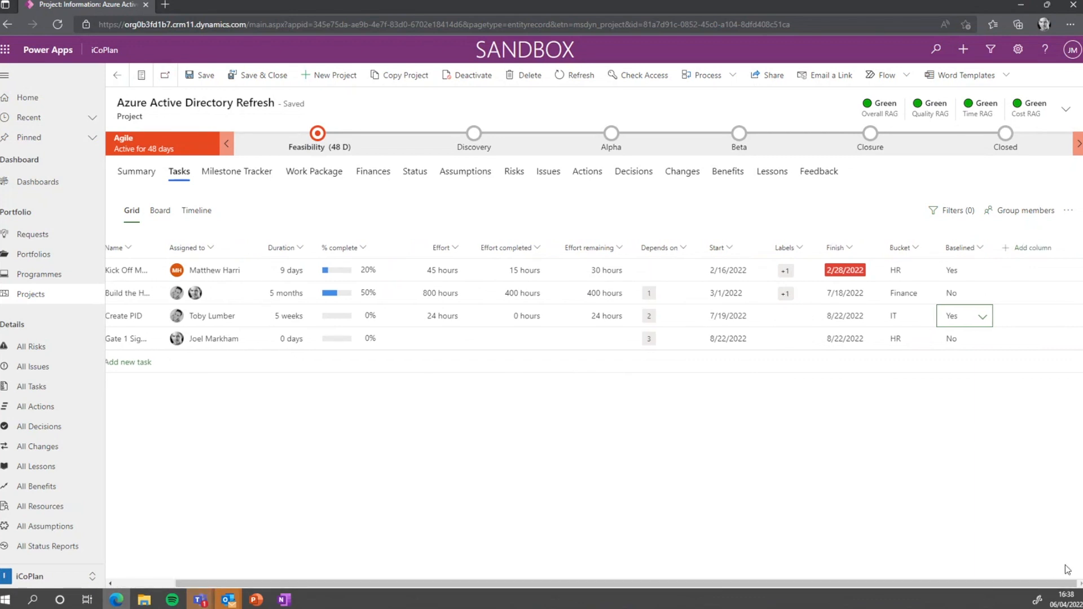
left_click(1030, 248)
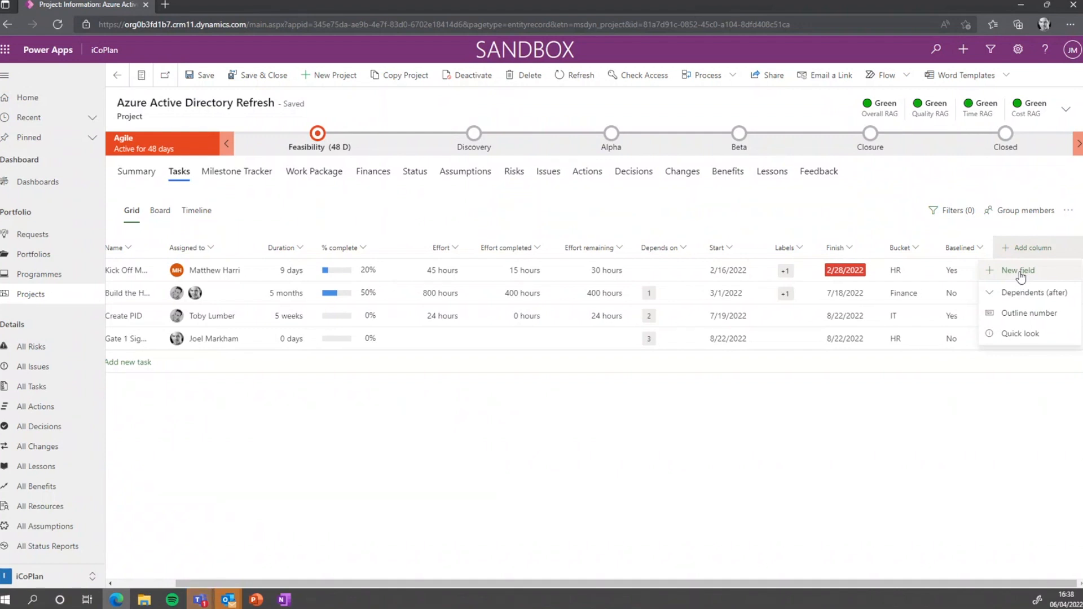
Define a new Choice field named RAG with options RED, AMBER and GREEN
left_click(1021, 275)
left_click(560, 382)
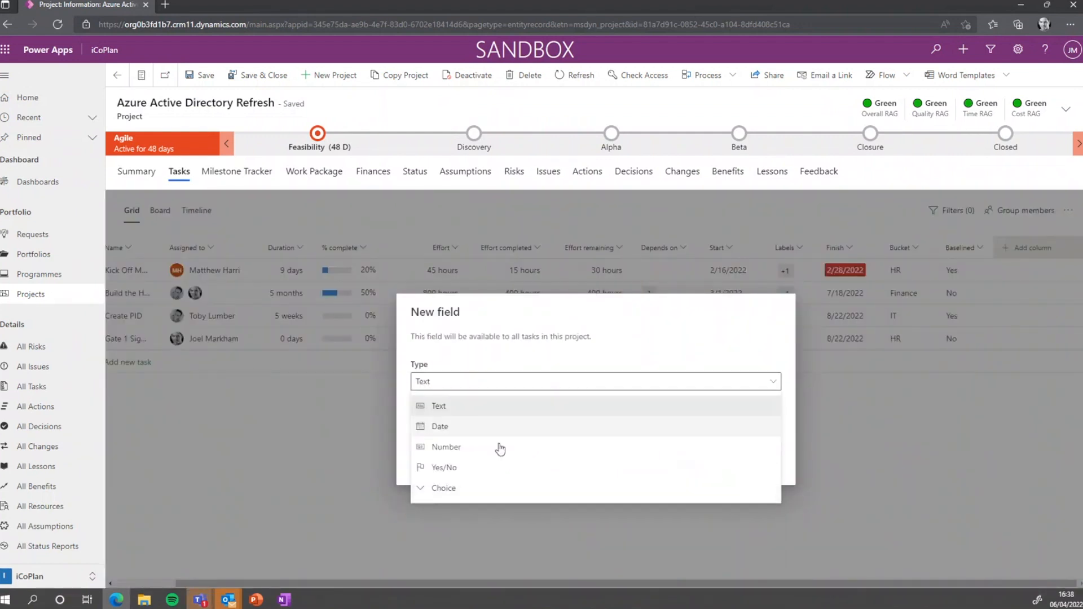
left_click(433, 495)
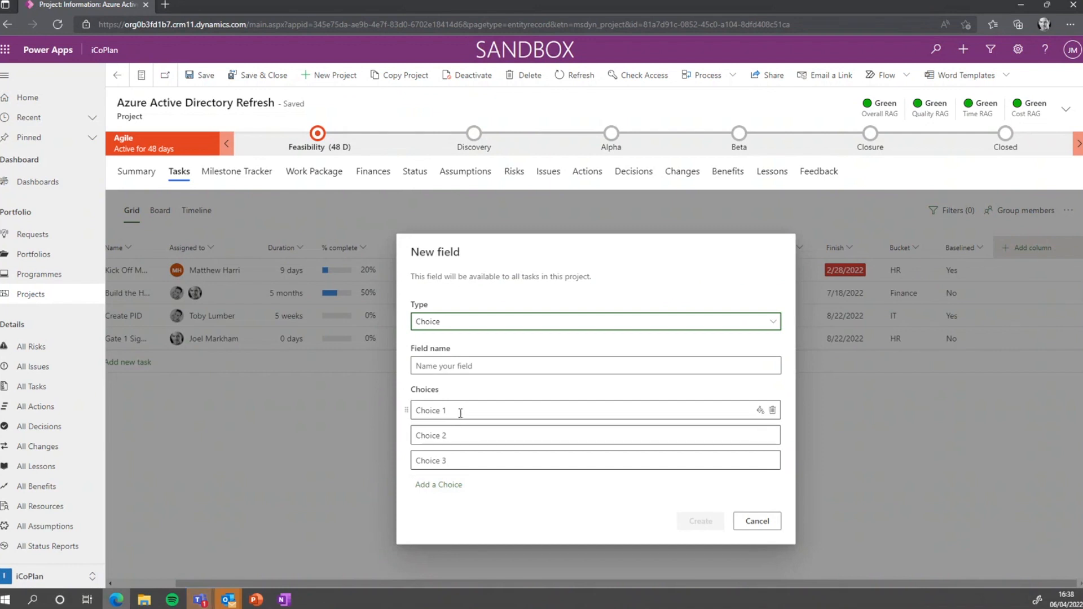
left_click(460, 411)
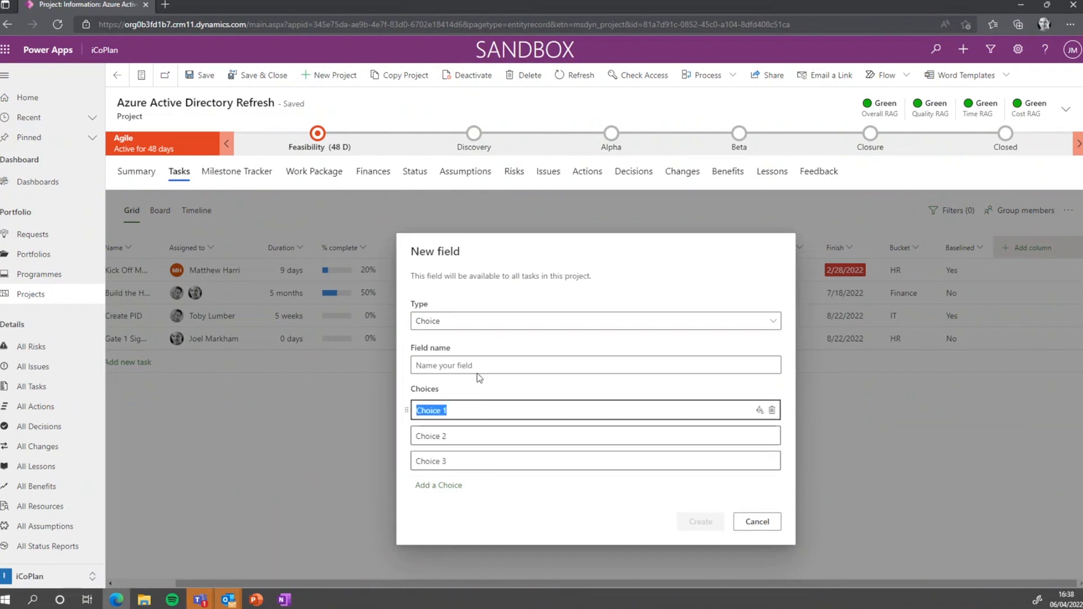
left_click(500, 366)
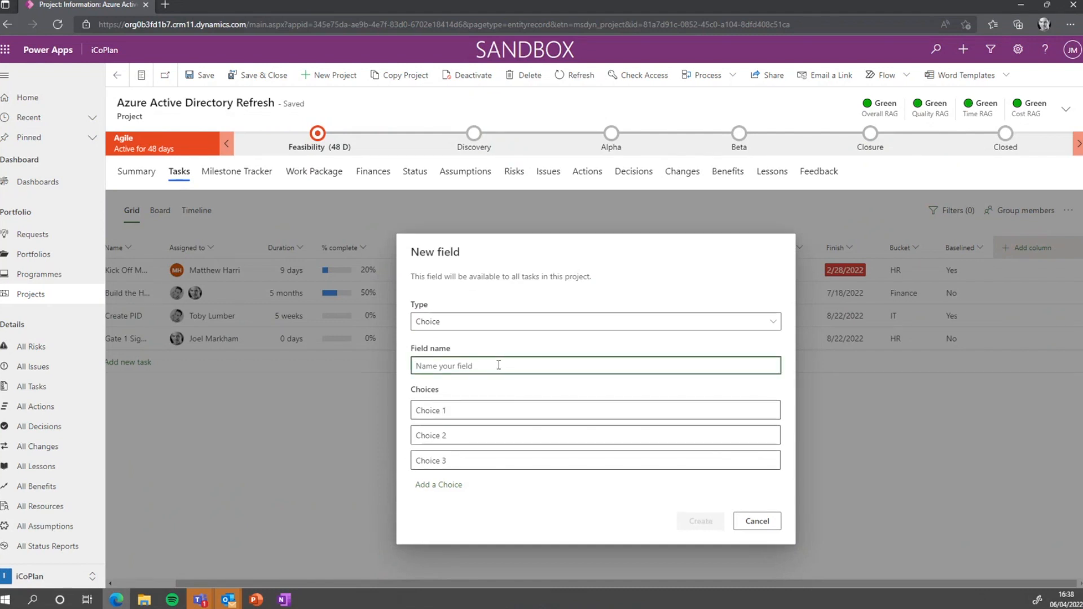
type("RAG")
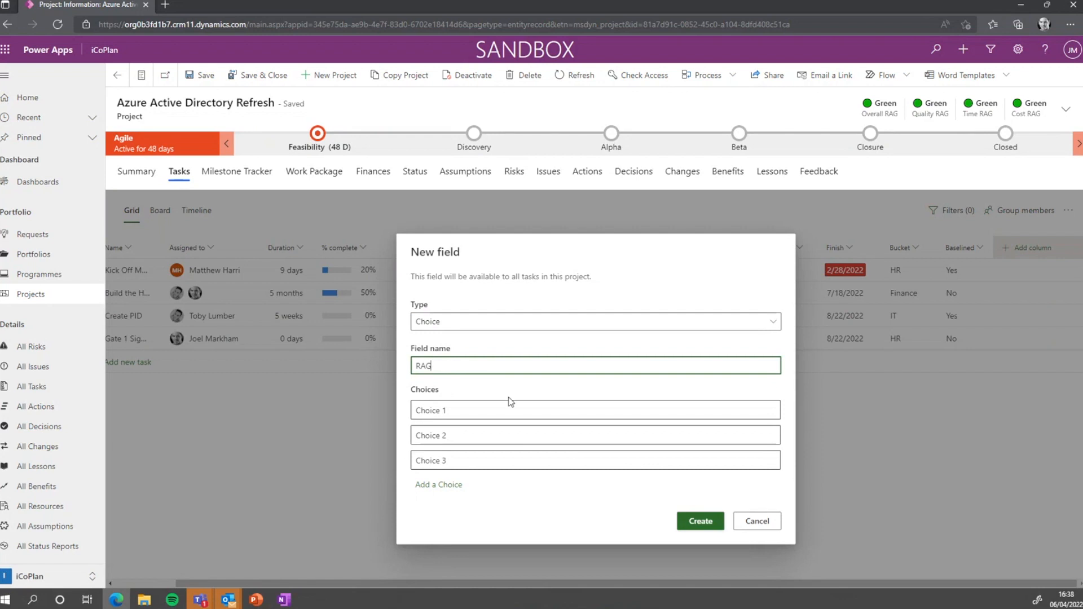
left_click(510, 405)
type("RED")
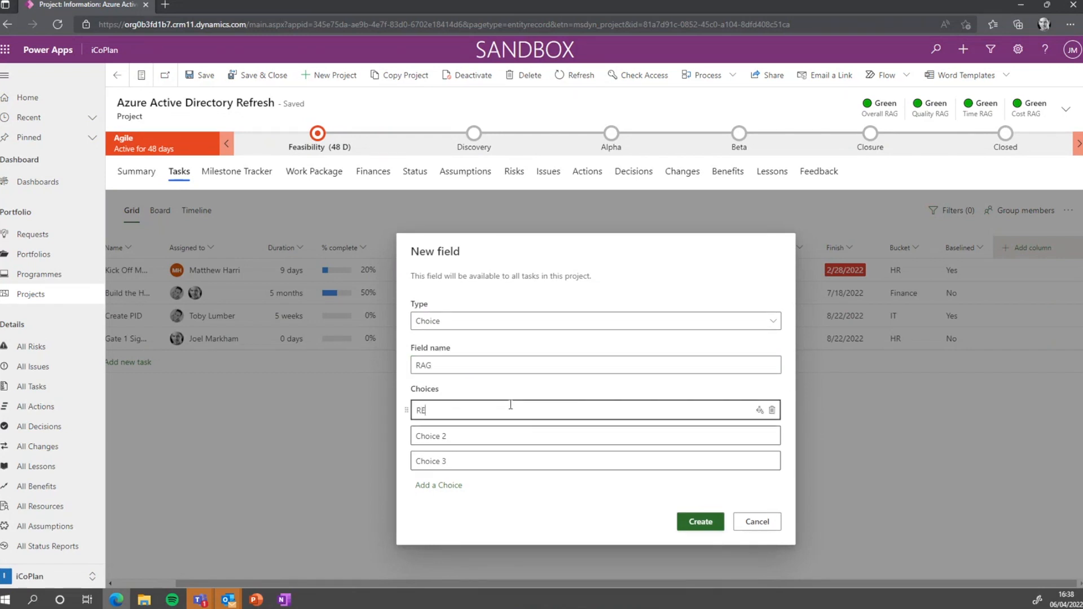
left_click(496, 438)
type("AMB")
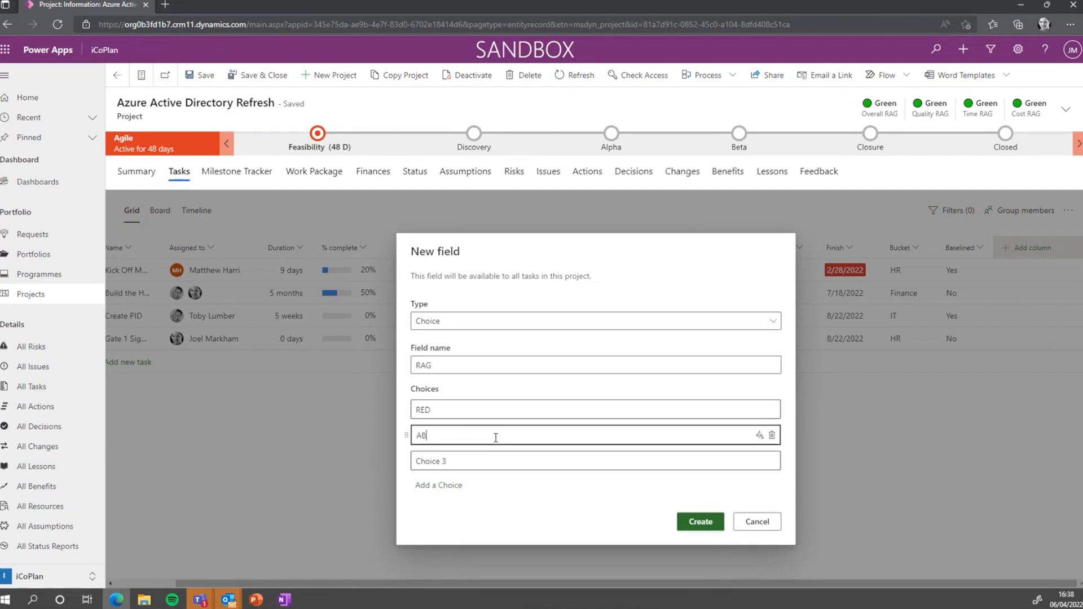
type("ER")
left_click(488, 462)
type("GREEN")
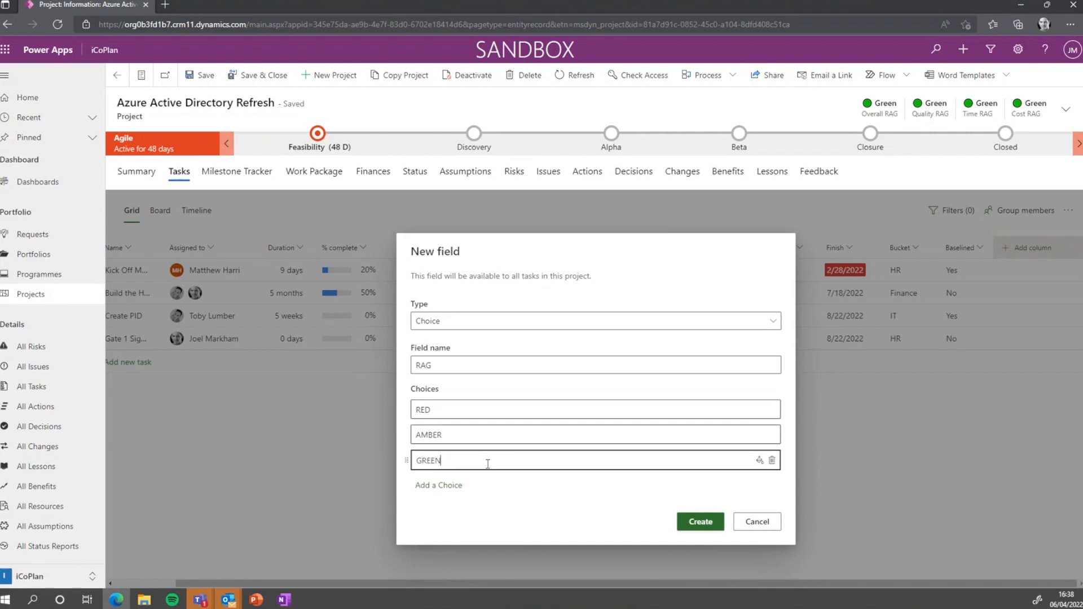
mouse_move(406, 460)
left_mouse_down()
mouse_move(406, 435)
mouse_move(405, 470)
left_mouse_up()
Colour RED red-orange, AMBER amber and GREEN green, then create the RAG field
double_click(532, 410)
left_click(760, 410)
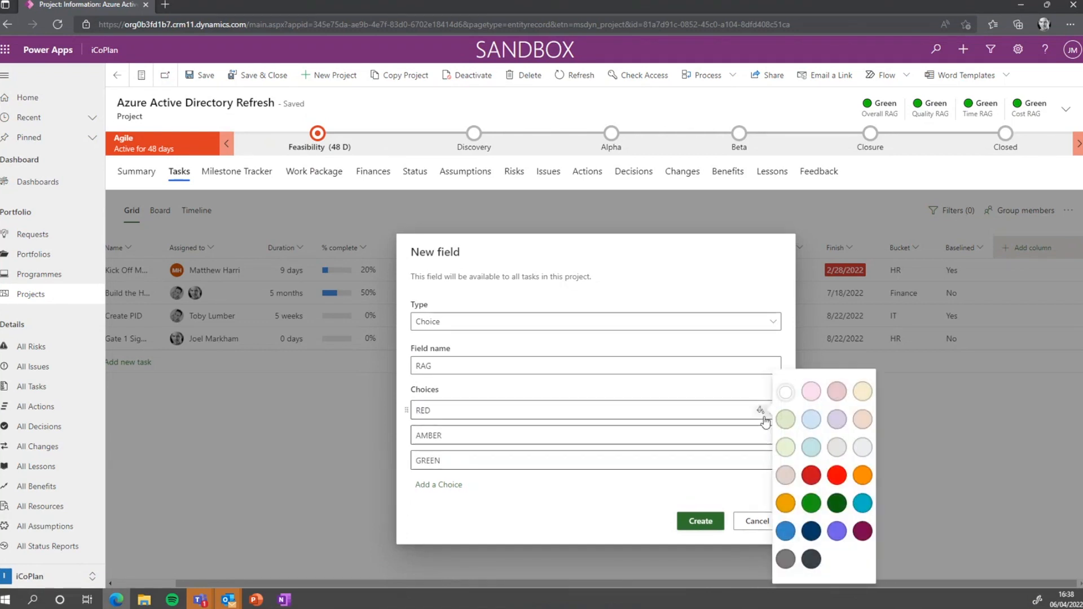
left_click(825, 476)
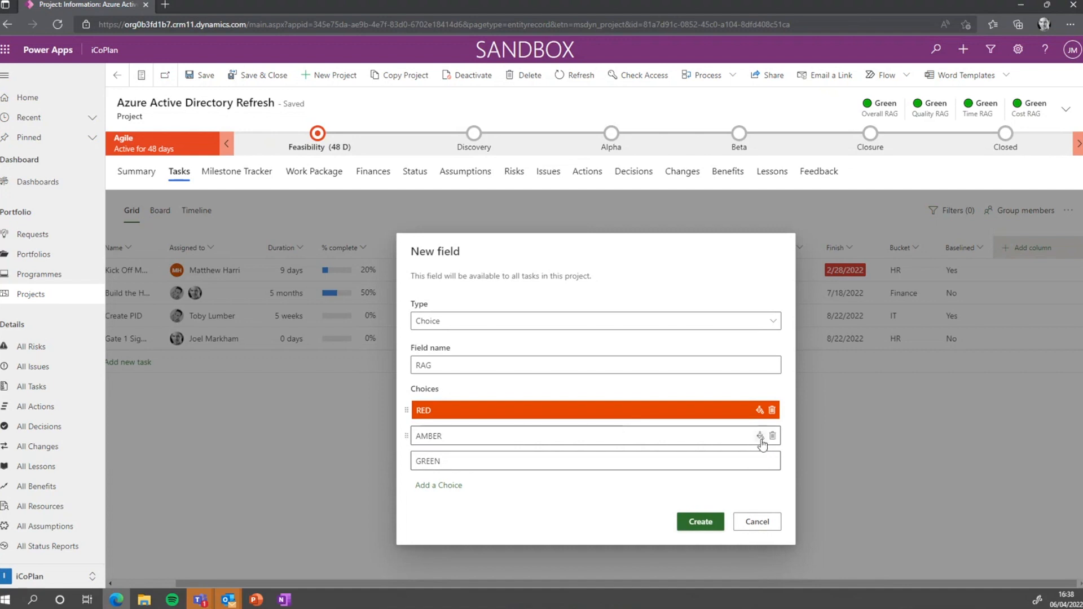
left_click(760, 435)
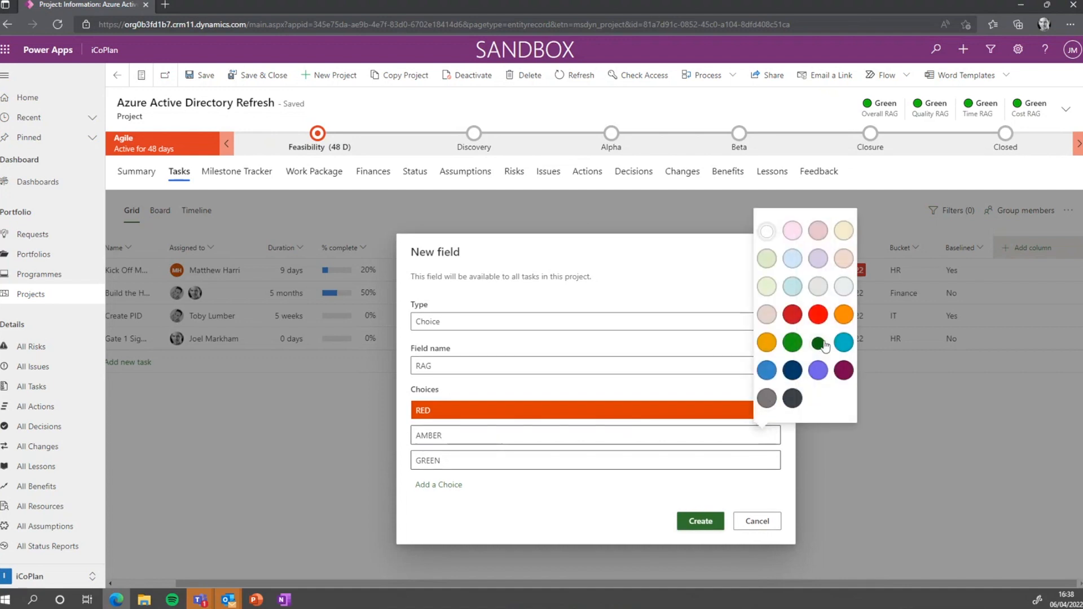
left_click(767, 342)
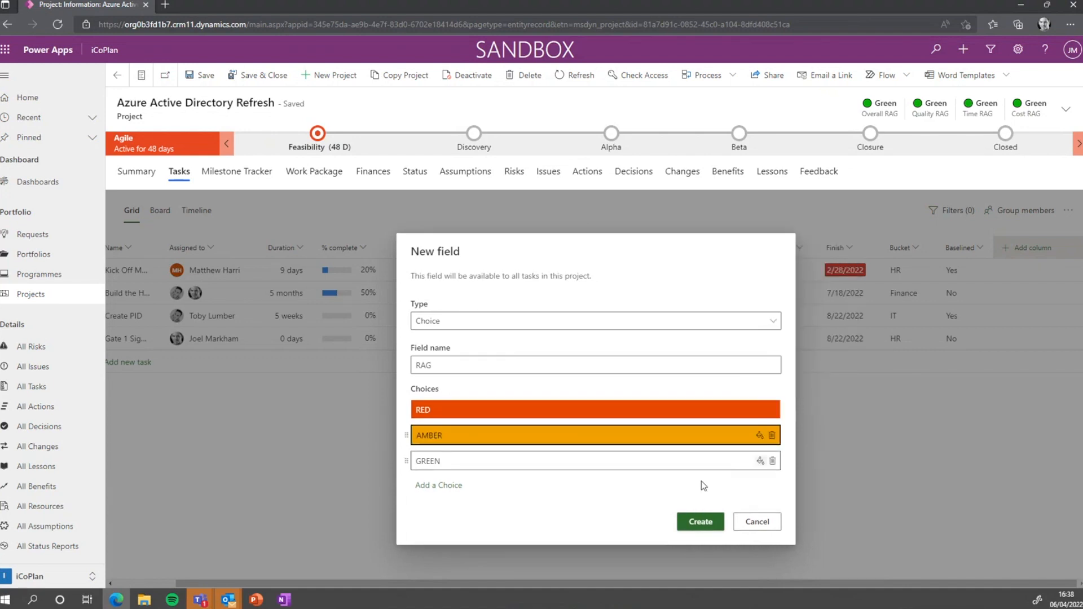
left_click(759, 460)
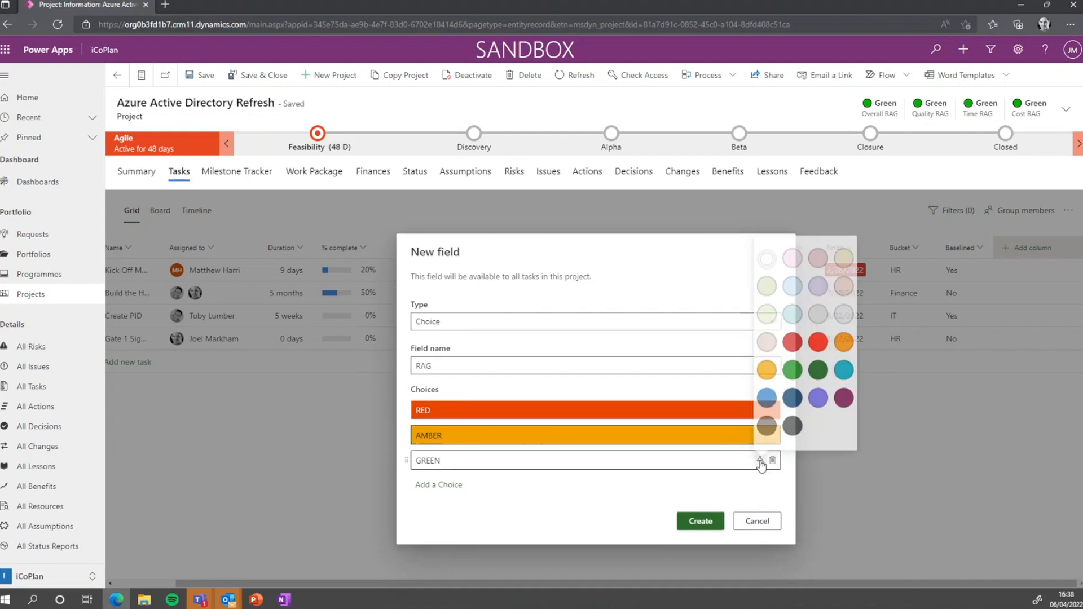
left_click(793, 367)
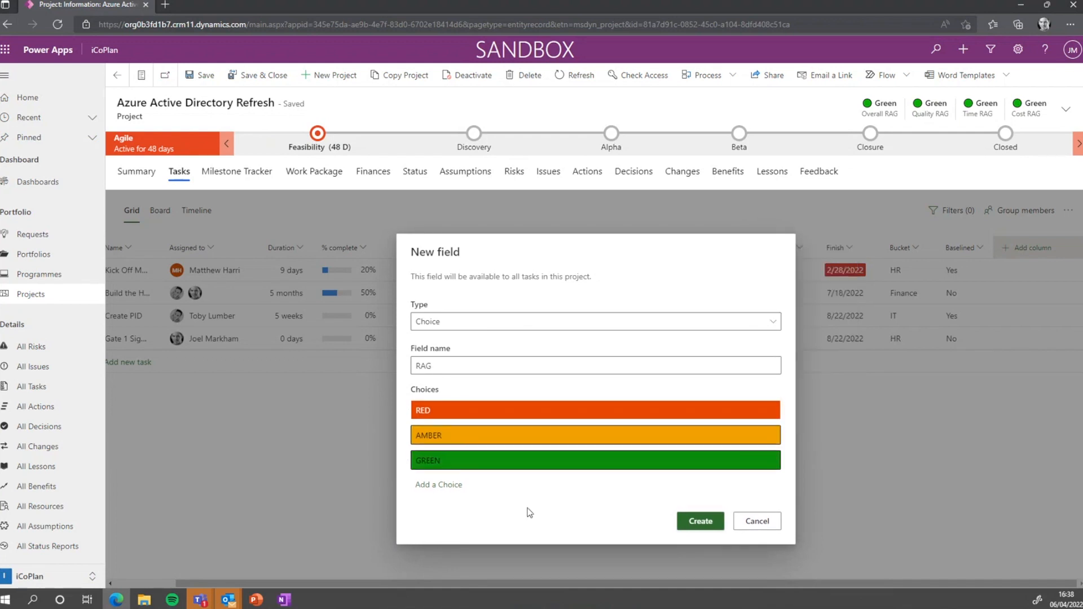
left_click(686, 518)
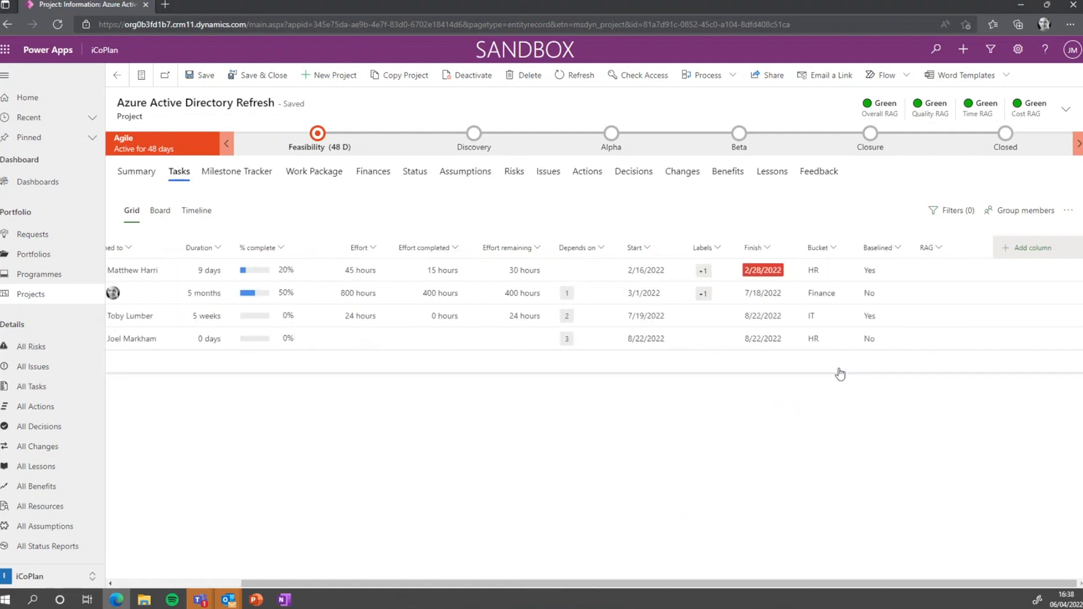
Narrow the Effort completed and Effort remaining columns in the task grid
left_click_drag(802, 580, 677, 580)
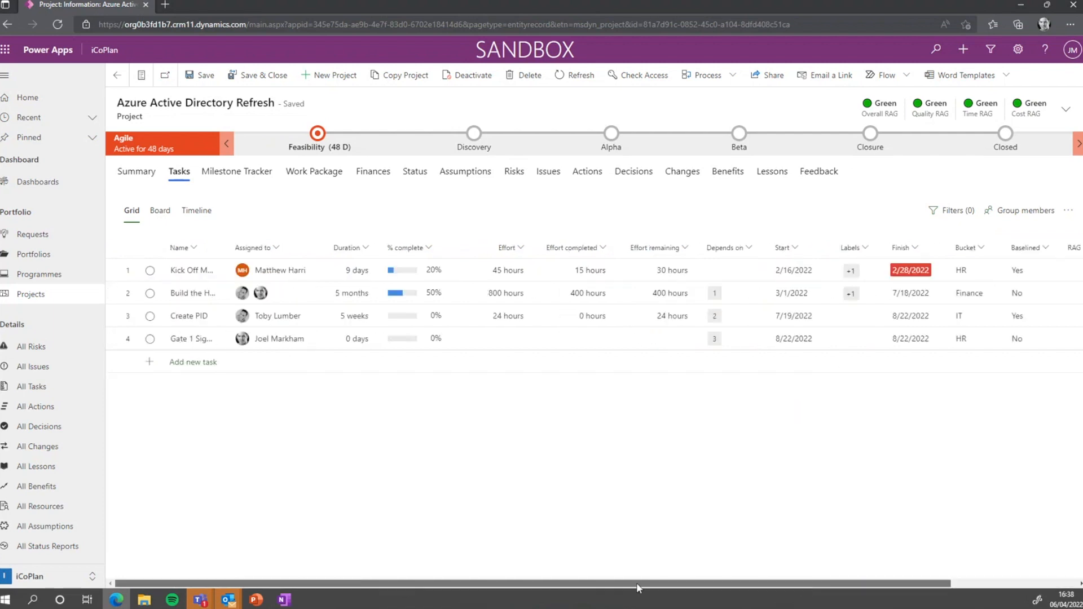
left_click_drag(880, 584, 978, 585)
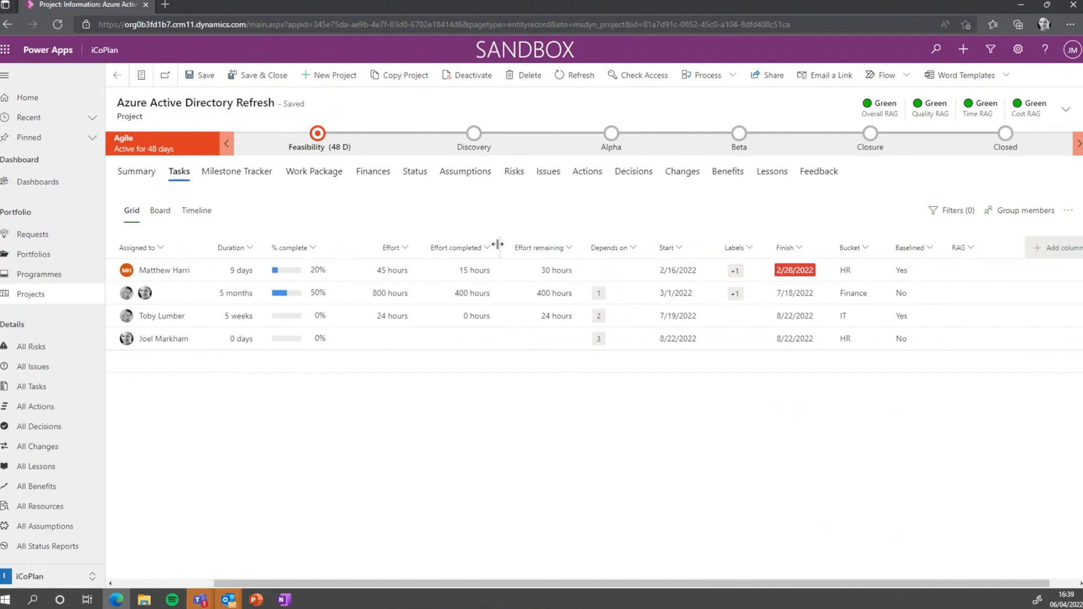
left_click_drag(498, 247, 467, 247)
left_click_drag(554, 255, 451, 247)
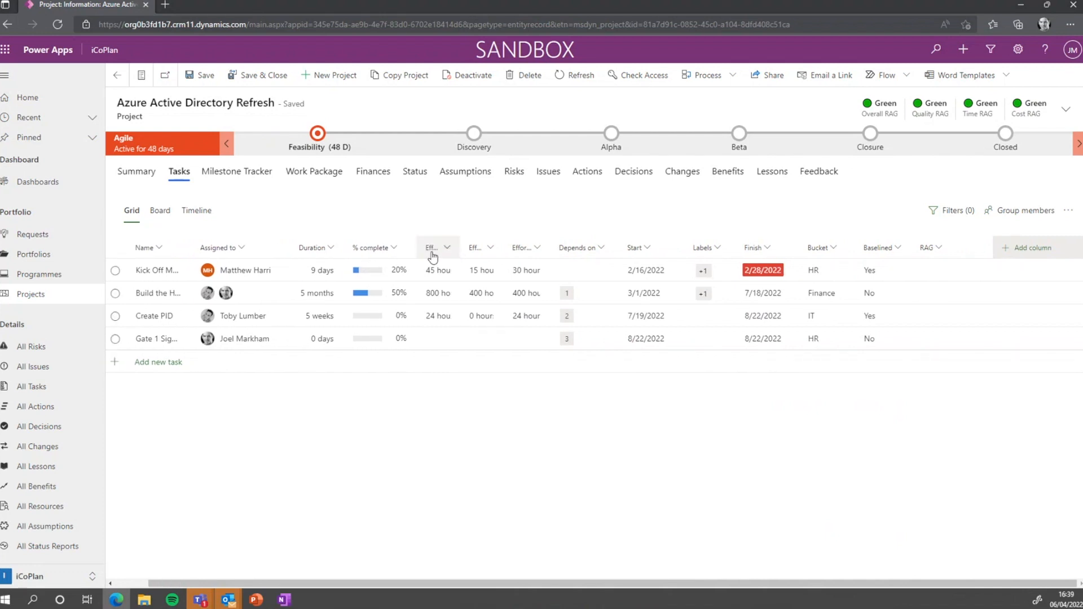
Set RAGs: Kick Off Meeting RED, design task AMBER, Create PID and Gate 1 Sign Off GREEN
left_click(946, 275)
left_click(981, 272)
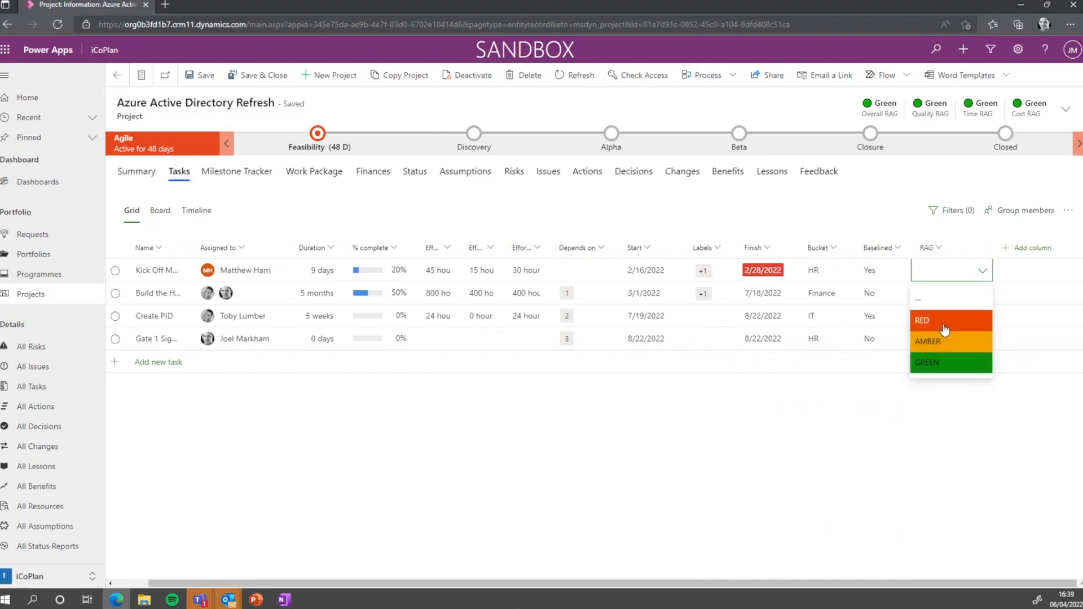
left_click(928, 319)
left_click(956, 300)
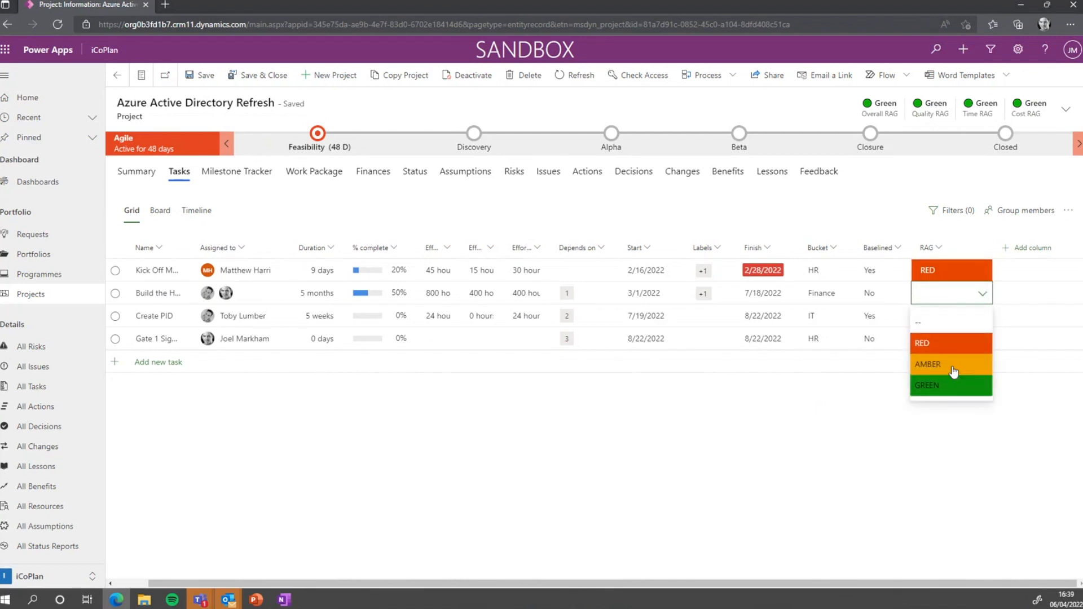
left_click(952, 367)
left_click(982, 317)
left_click(941, 405)
left_click(971, 348)
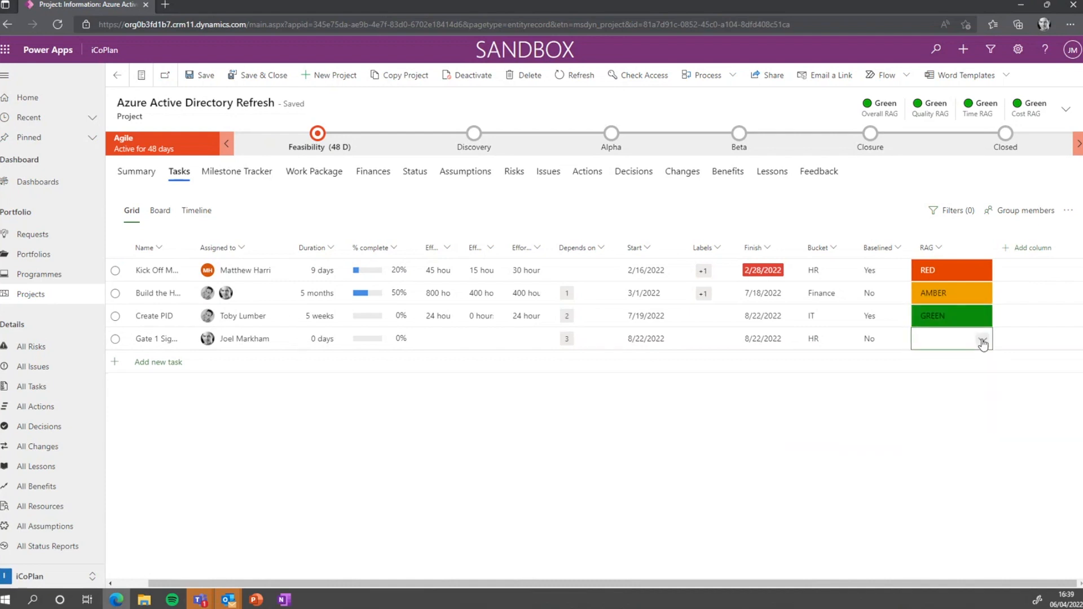
left_click(982, 340)
left_click(943, 429)
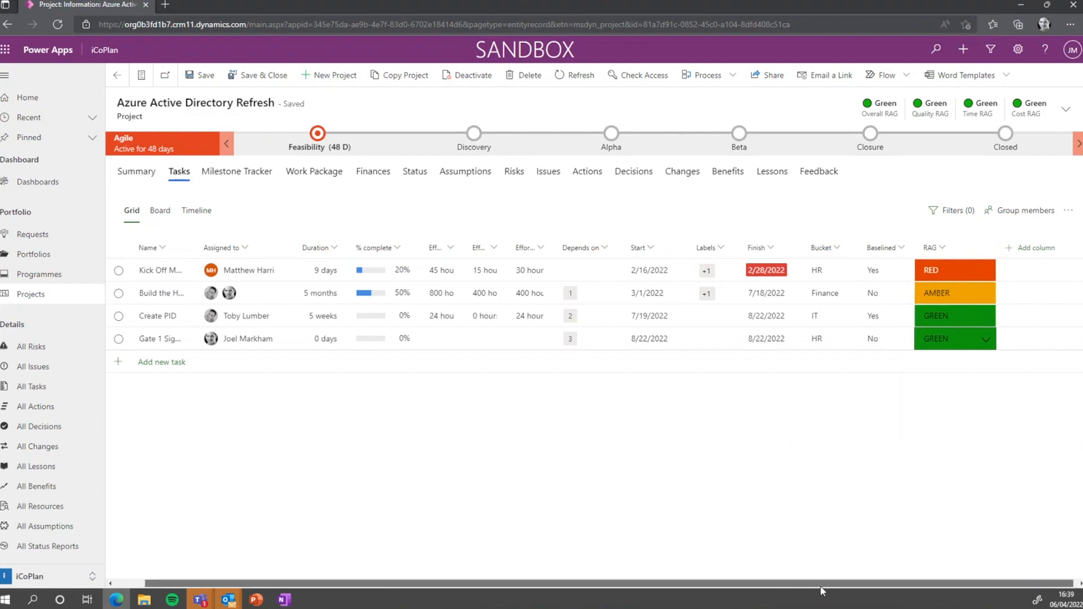
left_click_drag(819, 585, 773, 588)
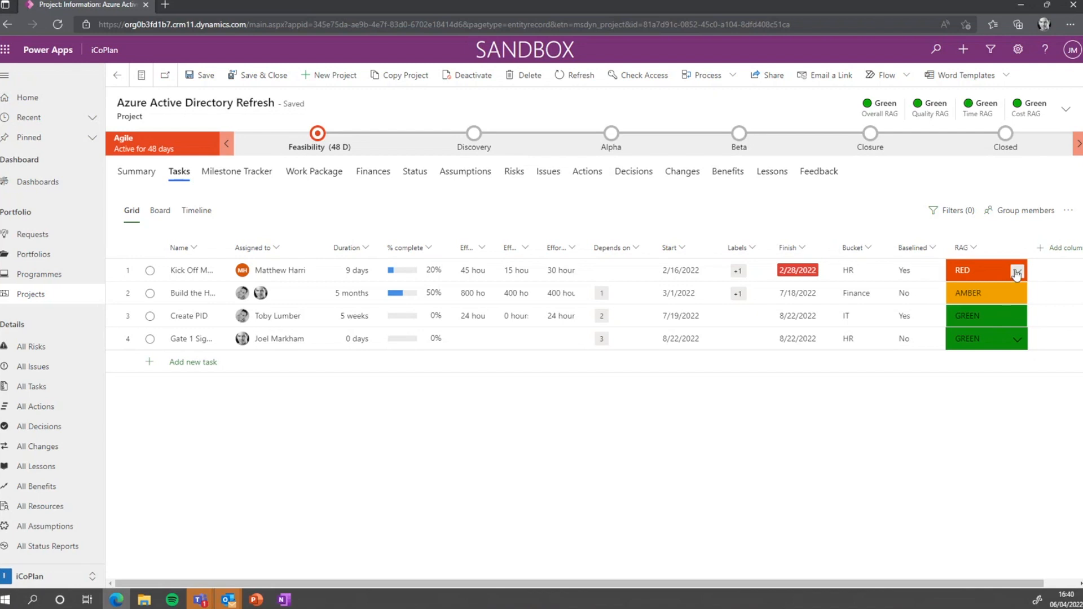
left_click(1017, 273)
left_click(852, 207)
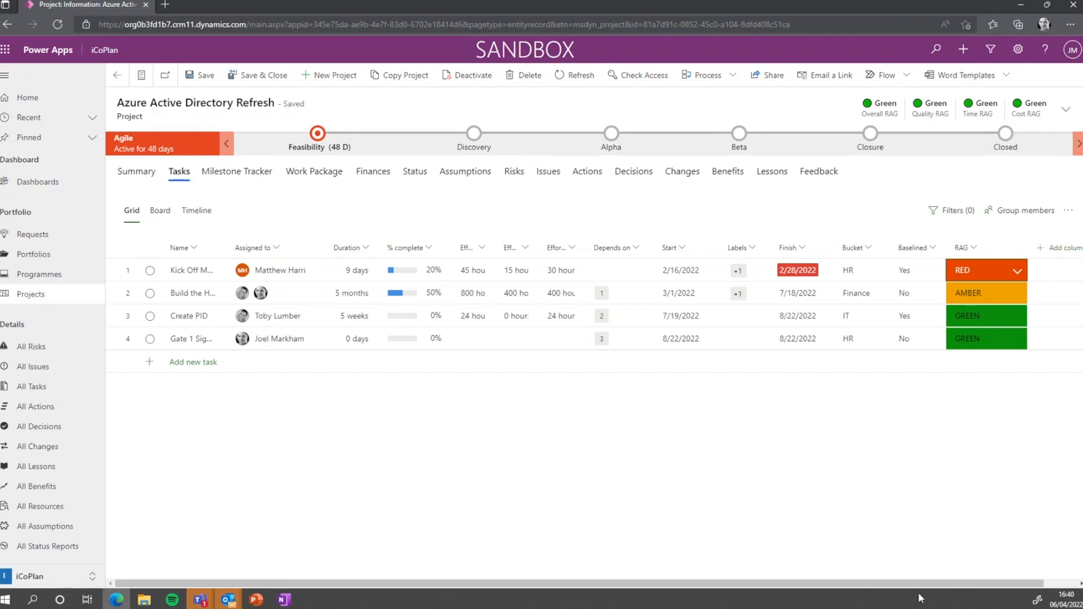
scroll(926, 584, "right", 1)
left_click(1019, 251)
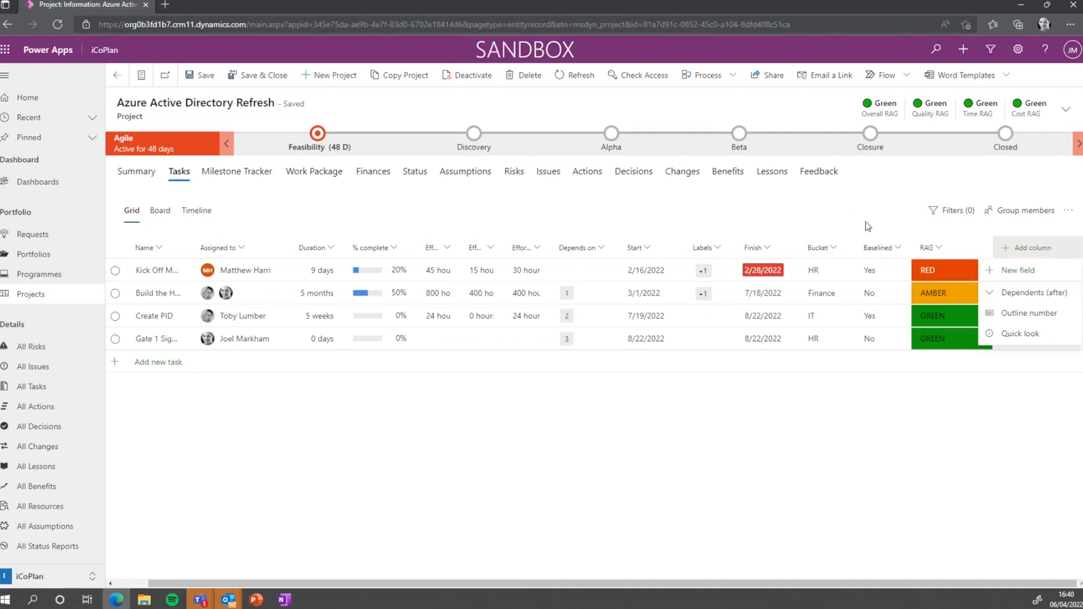
left_click(796, 204)
left_click_drag(856, 584, 795, 588)
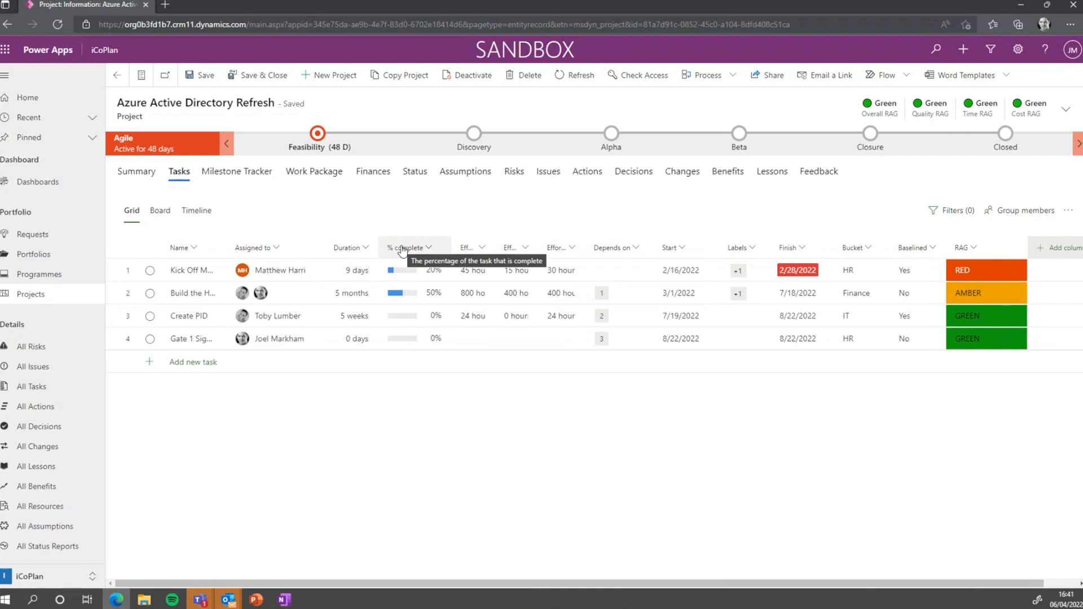
left_click(235, 179)
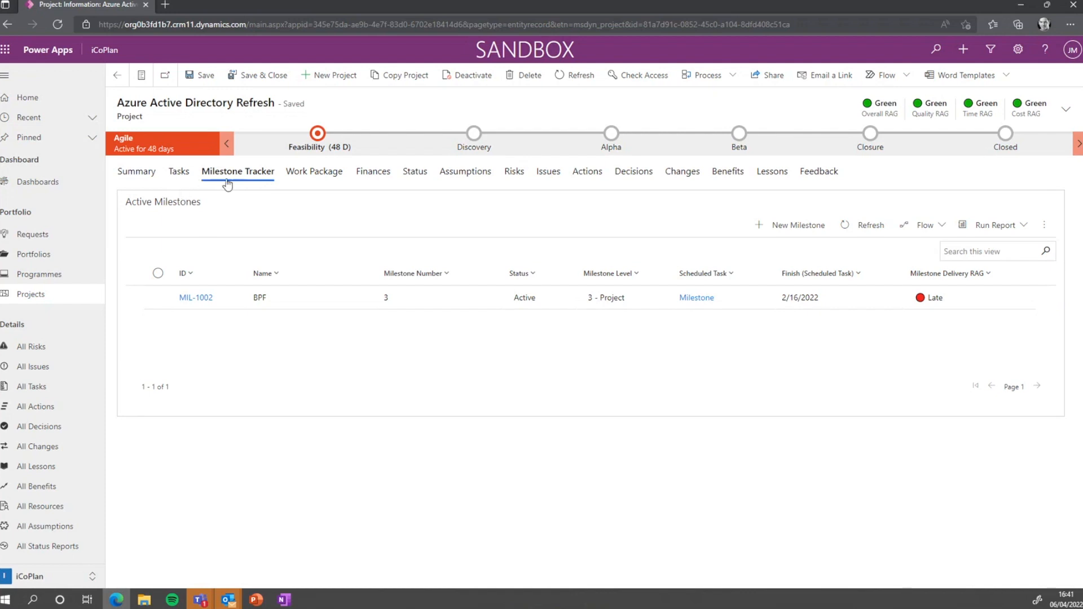
left_click(178, 172)
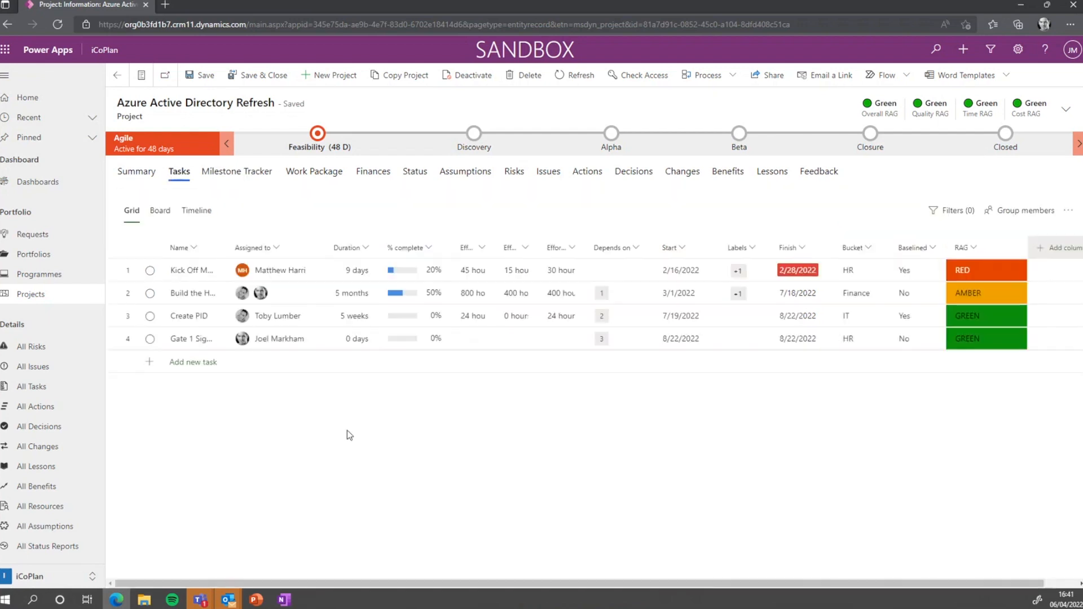
On the Board view, add a new bucket named Test
left_click(158, 211)
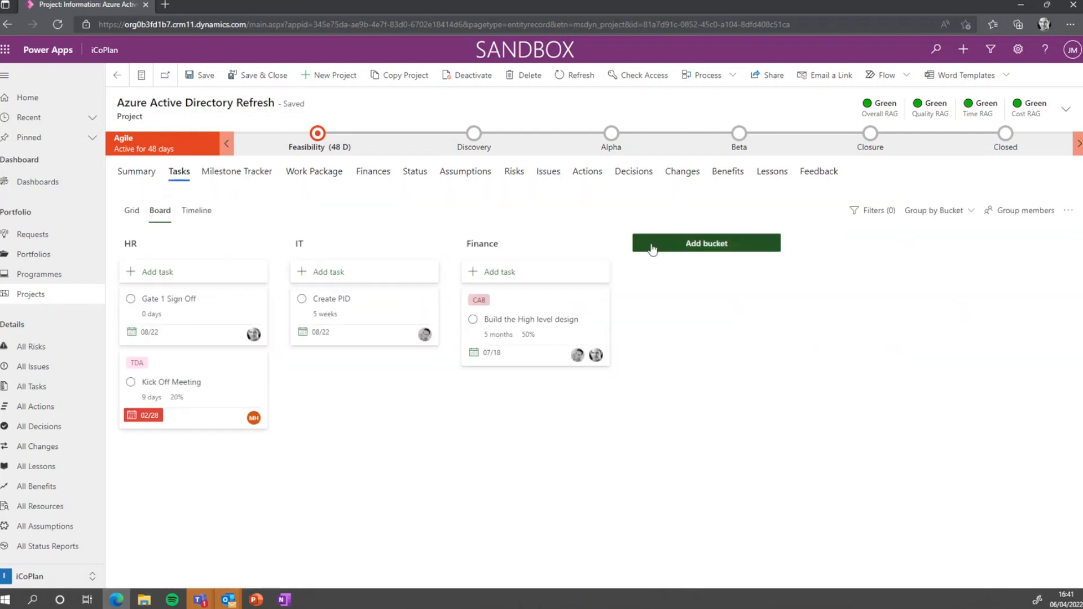
left_click(671, 249)
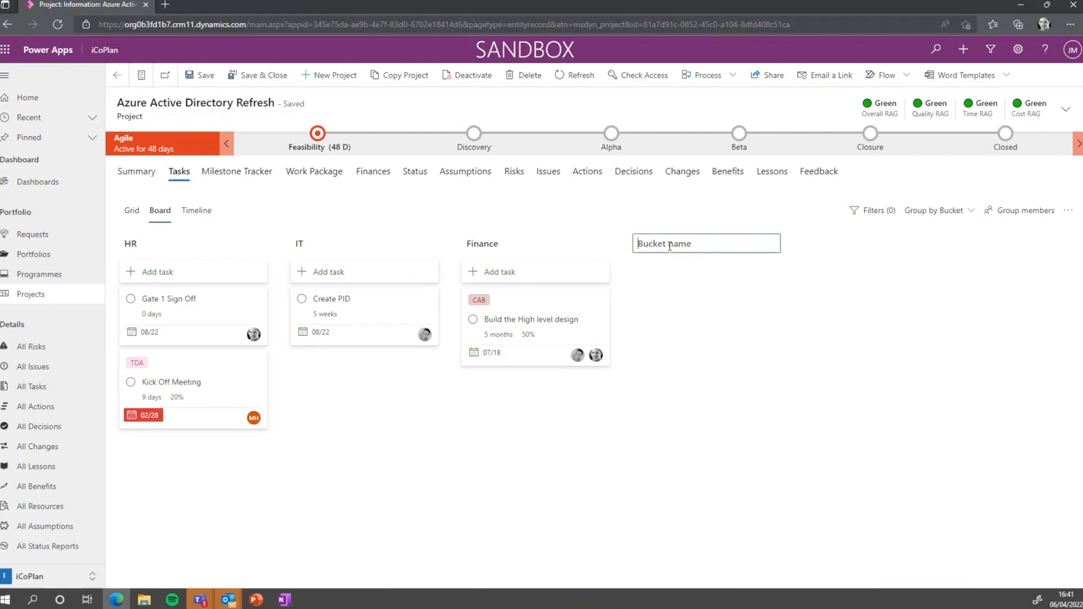
type("Test")
key("Return")
Add a Test System task to the Test bucket, assigned to a team member, then return to Grid
left_click(685, 273)
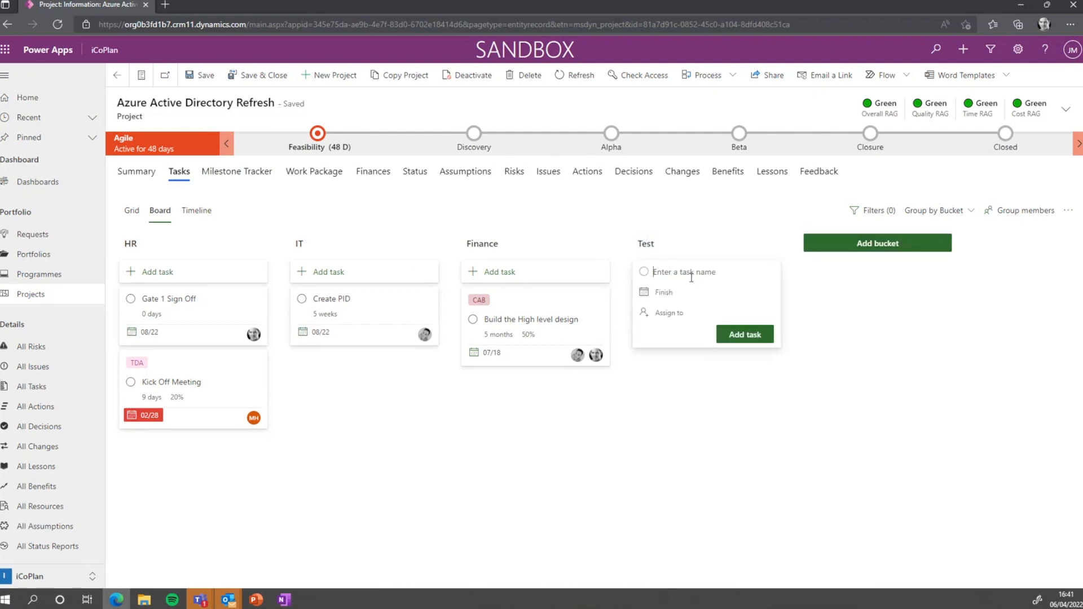
type("Test System")
key("Tab")
left_click(680, 313)
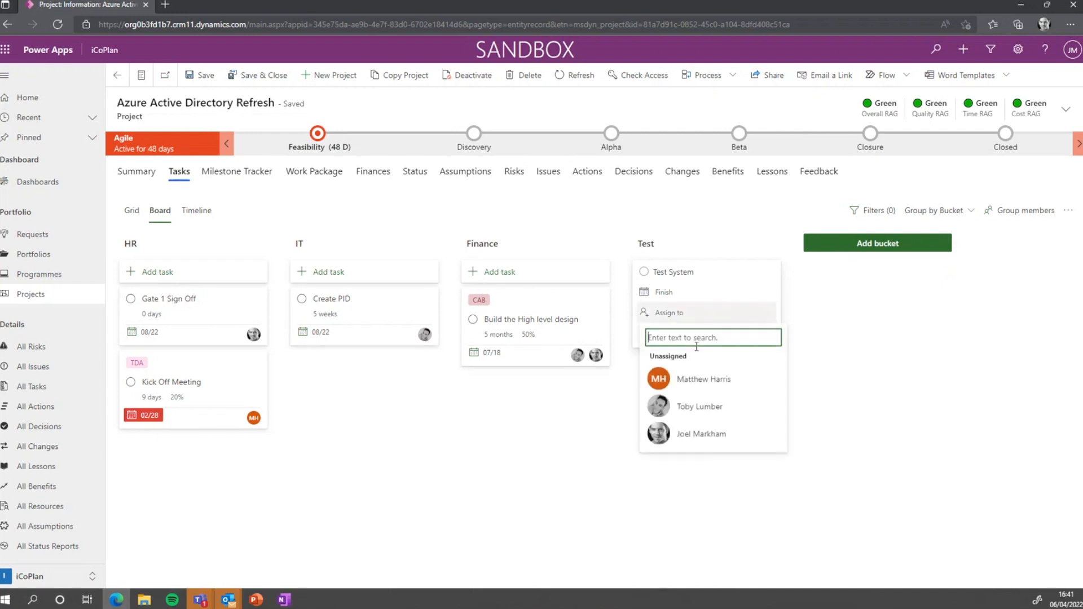
left_click(705, 407)
left_click(744, 336)
left_click(826, 346)
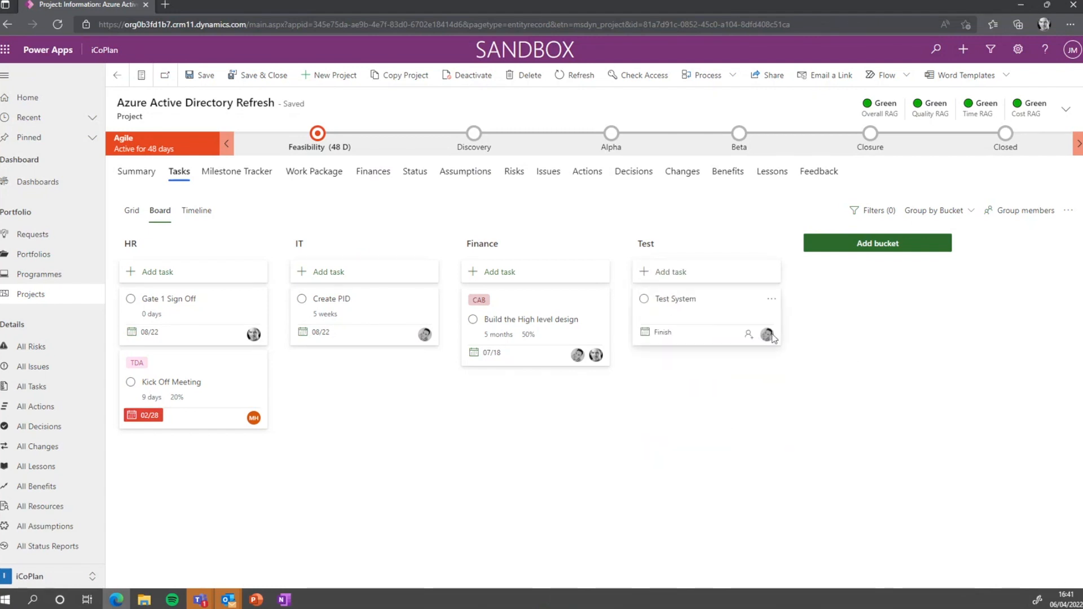
left_click(129, 212)
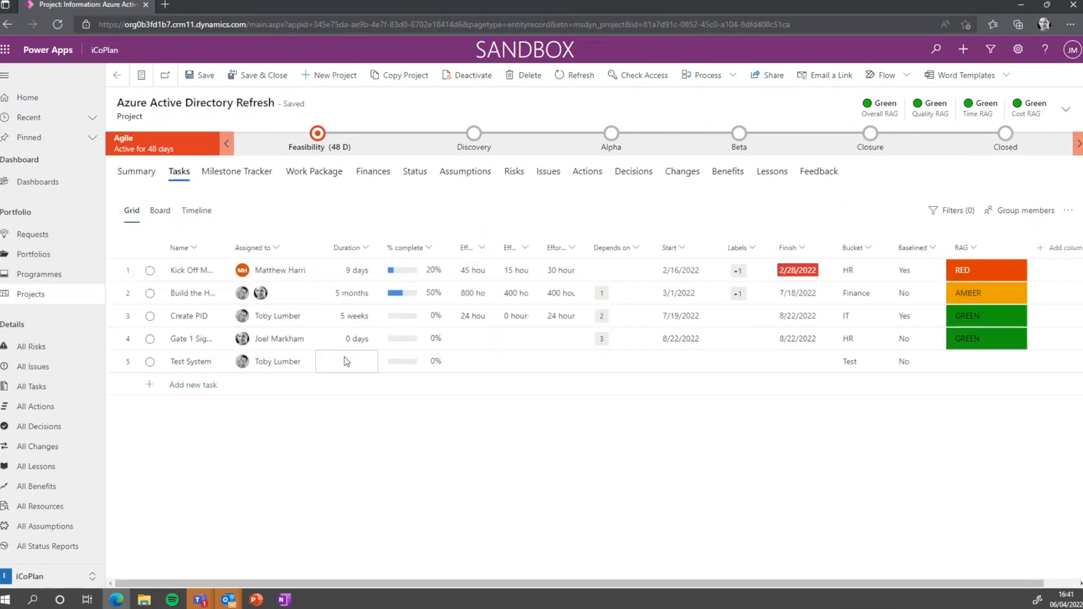
Switch between Board and Grid views, then open the Test System task's details from its card menu
left_click(159, 210)
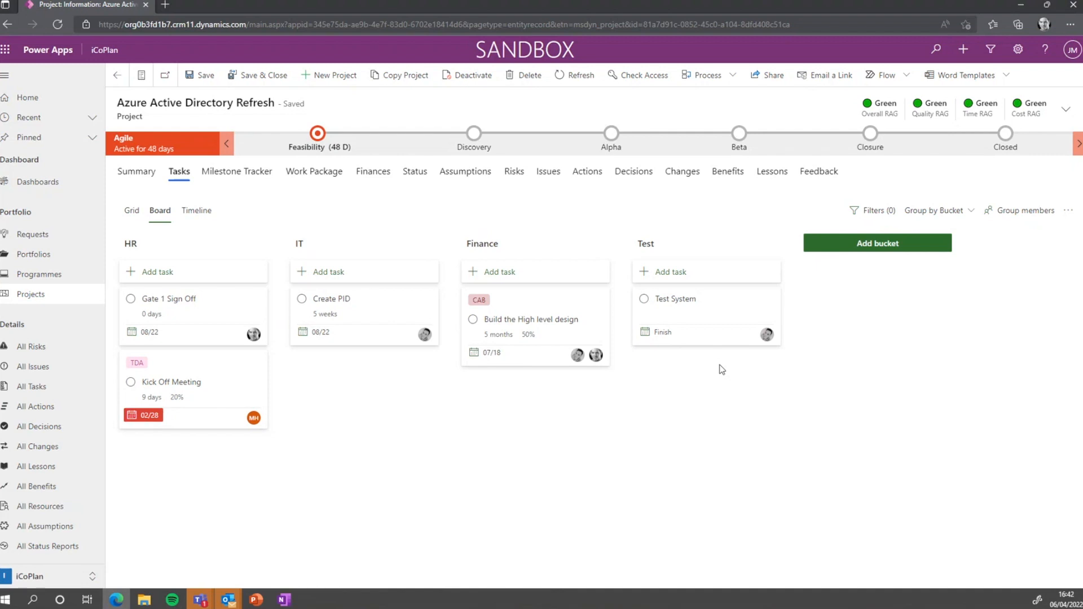
left_click(132, 211)
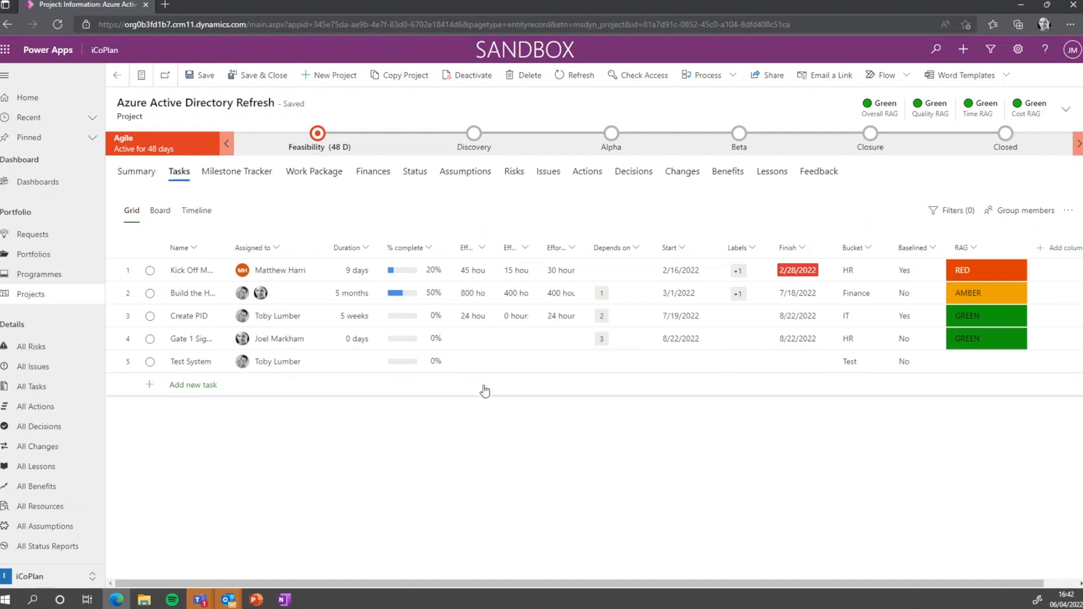
left_click(161, 211)
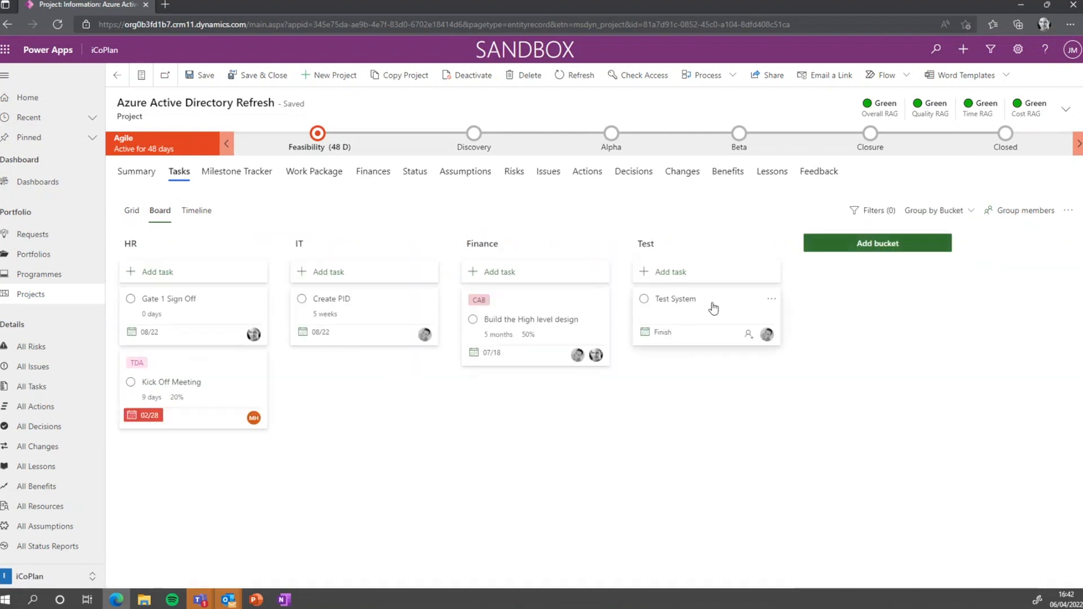
left_click(771, 301)
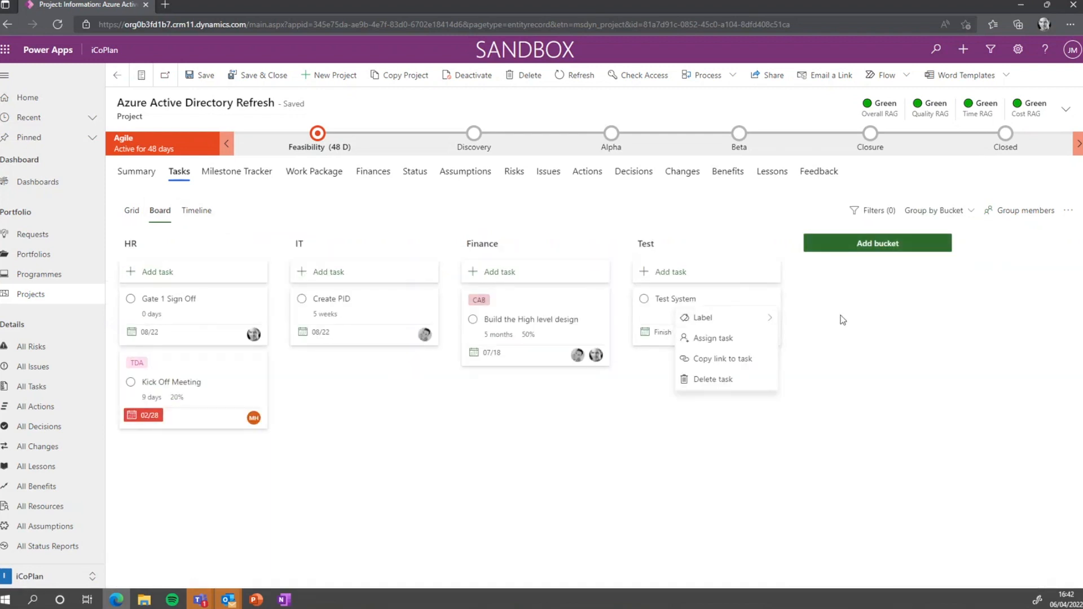
left_click(666, 305)
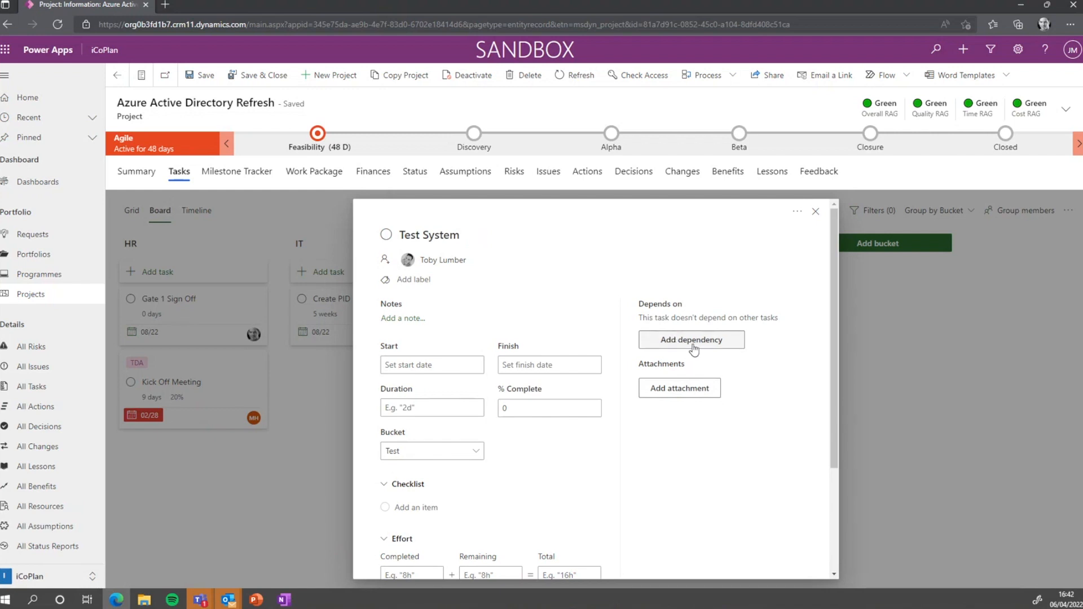
In Test System's custom fields, set Baselined to Yes and RAG to AMBER
scroll(694, 350, "down", 3)
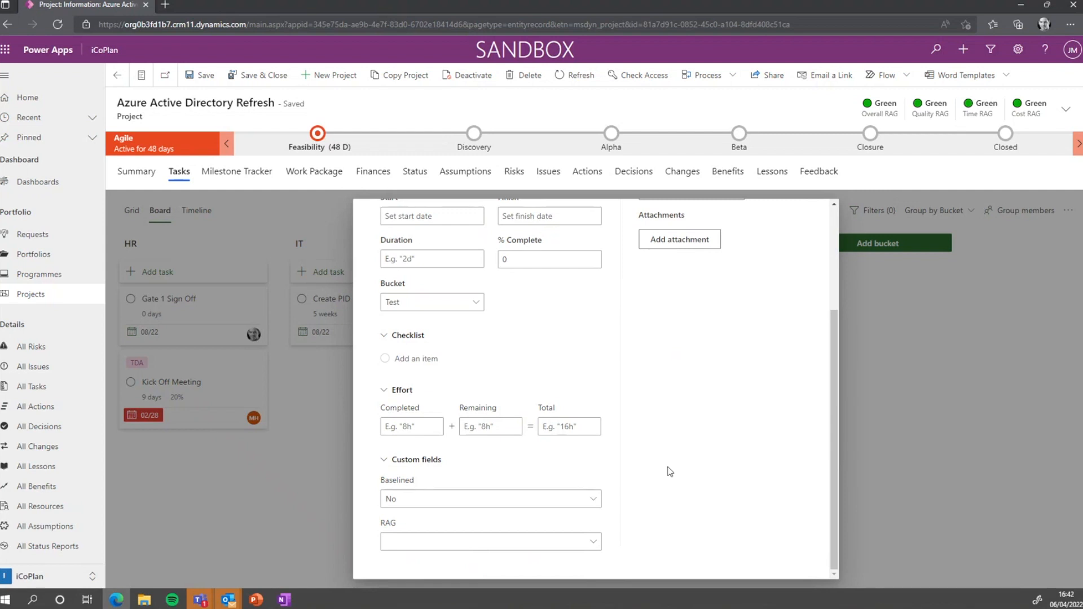
left_click(587, 499)
left_click(559, 541)
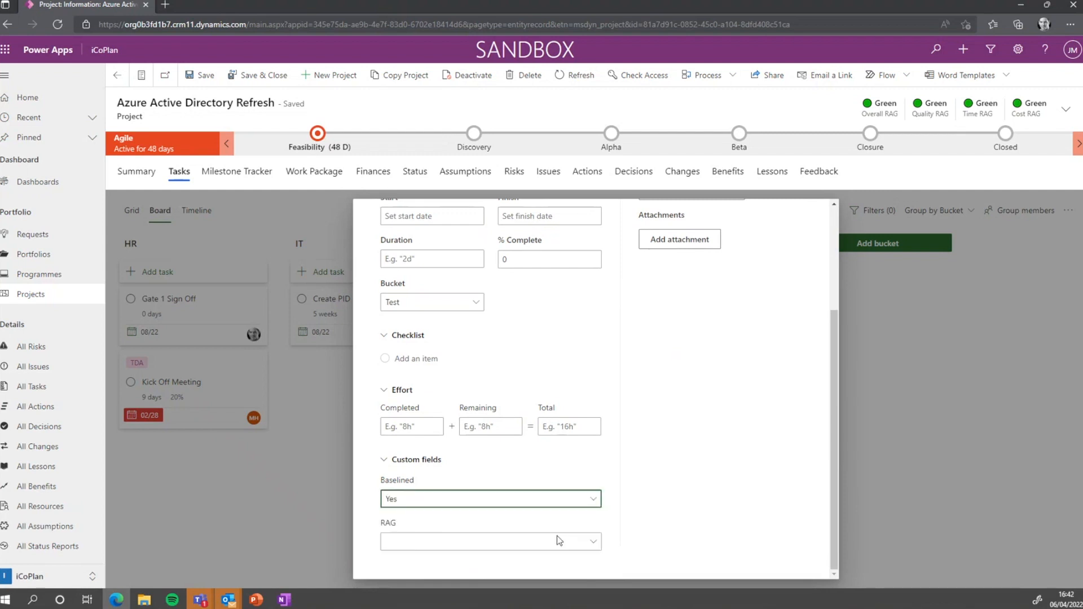
left_click(558, 540)
left_click(477, 496)
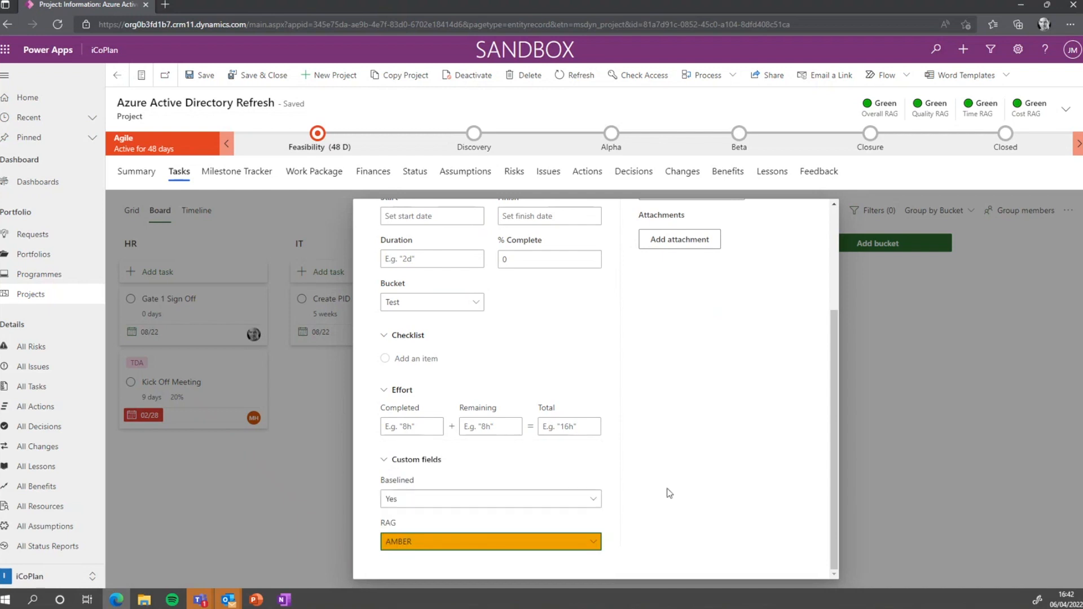
scroll(690, 474, "up", 3)
scroll(733, 338, "down", 3)
scroll(755, 360, "up", 5)
Close the task details and switch the tasks to the Timeline view
left_click(818, 213)
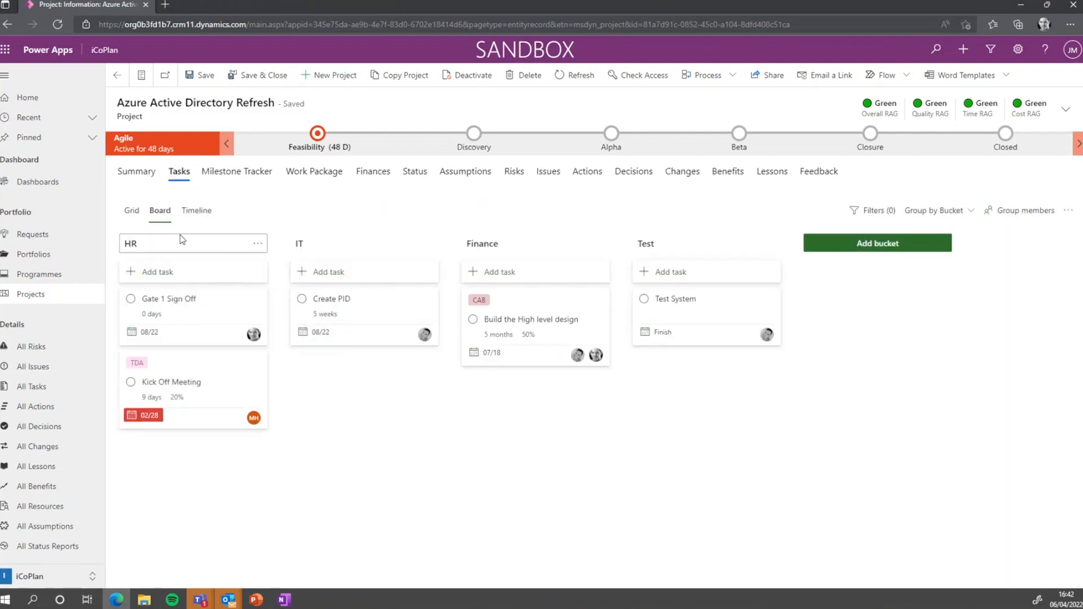
left_click(132, 209)
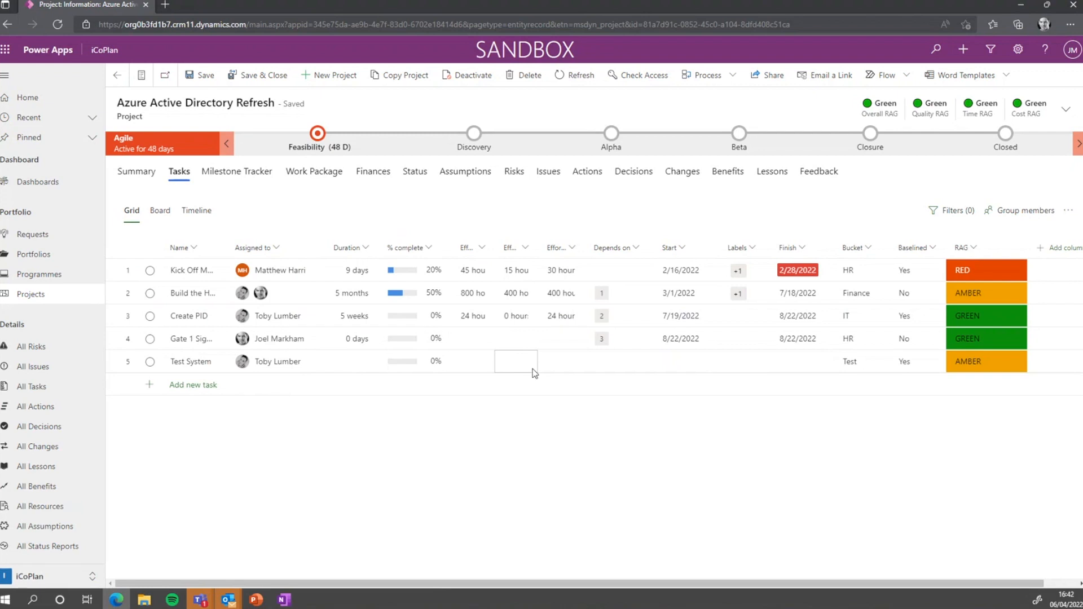
left_click(186, 214)
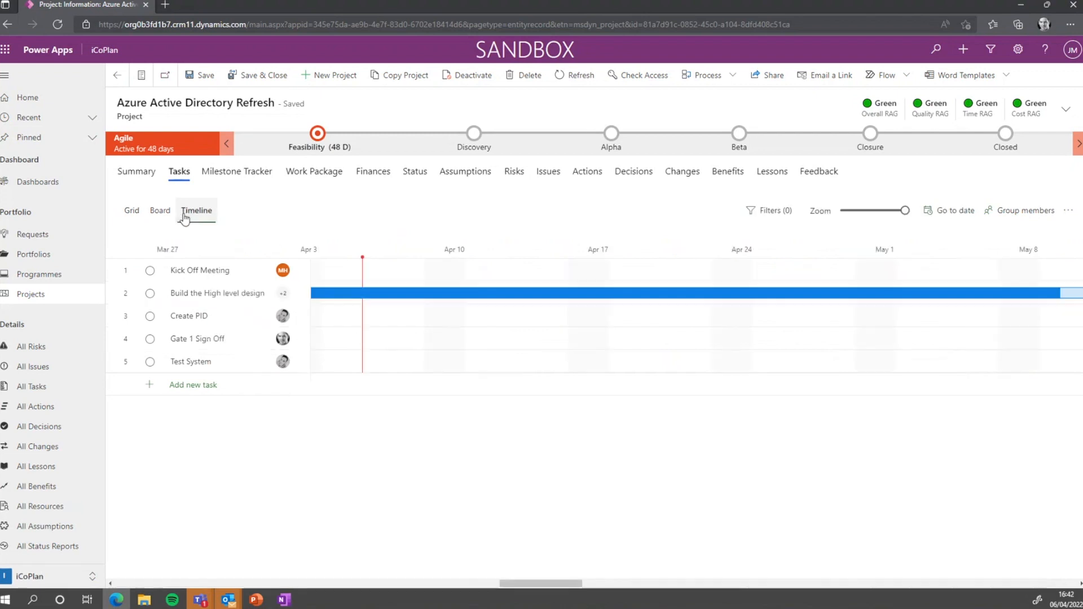
Zoom the timeline out and extend Kick Off Meeting to finish around 10 March
left_click_drag(905, 211, 843, 214)
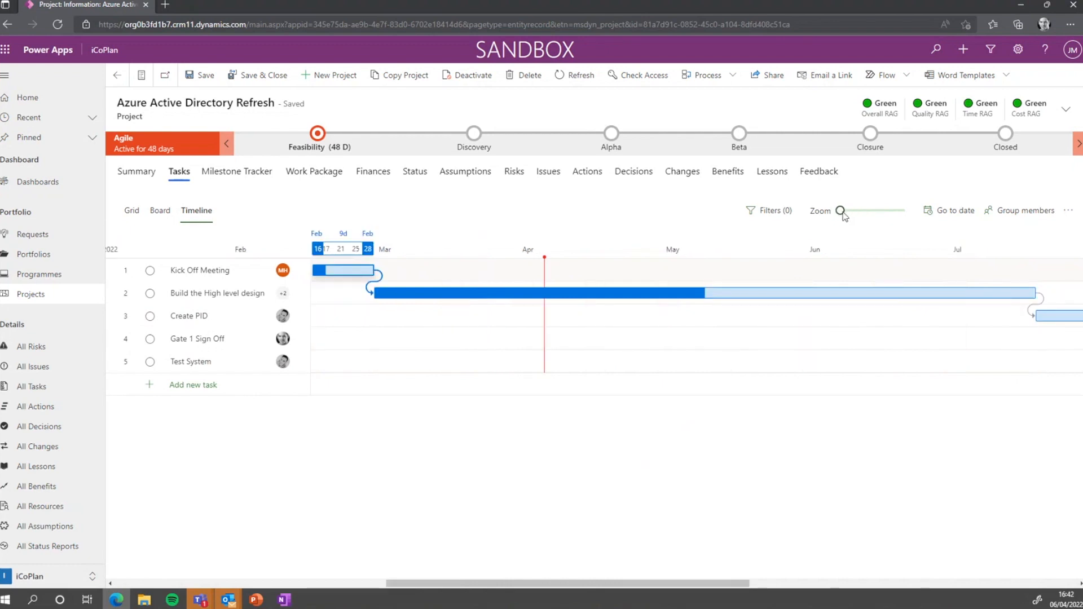
mouse_move(379, 275)
left_click_drag(381, 272, 472, 275)
left_click_drag(373, 270, 443, 271)
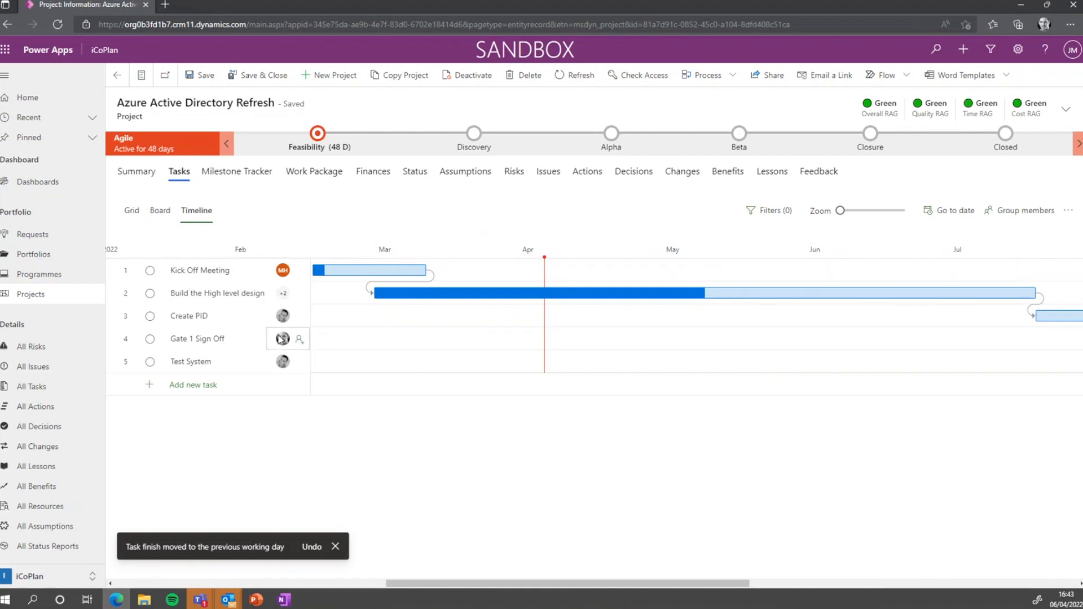
left_click(282, 361)
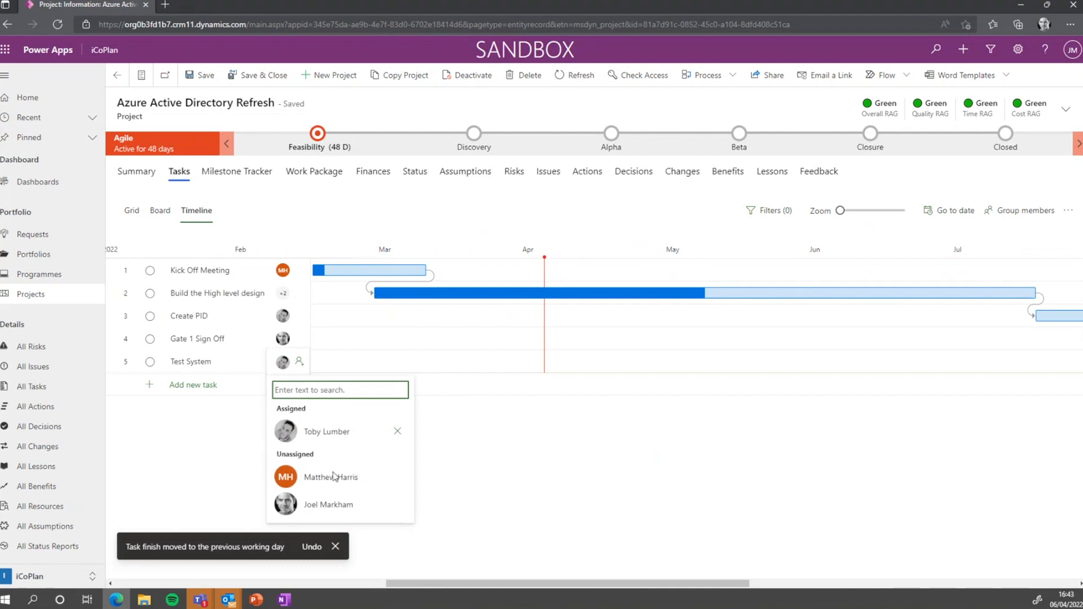
Assign two more team members to the Test System task
left_click(337, 502)
left_click(337, 503)
left_click(479, 480)
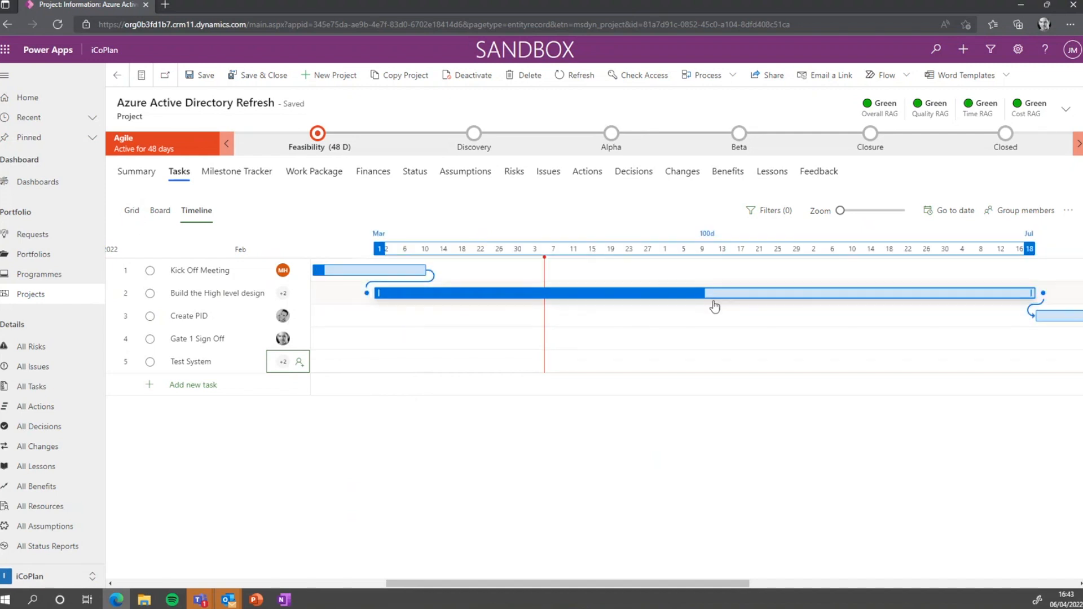
Shorten Build the High level design so it ends in late May
left_click_drag(711, 581, 781, 581)
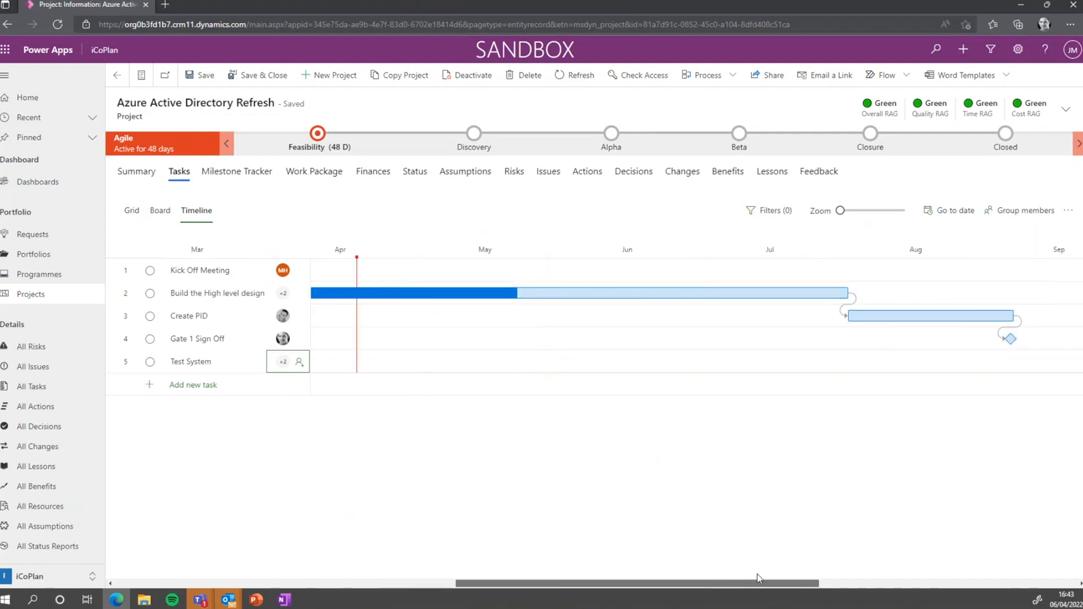
left_click_drag(843, 293, 611, 287)
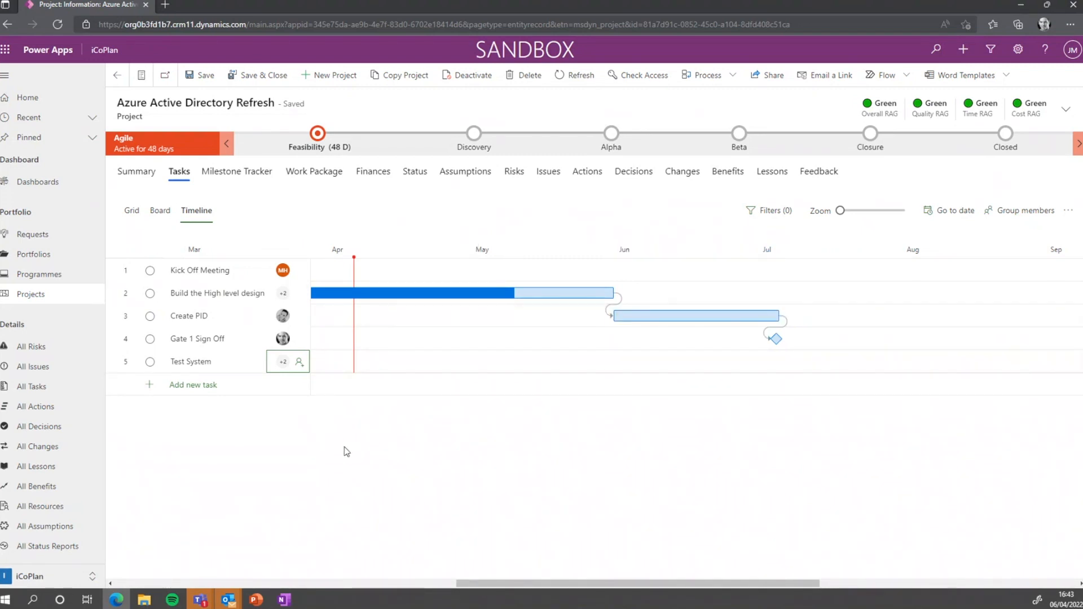
left_click(186, 385)
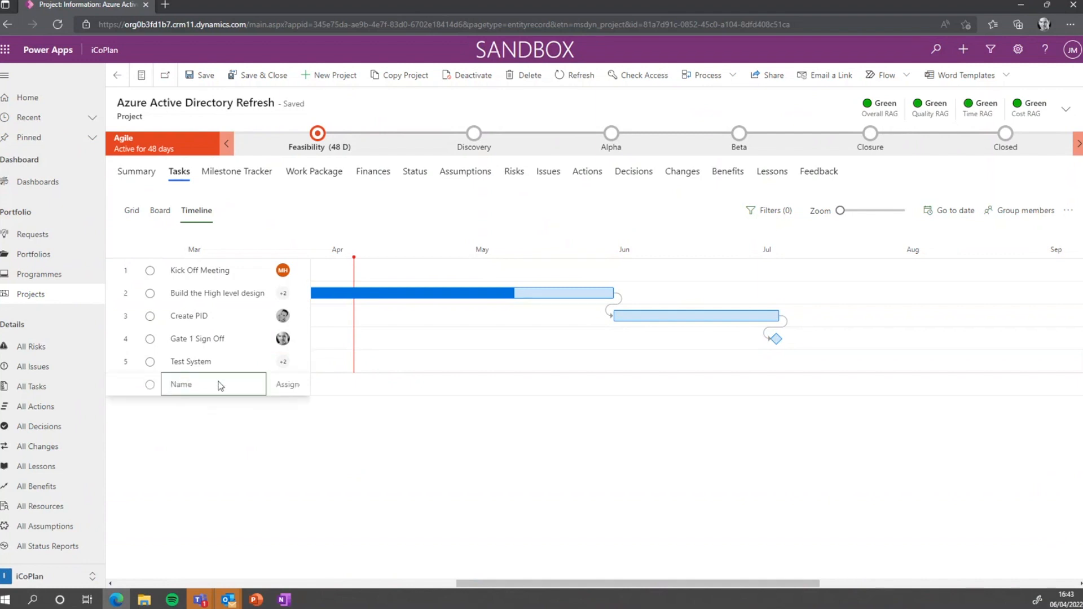
Add a Go Live task assigned to one team member
type("Go Live")
key("Tab")
left_click(295, 384)
left_click(326, 518)
left_click(499, 425)
right_click(393, 387)
left_click(392, 387)
left_click_drag(479, 584, 508, 562)
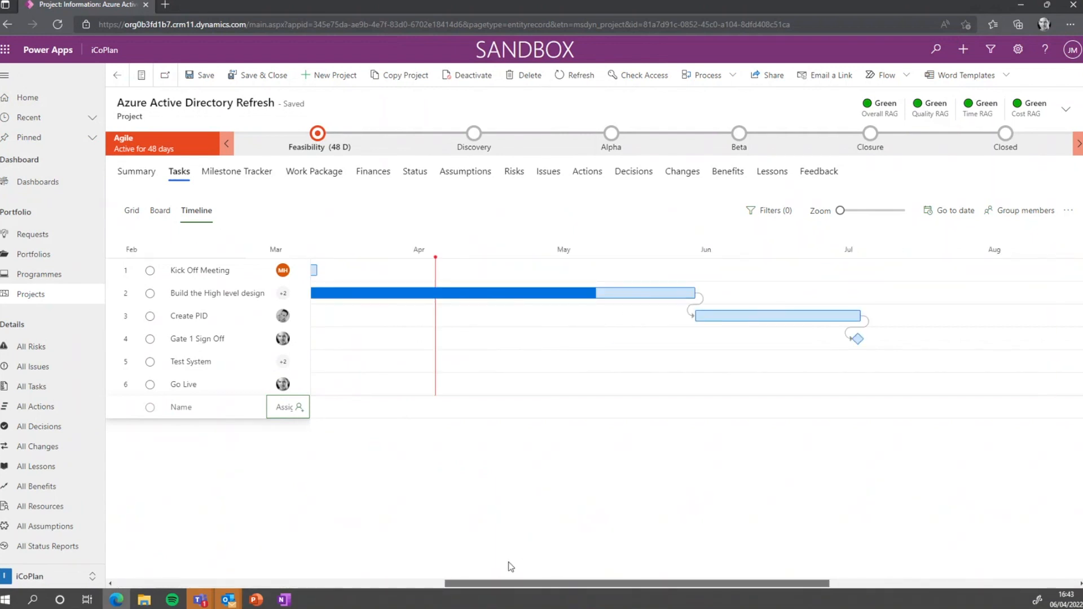
Cycle through the Board, Grid and Timeline views of the tasks
left_click(161, 211)
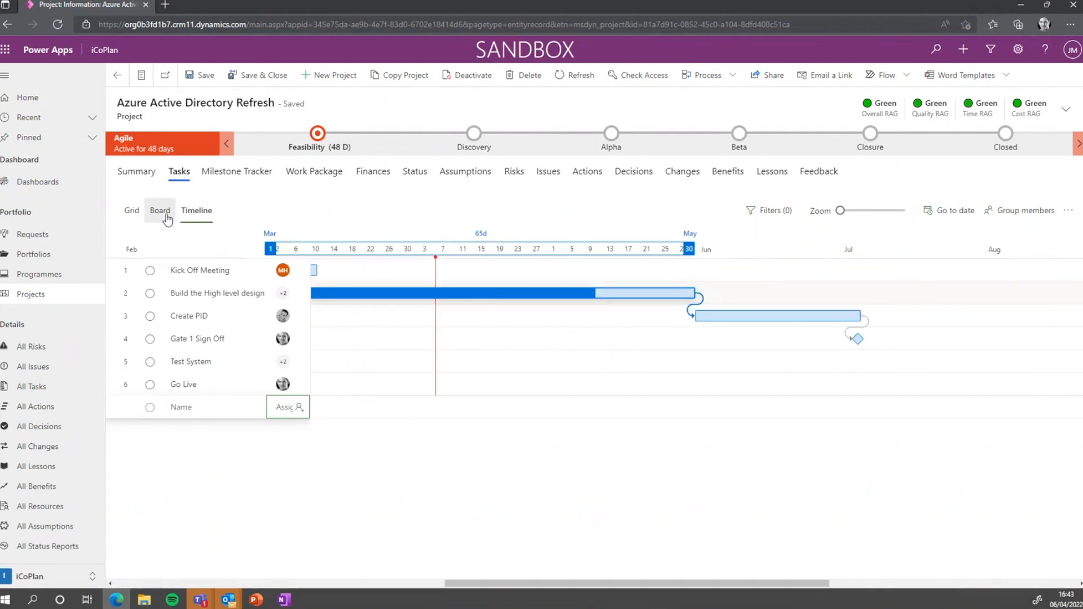
left_click(131, 210)
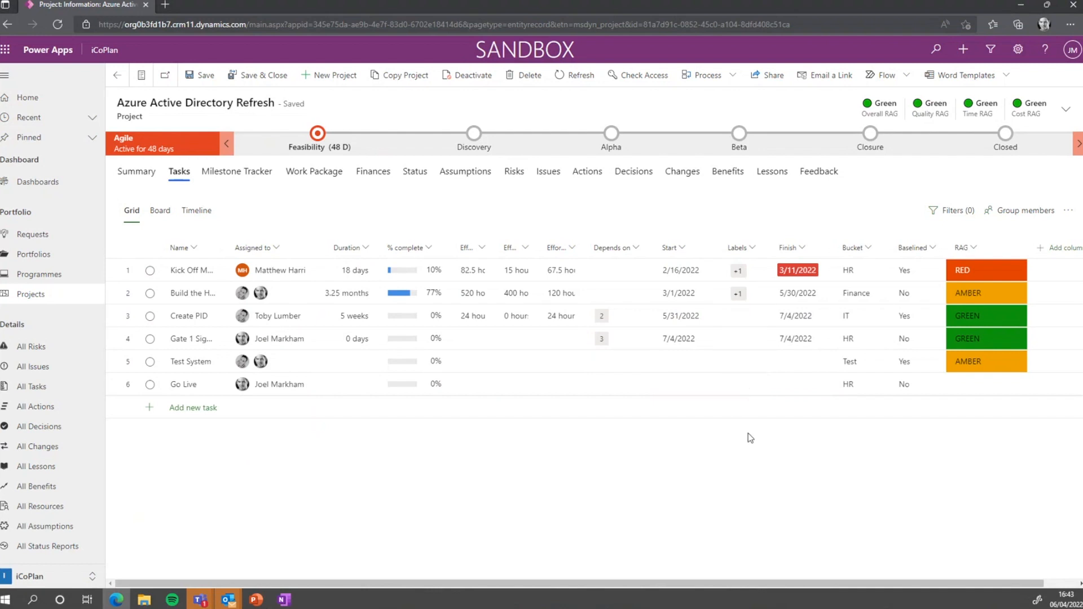
left_click(156, 217)
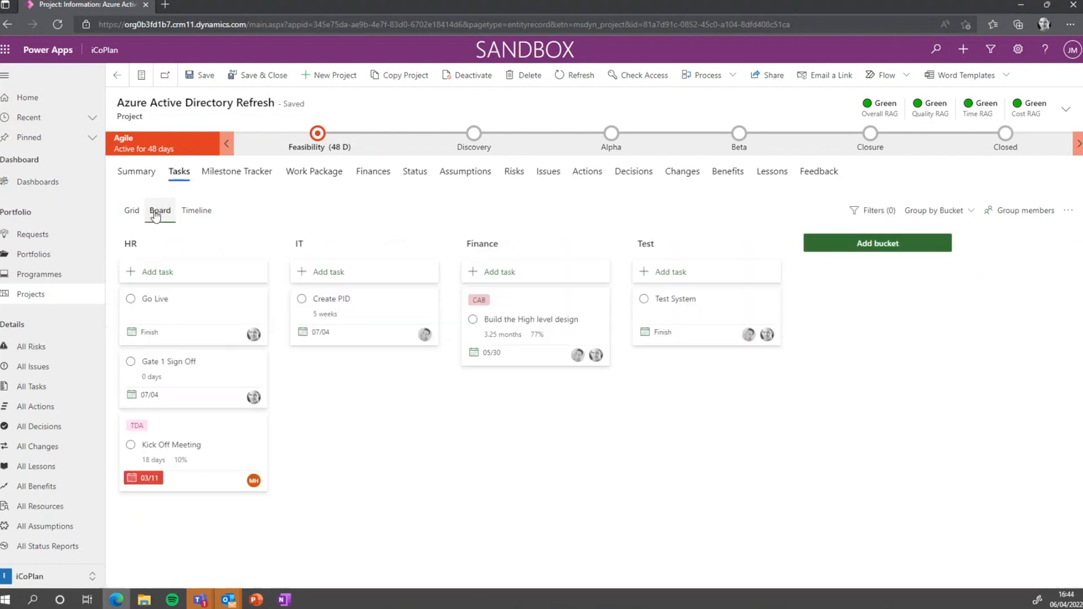
left_click(206, 220)
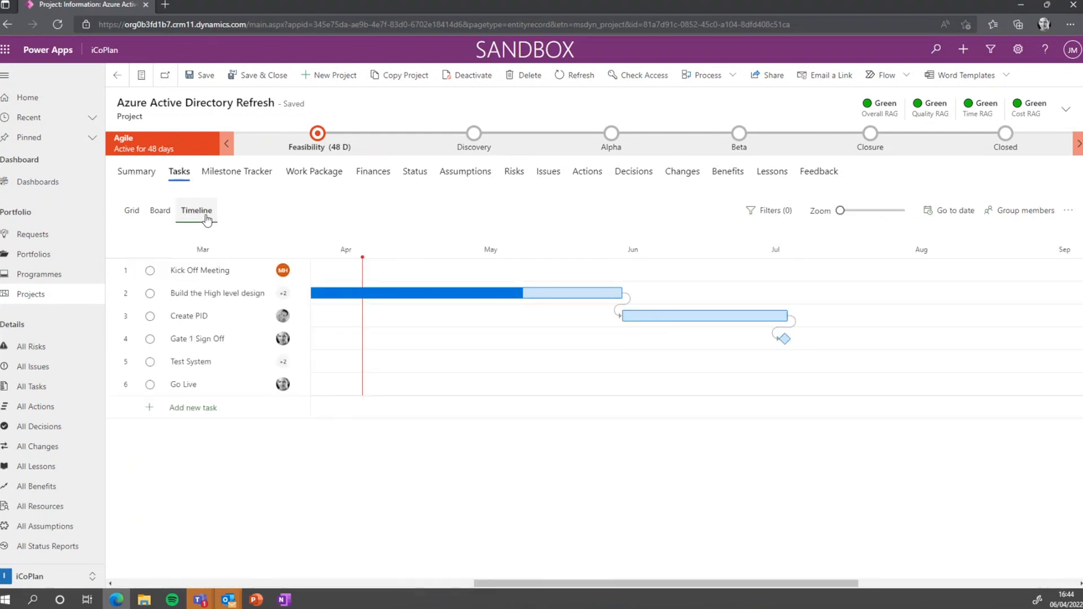
left_click(789, 215)
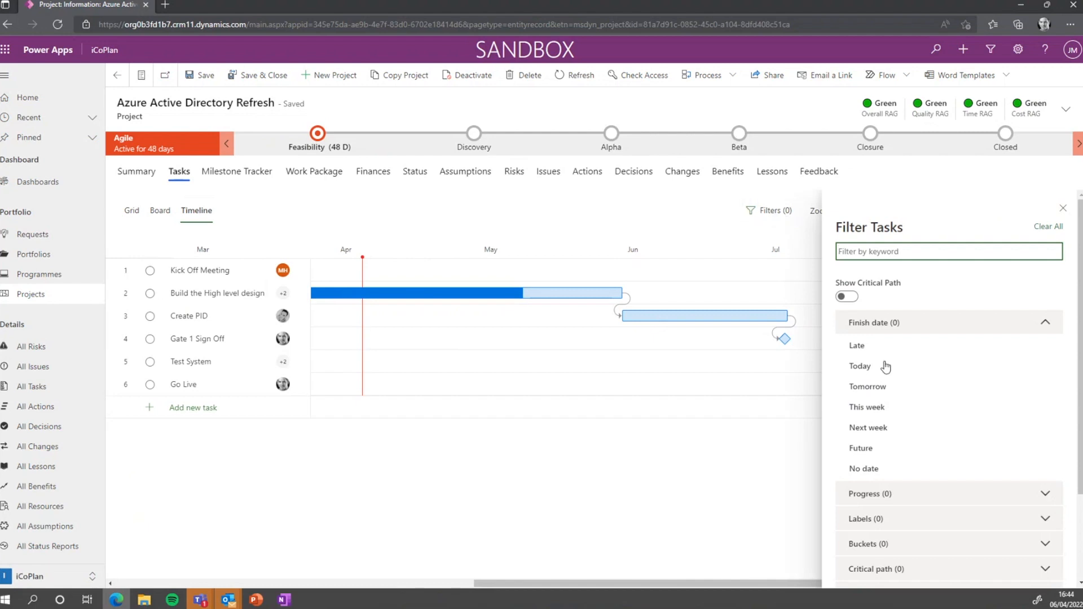
Filter the tasks to show only those finishing late
scroll(912, 408, "down", 2)
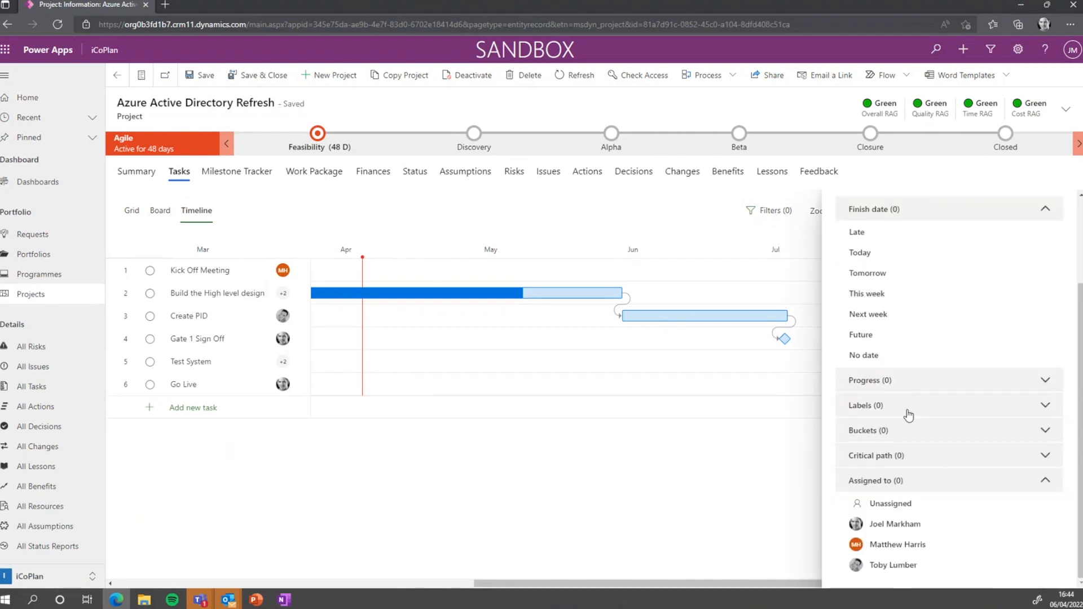
scroll(910, 415, "up", 2)
left_click(901, 353)
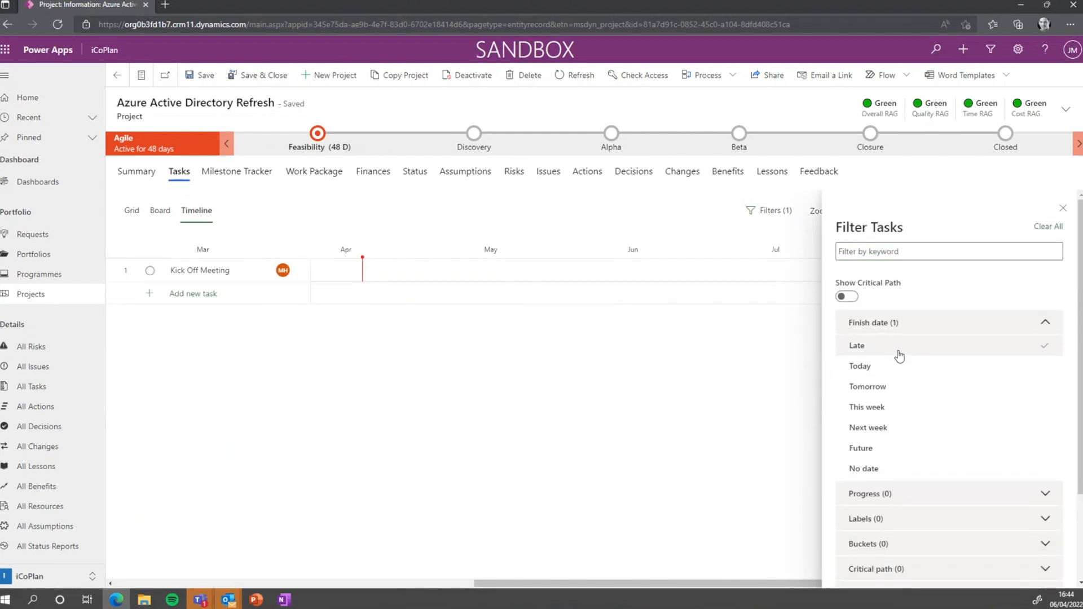
left_click(1063, 208)
Clear all task filters so every task shows again
left_click(766, 211)
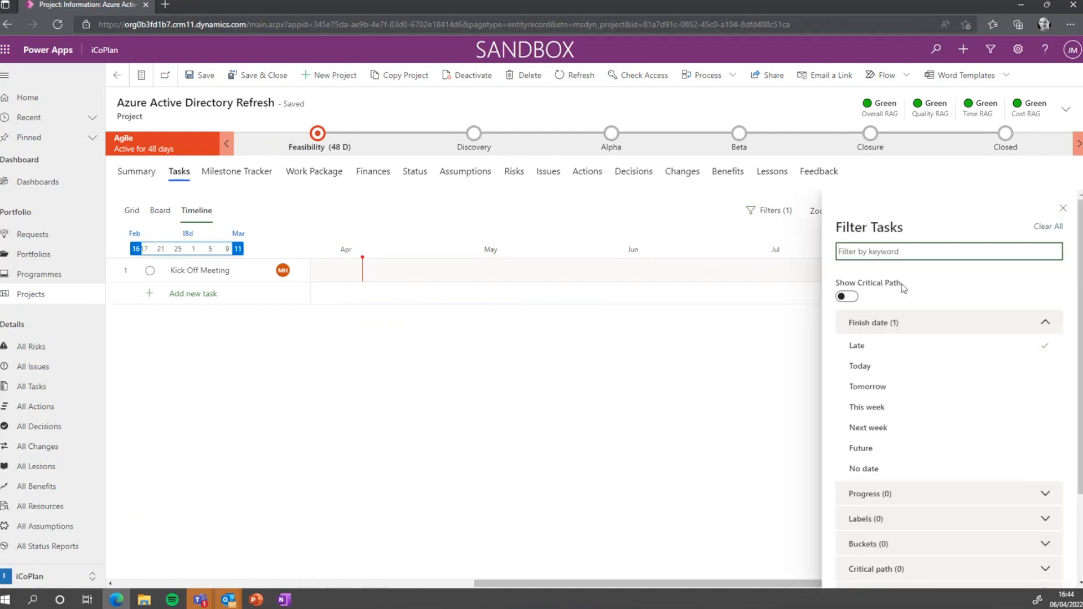
scroll(926, 362, "down", 2)
scroll(950, 411, "up", 2)
left_click(1048, 226)
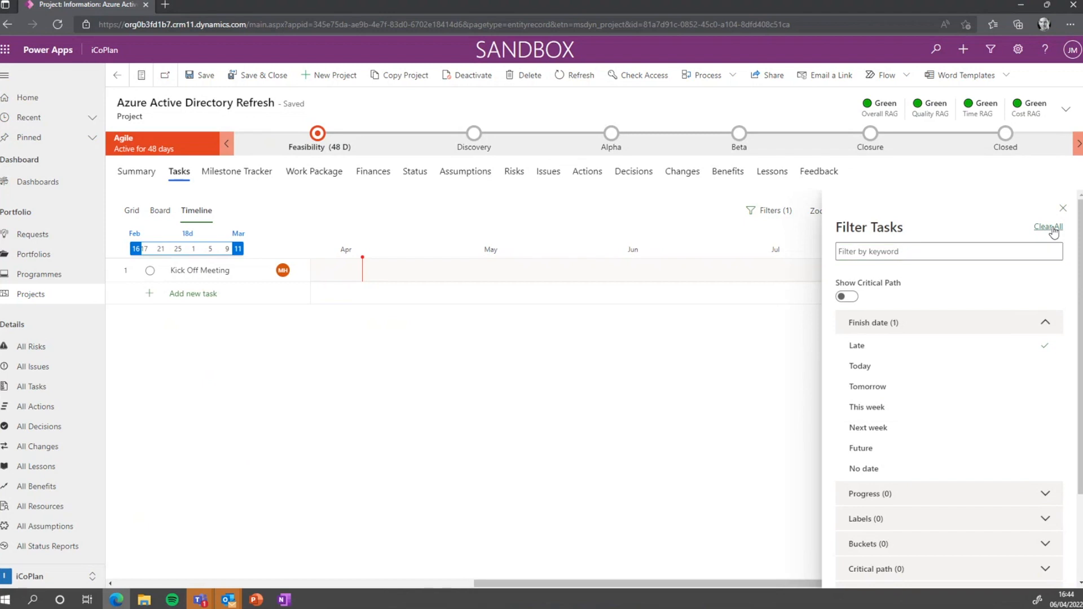
left_click(158, 211)
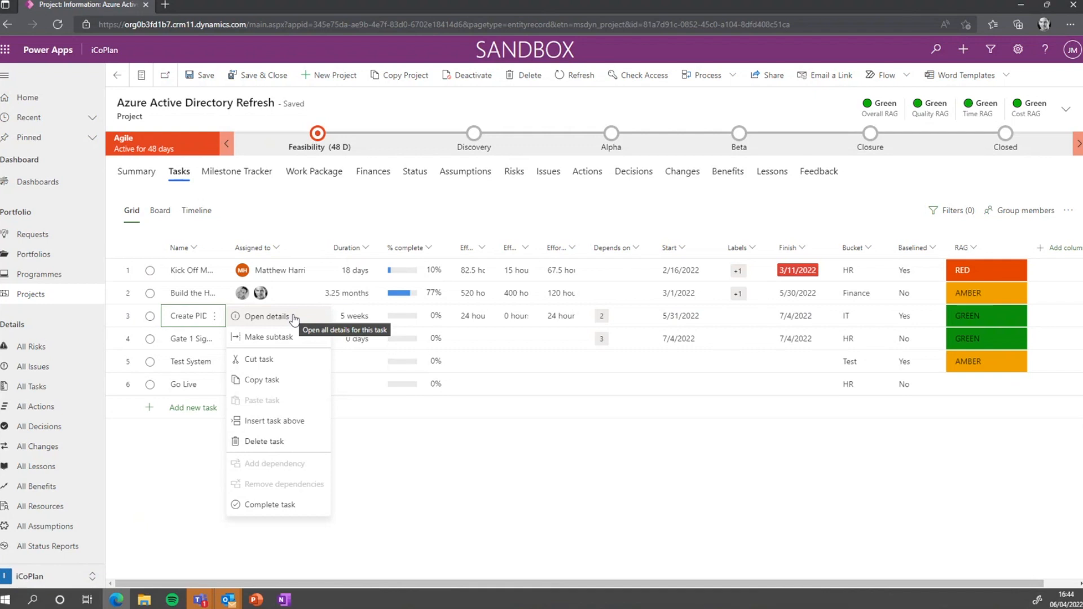
Open Create PID's details and tag it with the TDA label
left_click(293, 319)
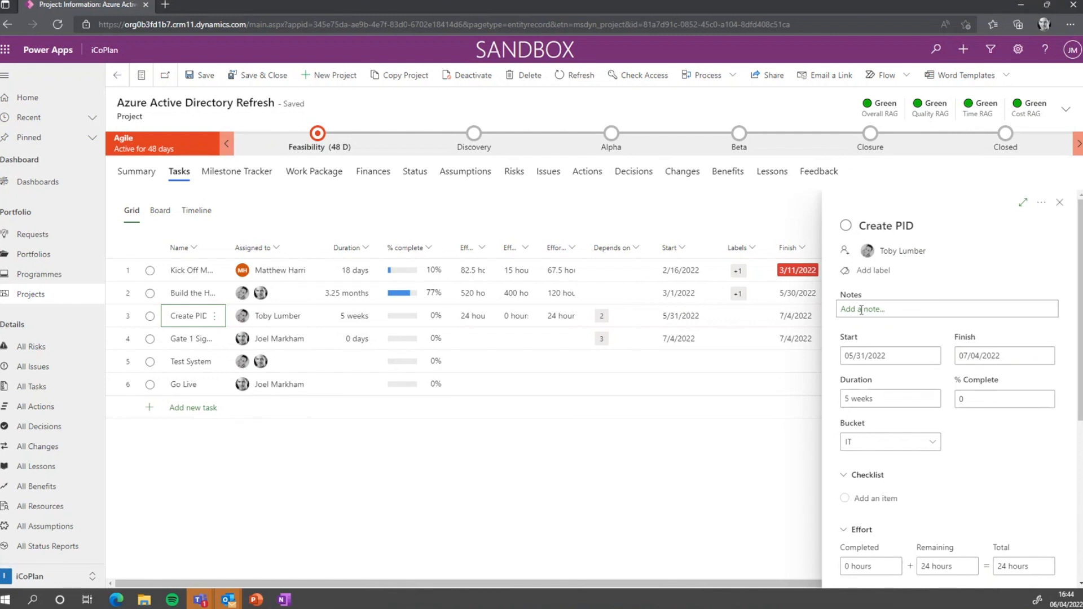
left_click(888, 271)
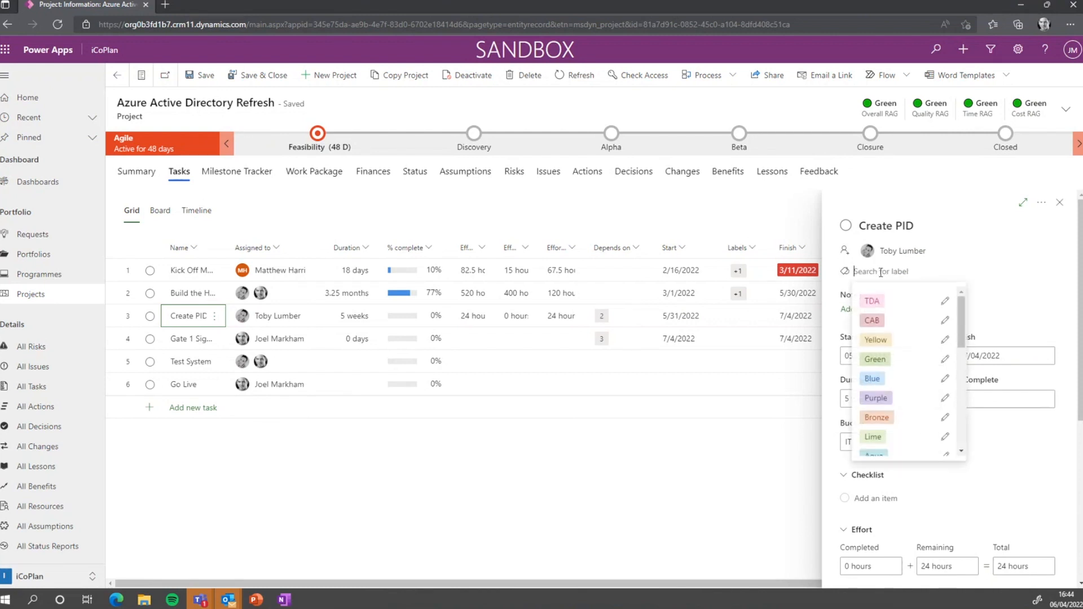
left_click(872, 301)
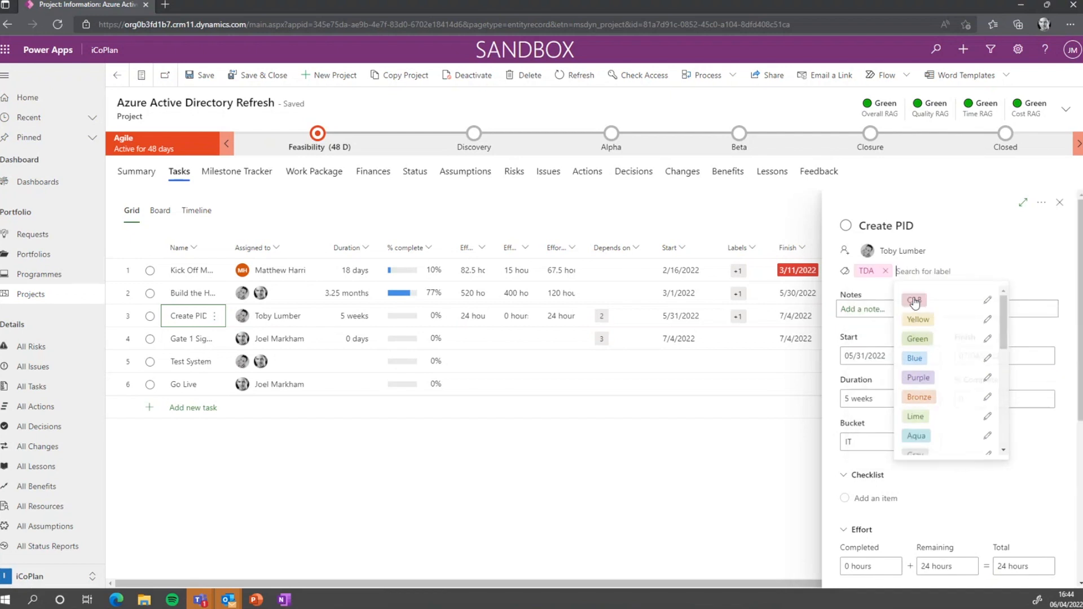
Add a note telling the assignee the PID must include costs and timescales
left_click(878, 310)
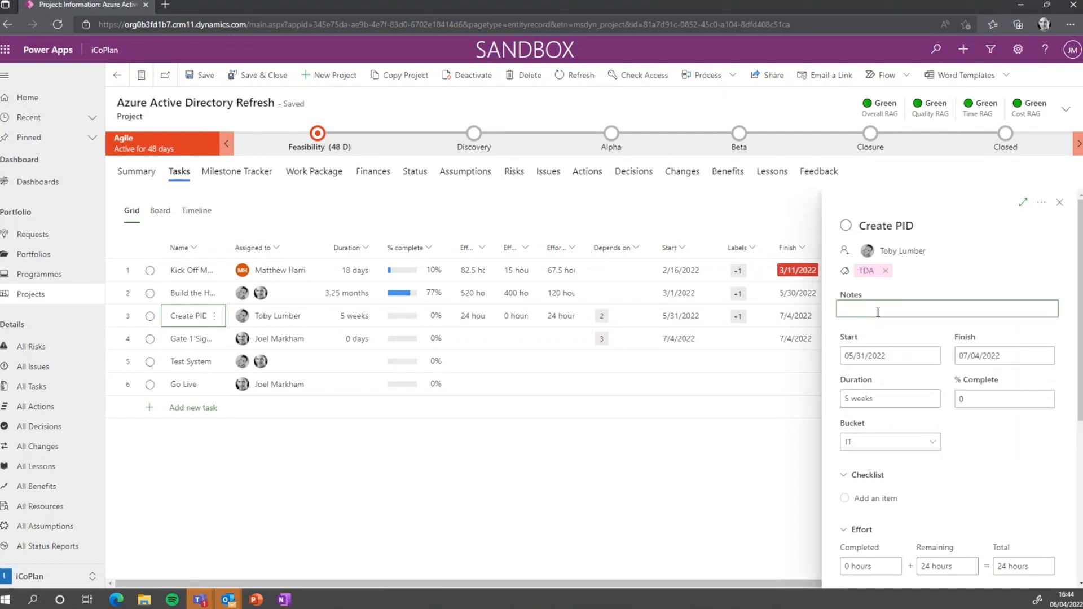
type("Make sure the PID incl")
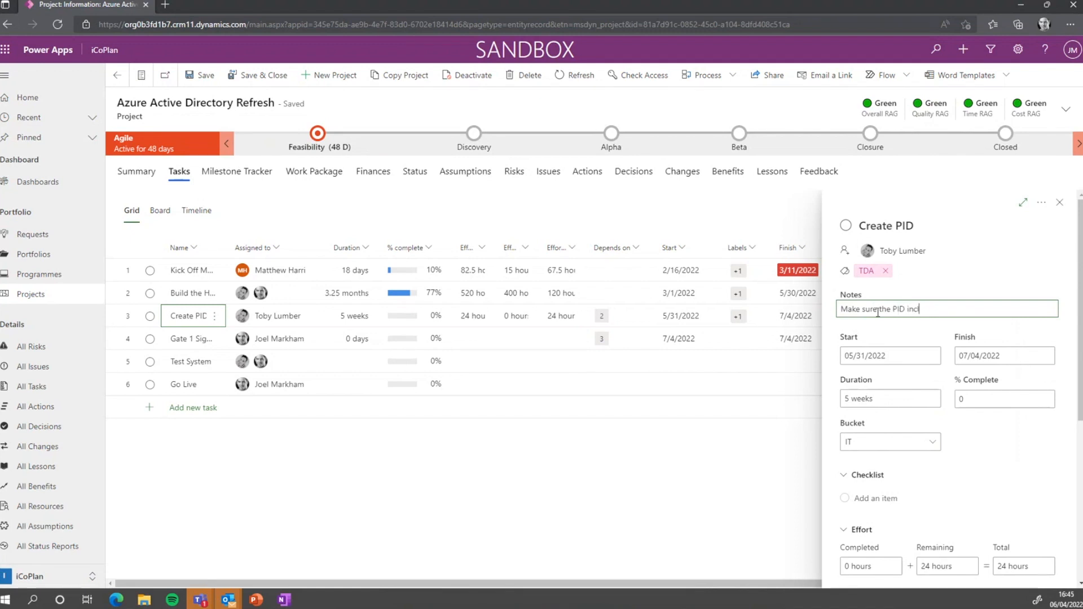
type("udes costs and tim")
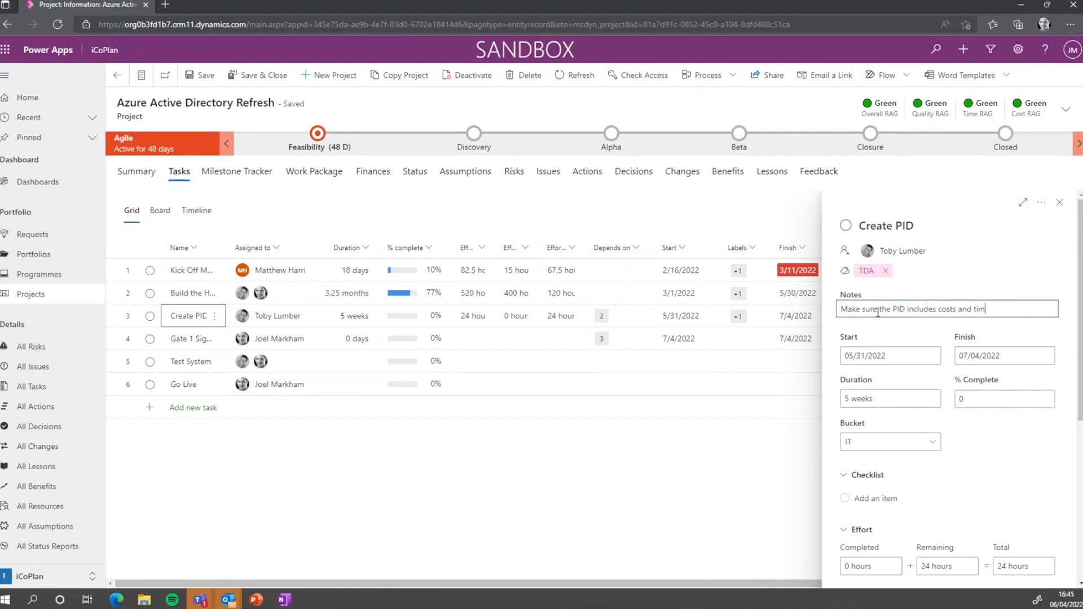
type("escales toby!")
left_click(976, 264)
left_click(1050, 447)
left_click_drag(1078, 295, 1079, 320)
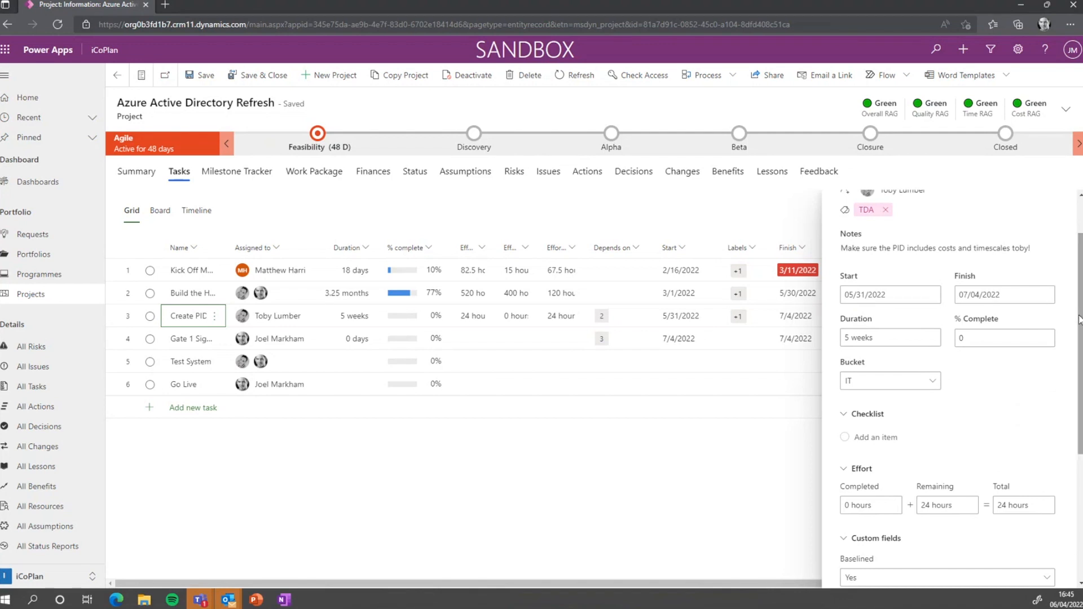
left_click_drag(1079, 312, 1080, 351)
Add three meeting checklist items to Create PID: a colleague meeting, the requirements-collation meeting, and Meet with Supplier
left_click(931, 364)
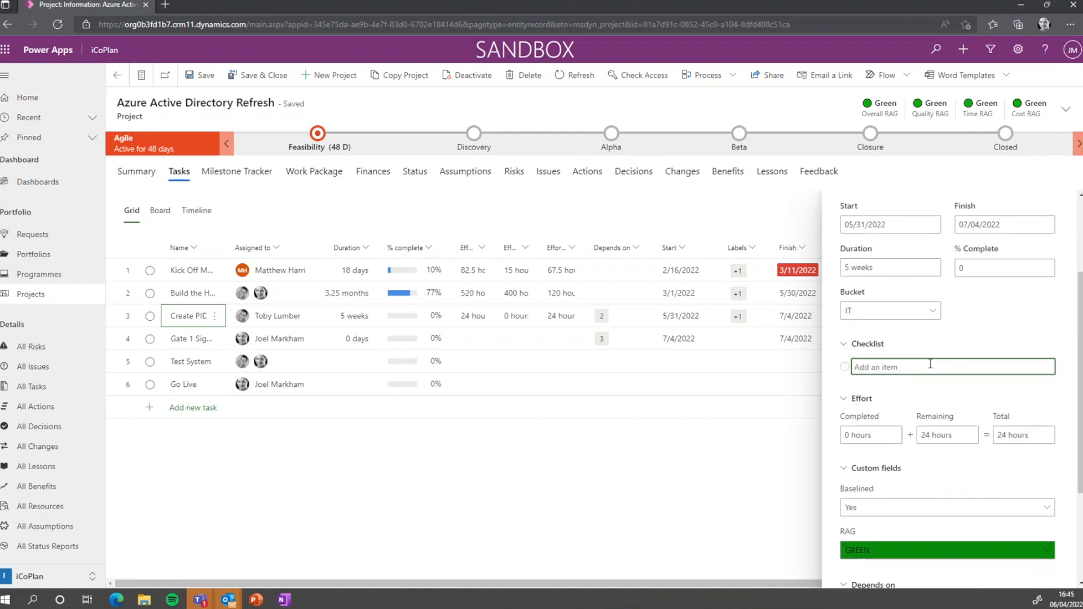
type("Meet with Toby")
key("Return")
type("Meet with Joe")
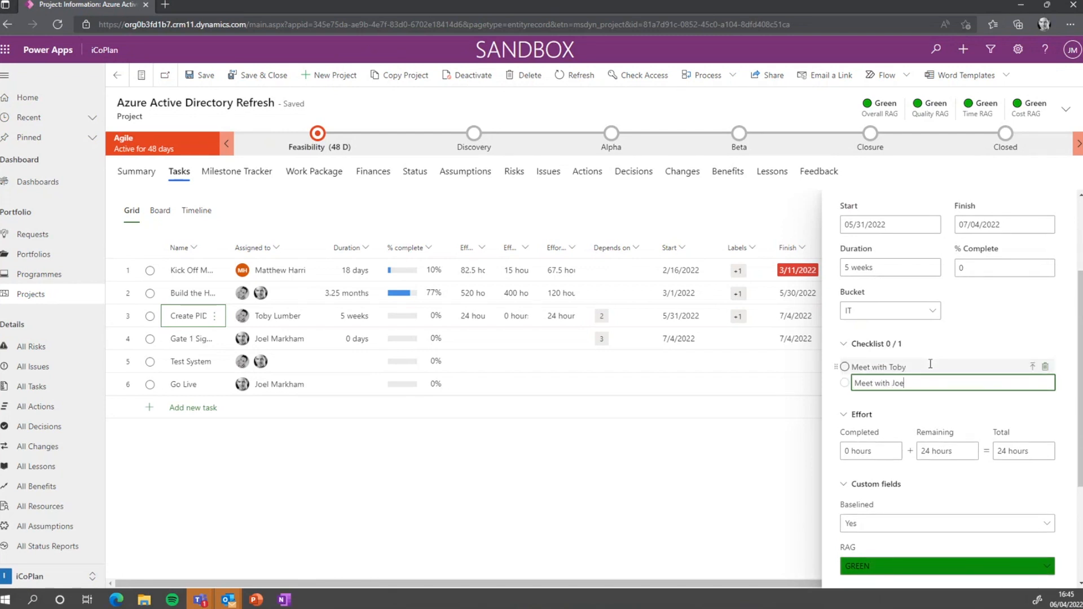
type("l to collate requirements")
key("Return")
type("M")
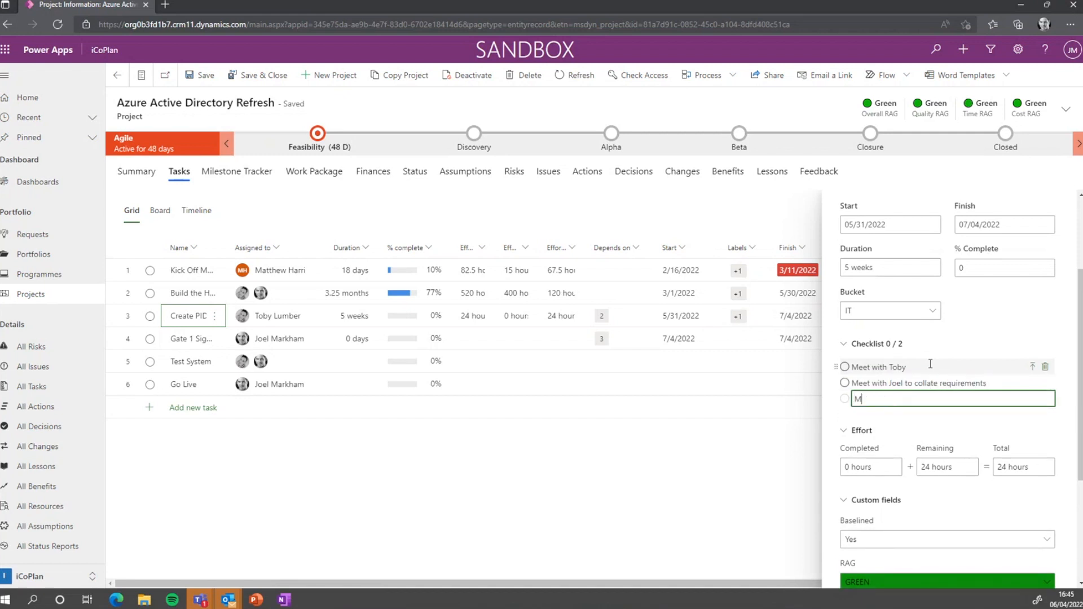
type("eet with Supplier - to gets costs")
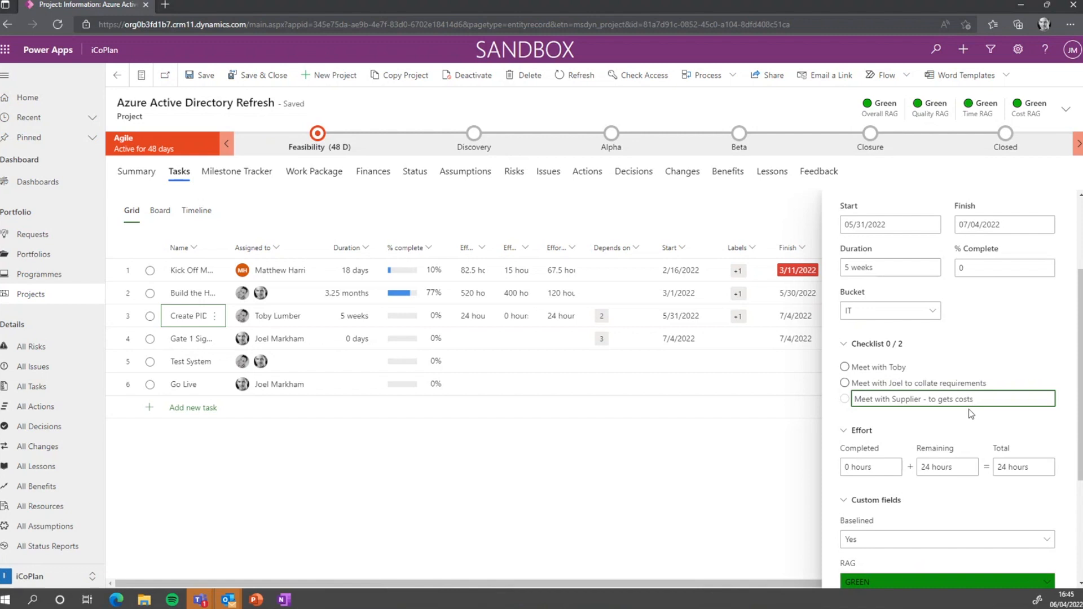
key("Return")
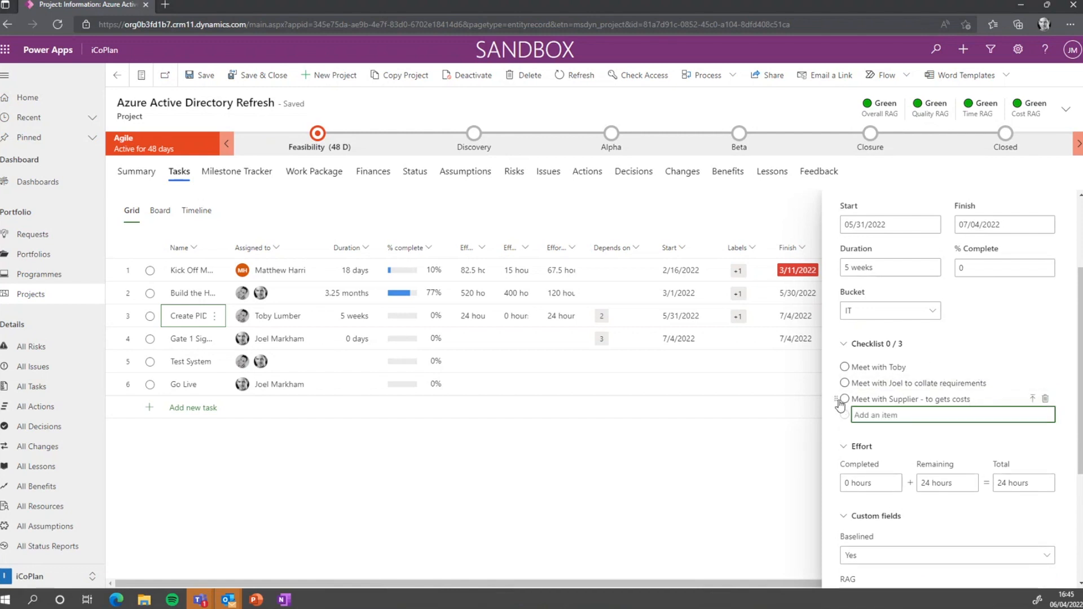
Move Meet with Supplier above the requirements meeting and promote that meeting to a task
left_click(840, 402)
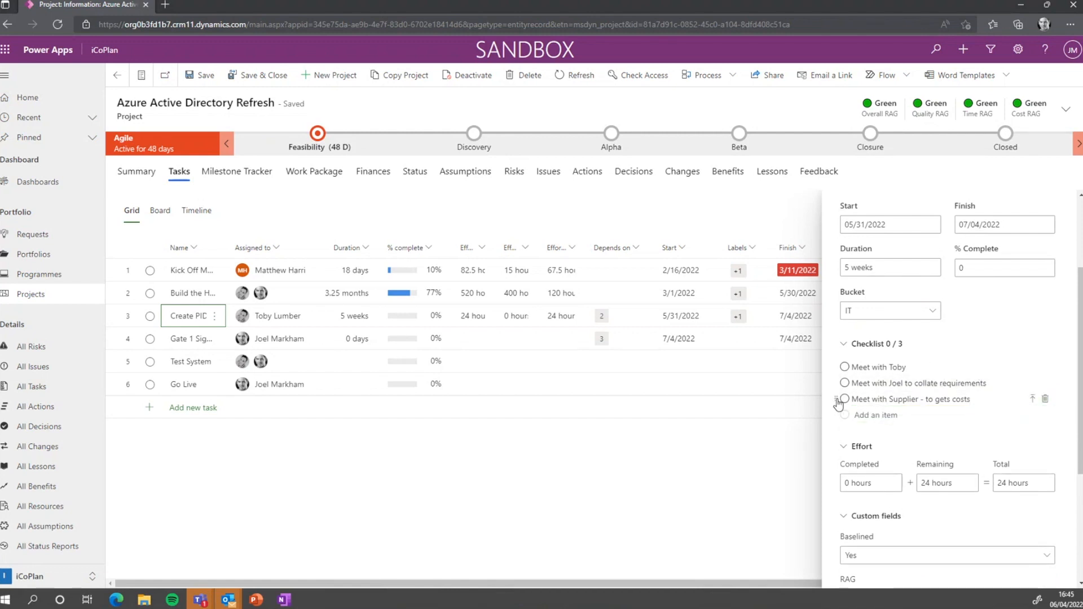
mouse_move(840, 402)
left_mouse_down()
mouse_move(834, 377)
mouse_move(837, 402)
left_mouse_up()
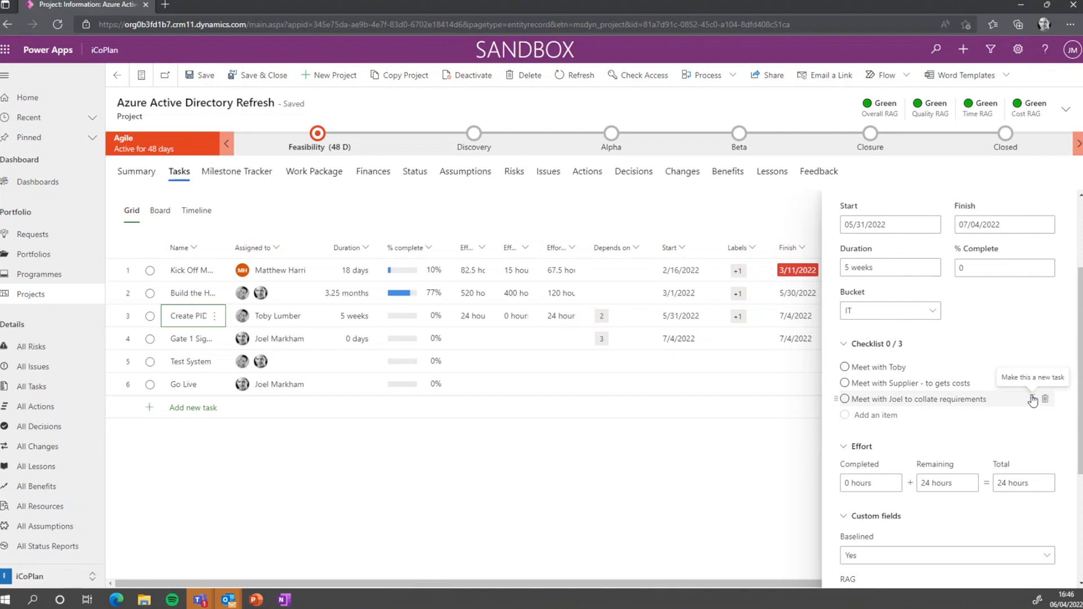
left_click(1032, 400)
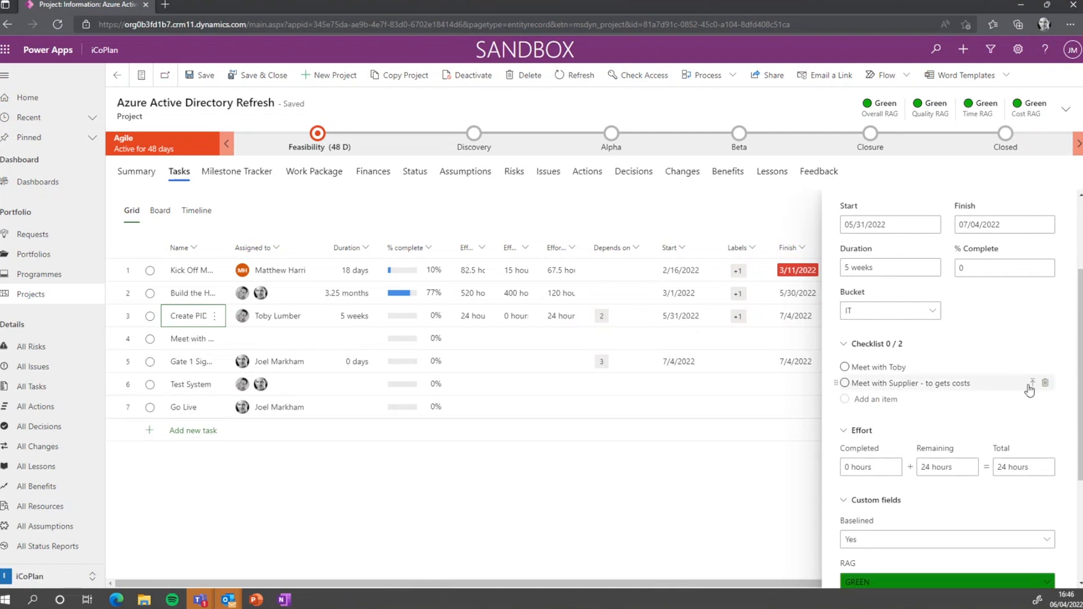
Undo promoting Meet with Supplier to a task and check attachment options without adding one
left_click(1032, 384)
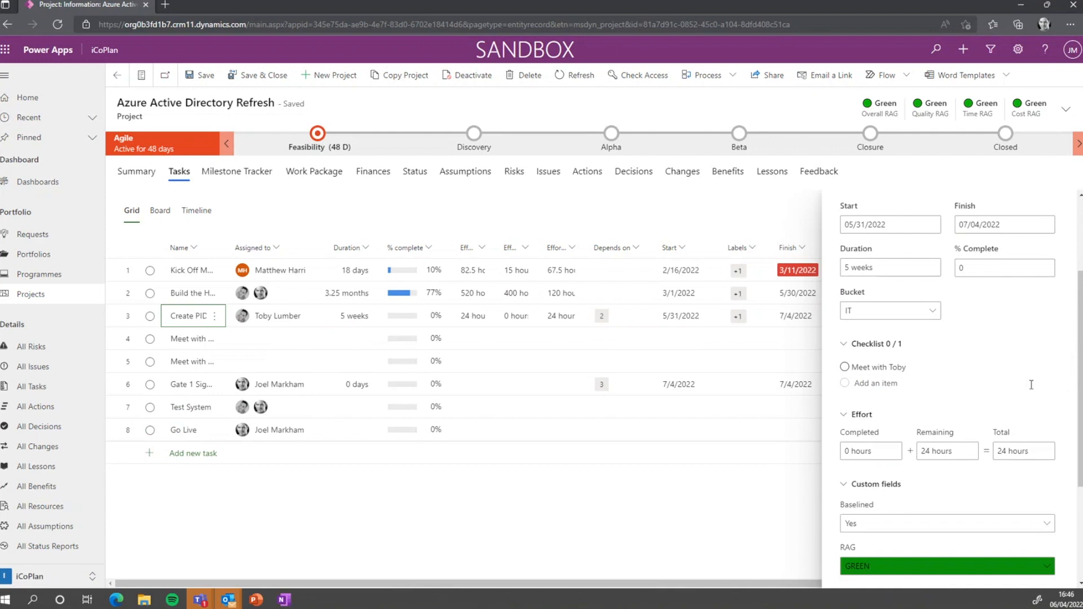
key("ctrl+z")
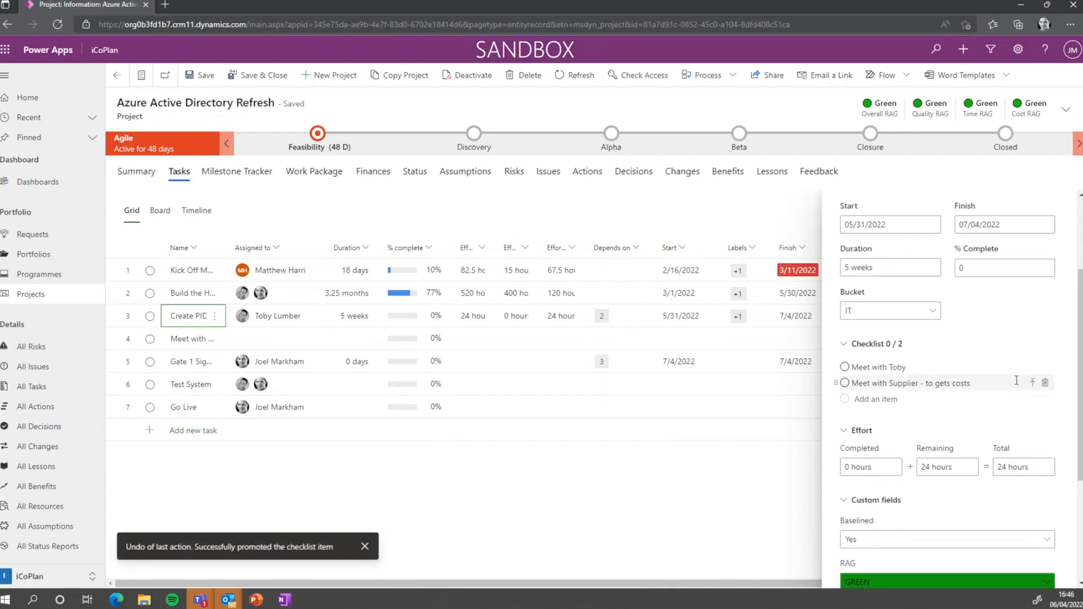
scroll(958, 414, "down", 3)
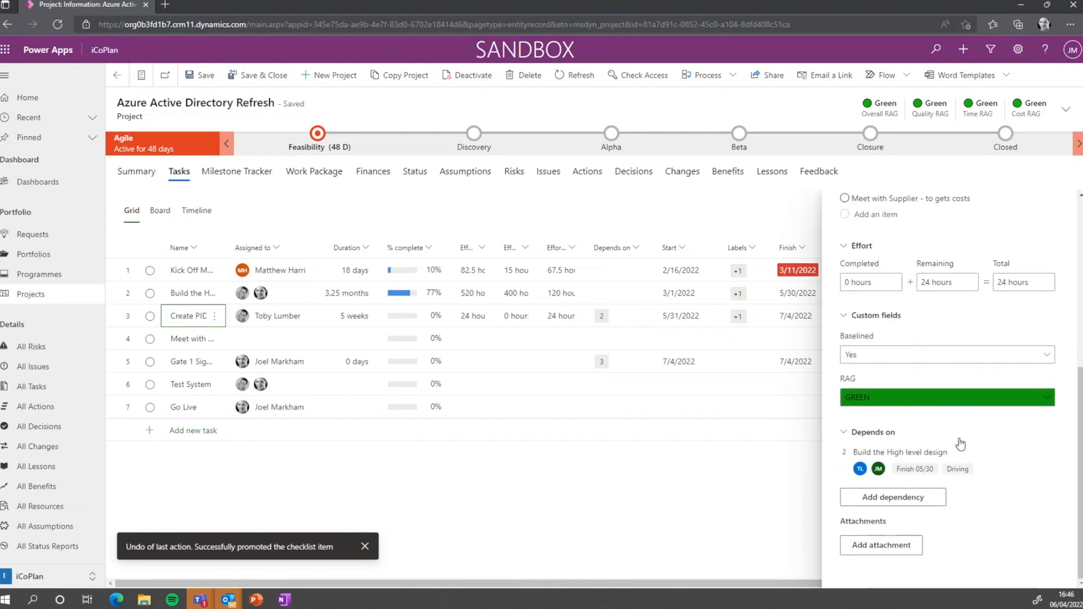
left_click(882, 546)
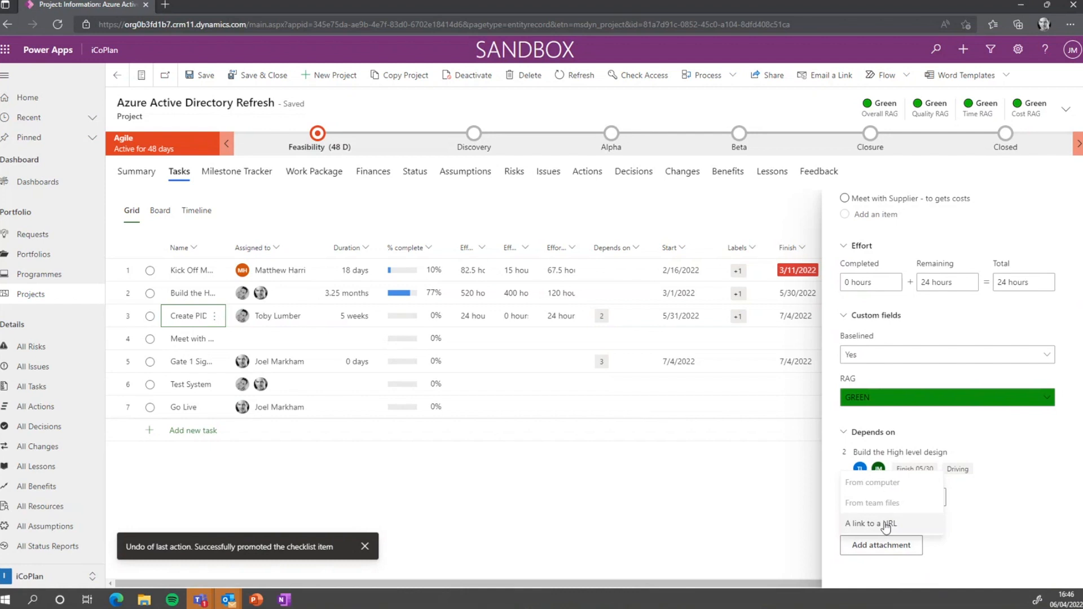
left_click(1039, 504)
scroll(1011, 253, "up", 5)
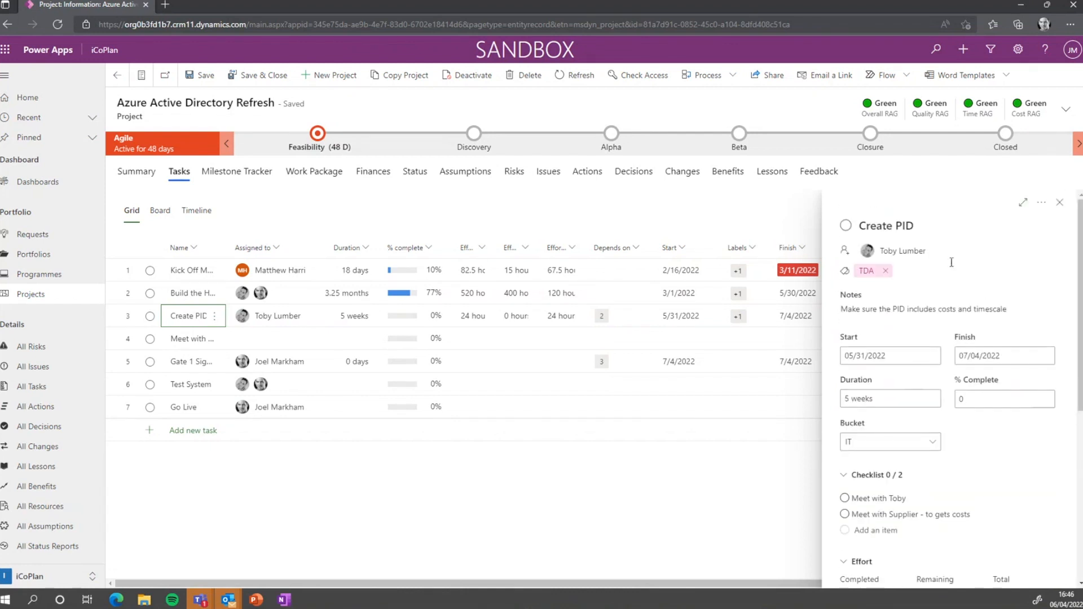
Close the Create PID details and widen the Name column to show full task names
left_click(1042, 202)
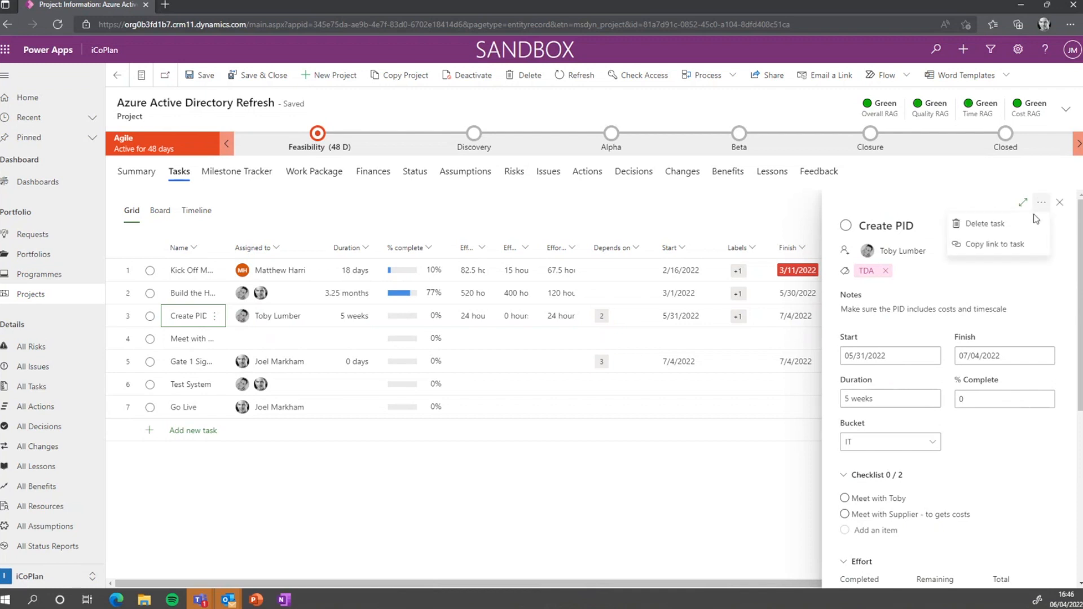
left_click(1060, 202)
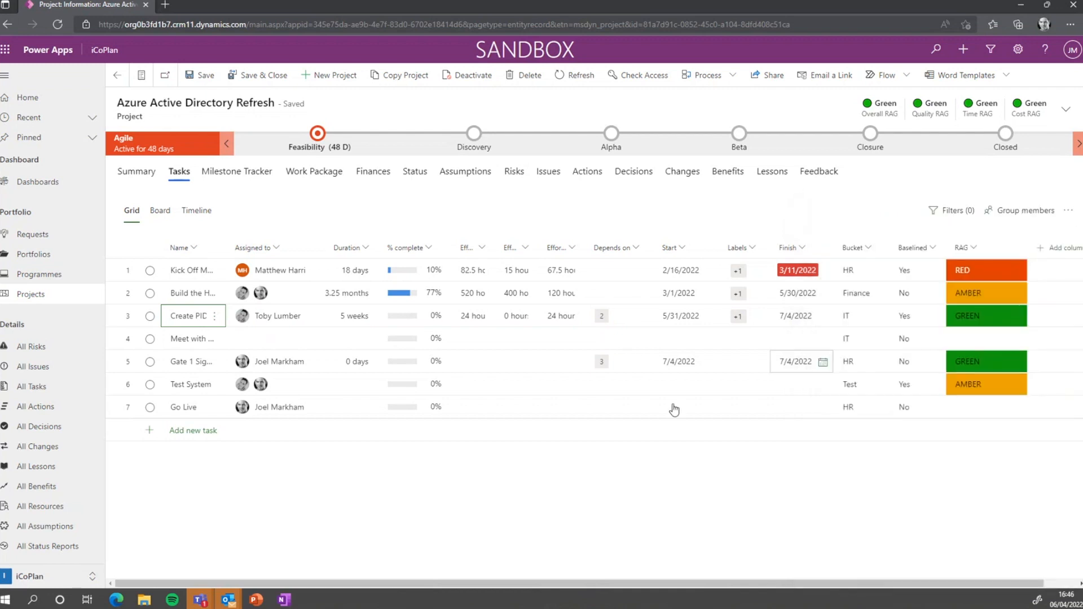
left_click(216, 361)
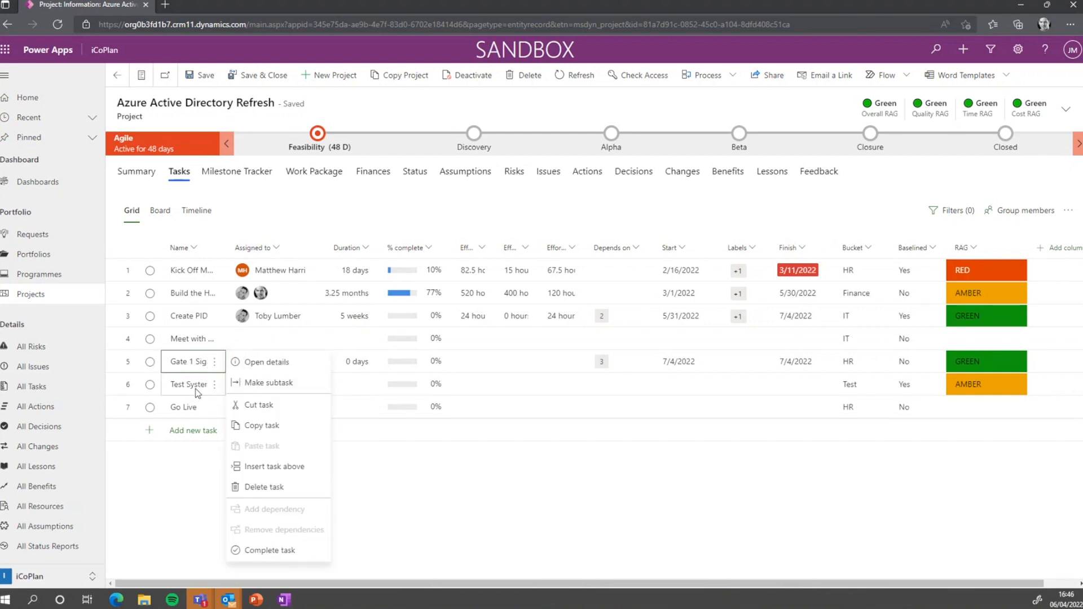
left_click(210, 386)
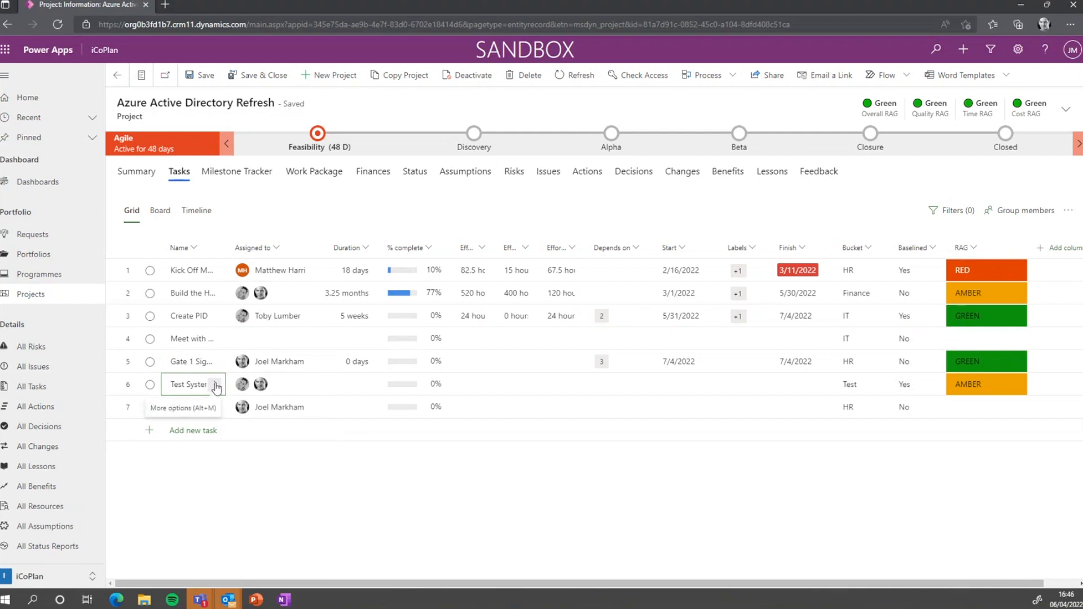
left_click_drag(225, 251, 320, 253)
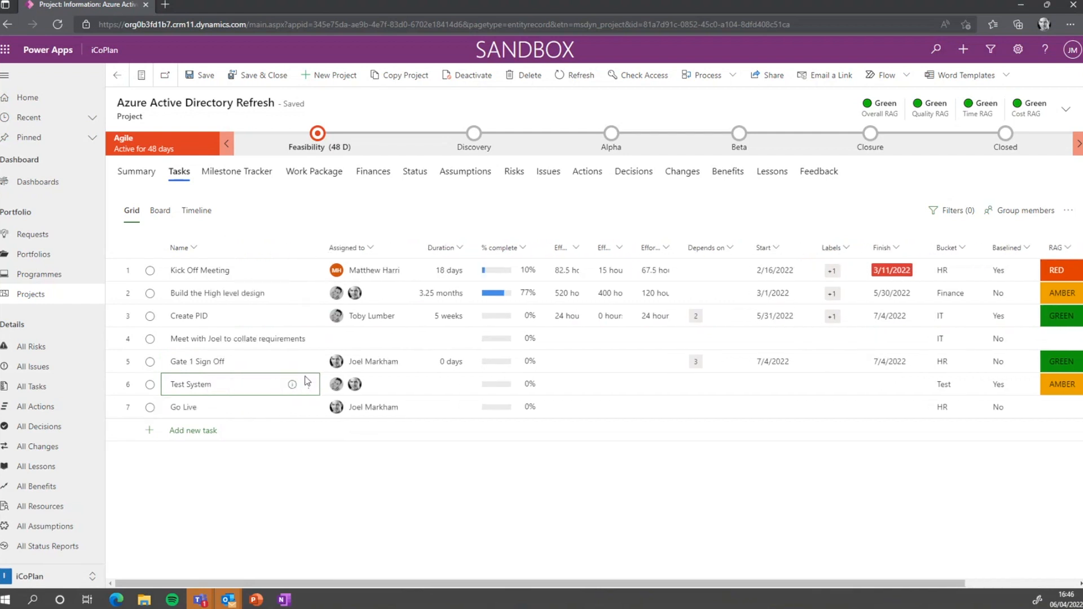
left_click(308, 384)
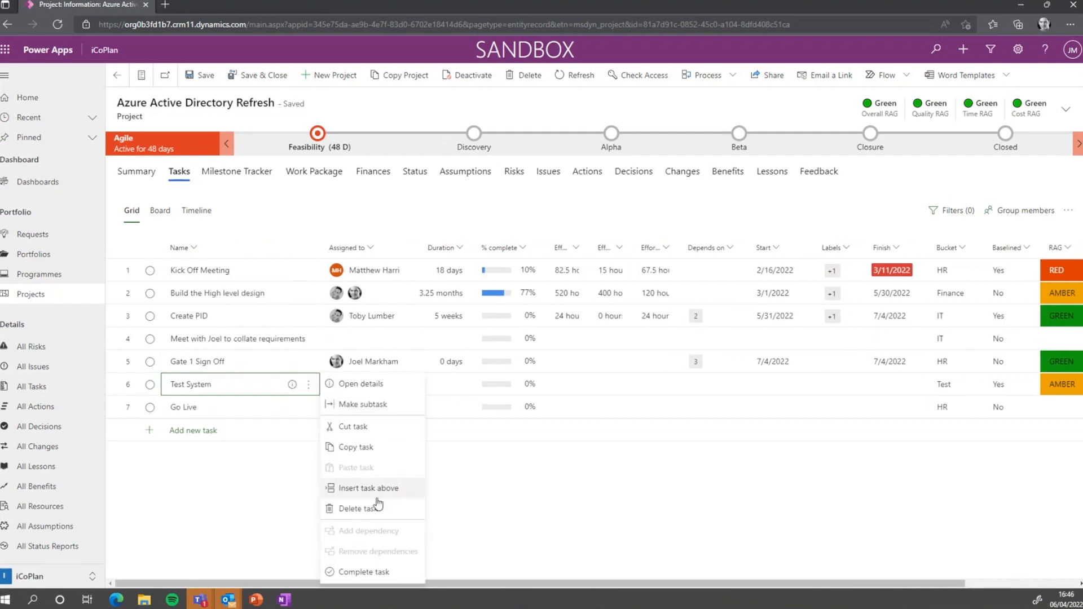
Make Test System and Go Live subtasks of Gate 1 Sign Off, checking by collapsing and expanding it
left_click(377, 404)
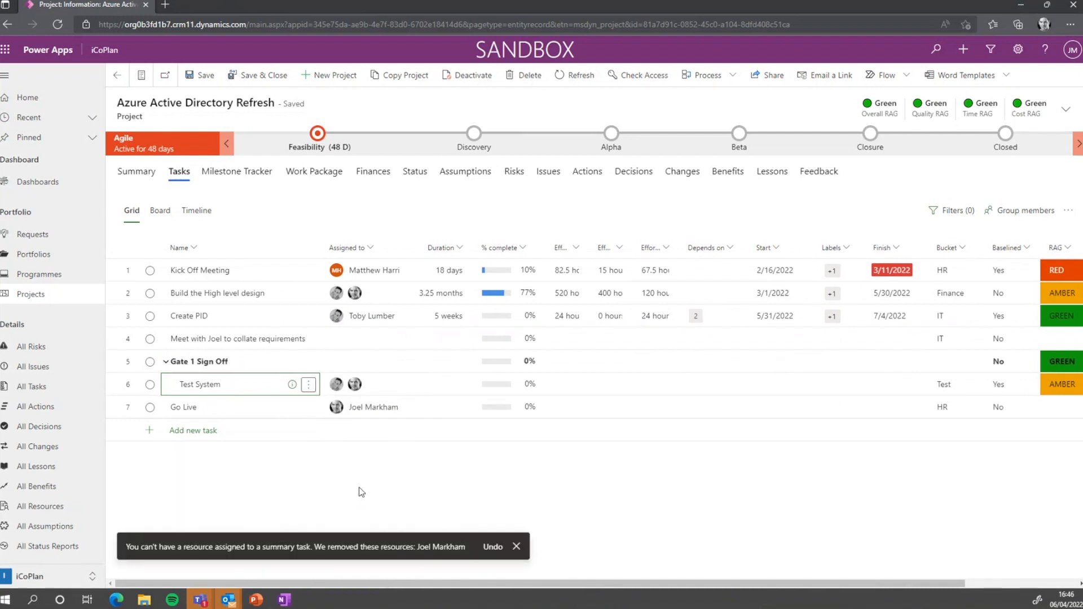
left_click(165, 362)
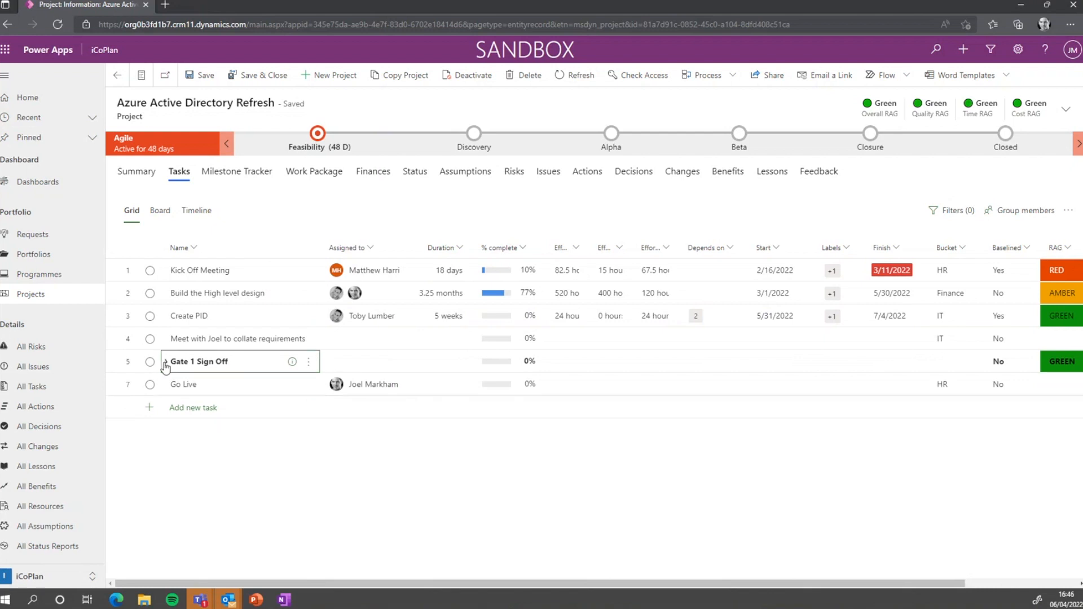
left_click(165, 362)
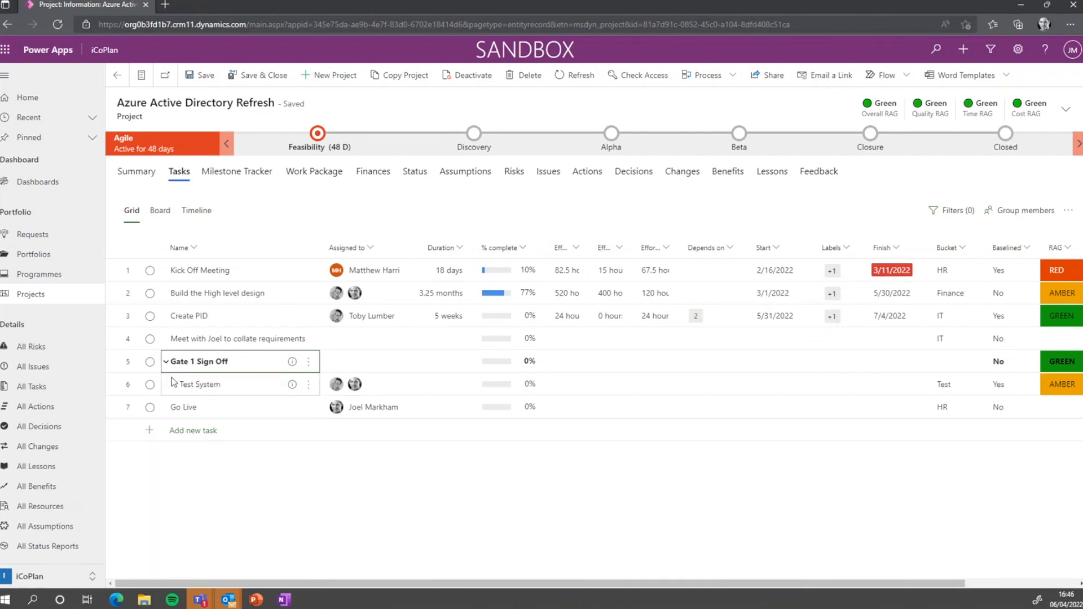
right_click(209, 407)
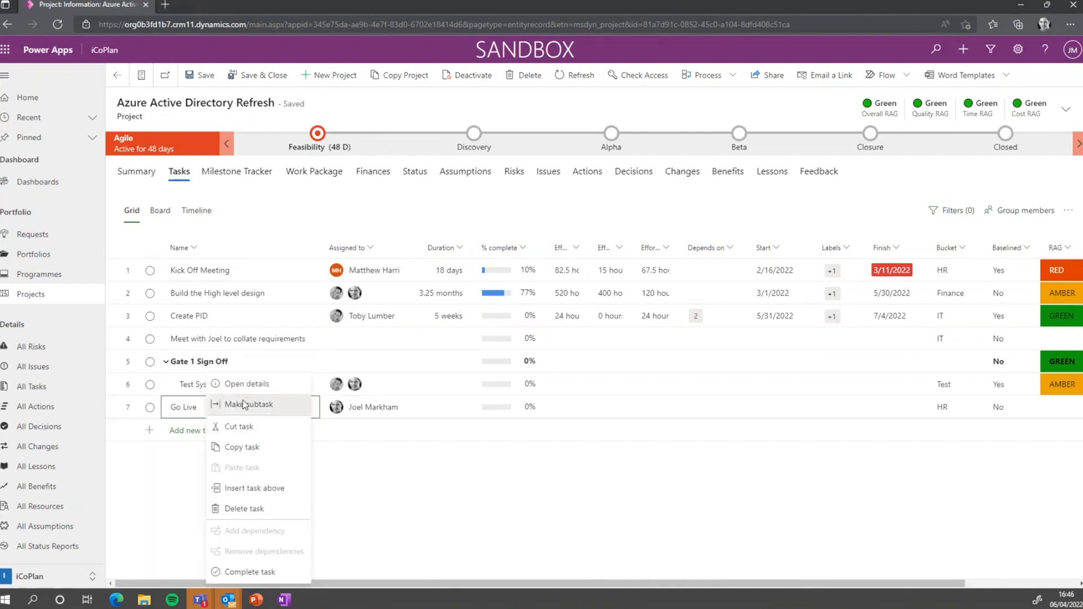
left_click(243, 402)
left_click(166, 362)
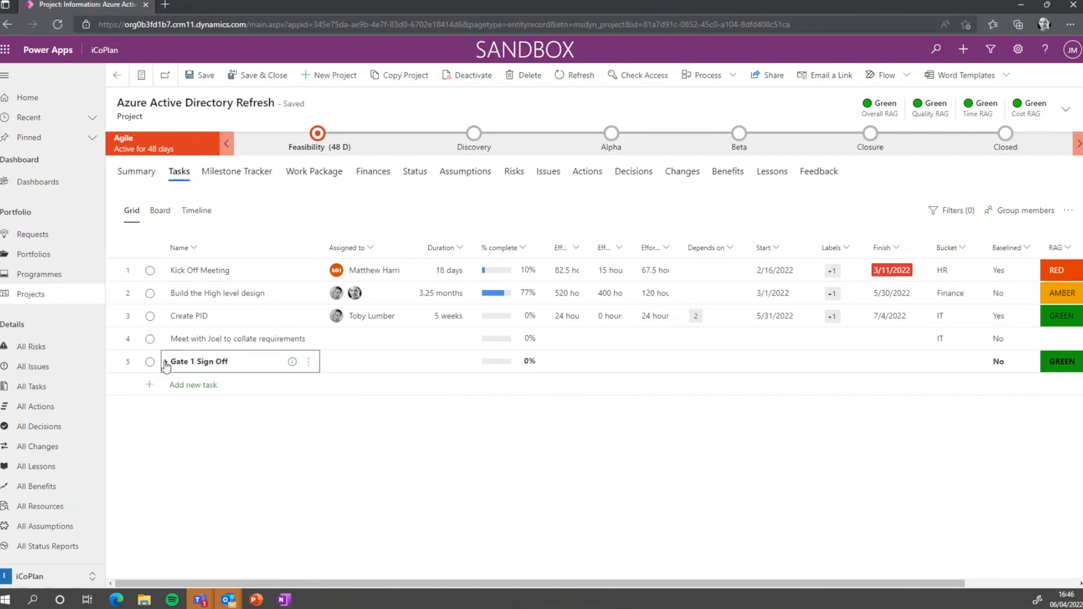
left_click(165, 362)
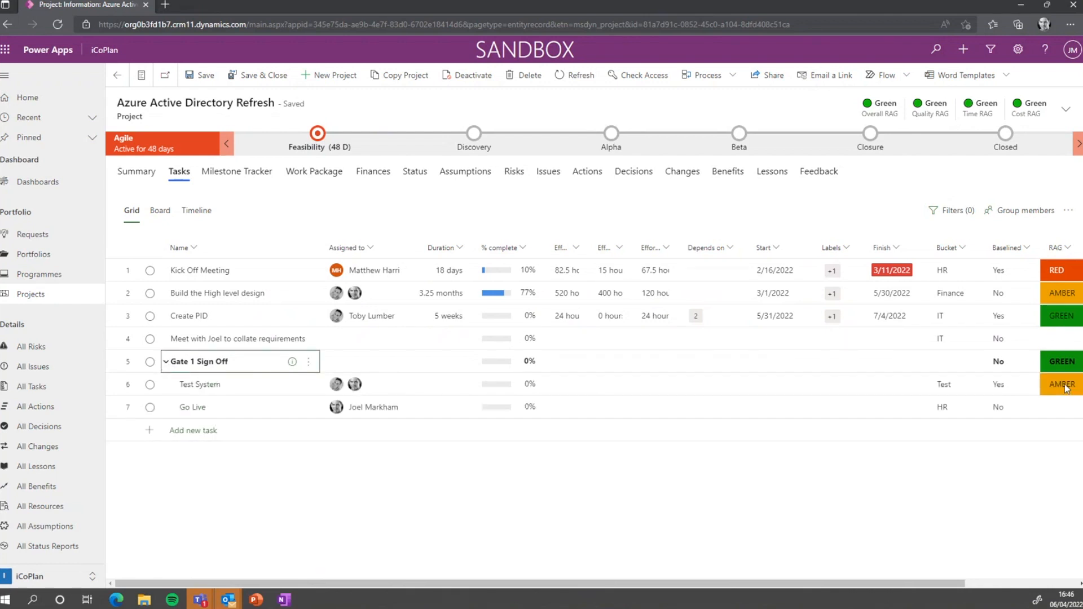
Copy the Go Live task and start a new blank task row beneath it
left_click(308, 408)
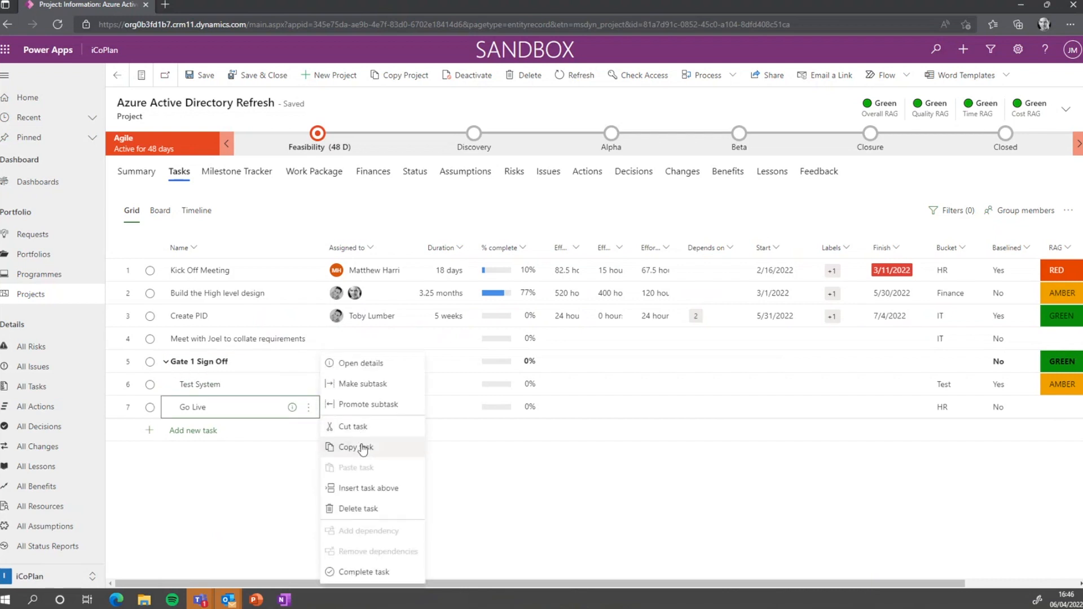
left_click(363, 448)
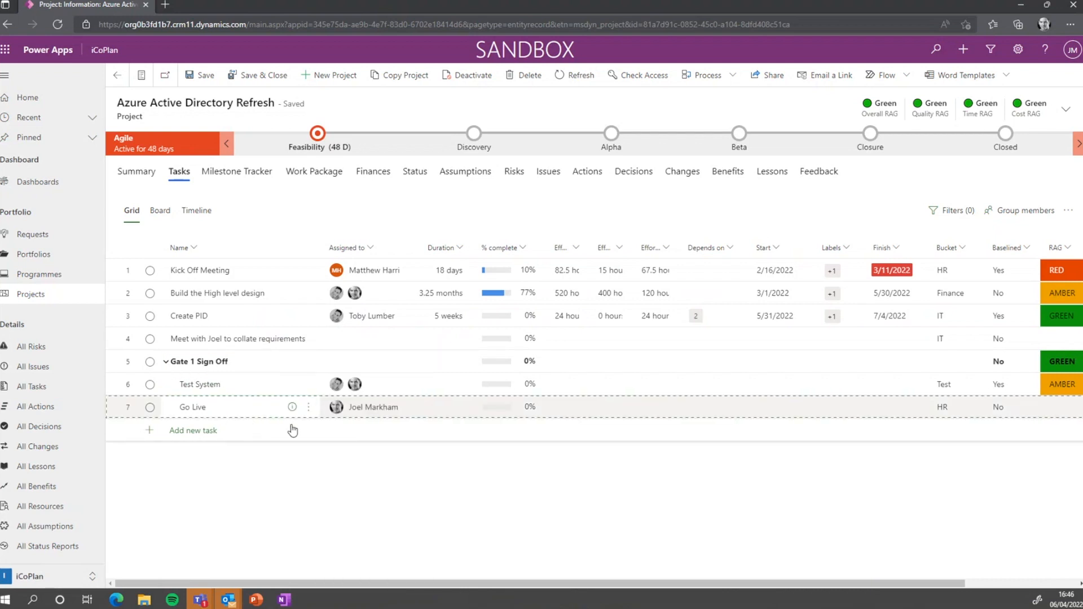
left_click(238, 432)
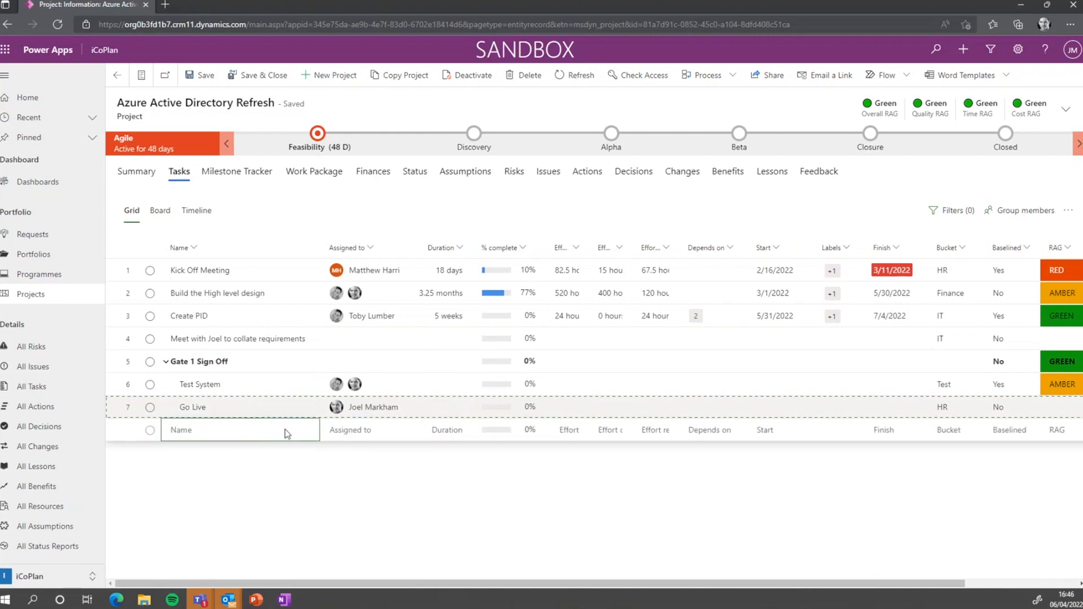
left_click(317, 431)
left_click(288, 413)
left_click(307, 431)
left_click(309, 432)
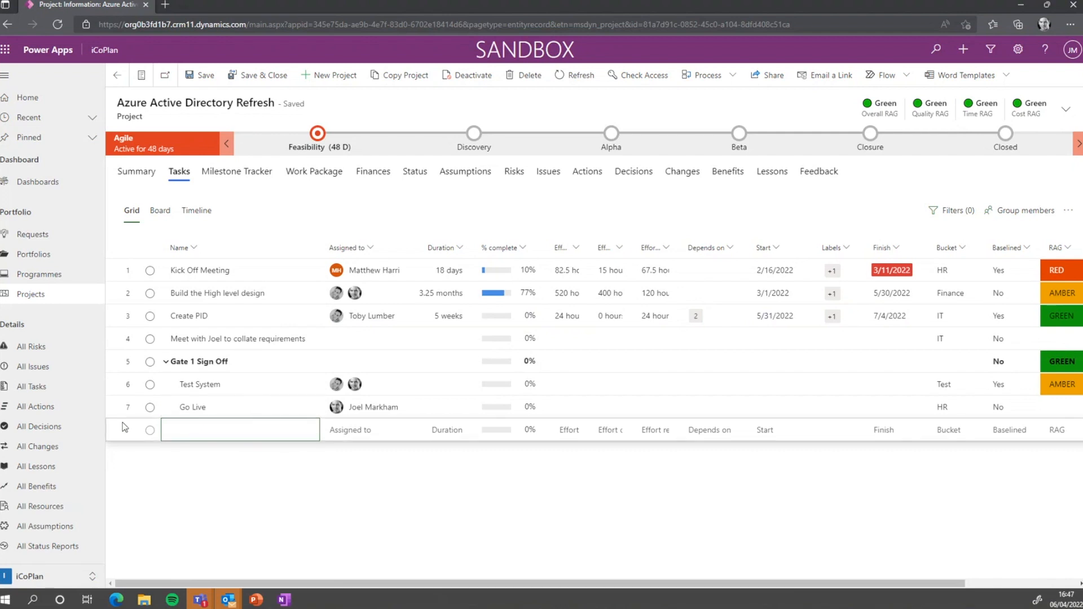
Insert a task named 'Test Task' between Test System and Go Live, then view the task board
left_click_drag(124, 428, 116, 402)
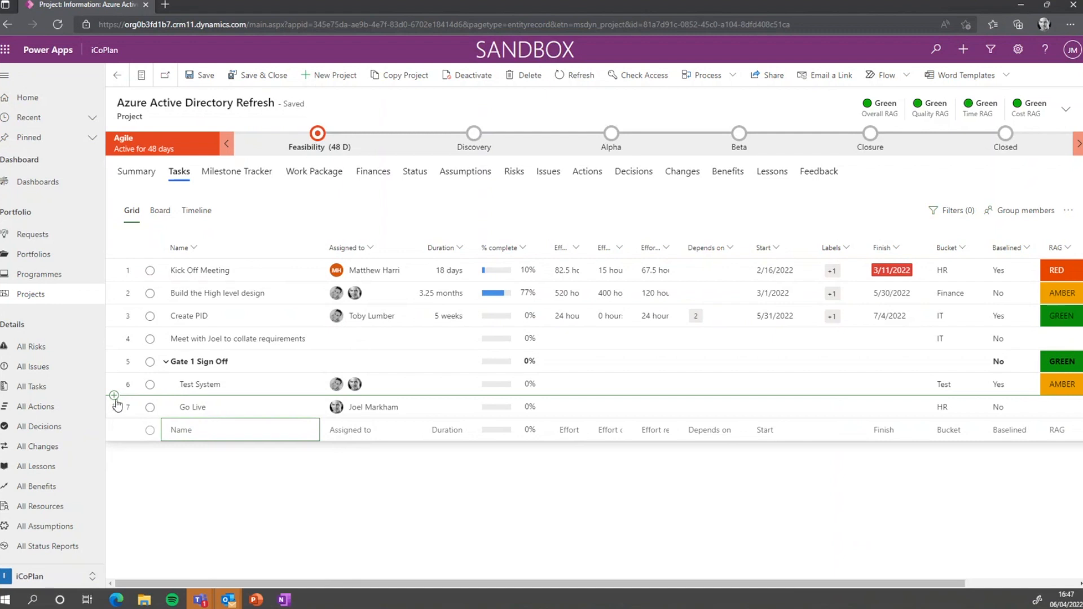
left_click(114, 396)
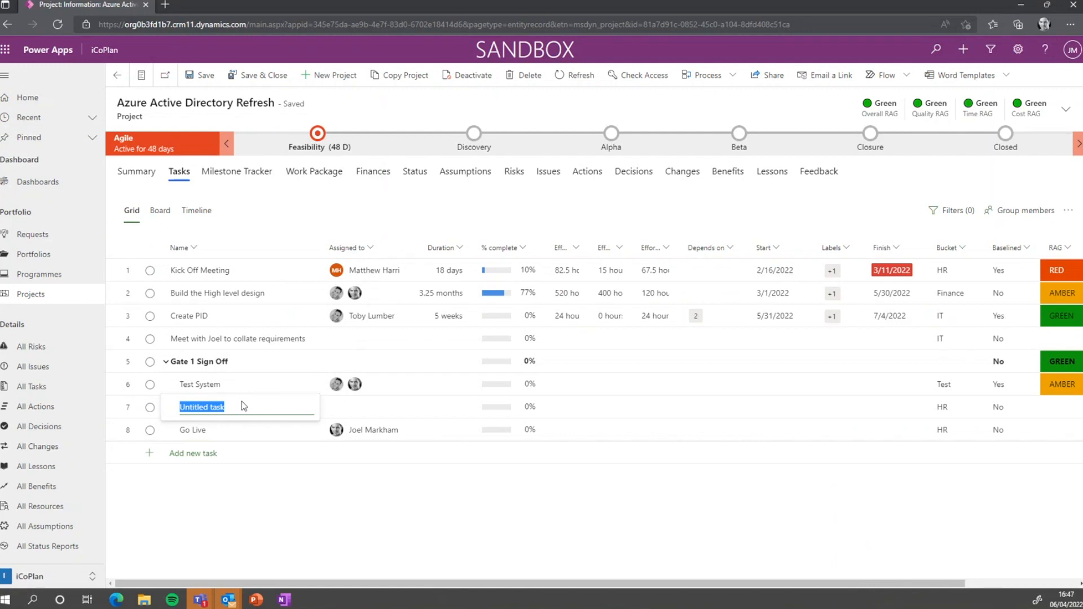
type("Test Tasks")
left_click(746, 527)
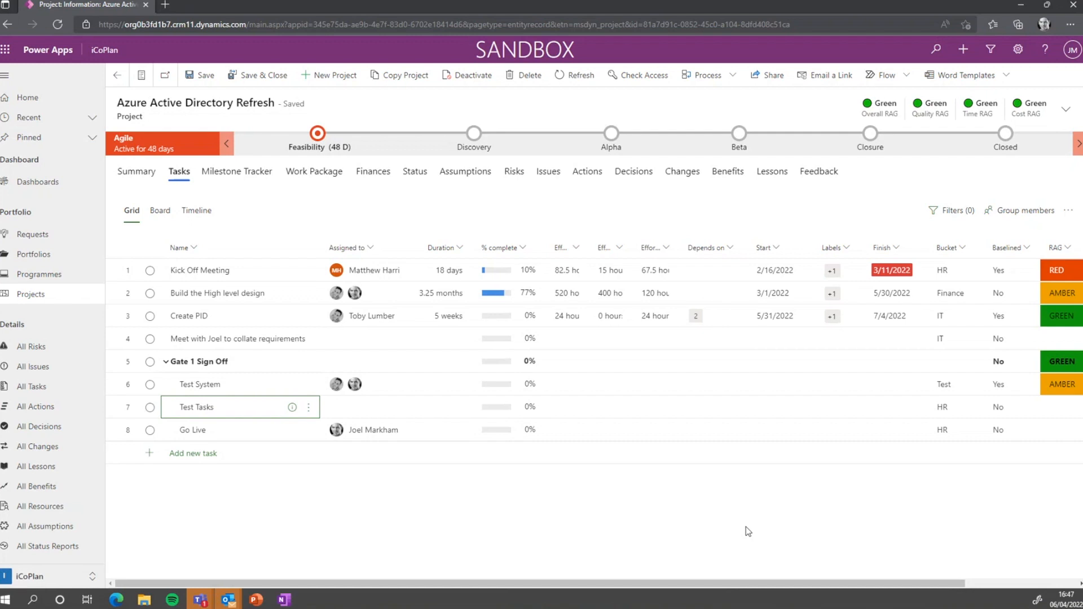
left_click(160, 209)
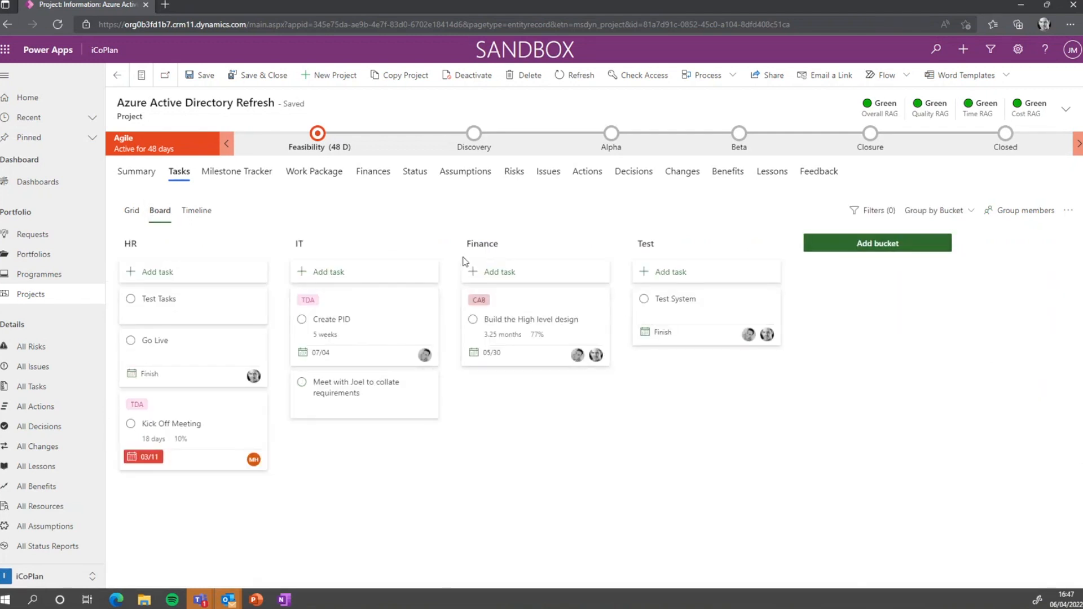
left_click(192, 211)
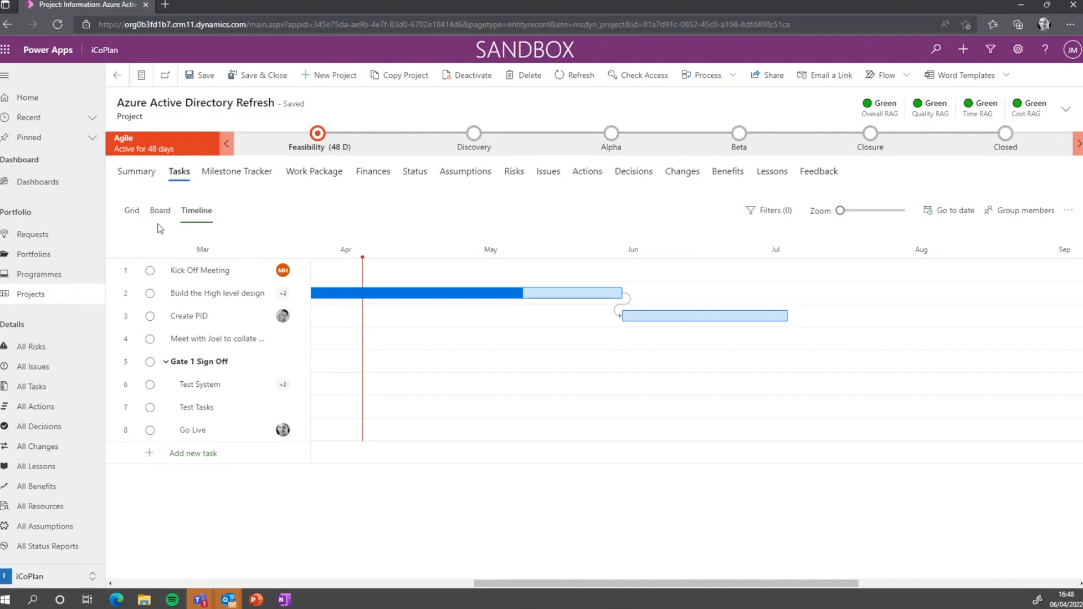
left_click(160, 210)
left_click(132, 210)
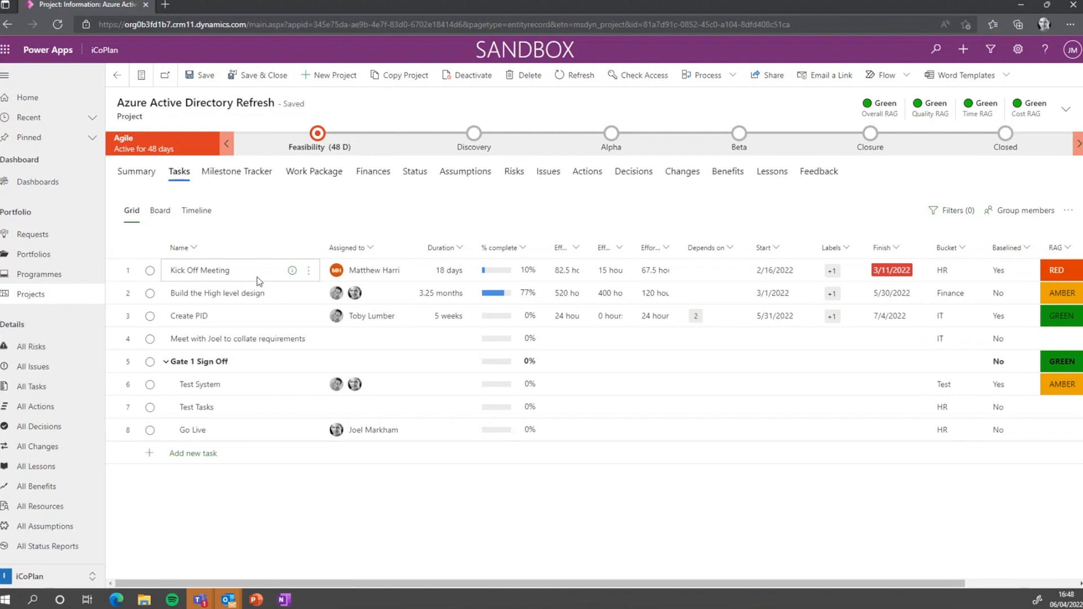
Review milestone MIL-1002 of Azure Active Directory Refresh, then reopen the project from All Projects
left_click(32, 297)
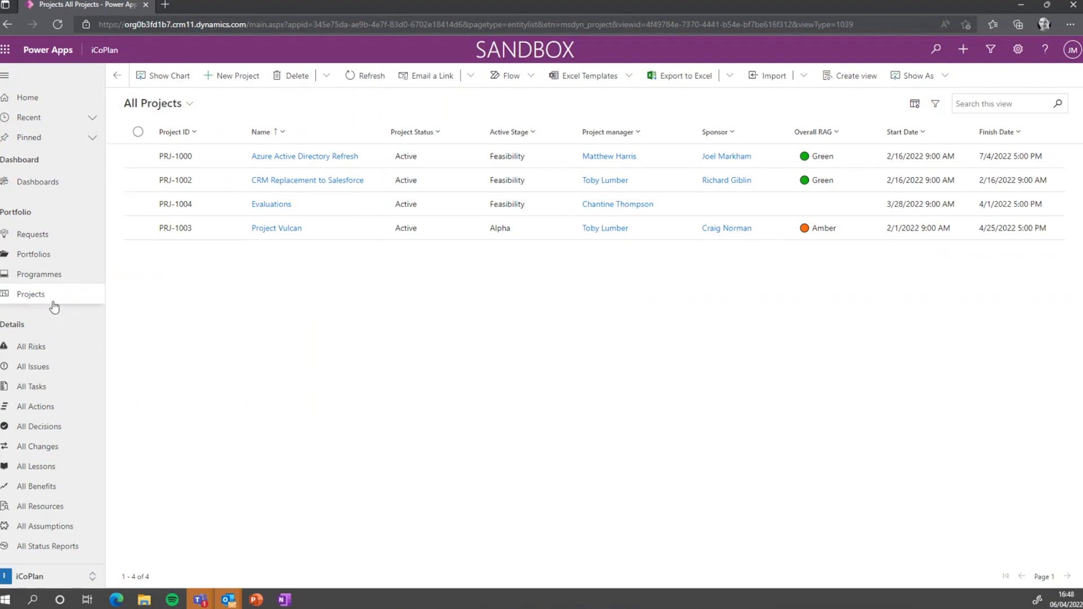
left_click(269, 162)
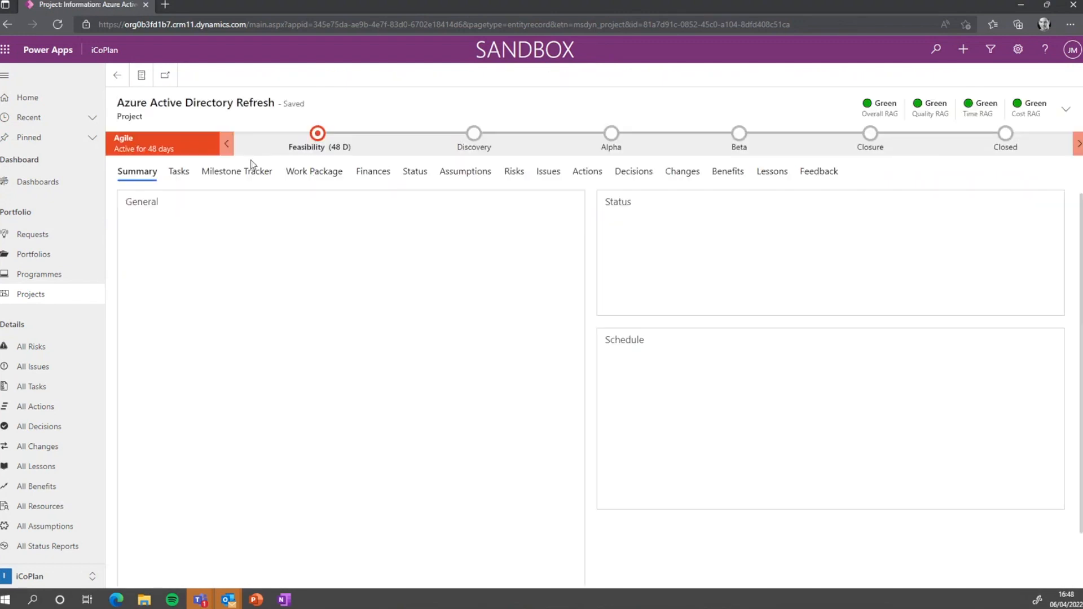
left_click(240, 172)
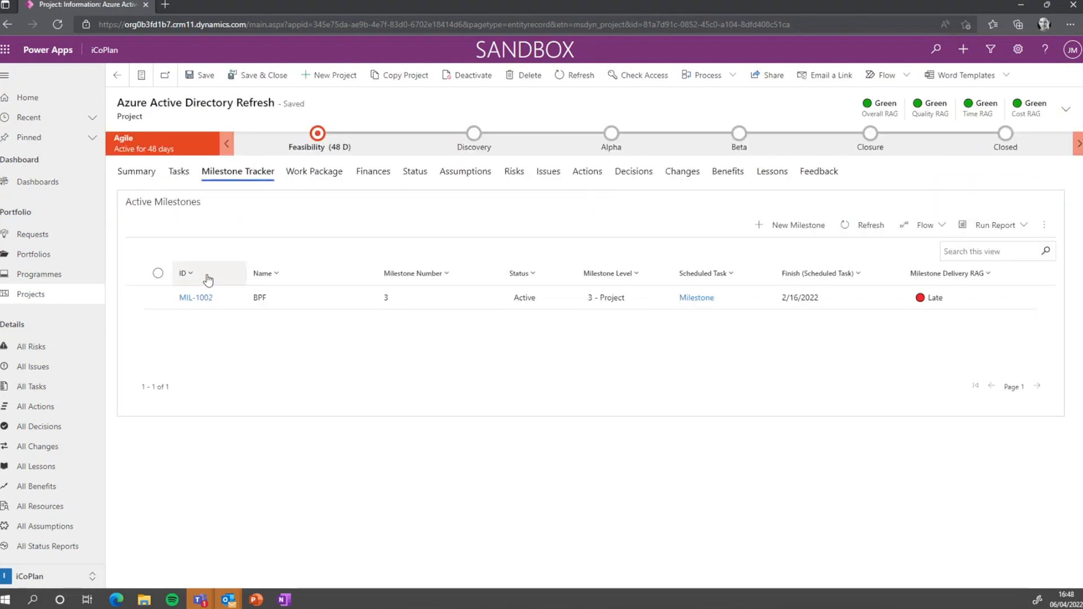
left_click(202, 298)
left_click(186, 299)
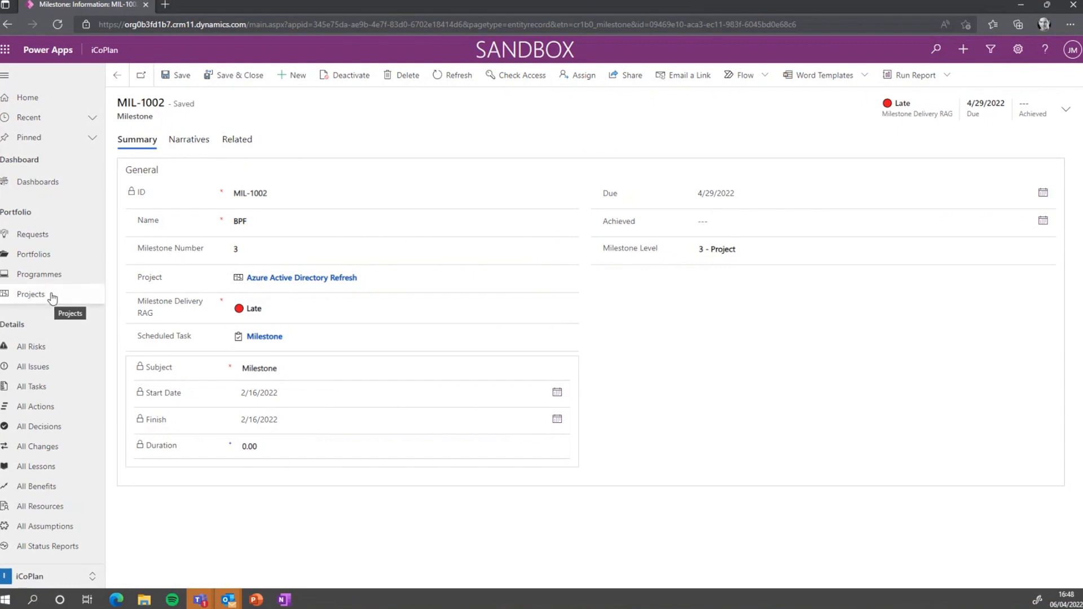
left_click(53, 296)
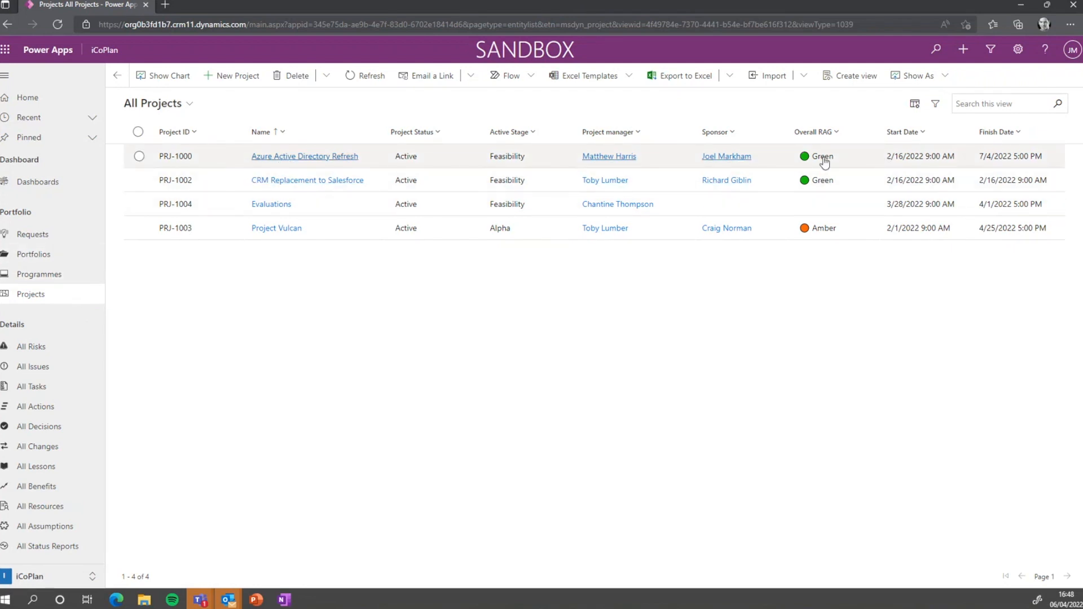
left_click(298, 156)
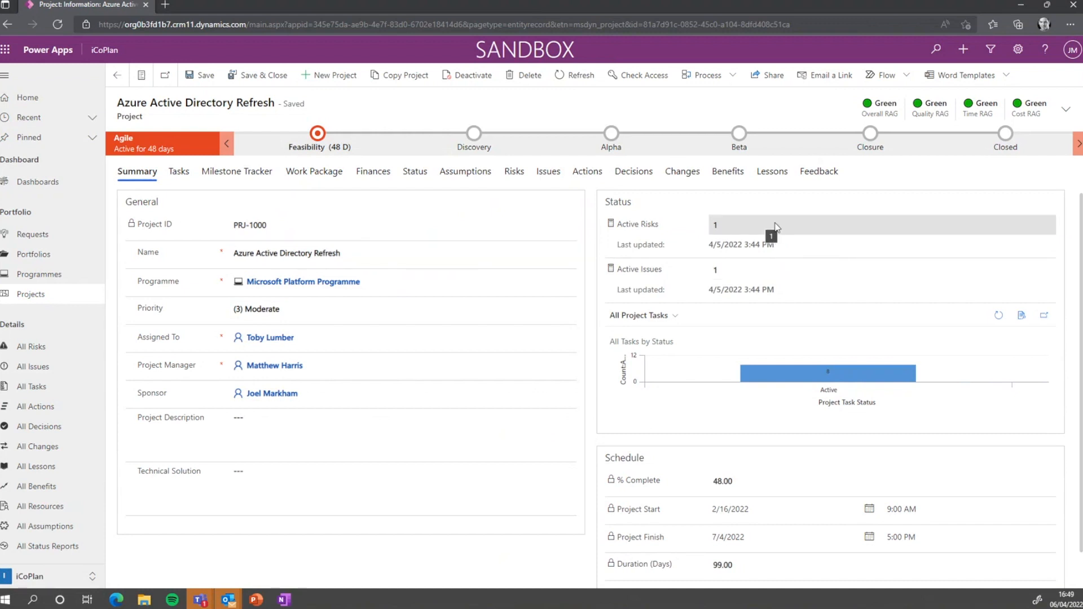
Enter description 'This is the project to update AD' and technical solution 'Is AD, on M365.', then save
scroll(679, 496, "down", 1)
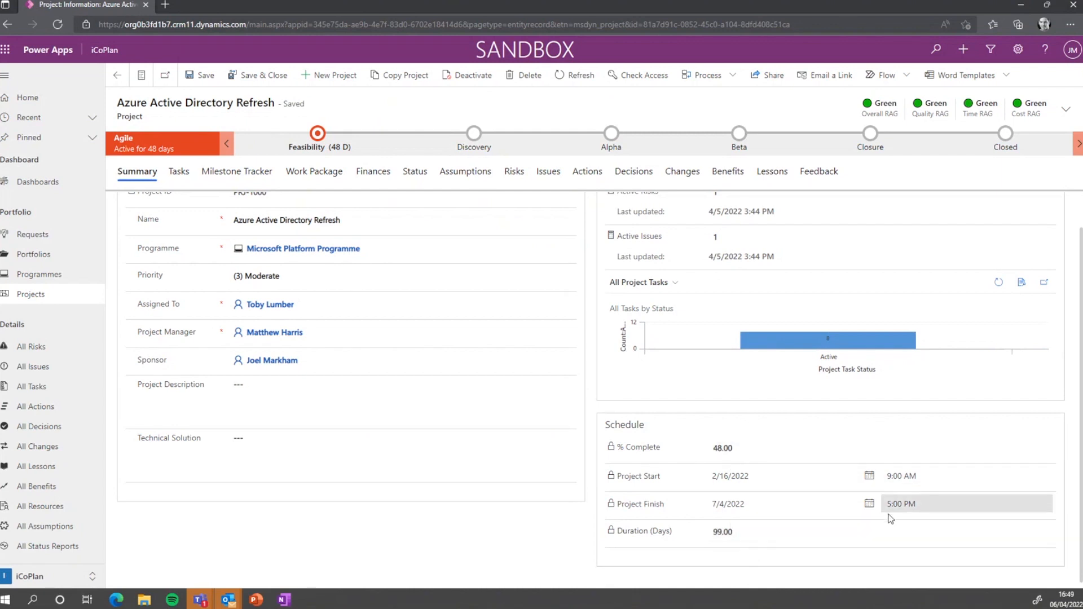
left_click(381, 407)
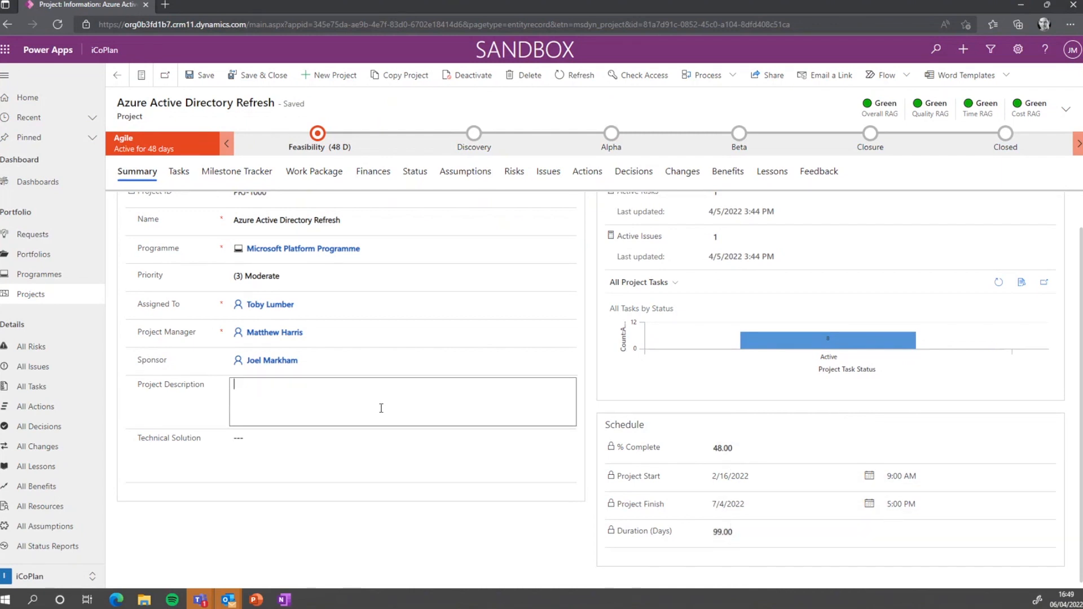
type("This is the proje")
type("ct to remove")
key("BackSpace")
key("BackSpace")
key("BackSpace")
key("BackSpace")
key("BackSpace")
key("BackSpace")
key("BackSpace")
type("update AD")
left_click(382, 440)
type("Is AD ")
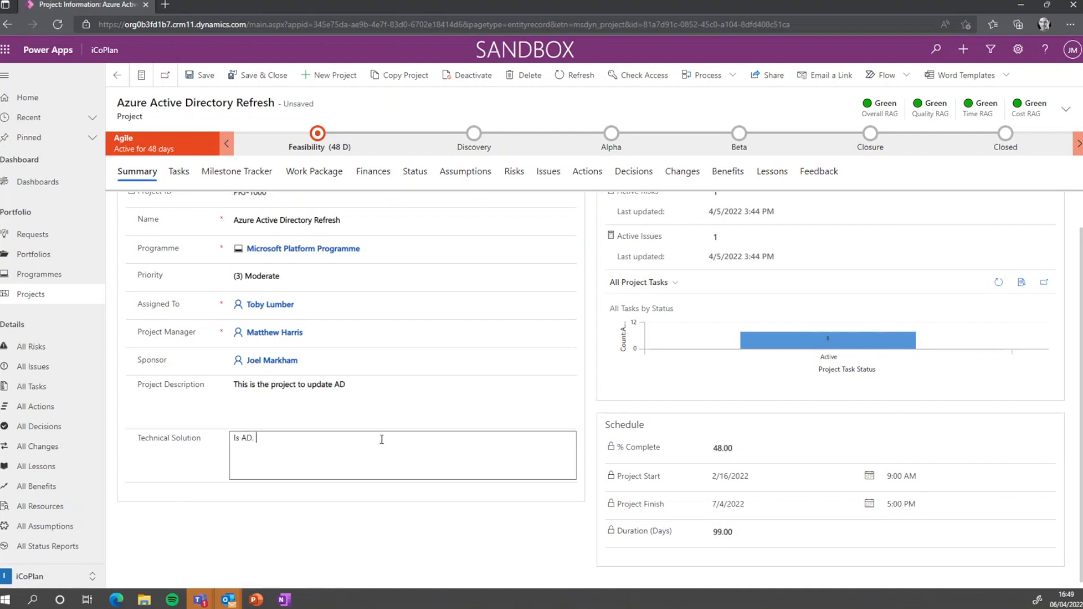
type(" on M365.")
left_click(442, 518)
scroll(435, 468, "up", 1)
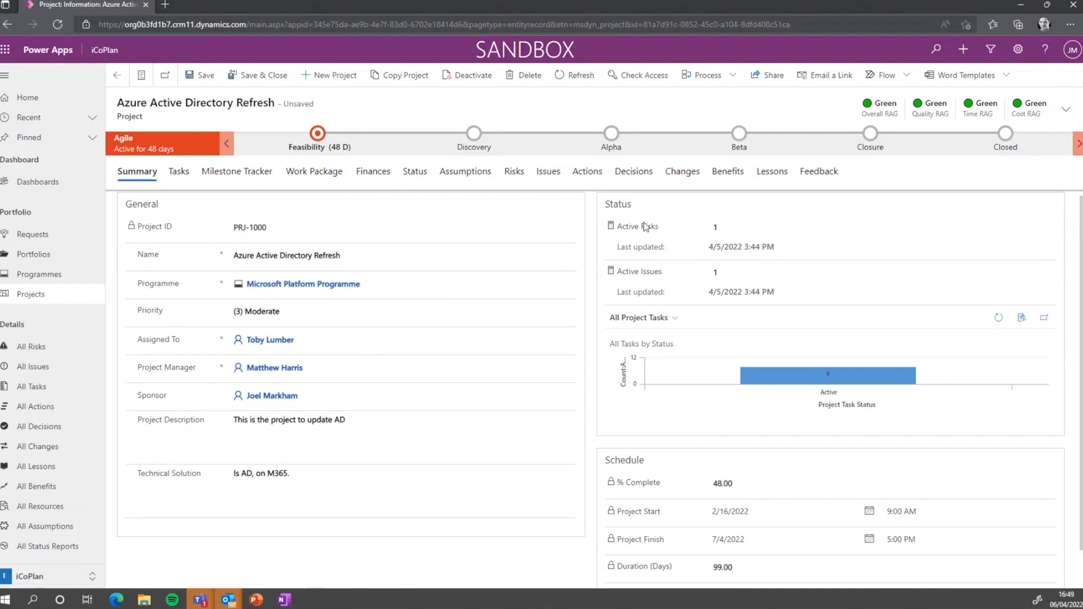
left_click(191, 79)
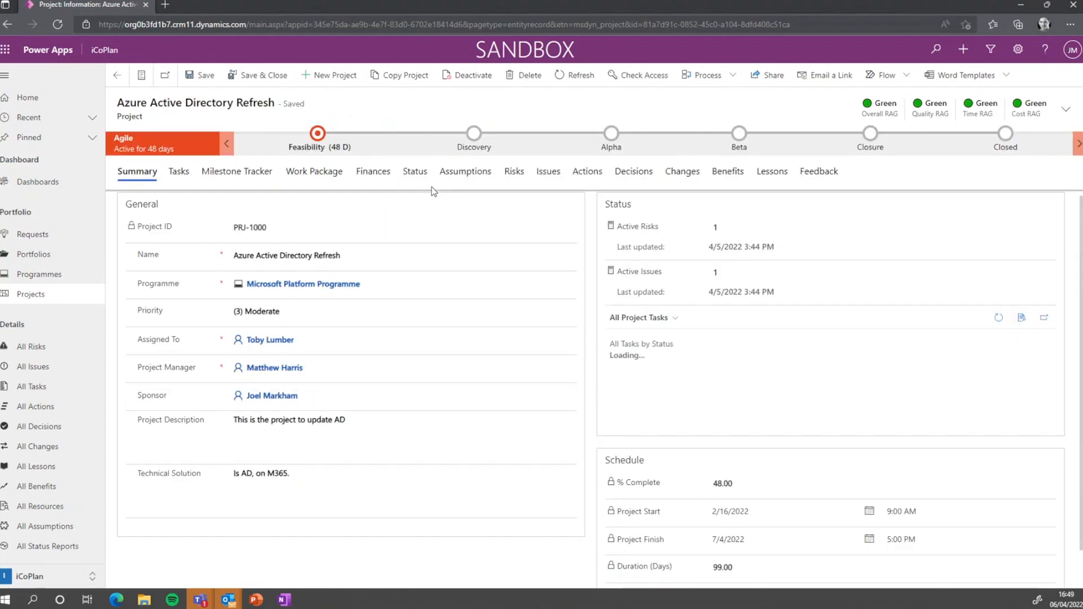
left_click(325, 140)
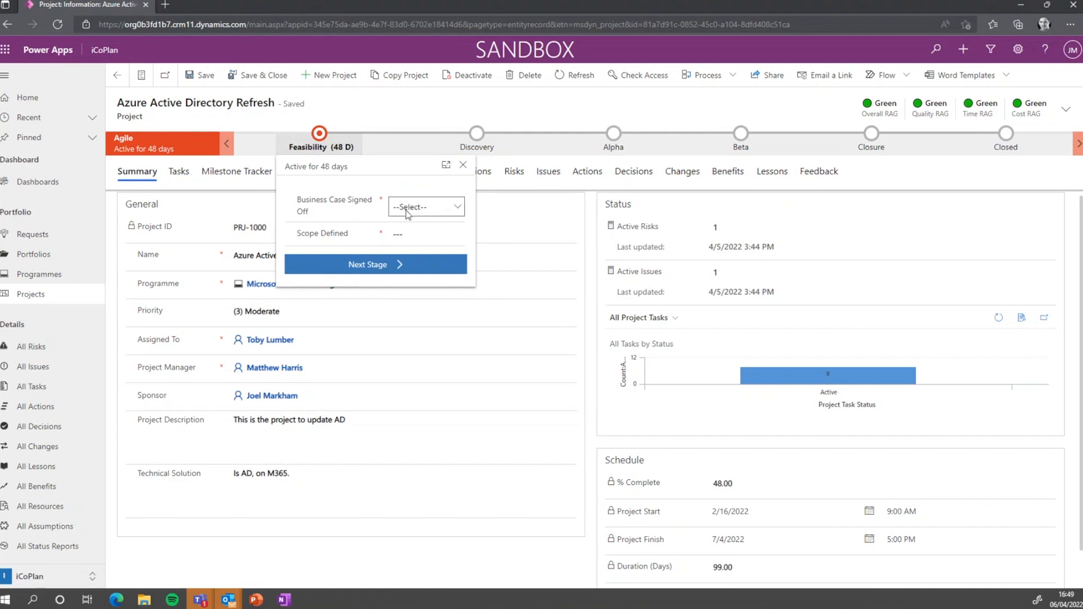
Set Business Case Signed Off and Scope Defined to Yes and move the project to Discovery
left_click(414, 208)
left_click(424, 242)
left_click(424, 242)
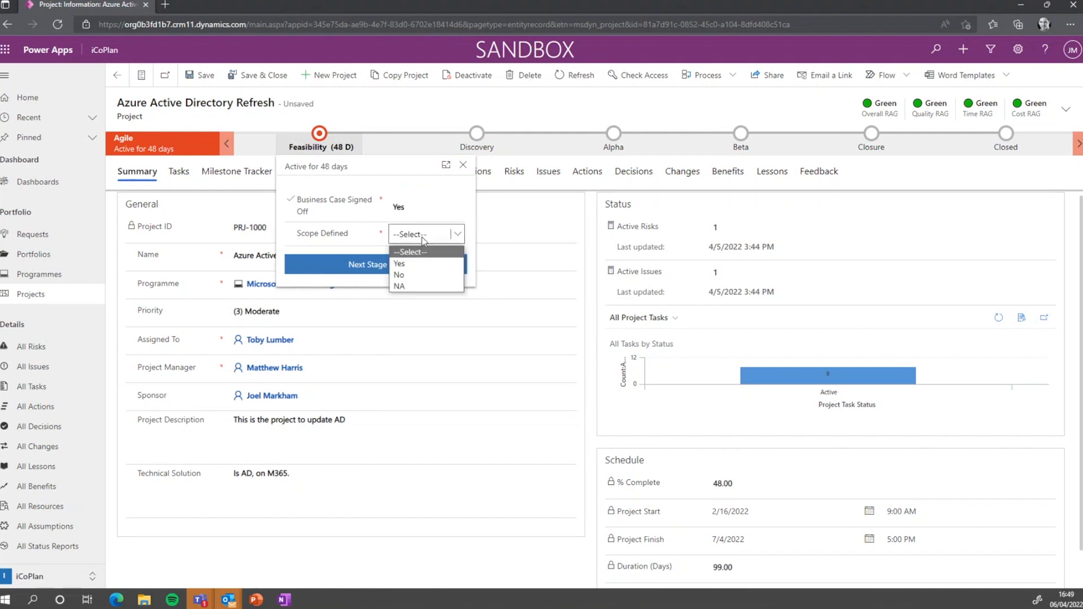
left_click(424, 261)
left_click(370, 265)
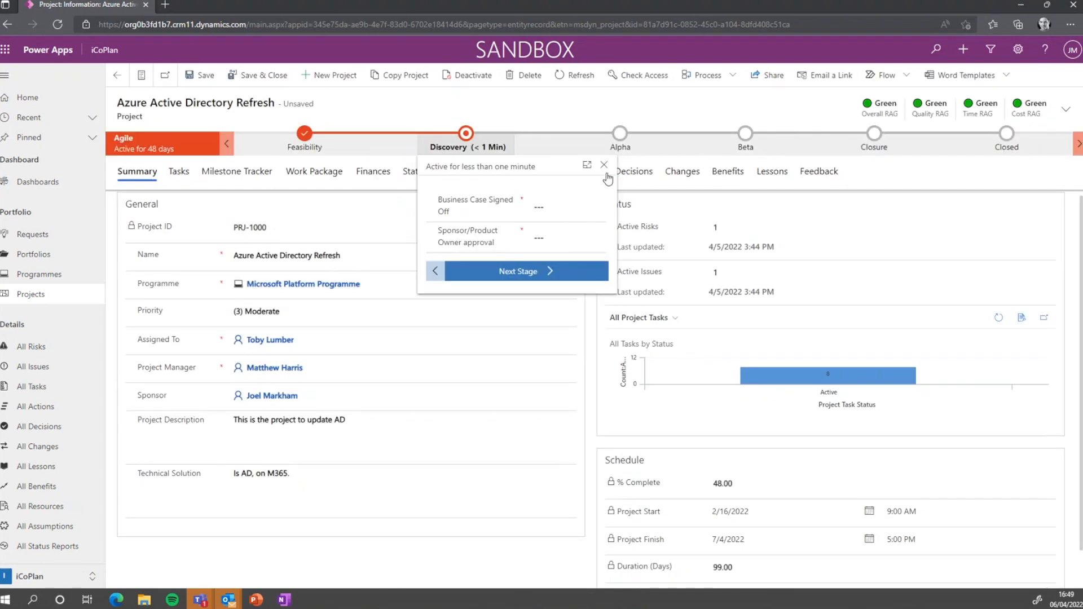
left_click(604, 165)
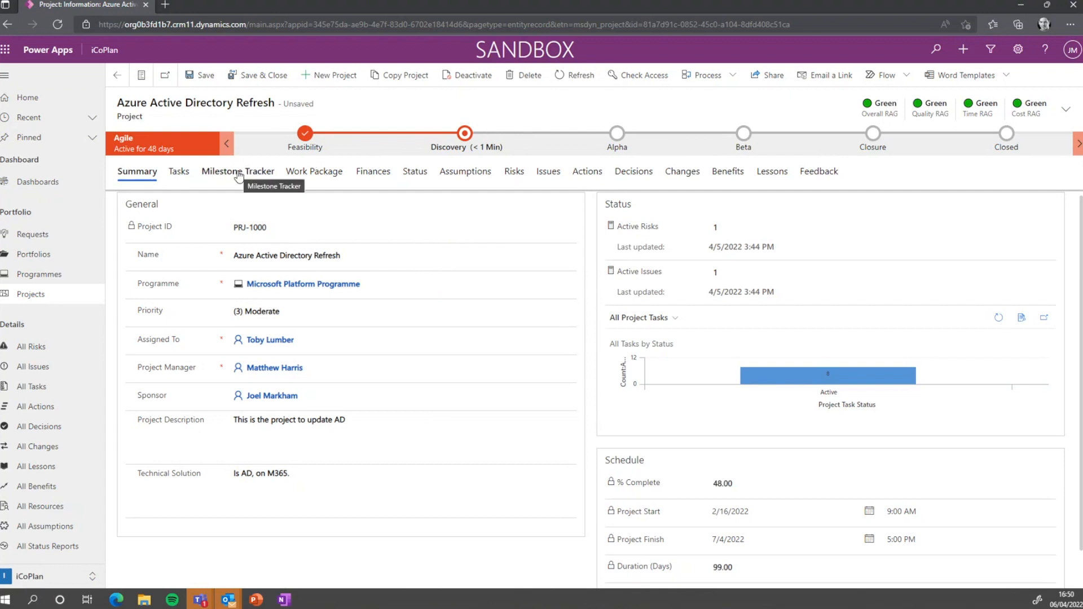
Browse the Work Package, Finances and Status tabs, then create a new status report
left_click(310, 175)
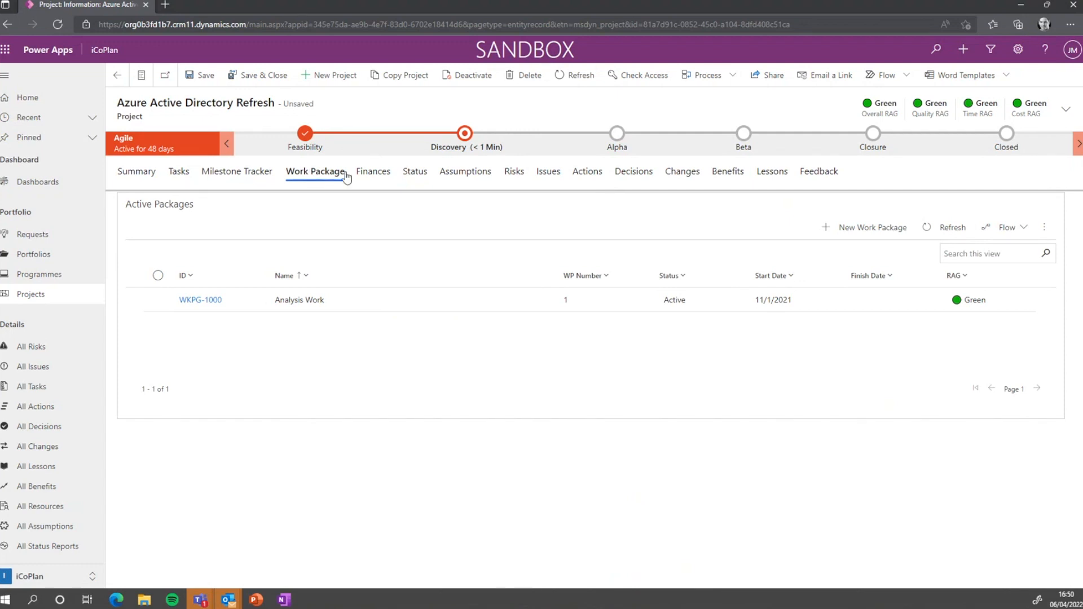
left_click(365, 174)
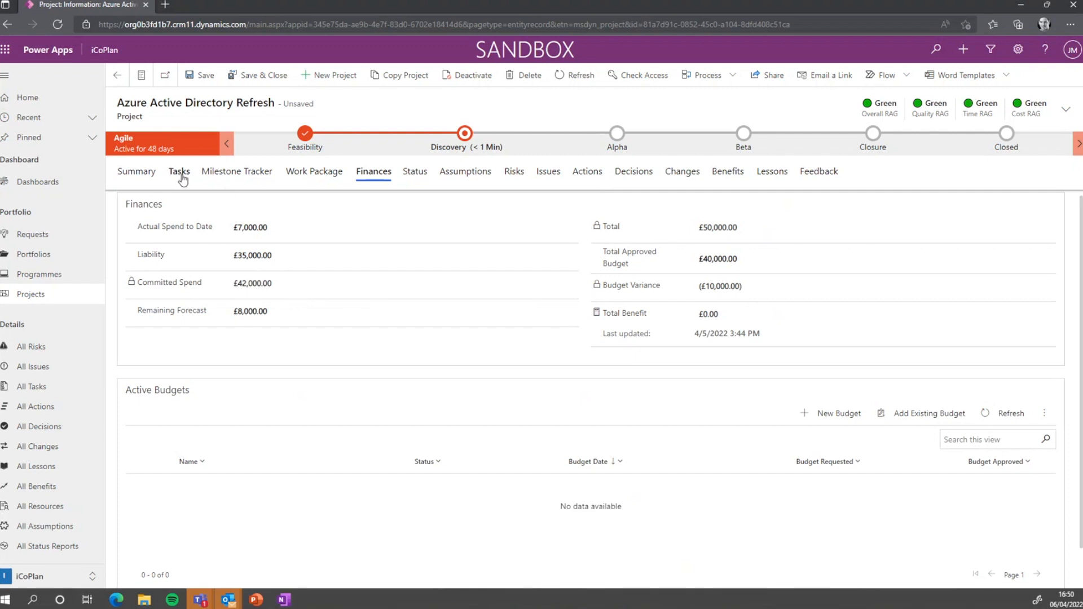
left_click(410, 176)
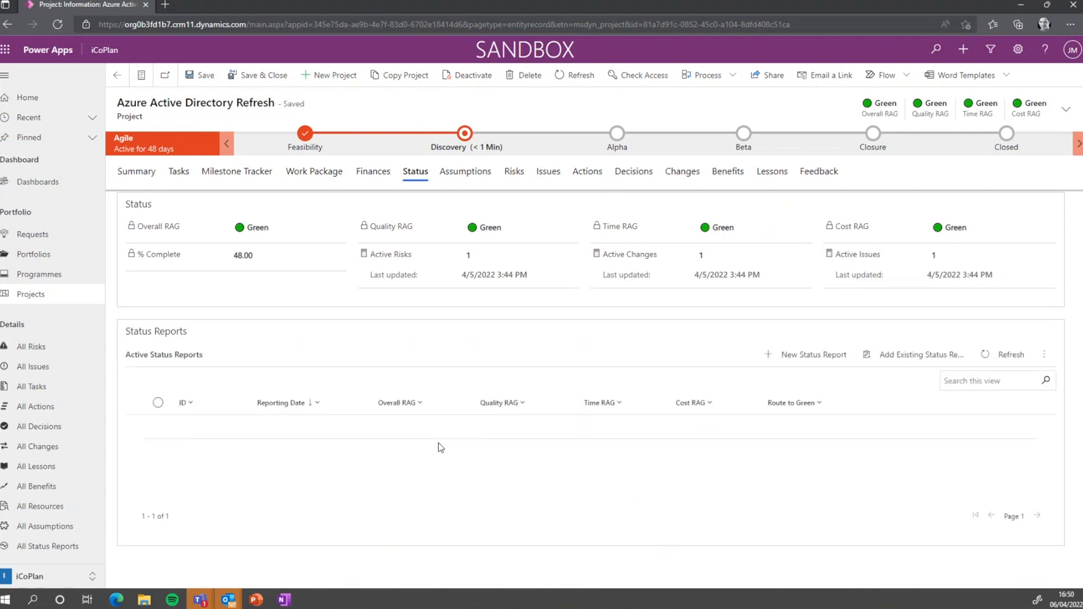
left_click(801, 355)
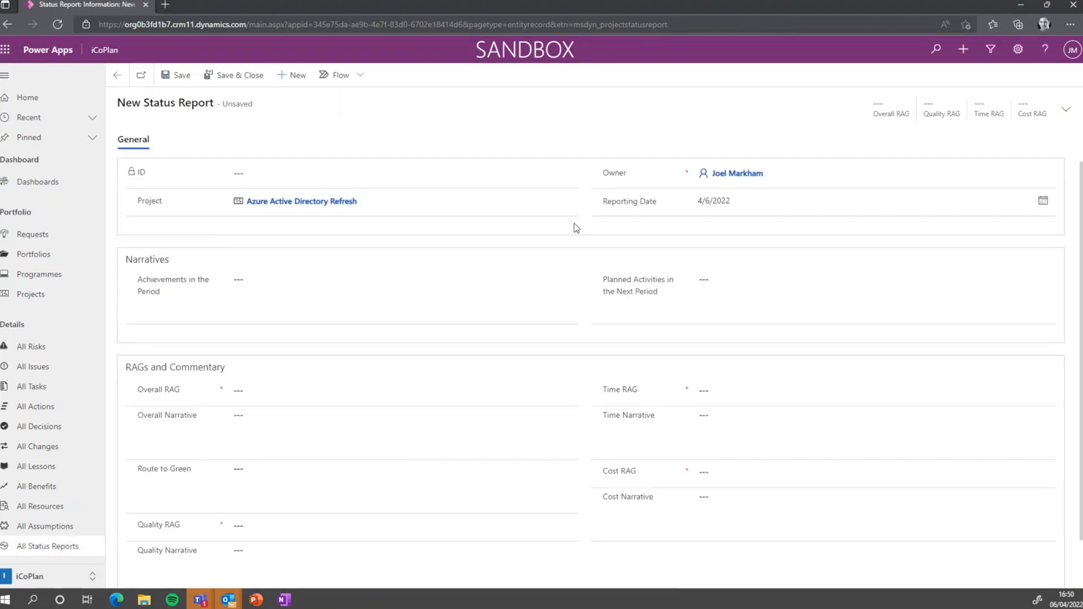
Enter achievements 'We have done a great demo of P4W' and planned activities 'do another one.'
left_click(319, 280)
type("We have done a great dee")
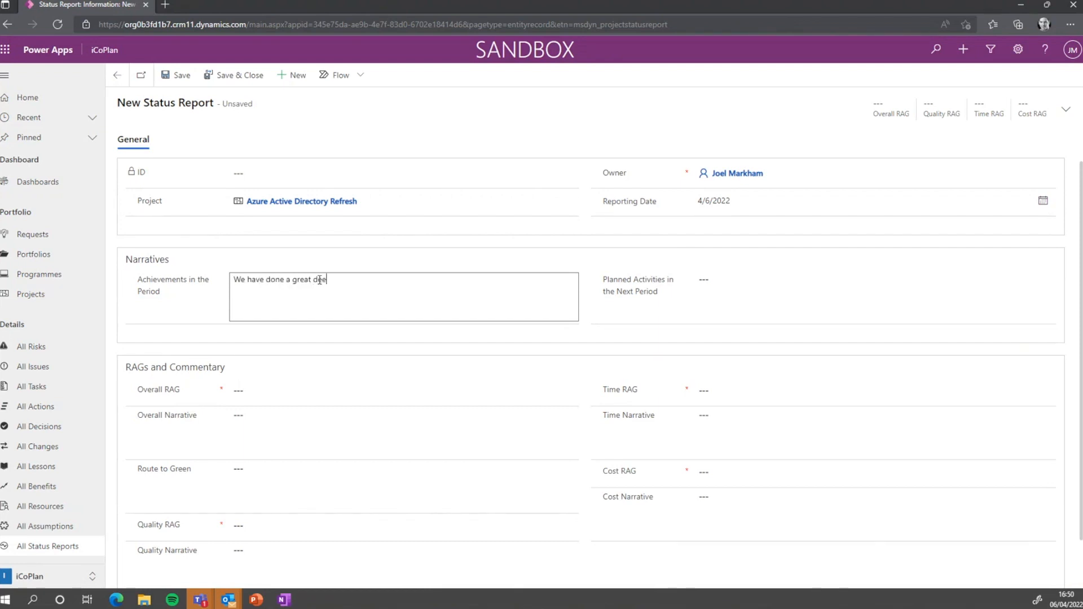
key("BackSpace")
type("mo of P4W")
key("Tab")
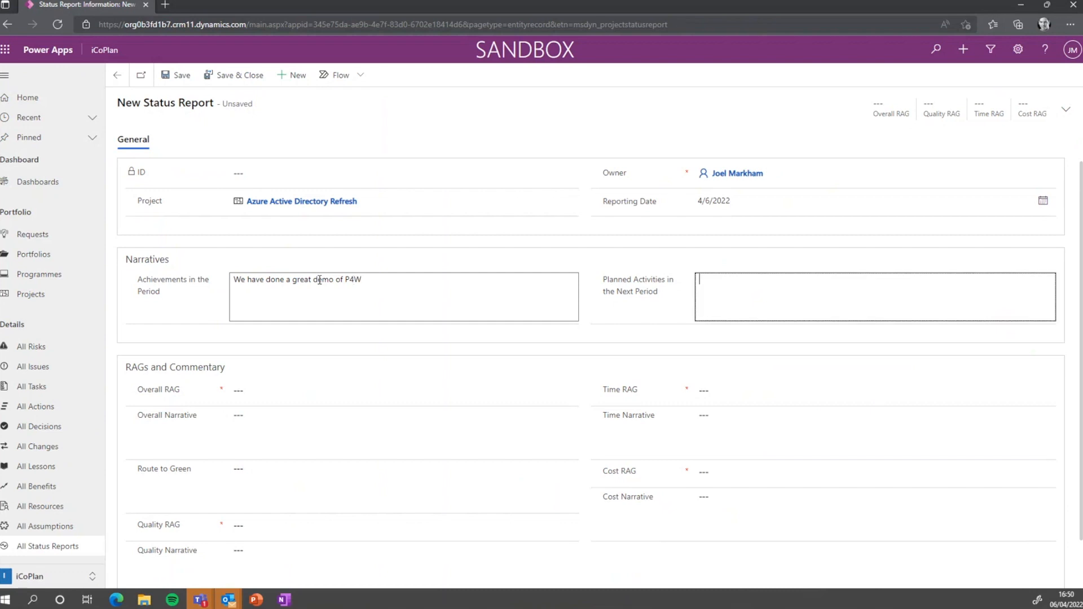
type("T")
key("BackSpace")
type("do another one....")
Set RAGs to Overall Red, Time Amber, Quality Green, Cost Red, then save and close
left_click(290, 391)
left_click(290, 416)
left_click(706, 392)
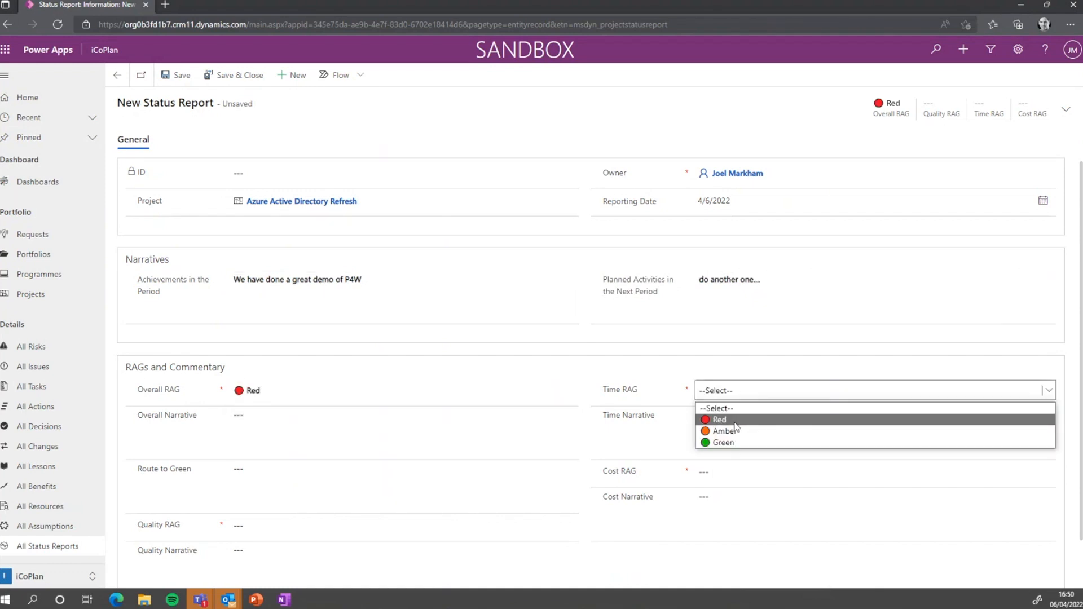
left_click(728, 432)
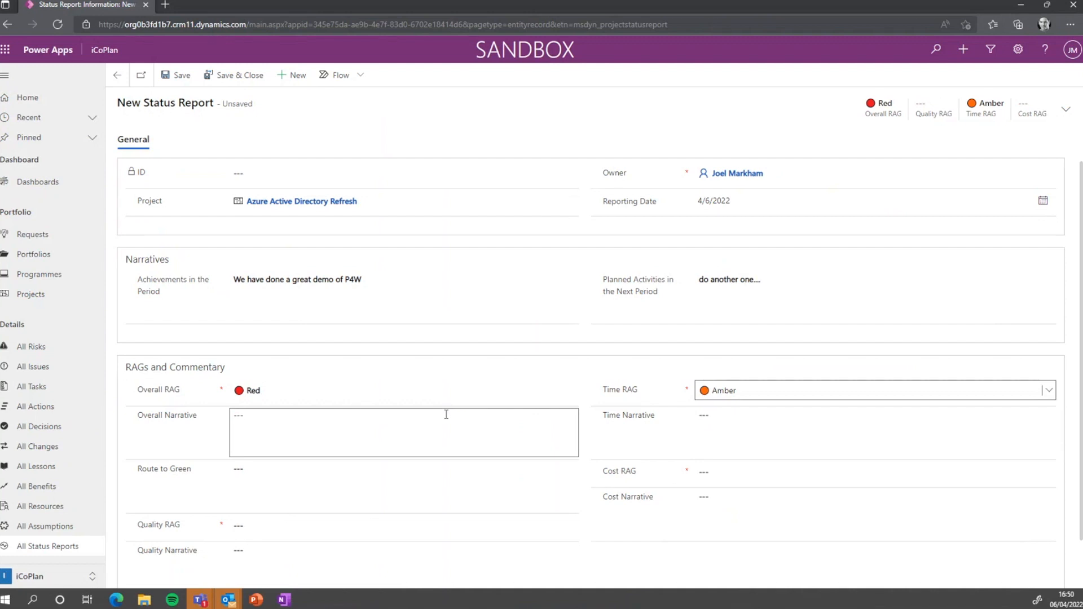
scroll(445, 414, "down", 1)
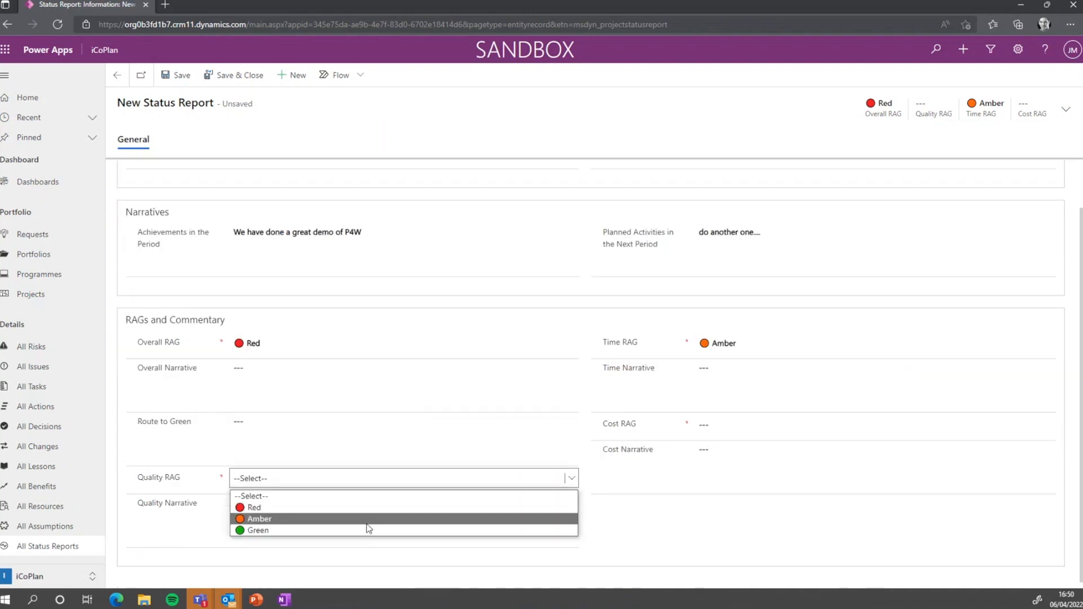
left_click(367, 531)
left_click(745, 424)
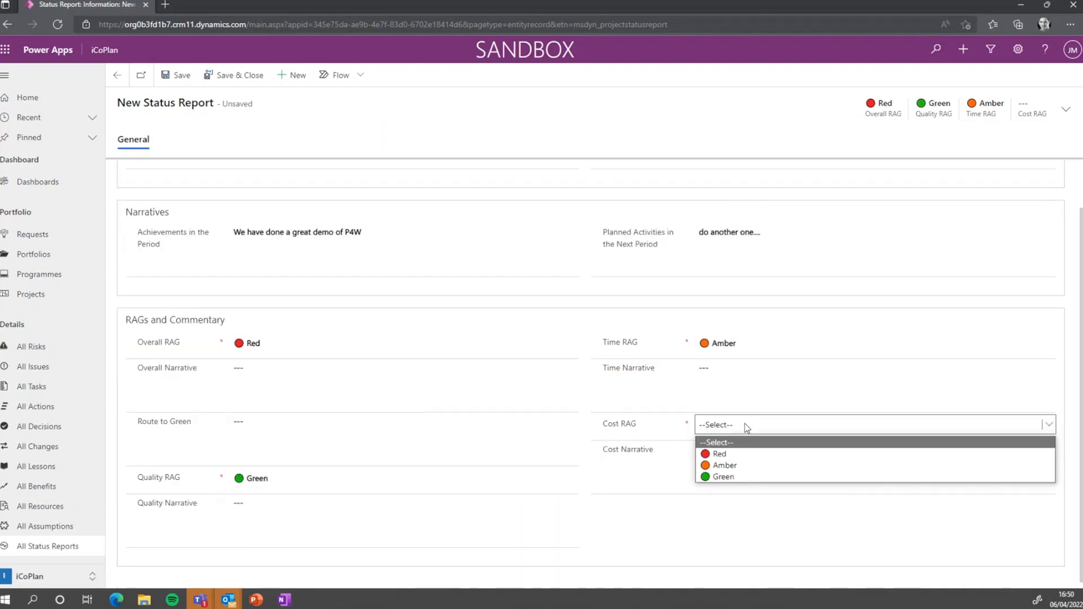
left_click(755, 451)
scroll(700, 496, "up", 1)
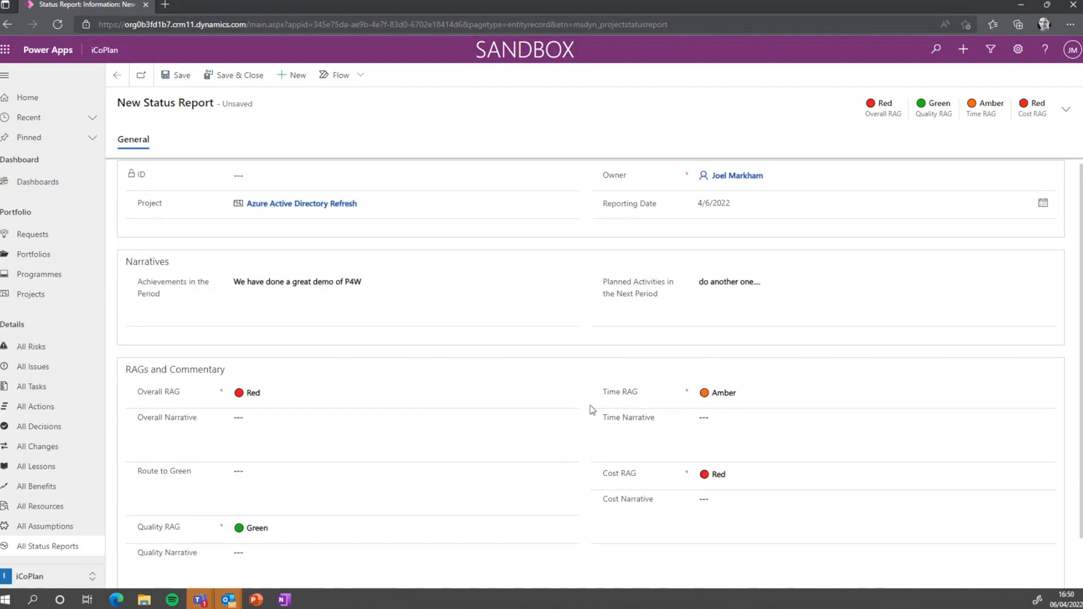
left_click(232, 80)
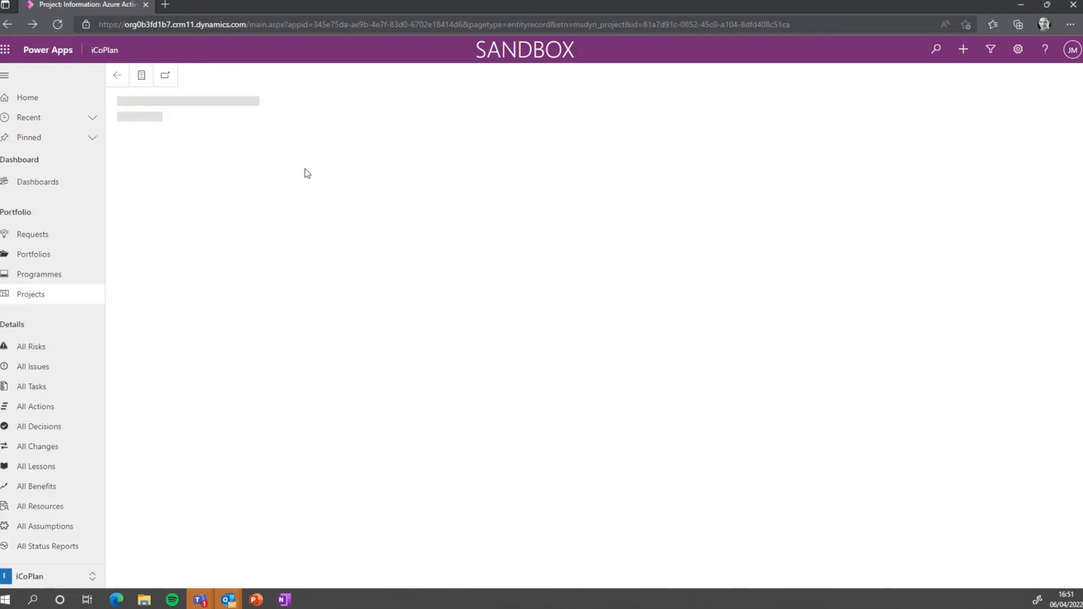
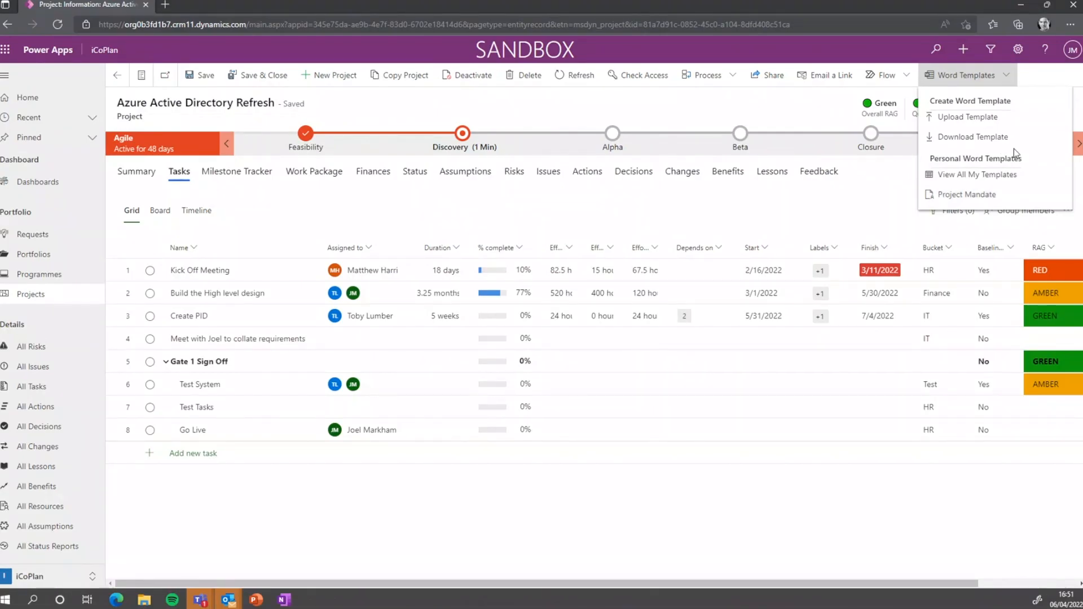
Download the project's Word template, then open status report STRP-1005 from the Status tab
left_click(985, 137)
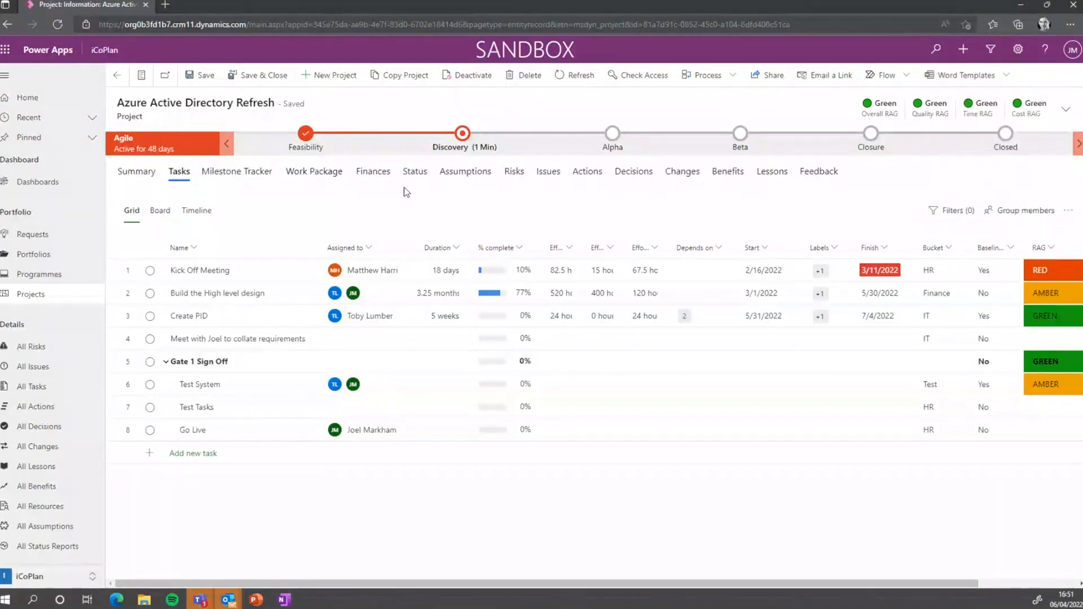
left_click(413, 176)
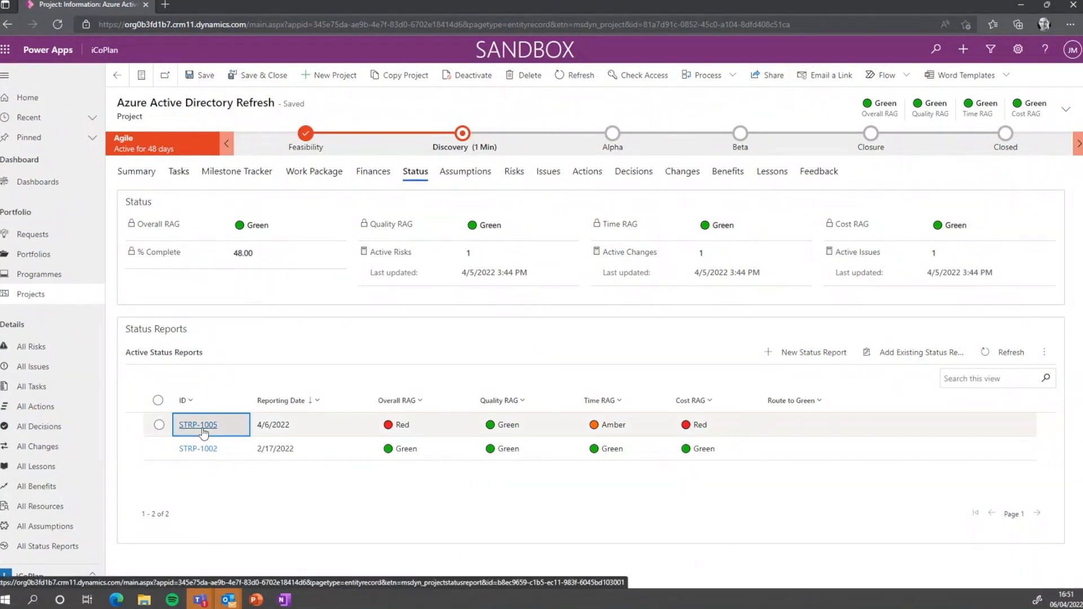
left_click(202, 428)
Review the report's Run Report options and download its Word template
left_click(970, 77)
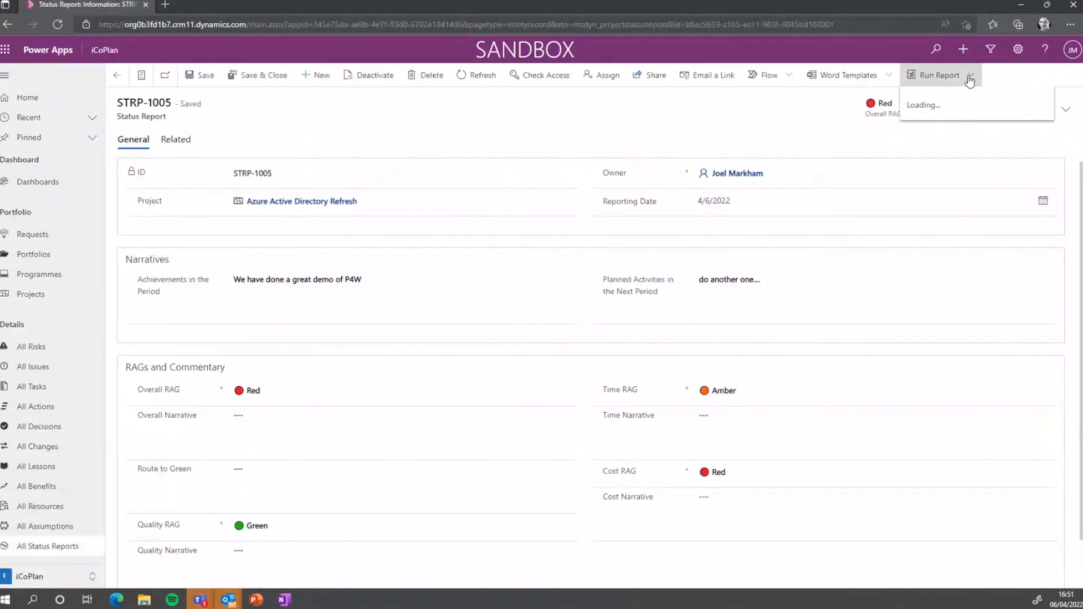
left_click(889, 77)
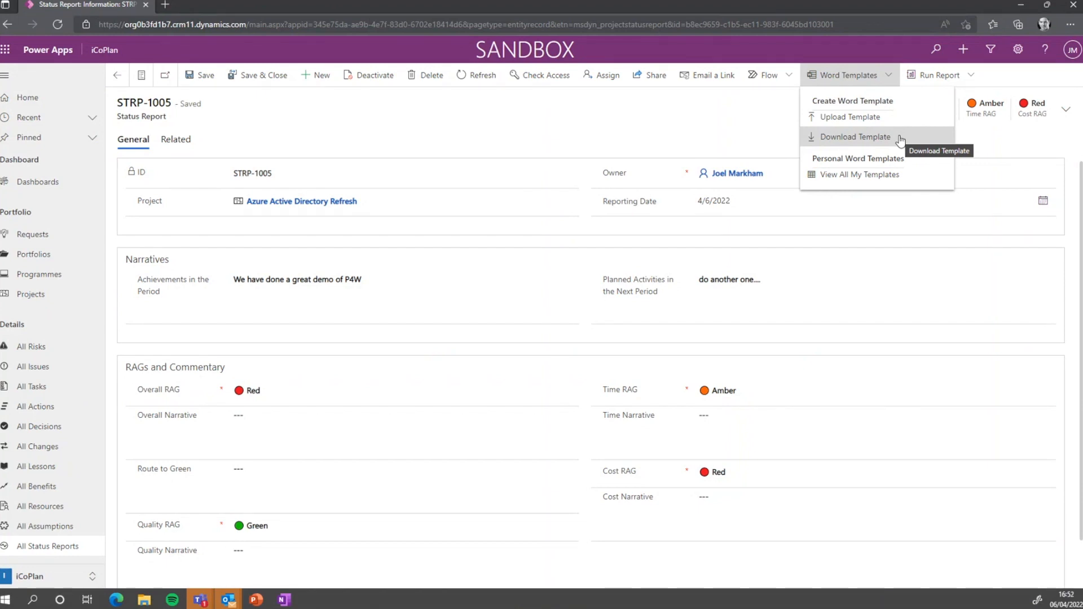
left_click(627, 147)
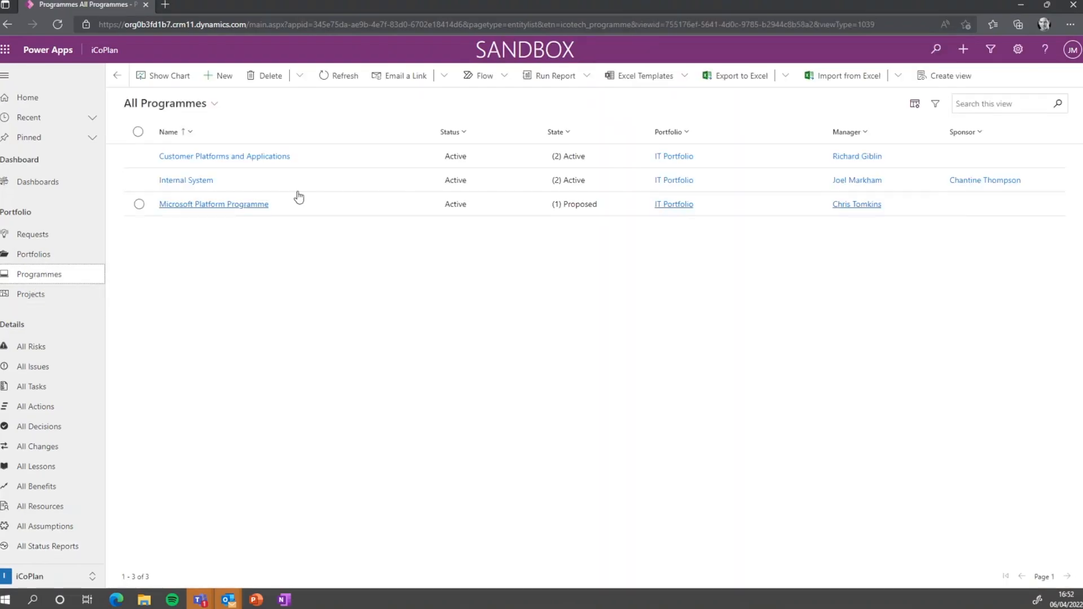
Start a new programme 'Run iCoHub Facility' in IT Portfolio with state Active
left_click(224, 77)
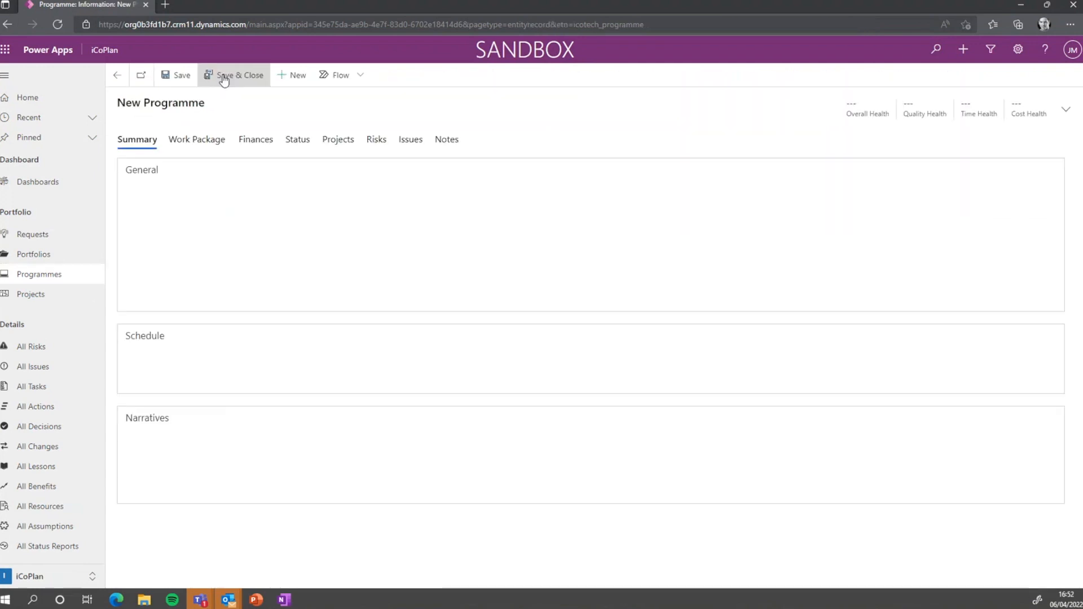
left_click(271, 193)
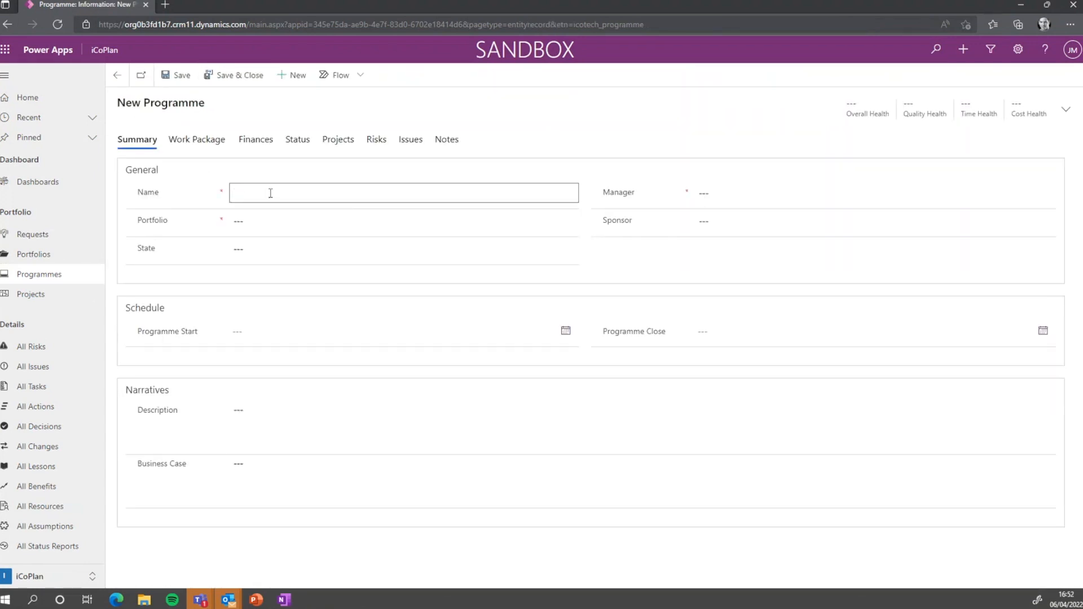
type("Run iCoHB")
type("b Facility")
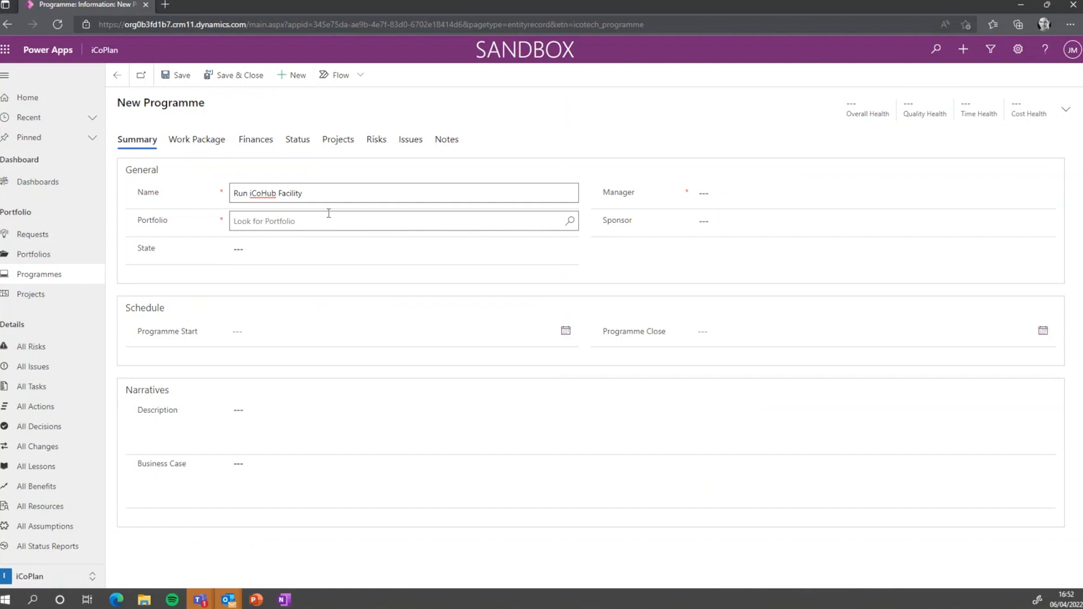
left_click(332, 222)
left_click(570, 221)
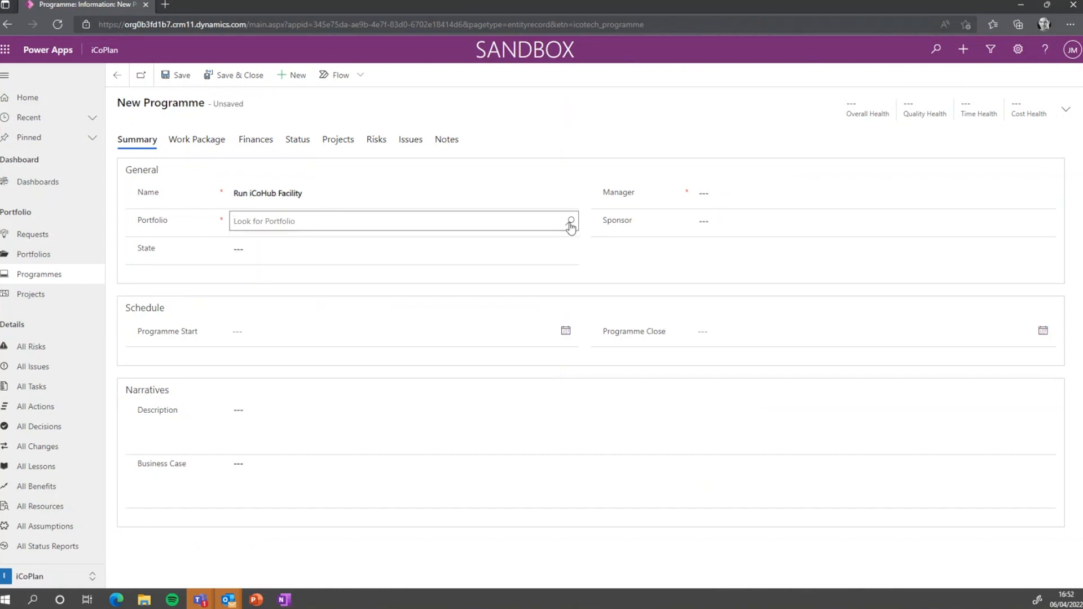
left_click(311, 275)
left_click(320, 258)
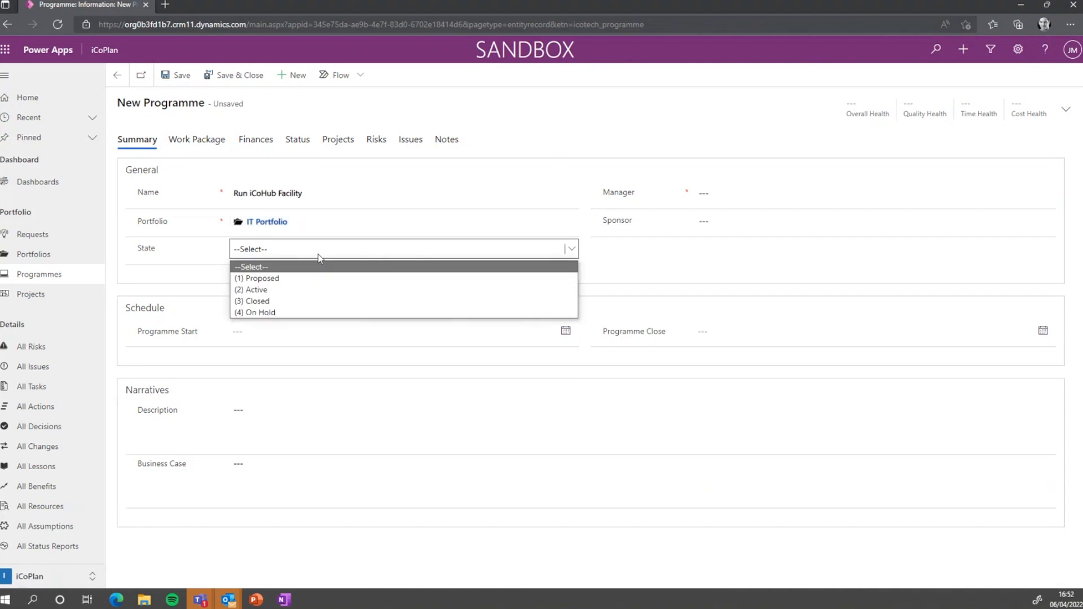
left_click(327, 290)
Assign the programme manager and sponsor from the users list and set start date 4/4/2022
left_click(721, 211)
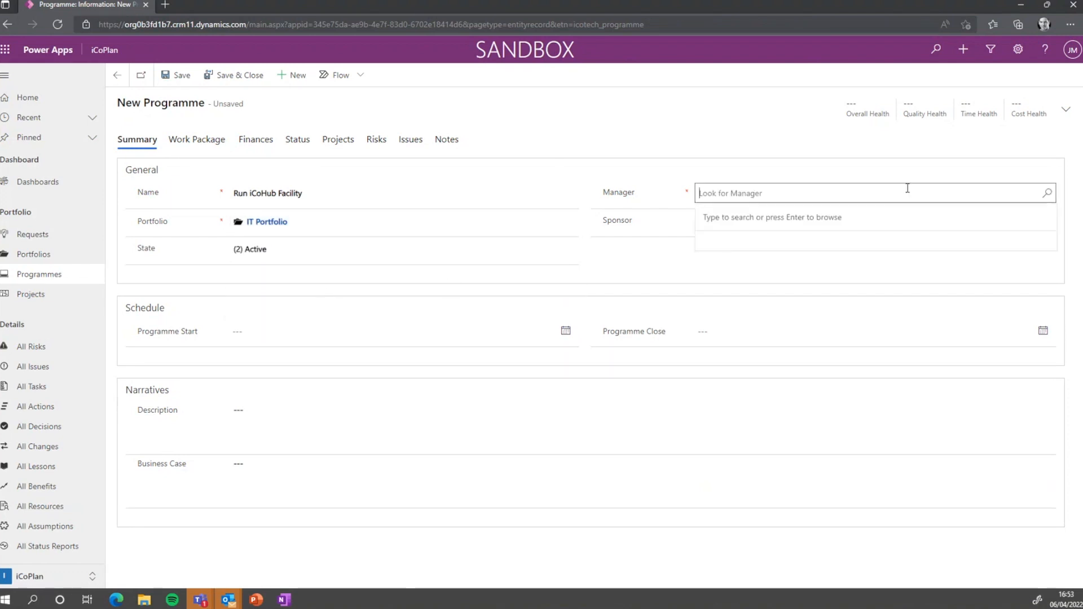
left_click(1043, 196)
scroll(805, 299, "down", 3)
type("Joel")
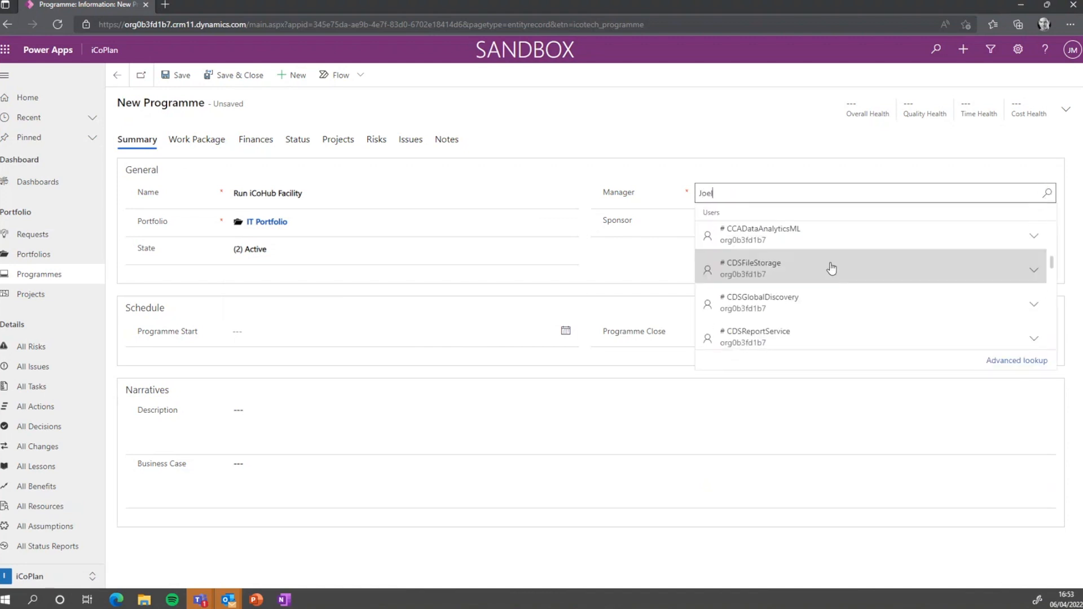
left_click(780, 245)
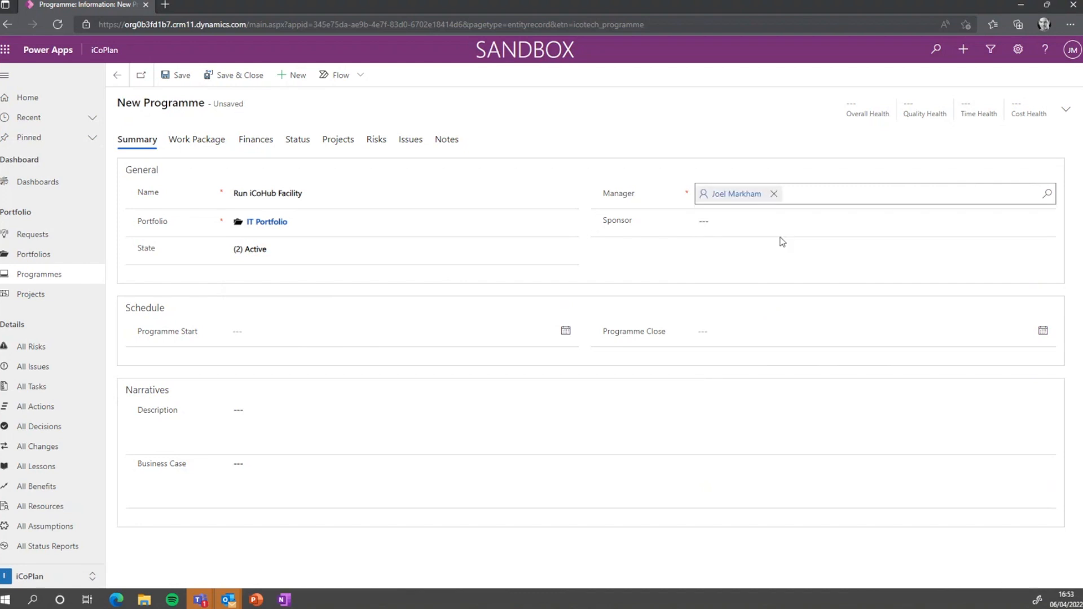
left_click(1045, 220)
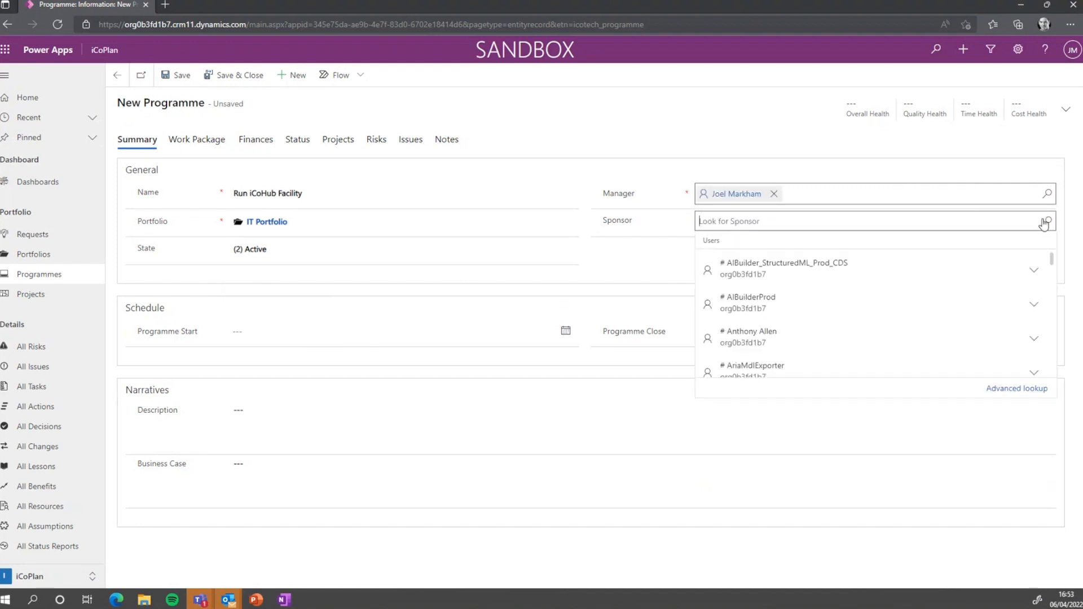
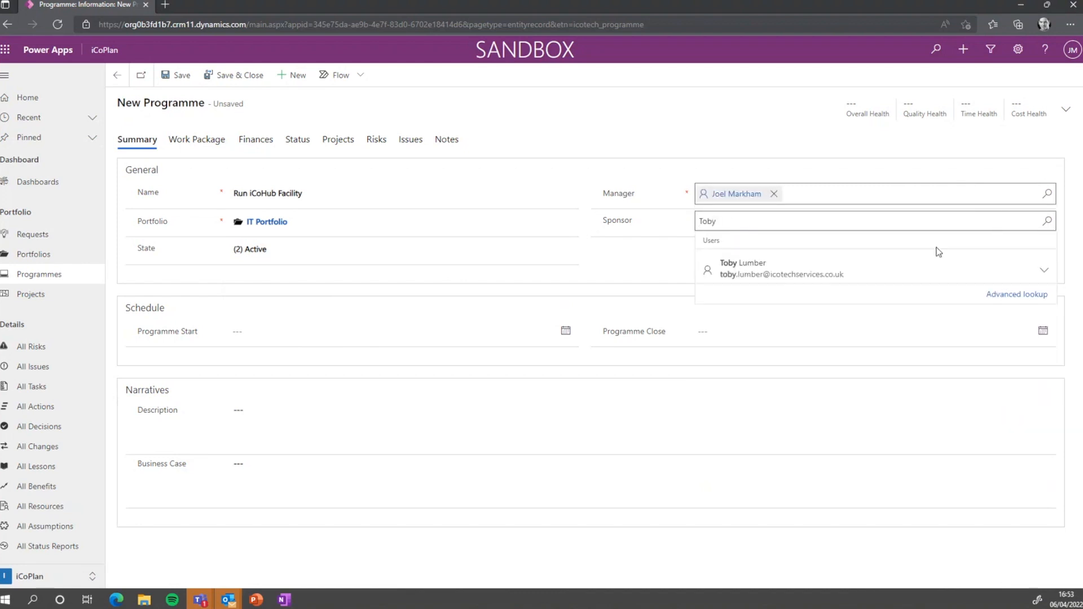
left_click(843, 268)
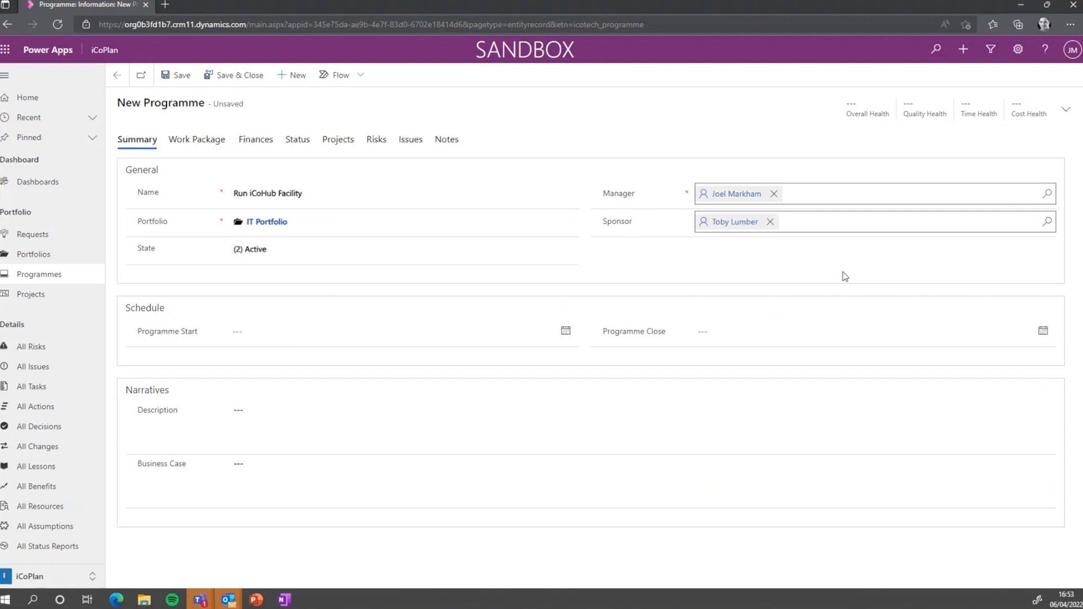
left_click(566, 333)
left_click(257, 417)
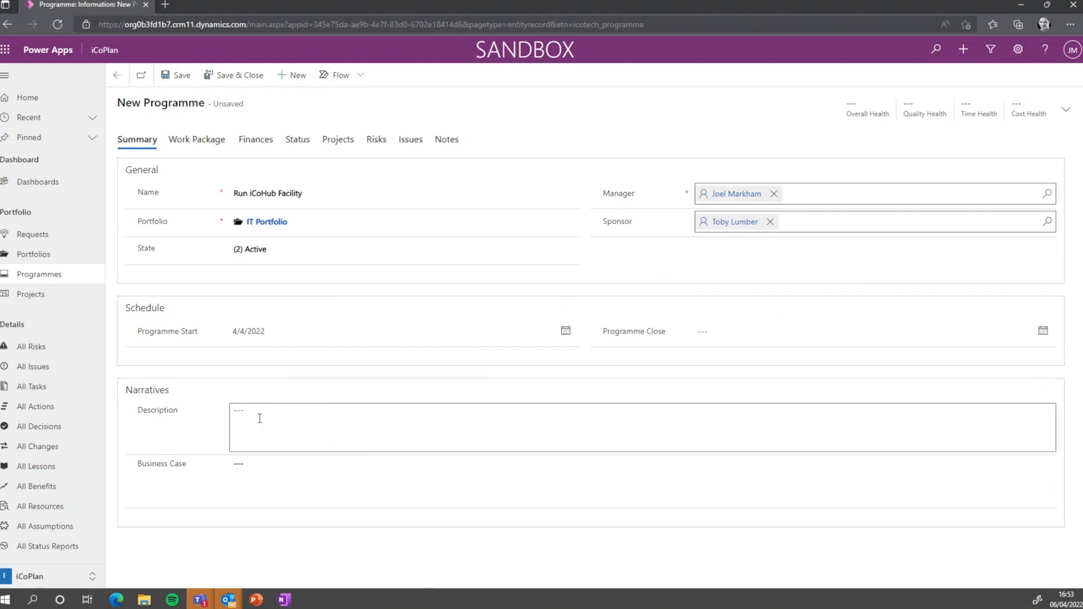
Add the description 'To continually keep iCoHub clean and make sure its a great place to work for our community.' and save
left_click(365, 417)
type("To continually keep iCoHub")
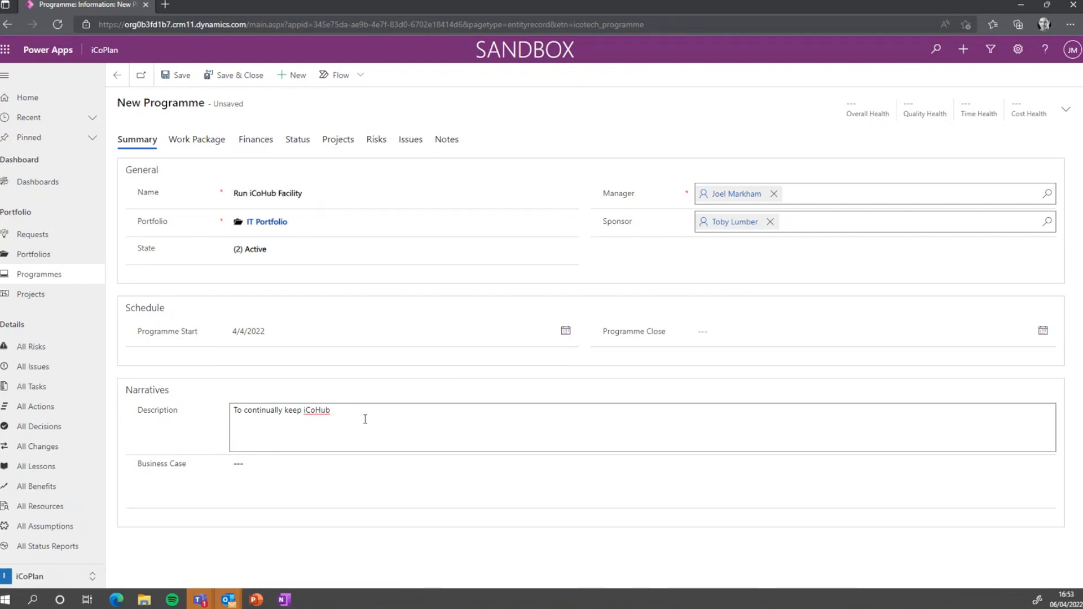
type(" clean and make sure its a great place to work for o")
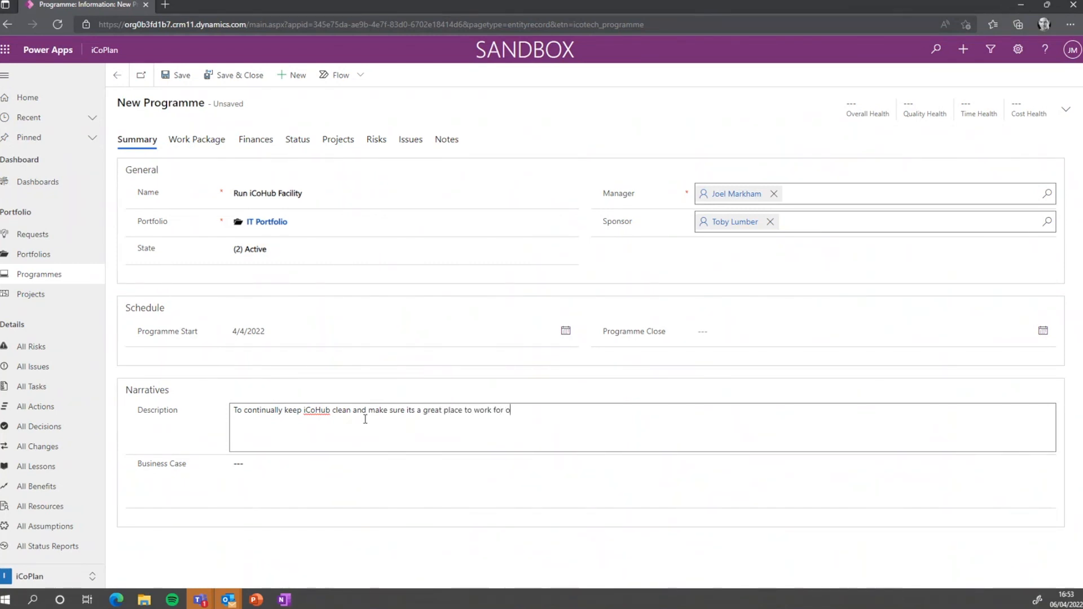
type("ur community.")
left_click(392, 474)
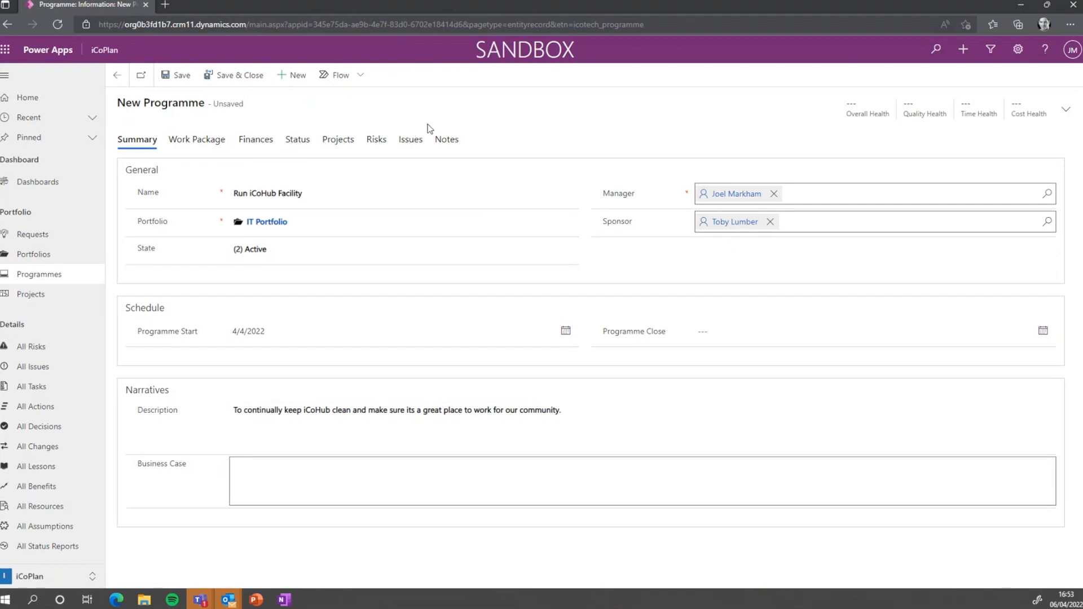
left_click(248, 81)
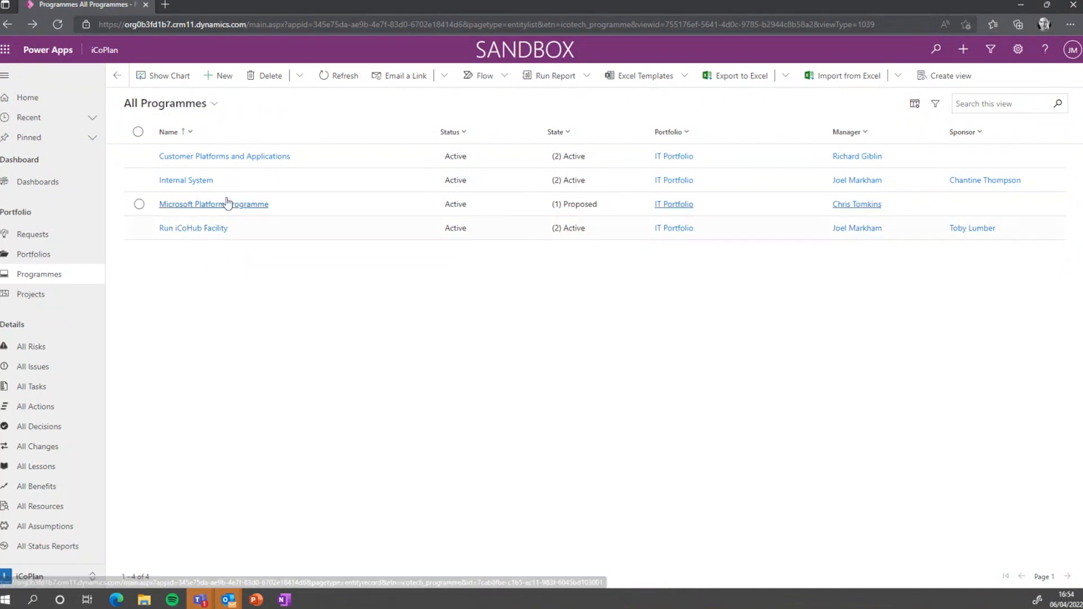
Open Azure Active Directory Refresh from All Projects and view its risks, showing RSK-1001 Risk of Overspend
left_click(69, 301)
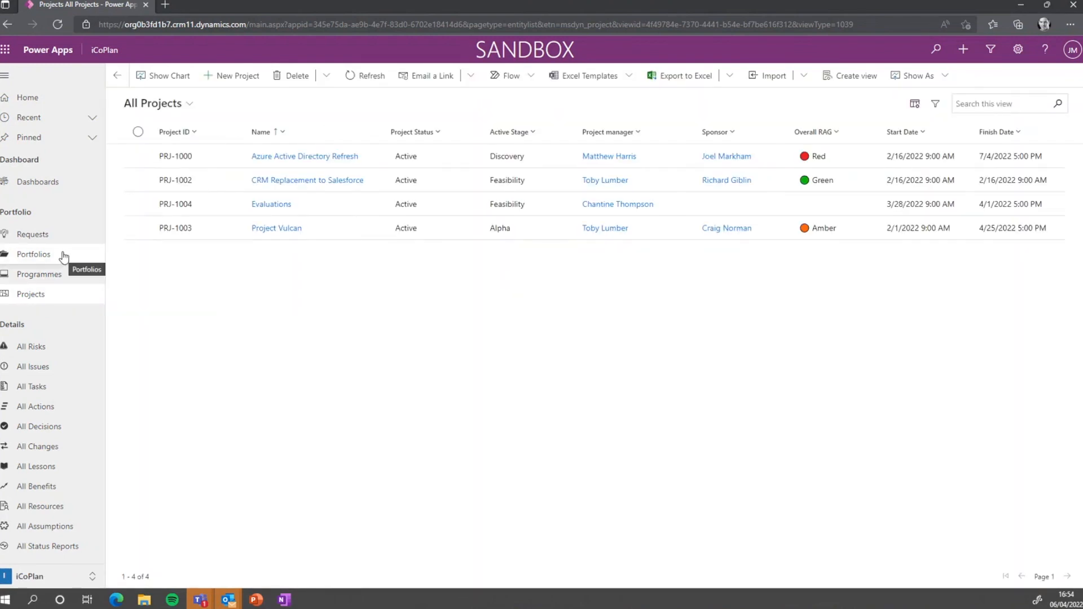
left_click(68, 185)
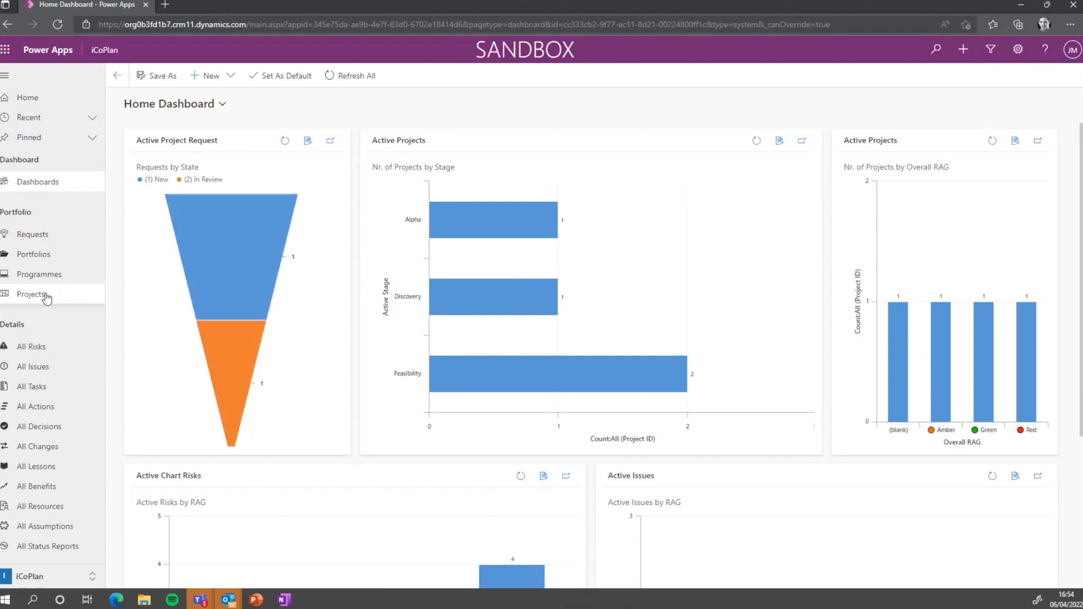
left_click(46, 297)
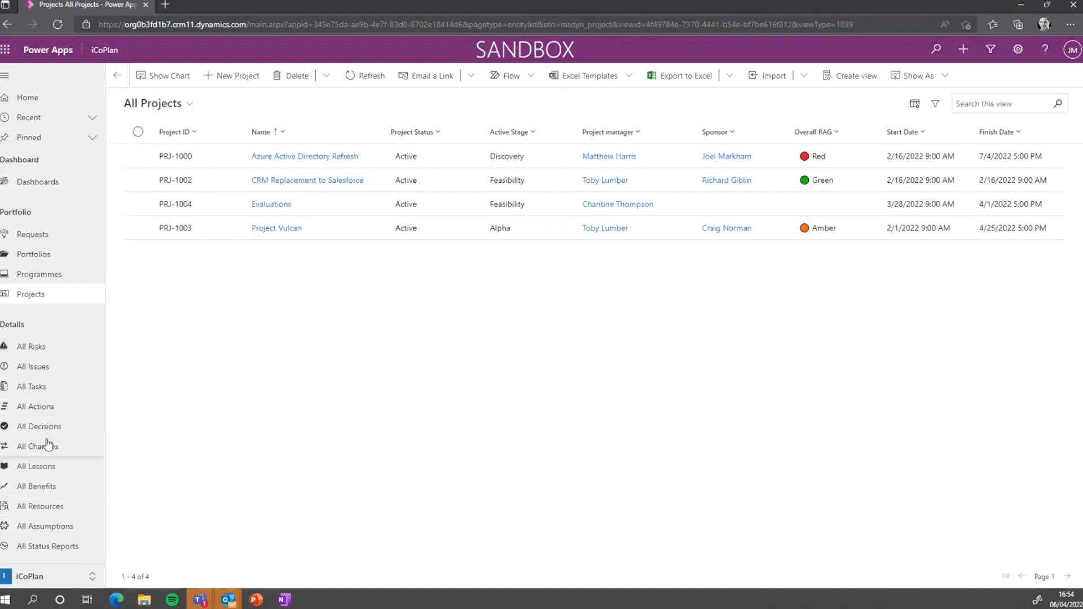
left_click(305, 156)
left_click(514, 171)
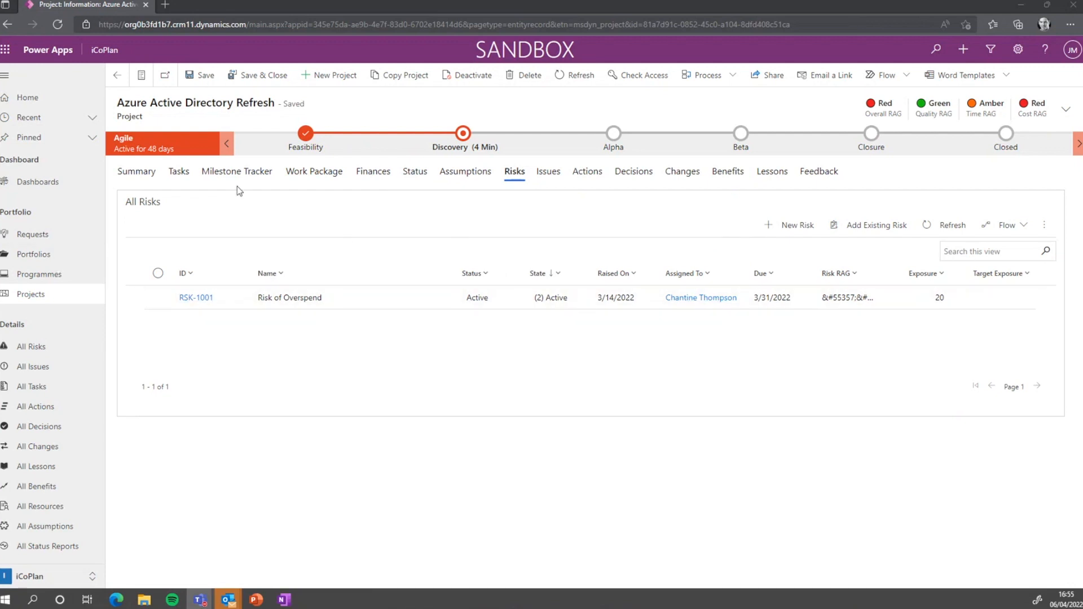
Create risk 'Risk that the demo stops due to internet', escalation None, state Active, category Technical
left_click(795, 225)
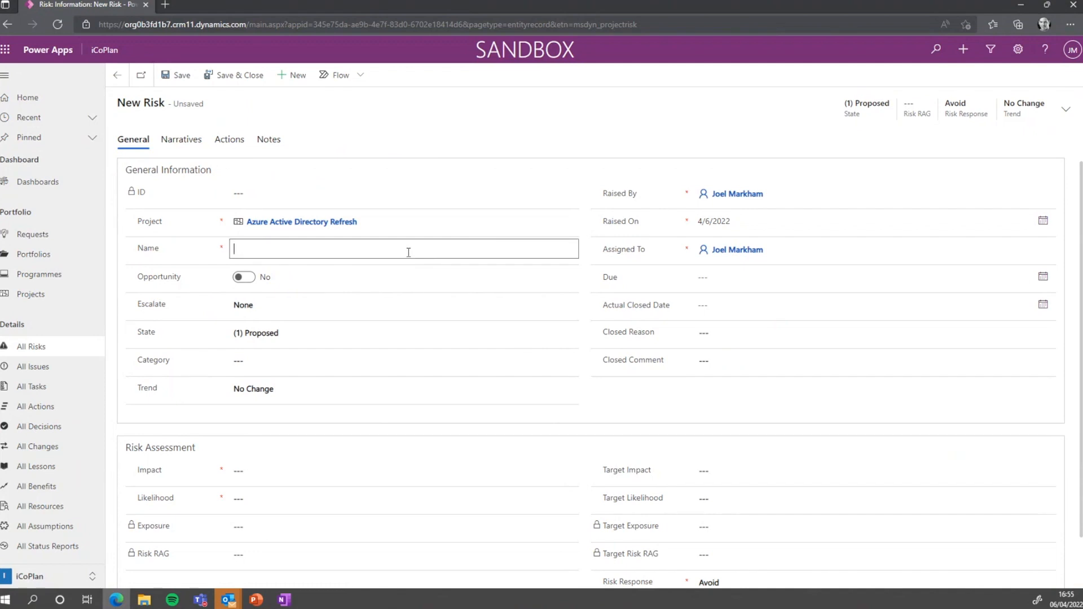
type("Risk that the demo stops ")
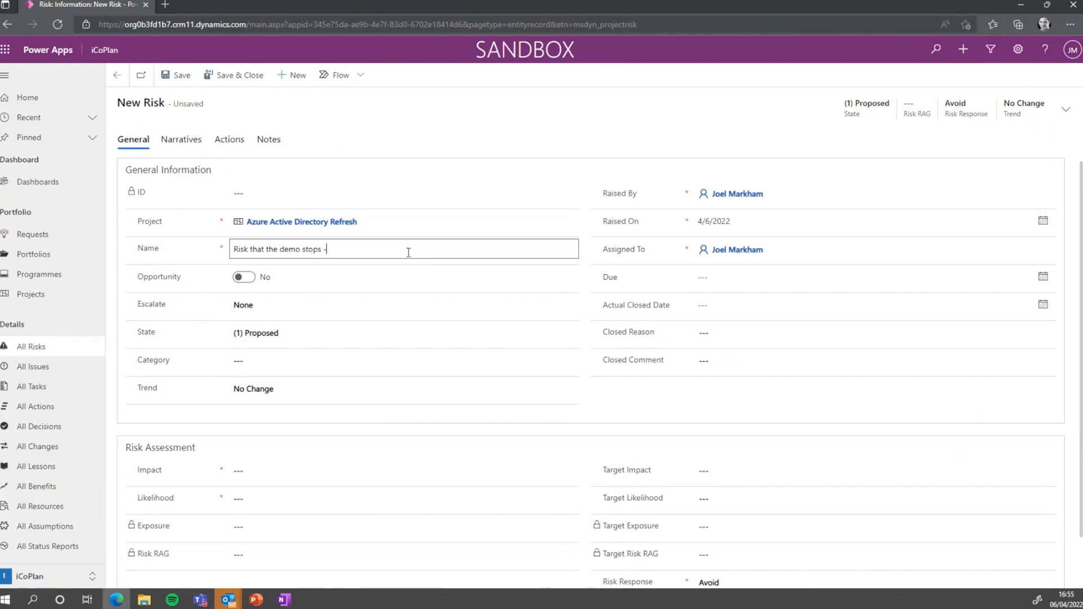
type("due to internet")
left_click(308, 309)
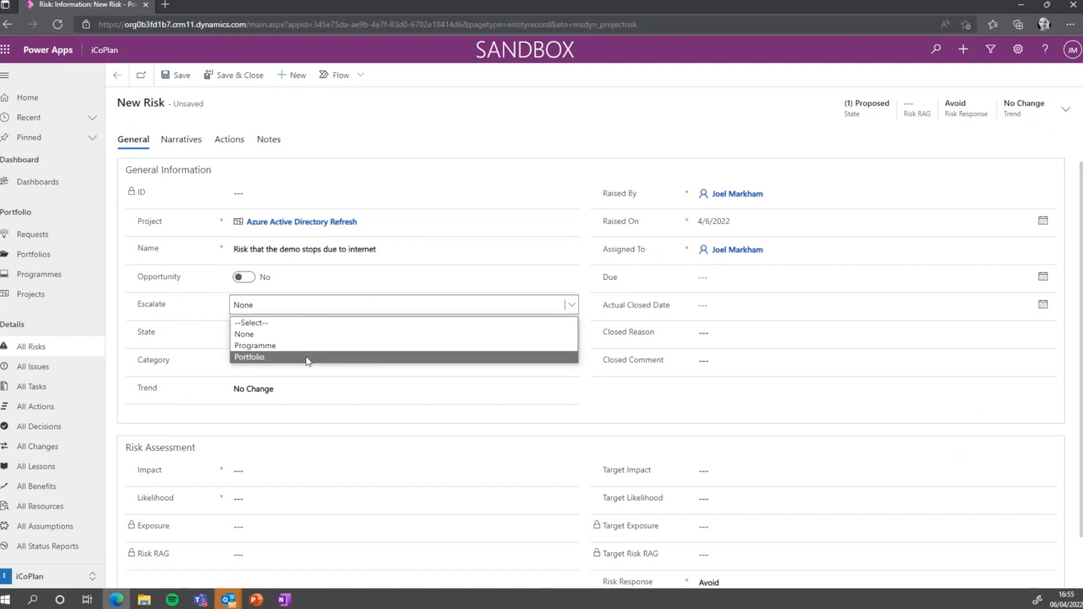
left_click(334, 336)
left_click(336, 334)
left_click(316, 371)
left_click(387, 366)
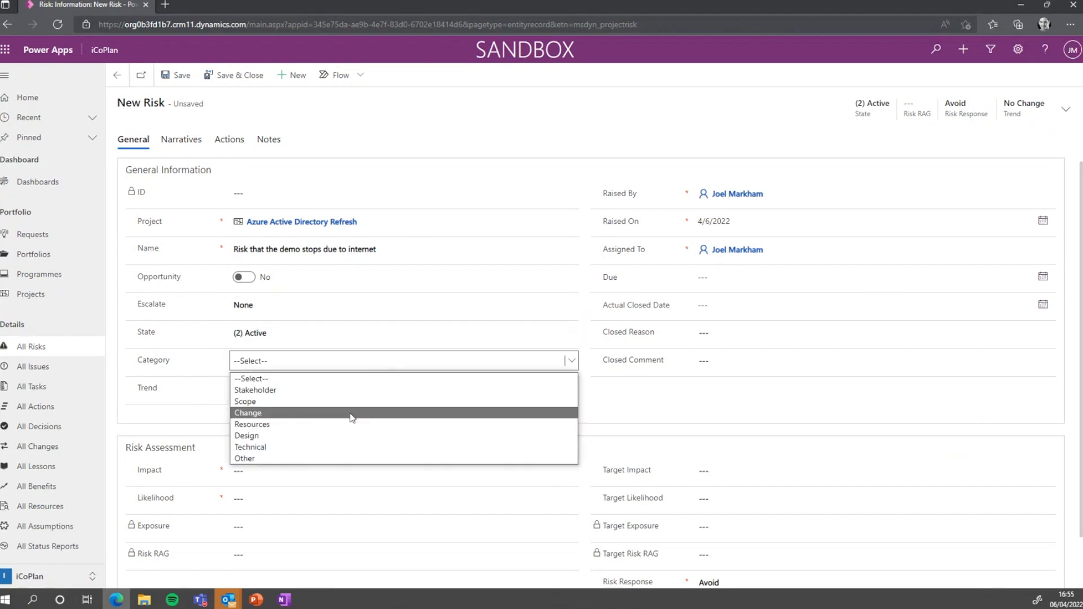
left_click(339, 445)
left_click(552, 404)
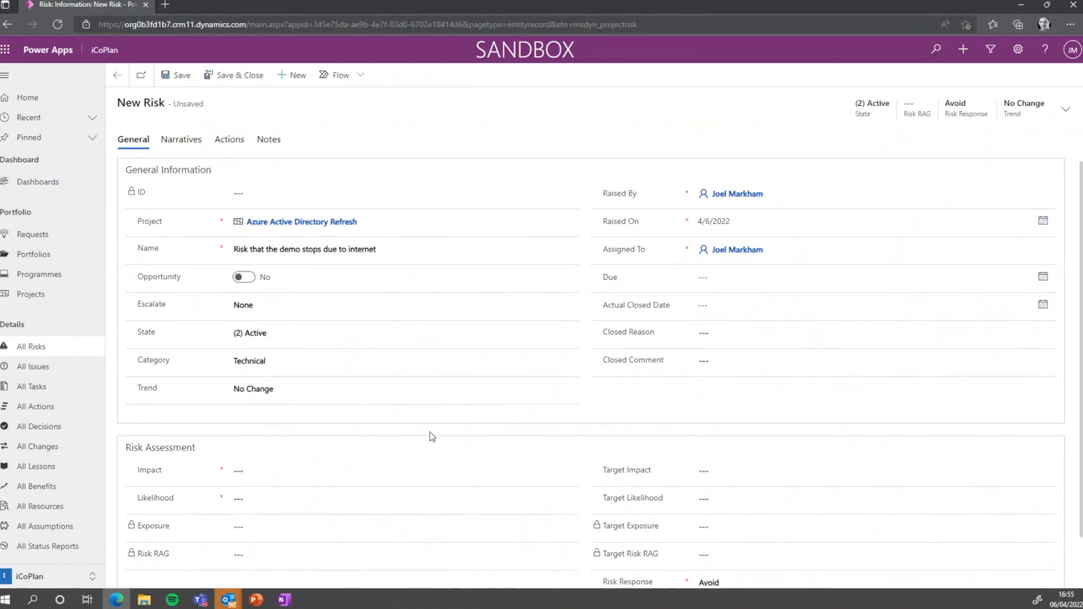
Set impact 5 - Very High, likelihood 3 - Medium, keep response Avoid, and save the risk
scroll(395, 433, "down", 1)
left_click(319, 427)
left_click(319, 428)
left_click(312, 494)
left_click(310, 448)
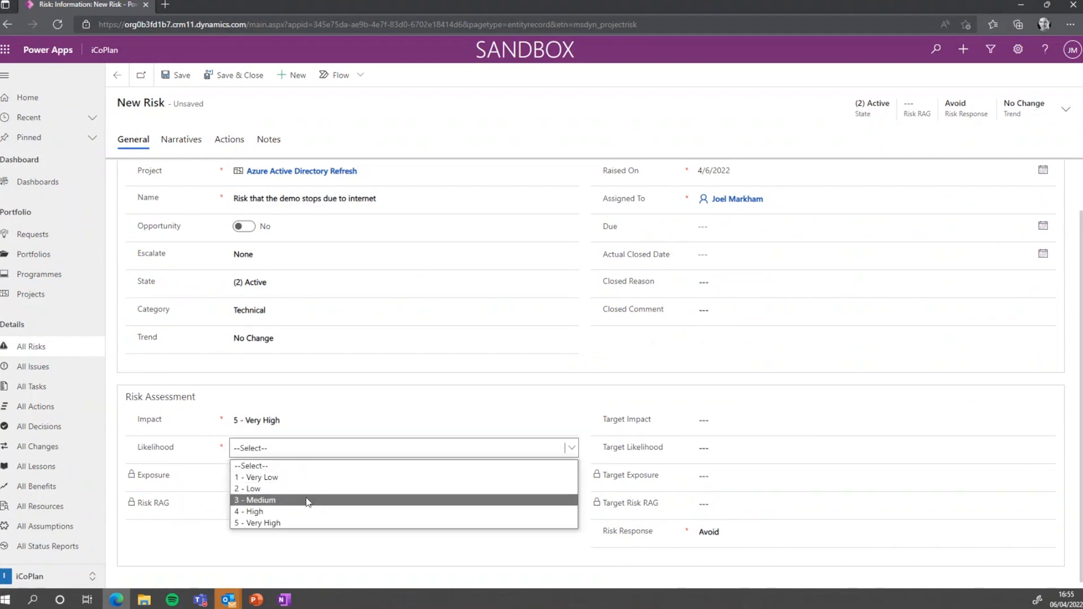
left_click(307, 501)
left_click(524, 420)
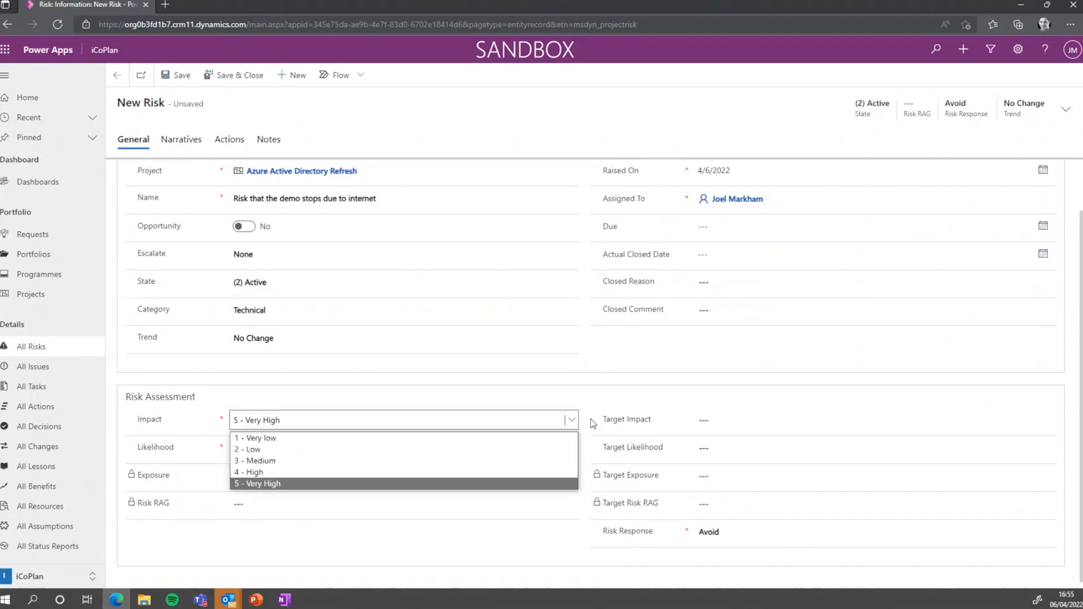
left_click(592, 423)
left_click(735, 530)
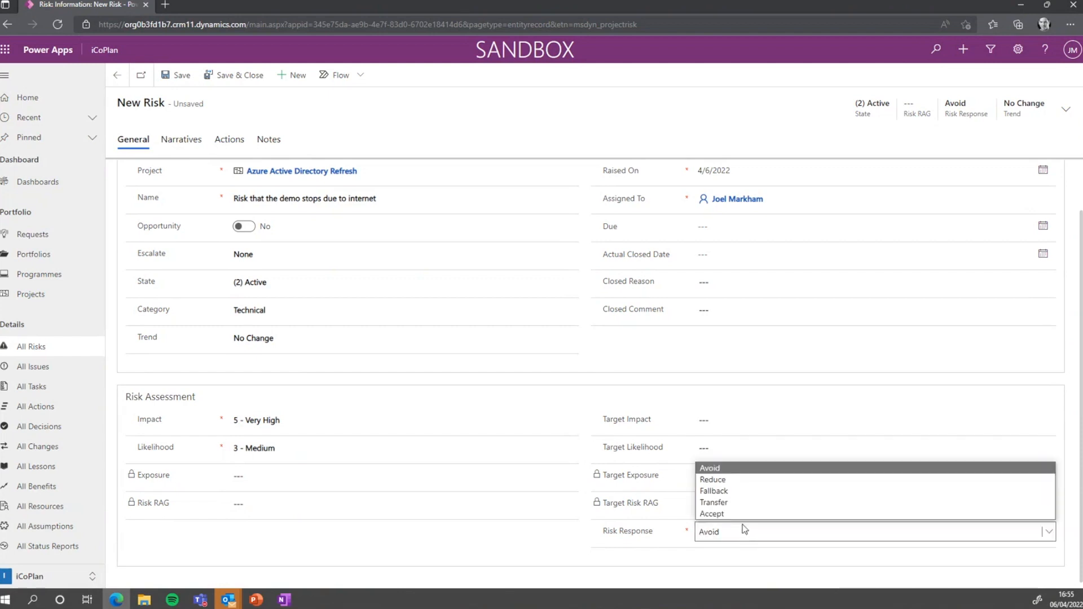
left_click(742, 470)
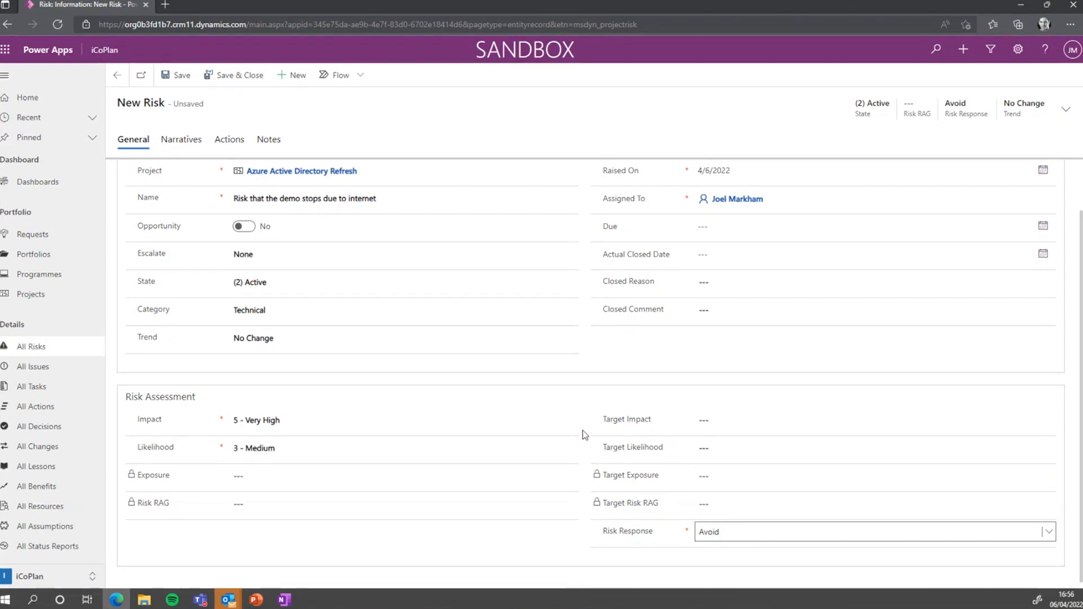
left_click(237, 77)
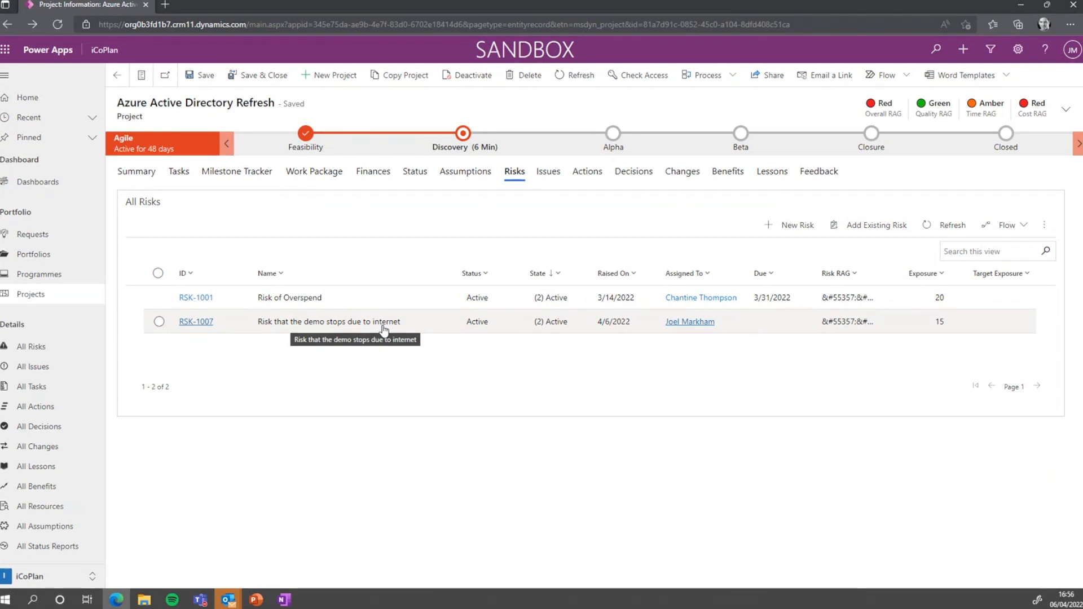
Show All Risks sorted by Raised On, newest first
left_click(62, 351)
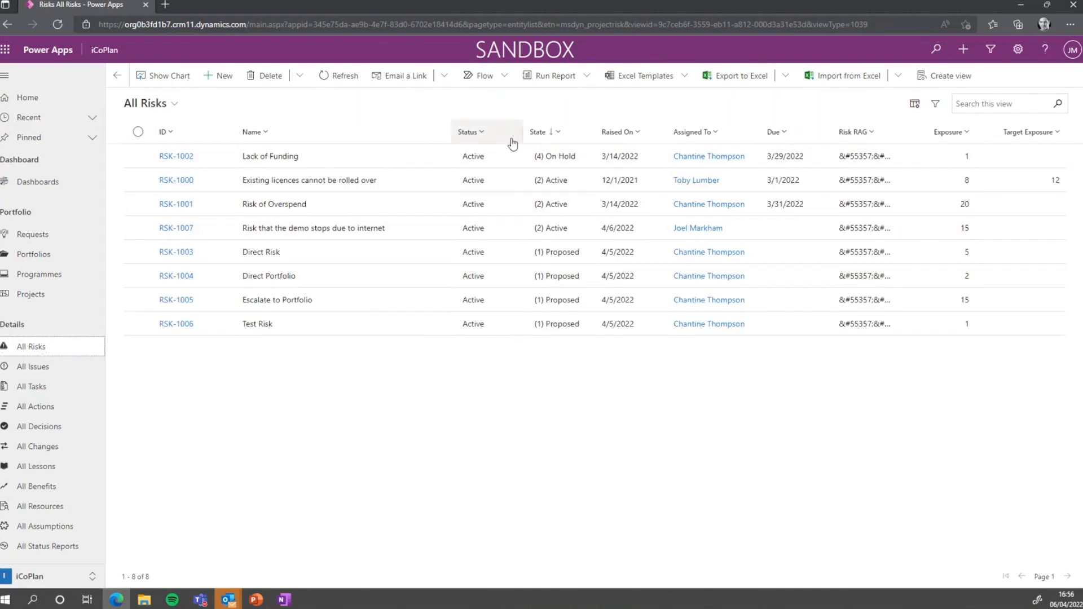
left_click(636, 139)
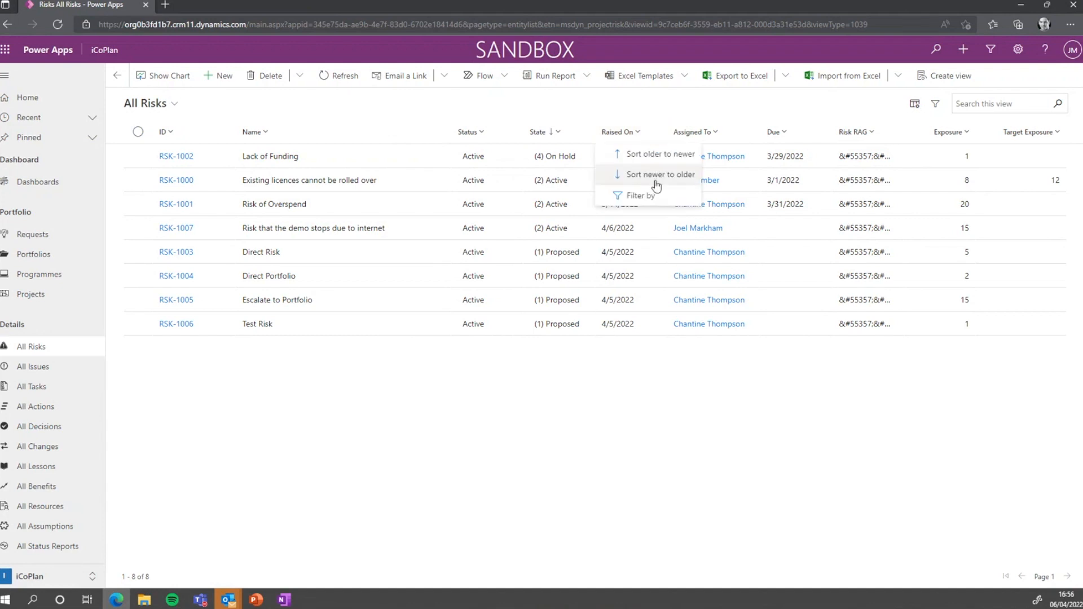
left_click(672, 178)
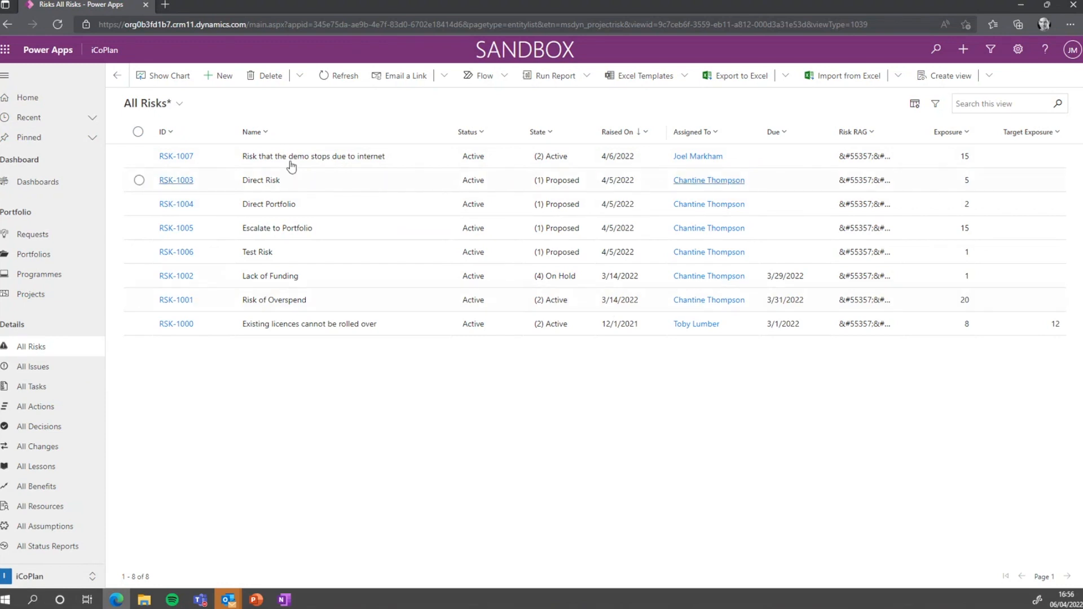
Confirm RSK-1007 has no actions, then return to the All Projects list
left_click(172, 157)
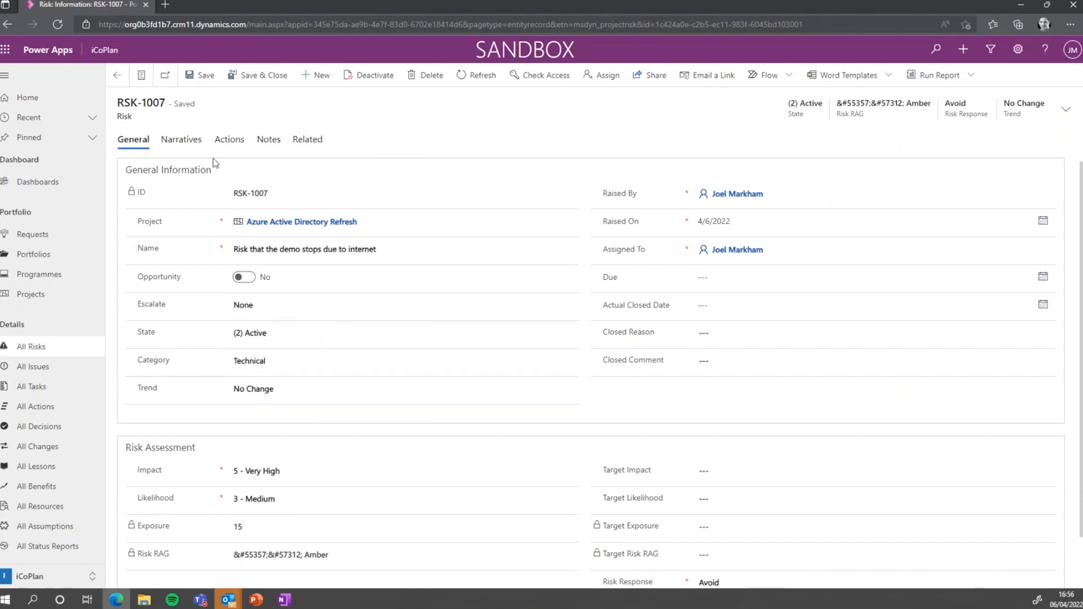
left_click(232, 142)
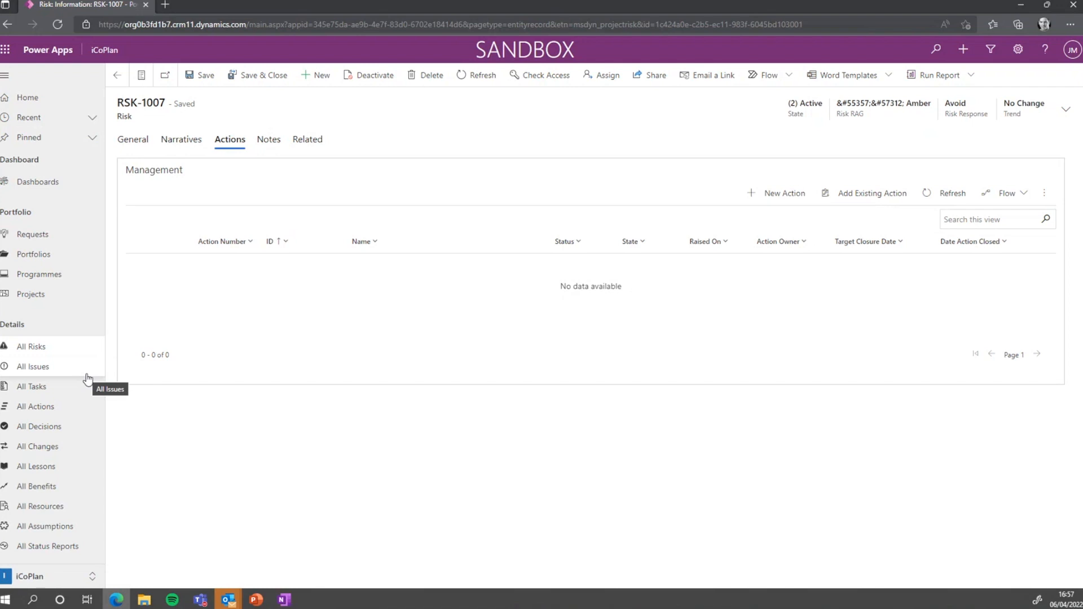
left_click(35, 294)
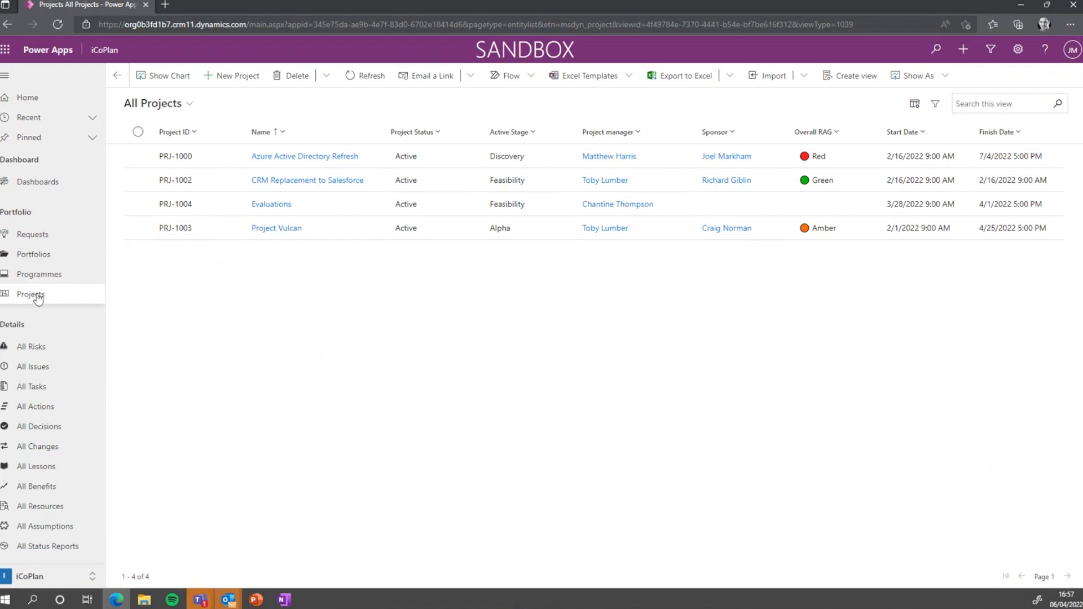
In the Azure Active Directory Refresh task grid, set row 4's requirements-meeting Baseline to Yes
left_click(307, 156)
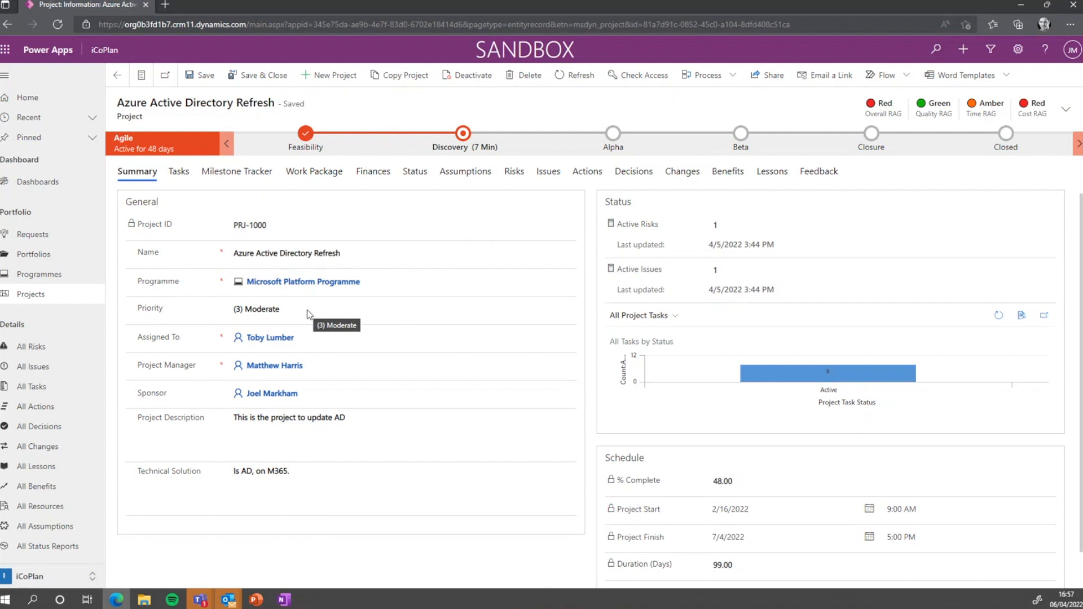
left_click(179, 173)
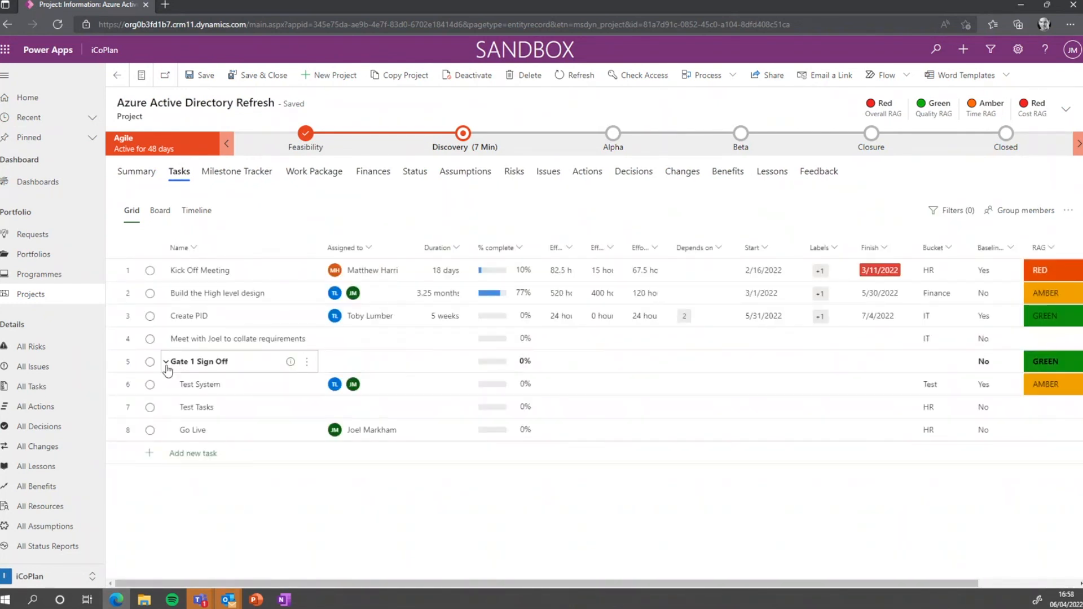
left_click(166, 362)
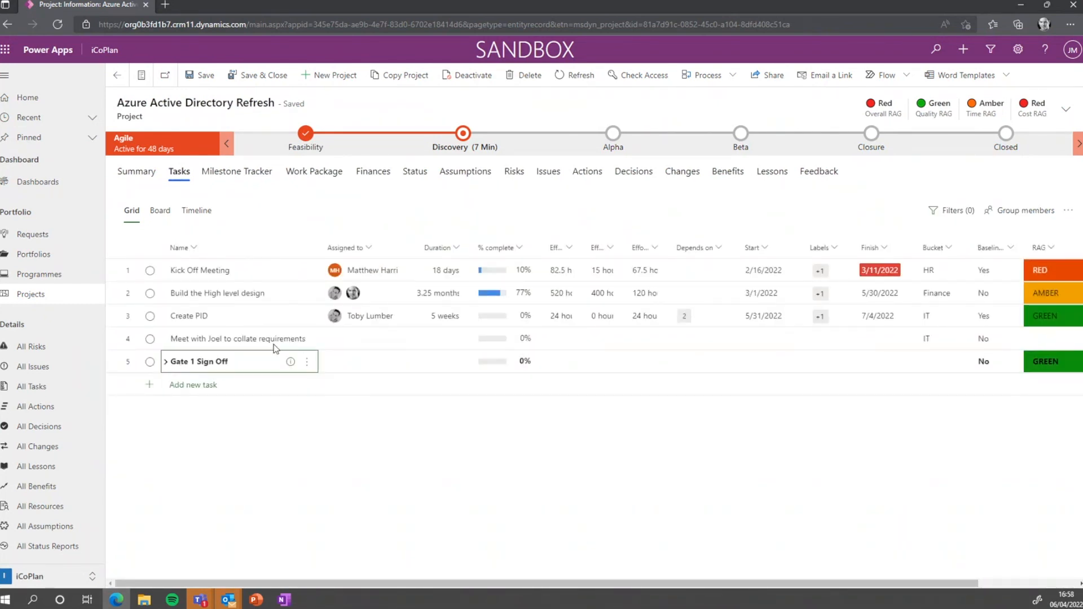
left_click(994, 325)
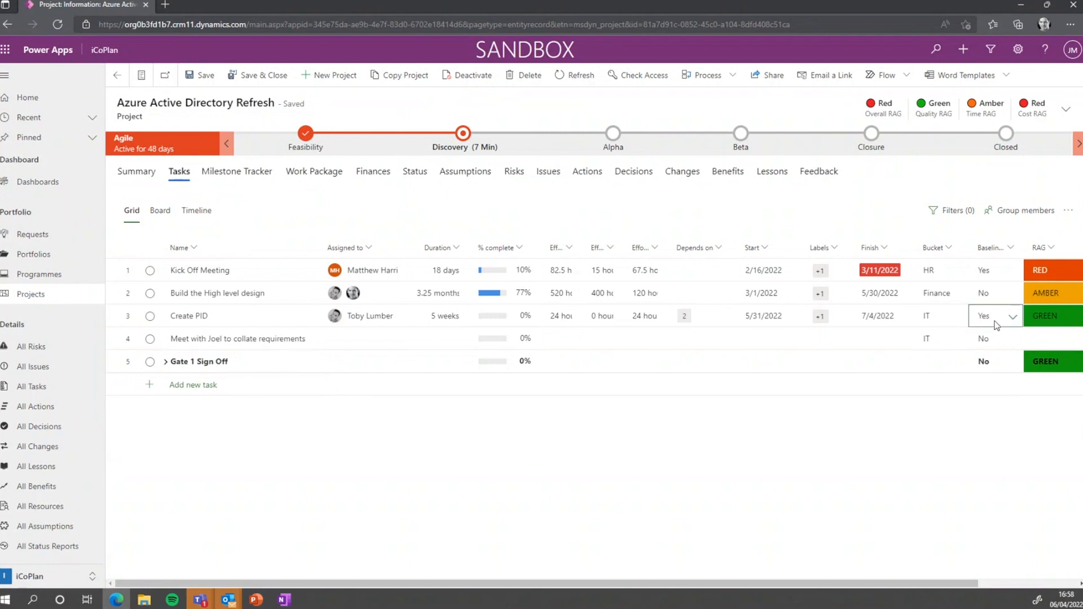
left_click(998, 342)
left_click(990, 373)
left_click(166, 362)
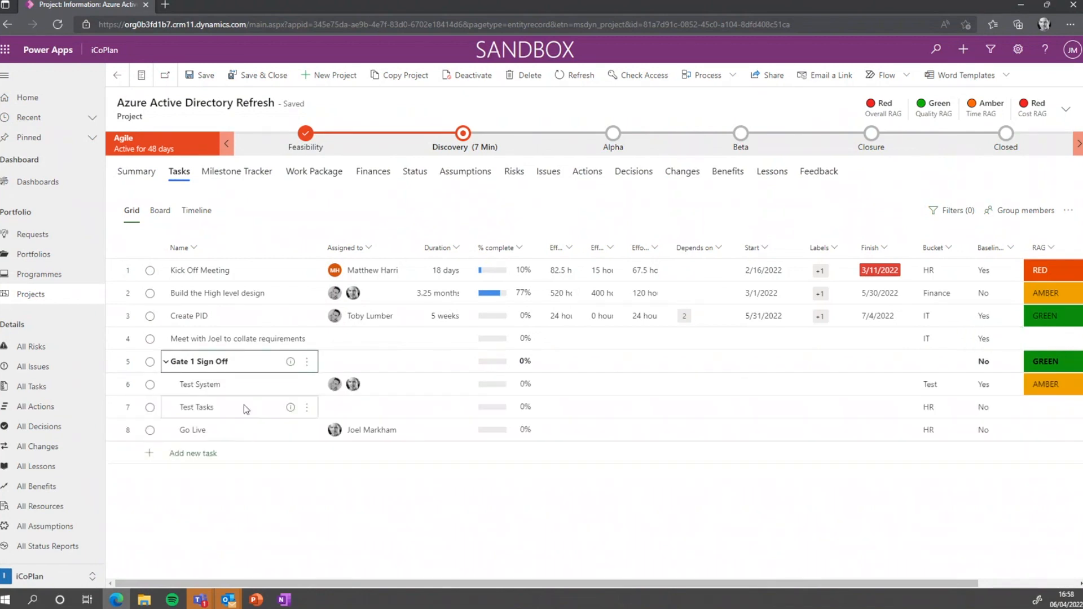